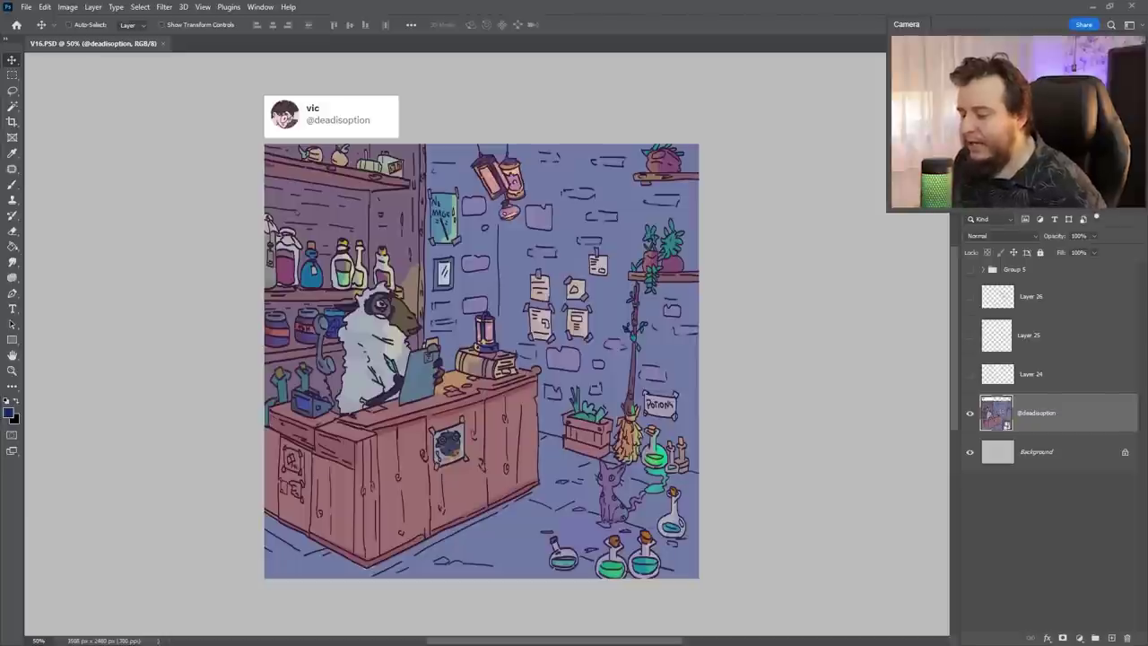
# Delete the unused empty layers and the leftover layer group.
pyautogui.click(1016, 377)
pyautogui.keyDown('shift'); pyautogui.click(1022, 305); pyautogui.keyUp('shift')
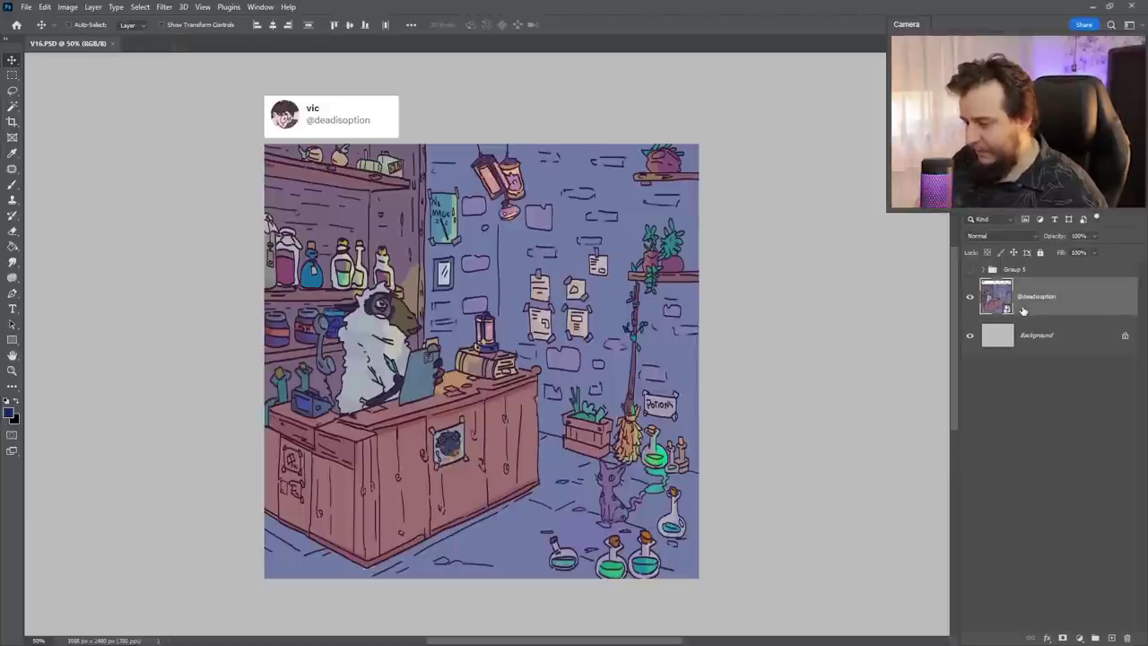
pyautogui.press('Delete')
pyautogui.click(1029, 271)
pyautogui.press('Delete')
# On a new layer, draw green perspective lines from the counter and top shelves toward the right.
pyautogui.click(1112, 638)
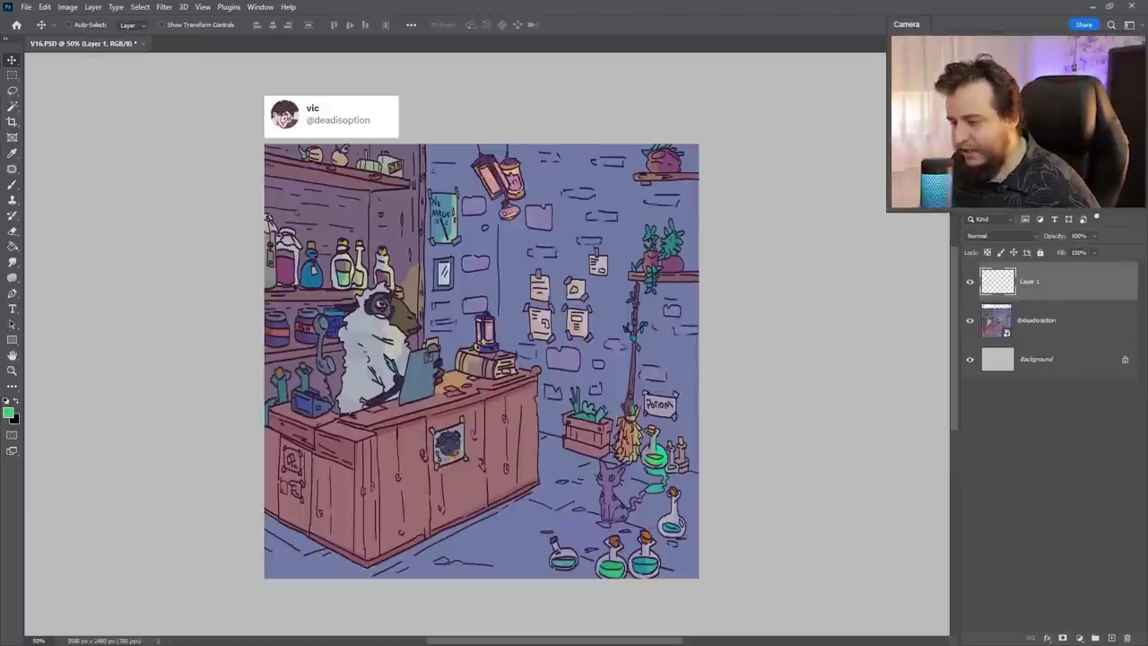
pyautogui.press('b')
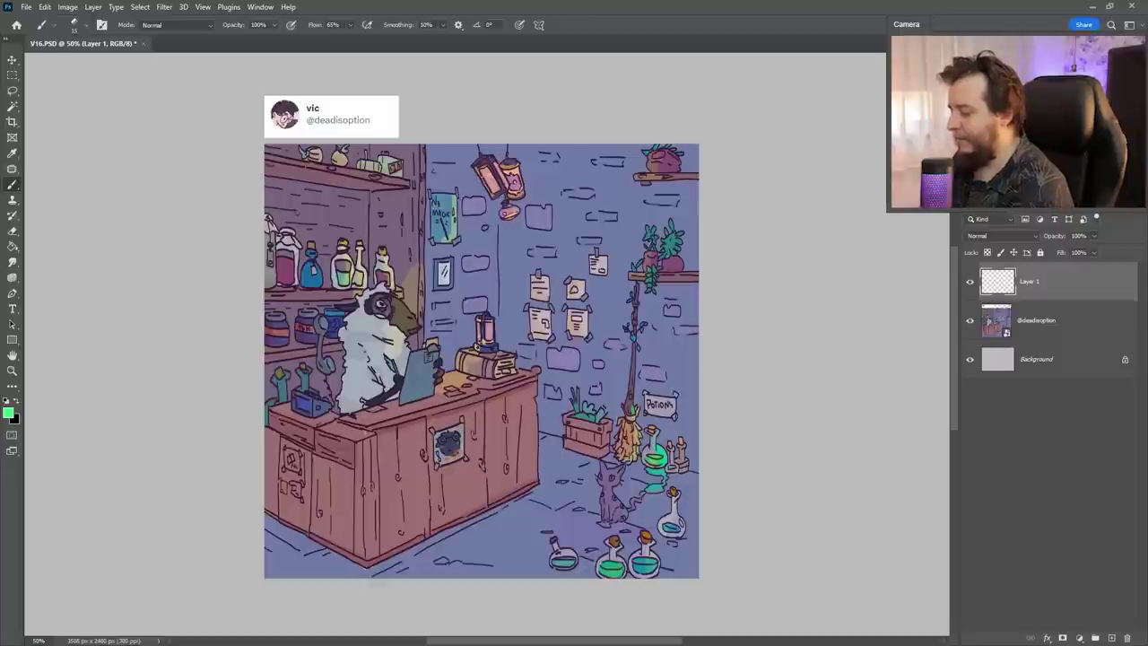
pyautogui.hotkey('ctrl', 'z')
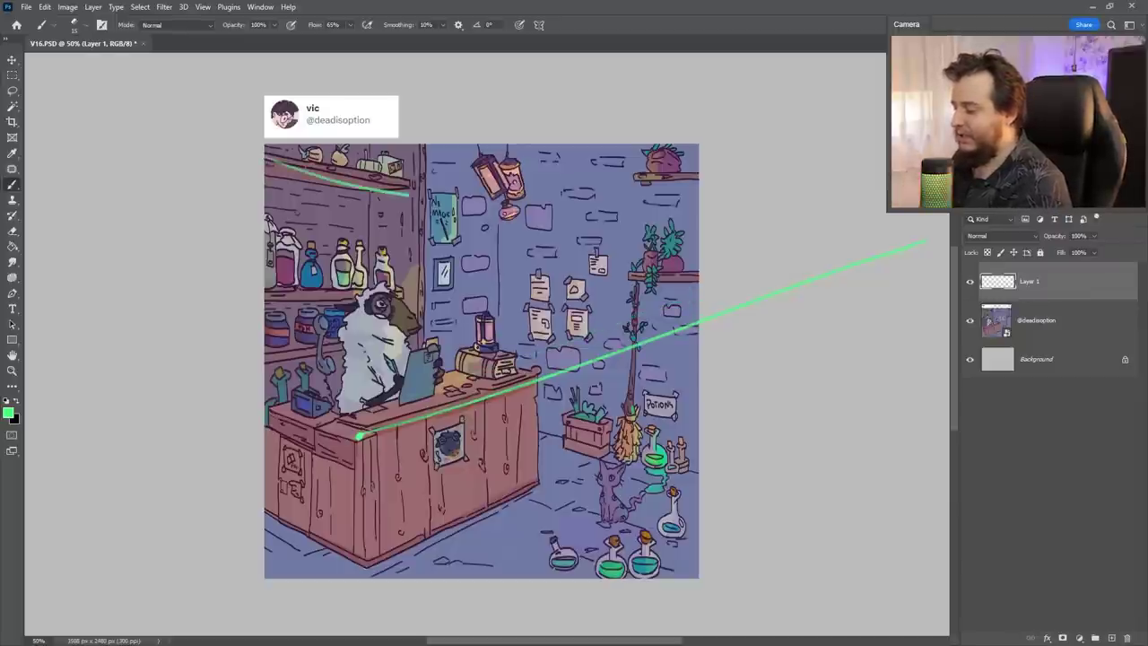
pyautogui.moveTo(373, 320); pyautogui.dragTo(525, 270)
pyautogui.moveTo(367, 269); pyautogui.dragTo(518, 226)
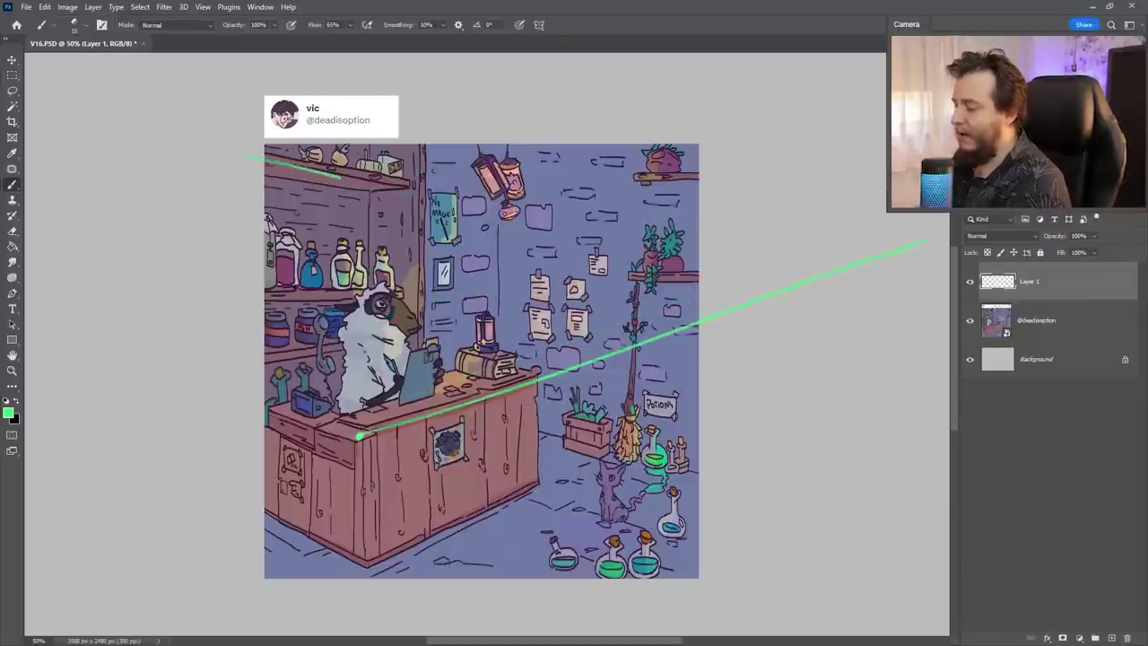
# Redraw the top-shelf perspective line and draw the horizontal horizon through the vanishing point.
pyautogui.moveTo(341, 178); pyautogui.dragTo(502, 209)
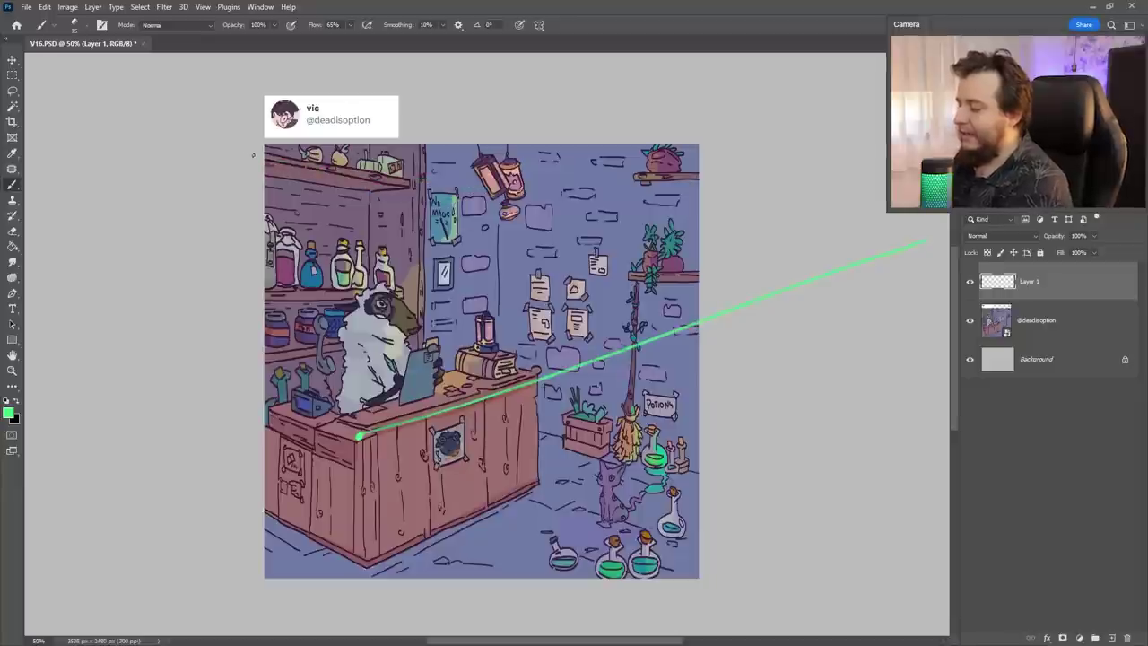
pyautogui.moveTo(265, 160); pyautogui.dragTo(747, 276)
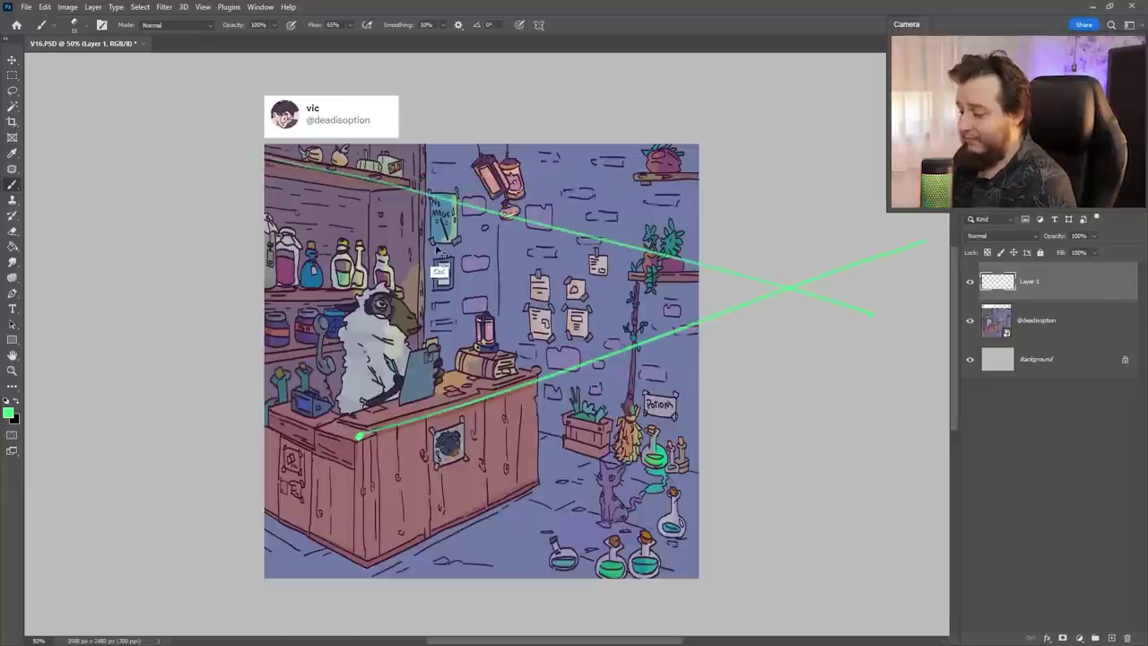
pyautogui.moveTo(256, 167); pyautogui.dragTo(615, 223)
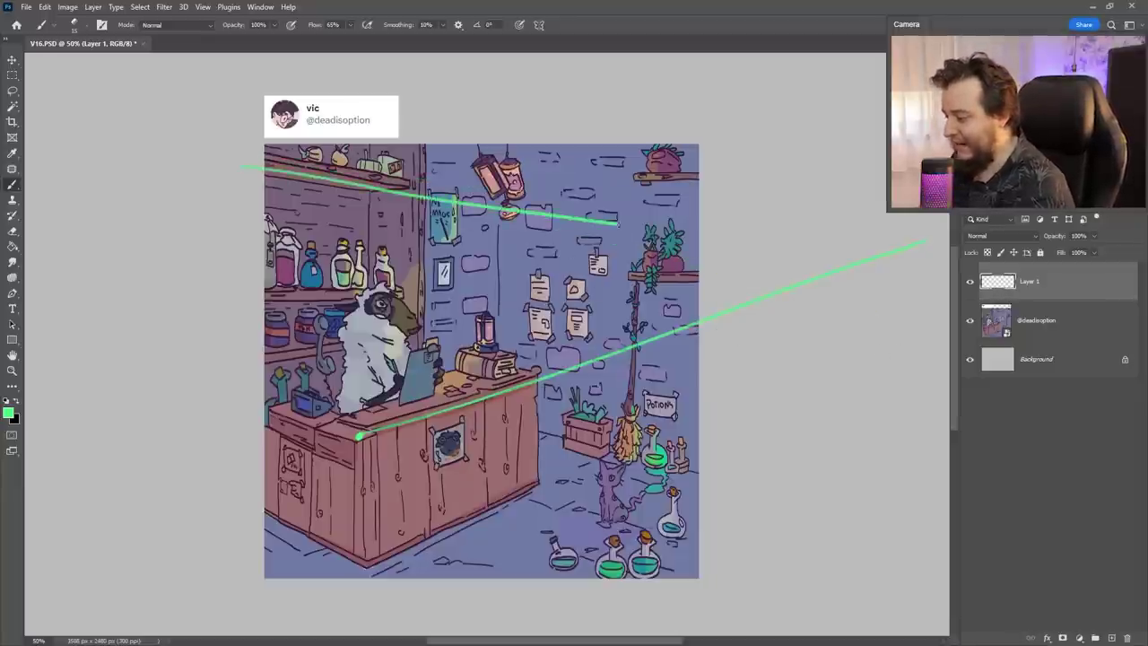
pyautogui.moveTo(215, 162); pyautogui.dragTo(654, 247)
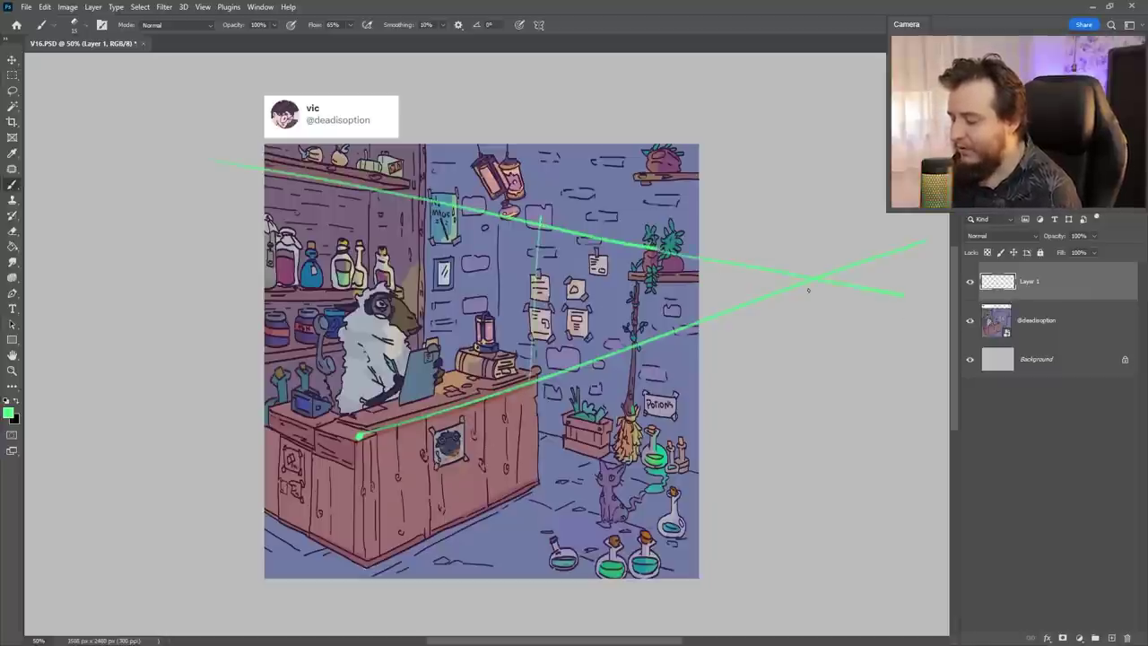
pyautogui.moveTo(787, 279); pyautogui.dragTo(162, 280)
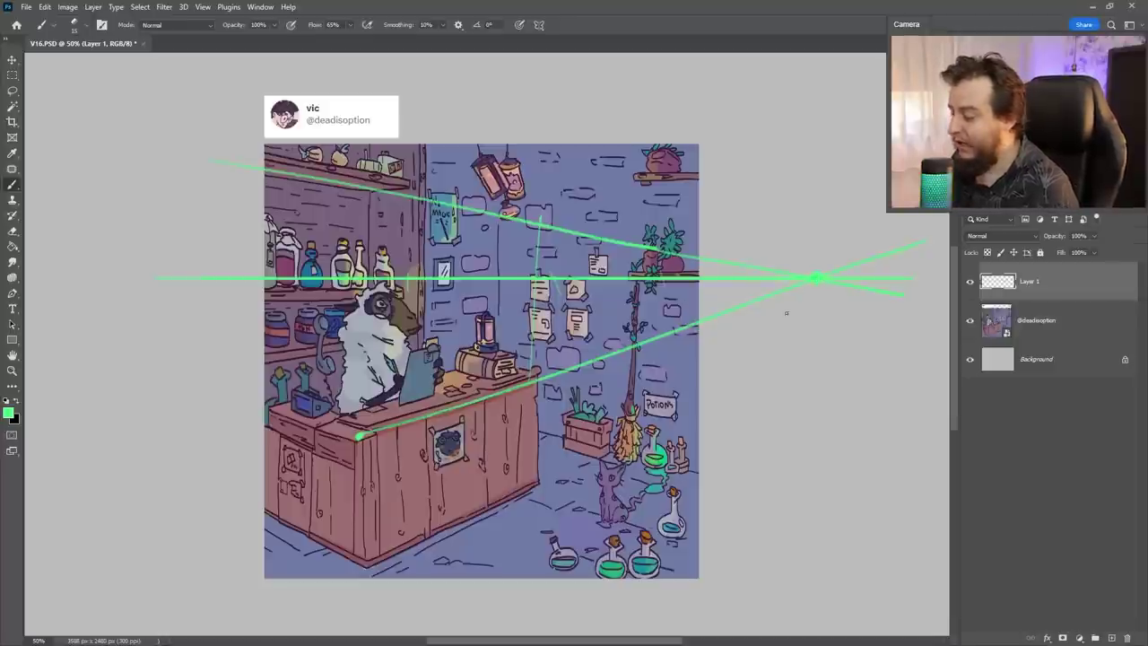
pyautogui.rightClick(682, 457)
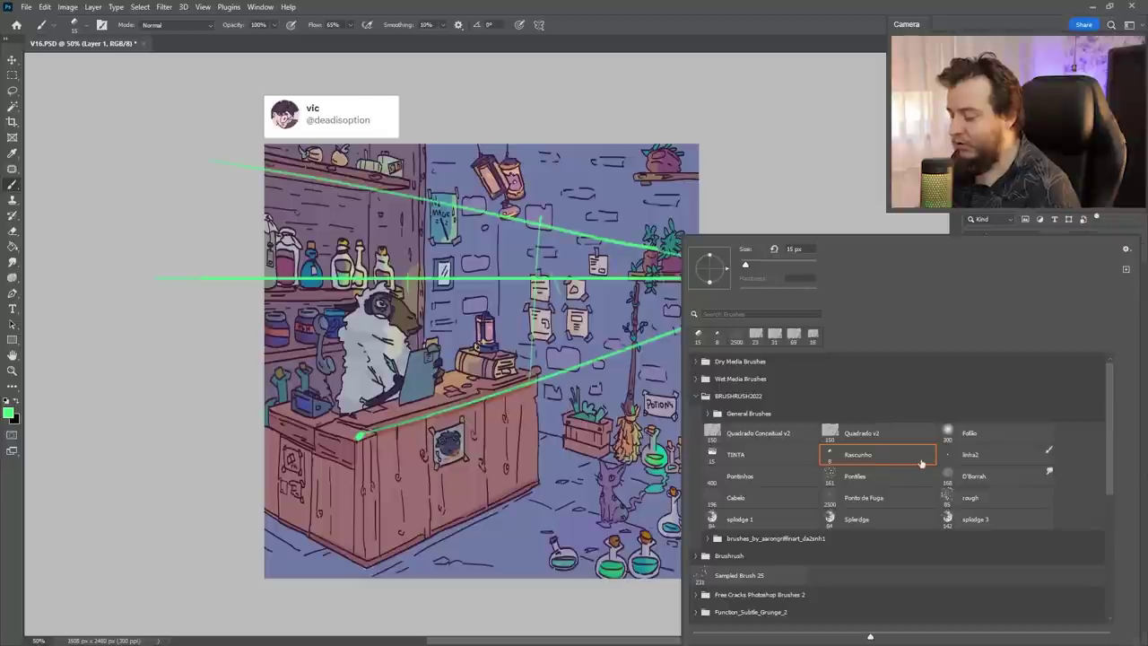
# With a different brush preset, draw straight green lines from the counter's corners to the vanishing point.
pyautogui.click(965, 454)
pyautogui.press('Escape')
pyautogui.click(368, 565)
pyautogui.keyDown('shift'); pyautogui.click(816, 278); pyautogui.keyUp('shift')
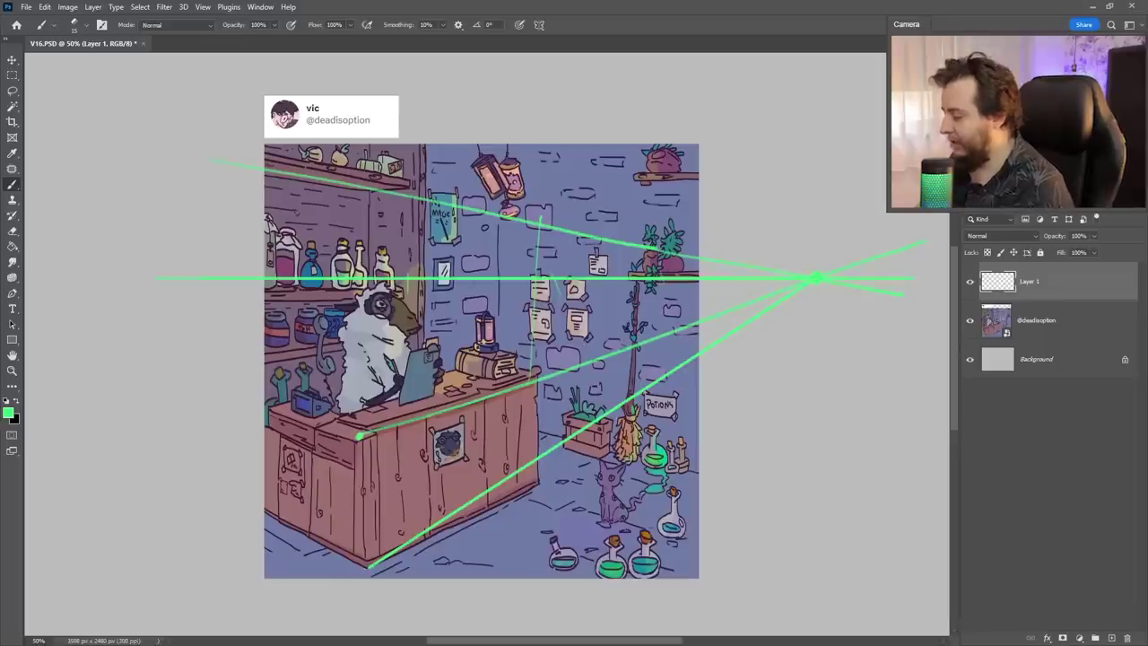
pyautogui.keyDown('shift'); pyautogui.click(320, 425); pyautogui.keyUp('shift')
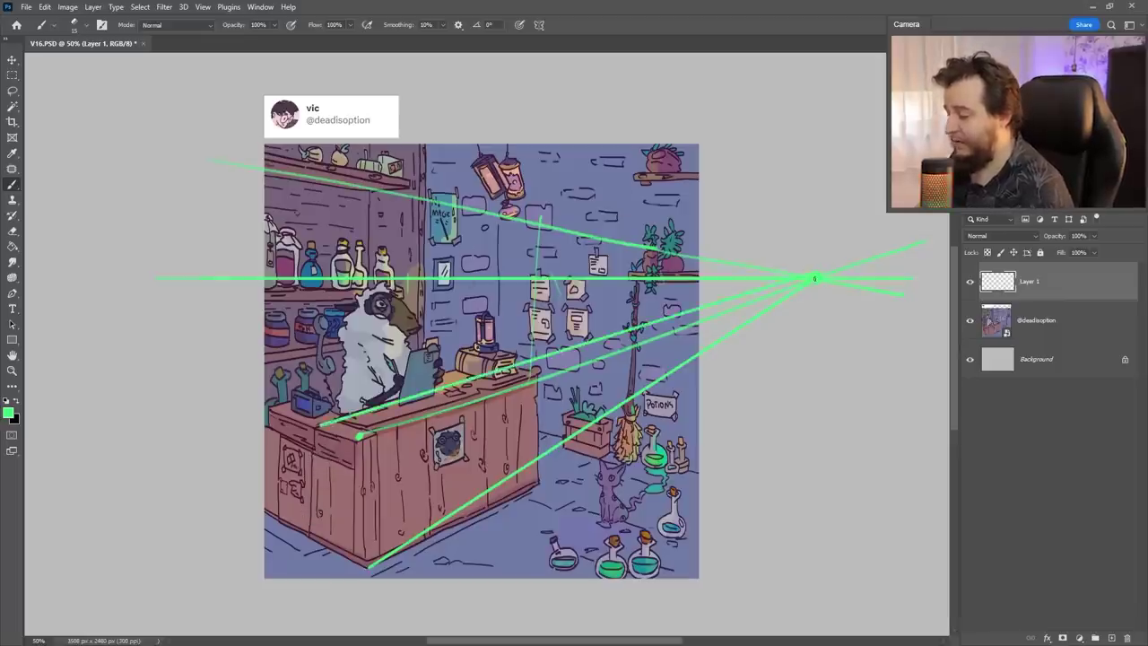
pyautogui.hotkey('ctrl', 'z')
pyautogui.keyDown('shift'); pyautogui.click(315, 425); pyautogui.keyUp('shift')
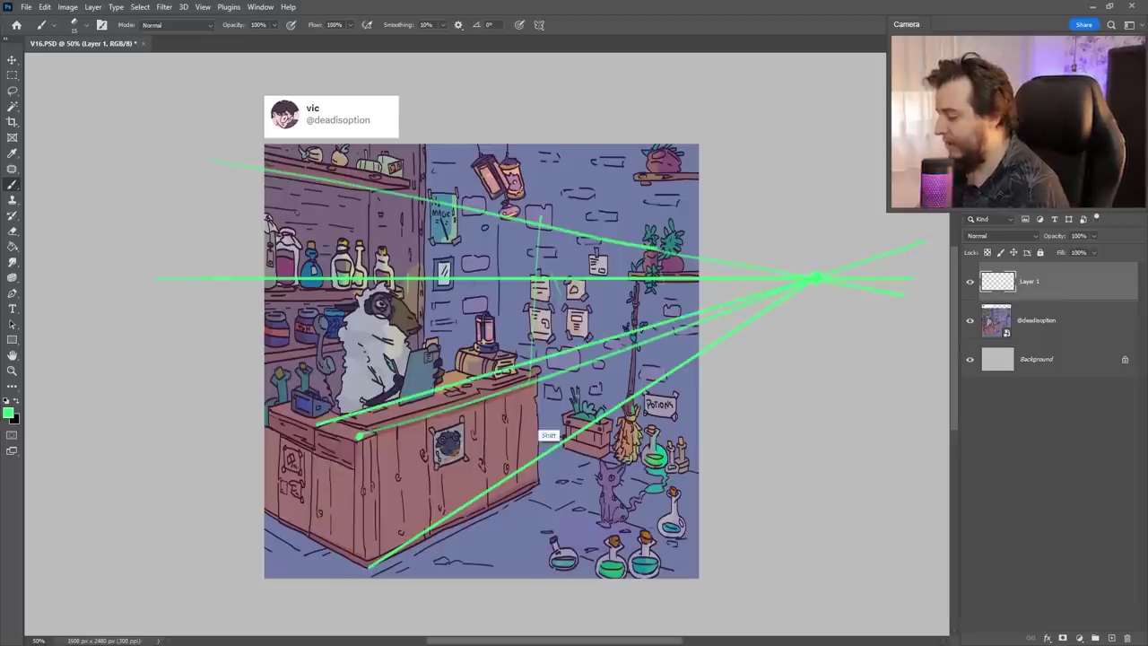
pyautogui.keyDown('shift'); pyautogui.click(269, 408); pyautogui.keyUp('shift')
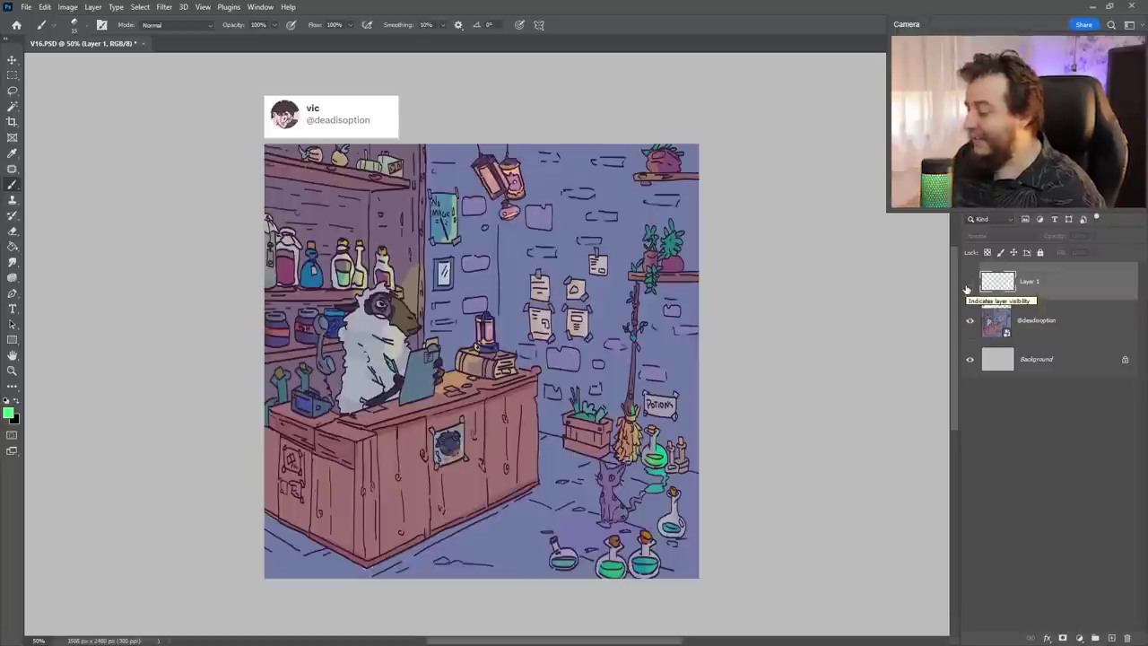
# Check the green perspective lines, keep them hidden, and add a new empty guide layer.
pyautogui.click(968, 283)
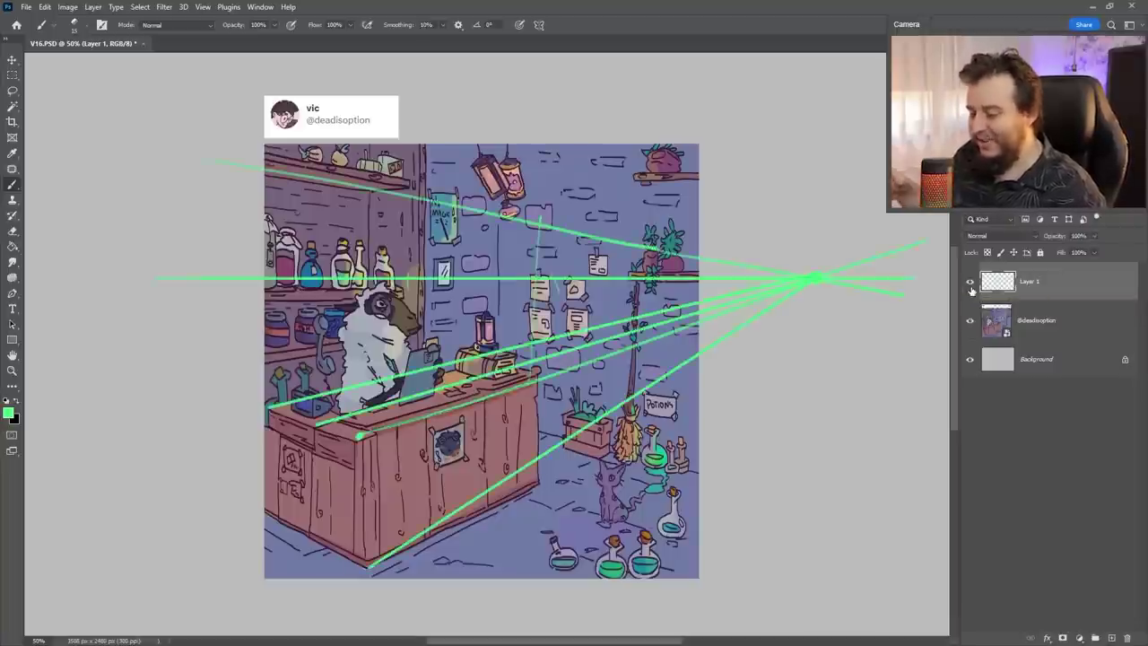
pyautogui.click(969, 283)
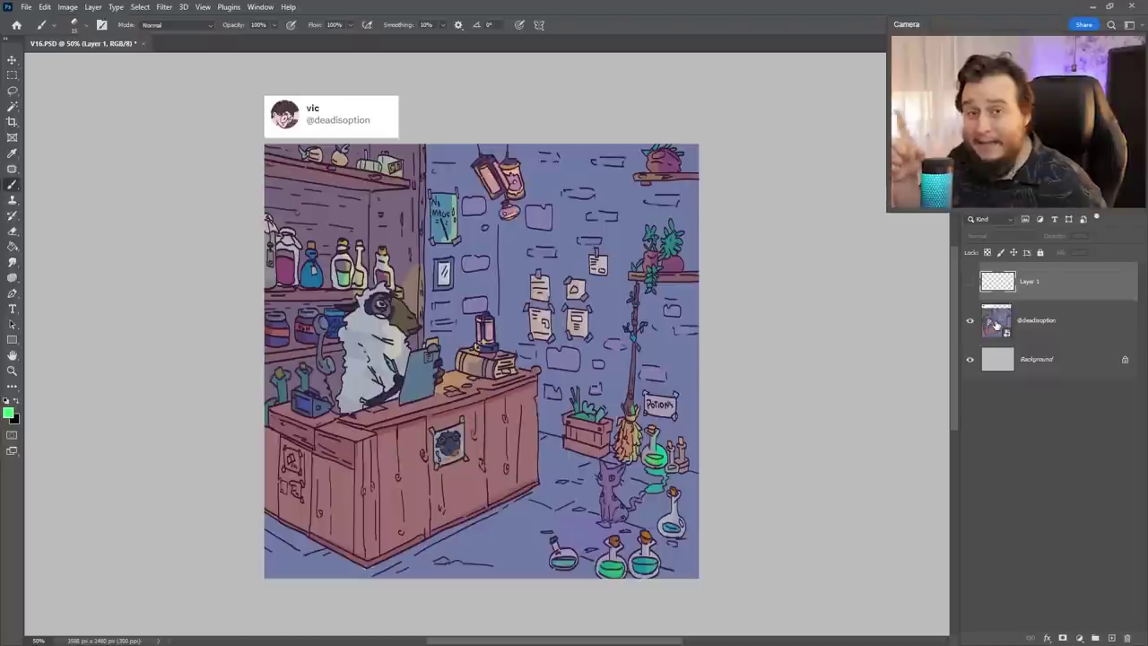
pyautogui.click(1113, 637)
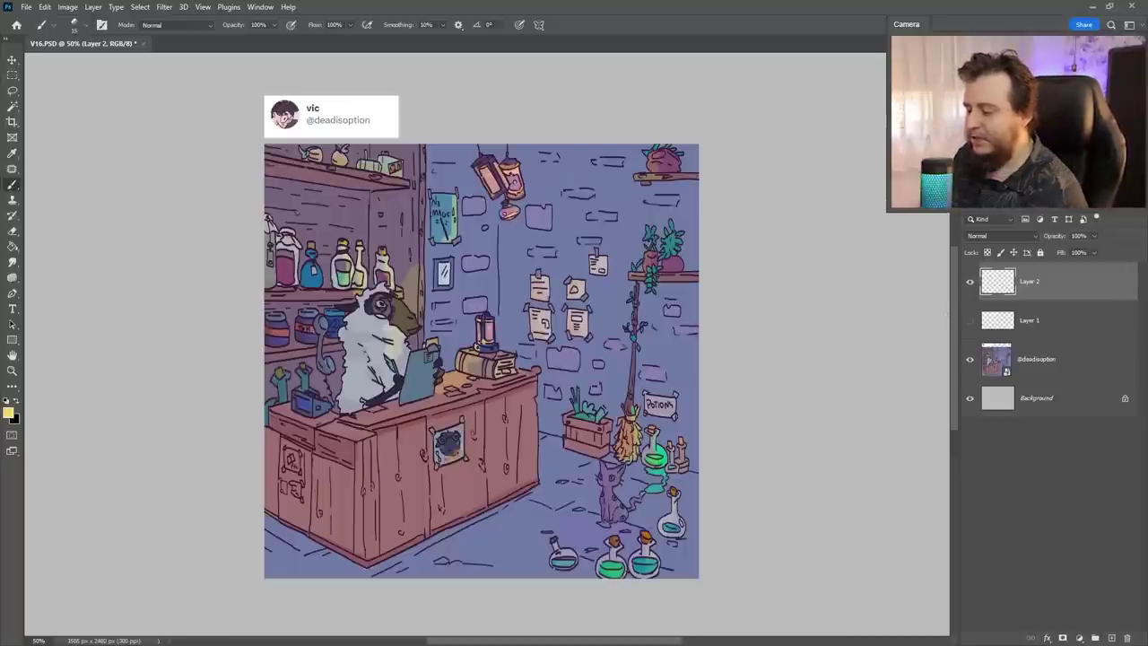
# Draw a yellow upward arrow above the vanishing point and start yellow vertical guides on counter and broom.
pyautogui.click(969, 320)
pyautogui.moveTo(804, 215); pyautogui.dragTo(823, 213)
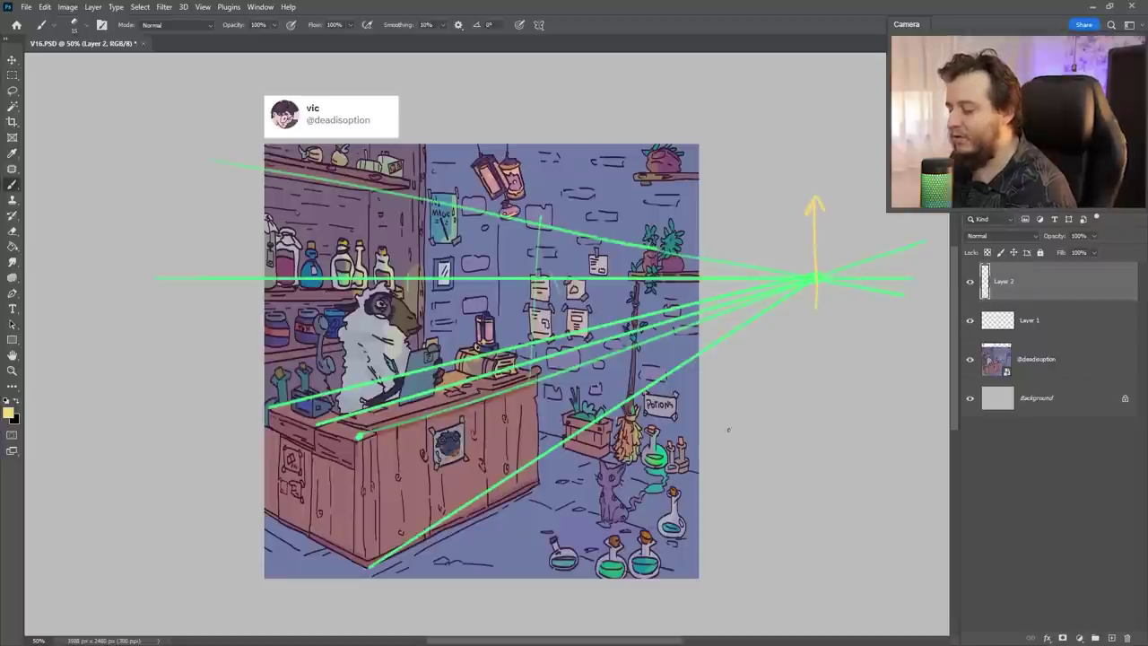
pyautogui.moveTo(970, 297); pyautogui.dragTo(969, 322)
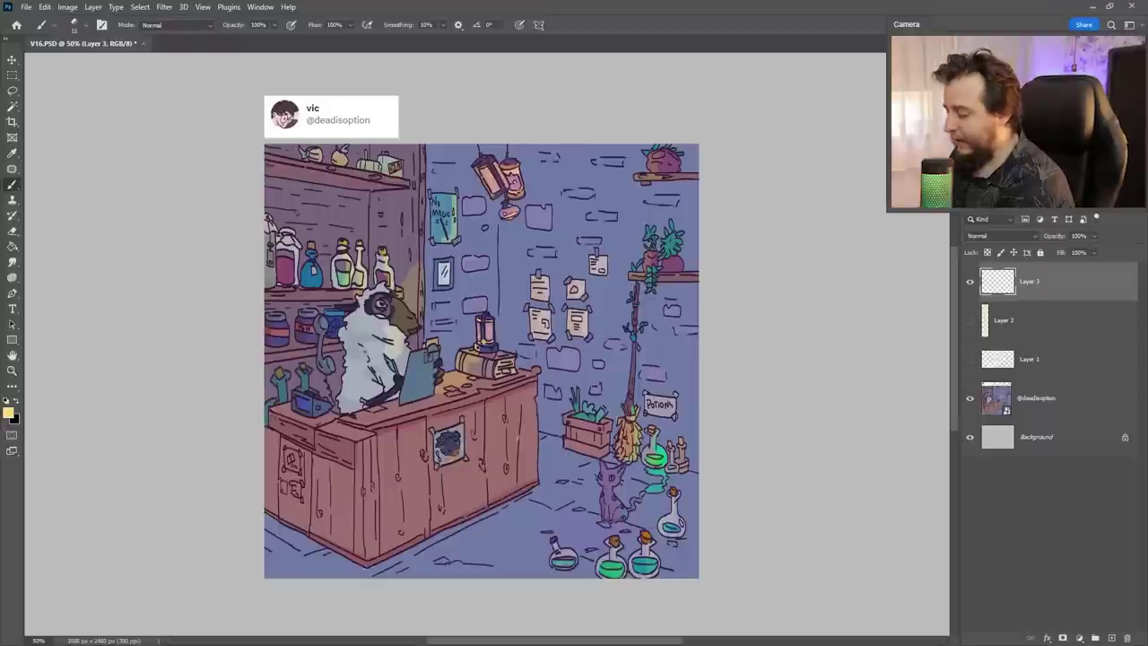
pyautogui.moveTo(536, 377); pyautogui.dragTo(523, 489)
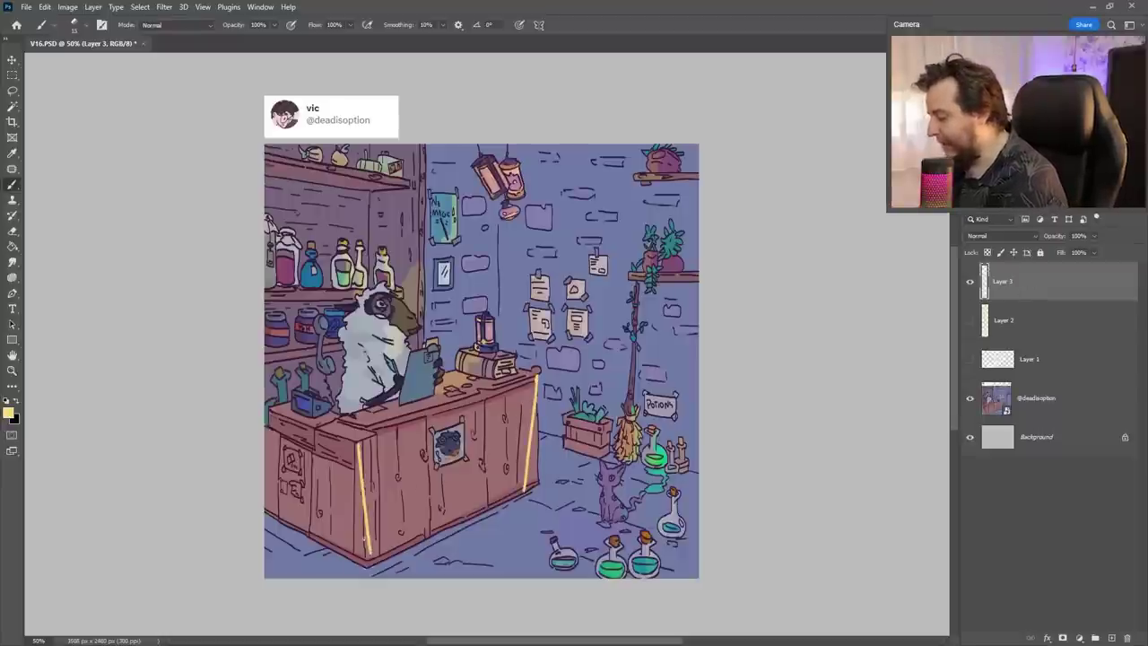
pyautogui.moveTo(266, 405); pyautogui.dragTo(296, 535)
pyautogui.moveTo(674, 159); pyautogui.dragTo(599, 456)
pyautogui.moveTo(675, 464); pyautogui.dragTo(643, 556)
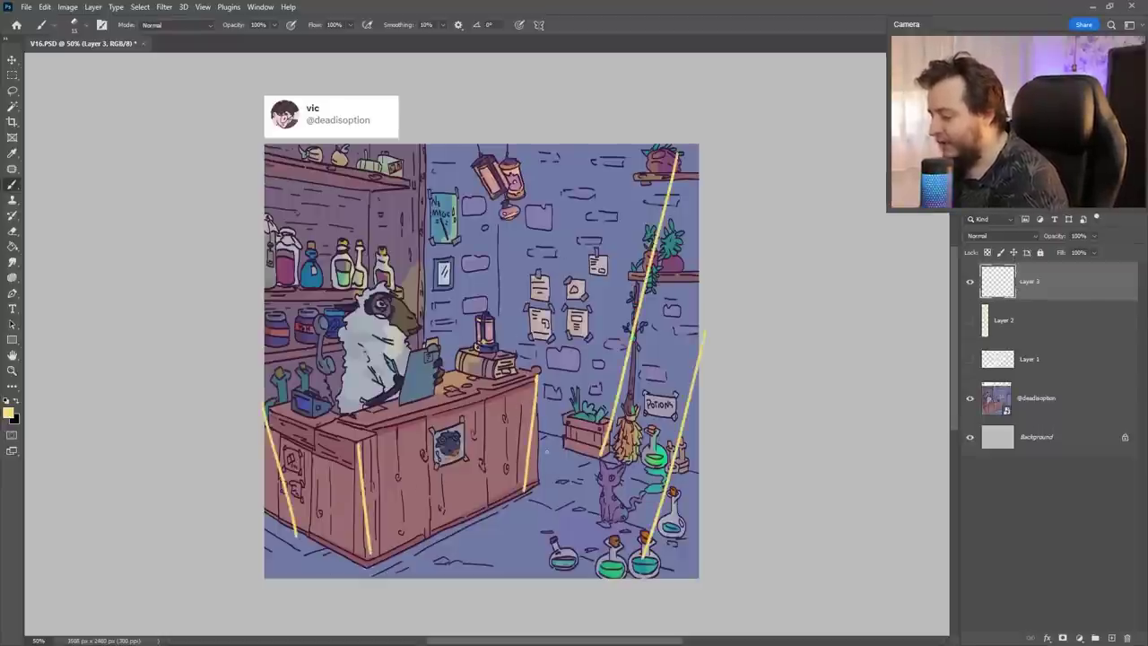
# Redraw yellow vertical guides across the wall, lamp, shelves and shop edges, then hide that layer.
pyautogui.moveTo(538, 381); pyautogui.dragTo(540, 491)
pyautogui.moveTo(358, 439); pyautogui.dragTo(357, 562)
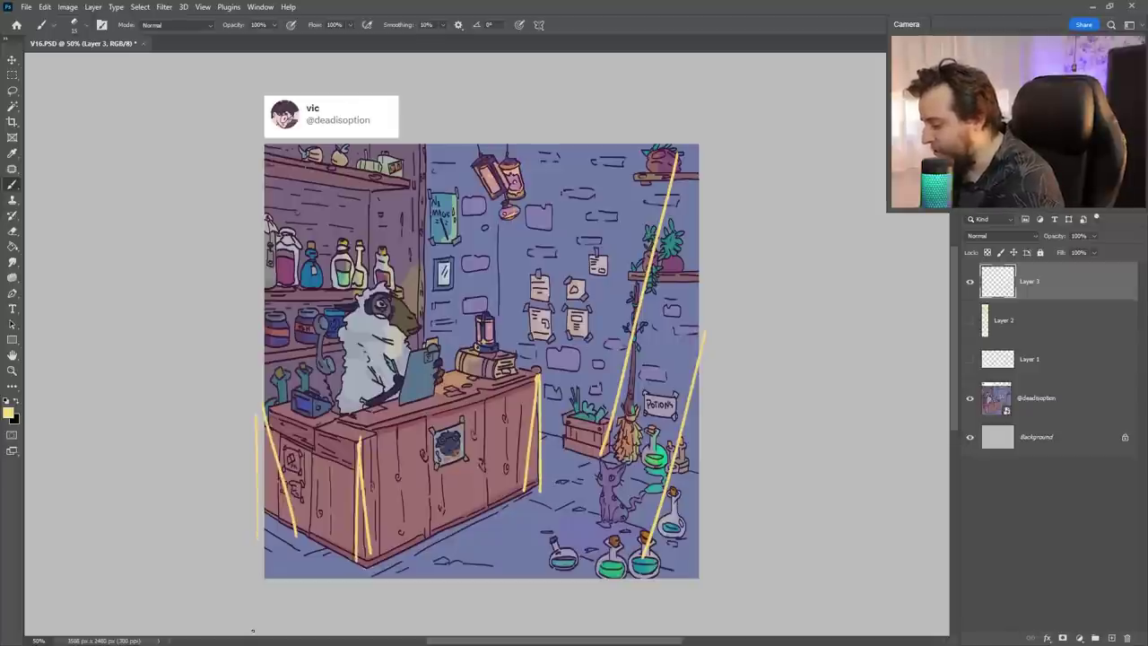
pyautogui.hotkey('ctrl', 'z')
pyautogui.hotkey('ctrl', 'z')
pyautogui.hotkey('ctrl', 'z')
pyautogui.hotkey('ctrl', 'z')
pyautogui.hotkey('ctrl', 'z')
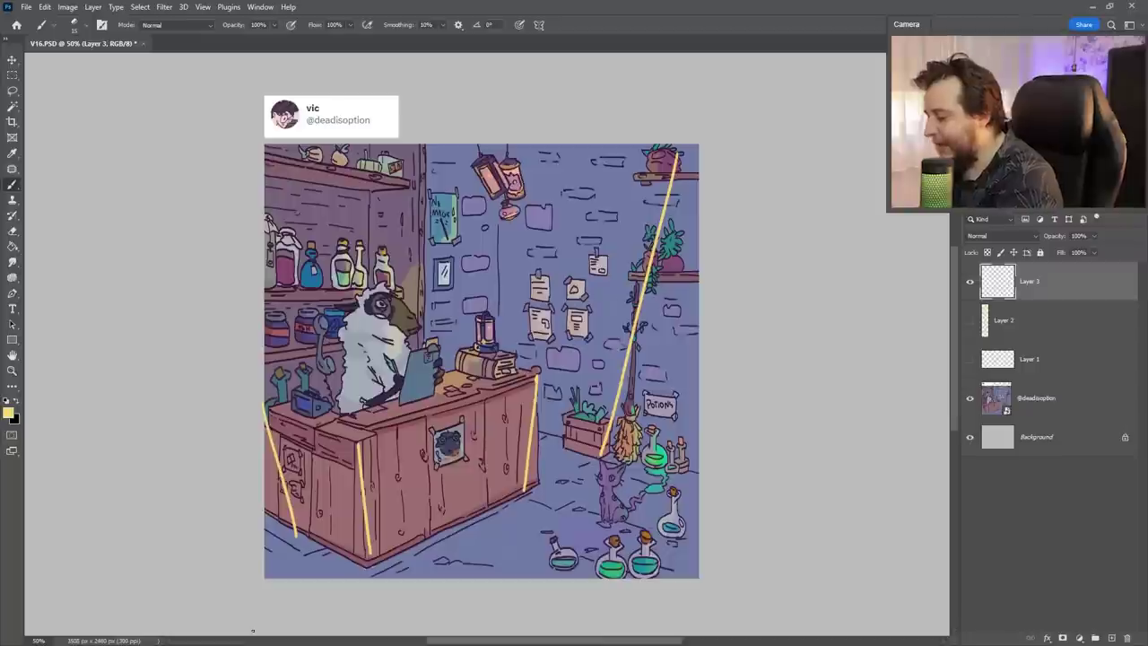
pyautogui.moveTo(503, 163); pyautogui.dragTo(499, 359)
pyautogui.moveTo(409, 149); pyautogui.dragTo(450, 615)
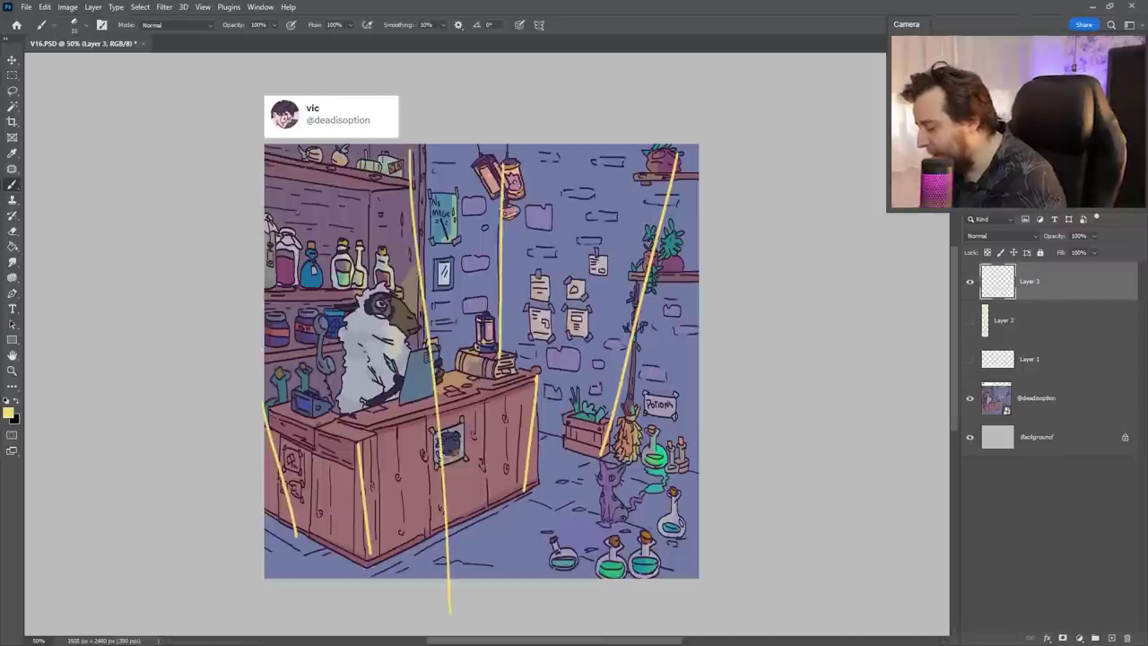
pyautogui.moveTo(272, 177); pyautogui.dragTo(310, 375)
pyautogui.moveTo(777, 262); pyautogui.dragTo(646, 608)
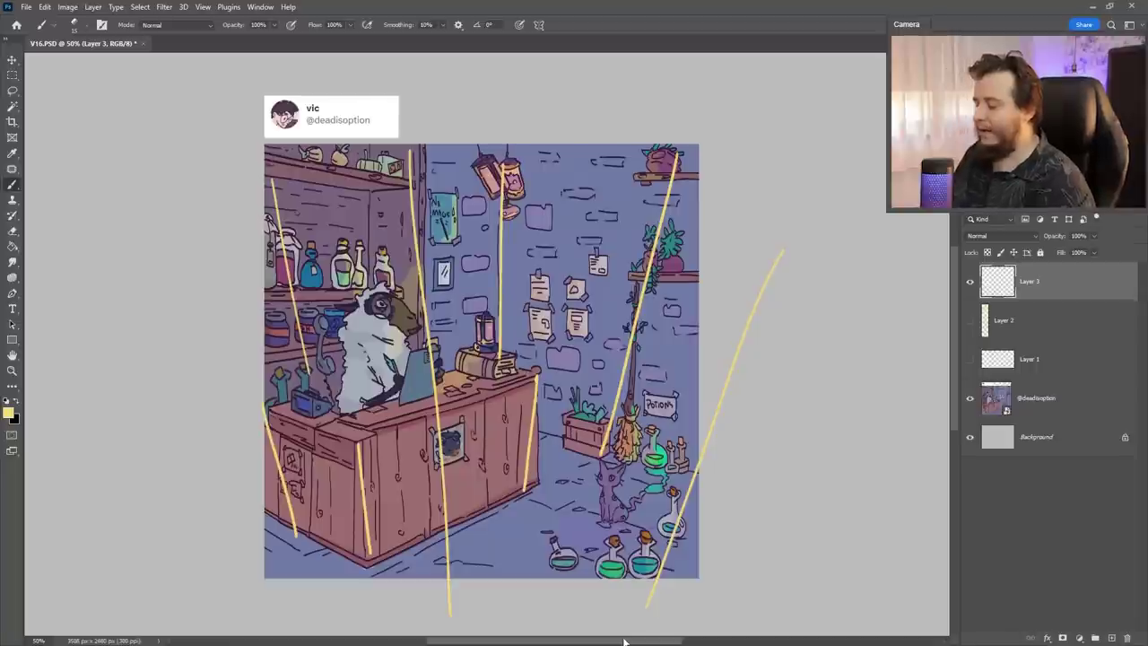
pyautogui.moveTo(184, 295); pyautogui.dragTo(263, 596)
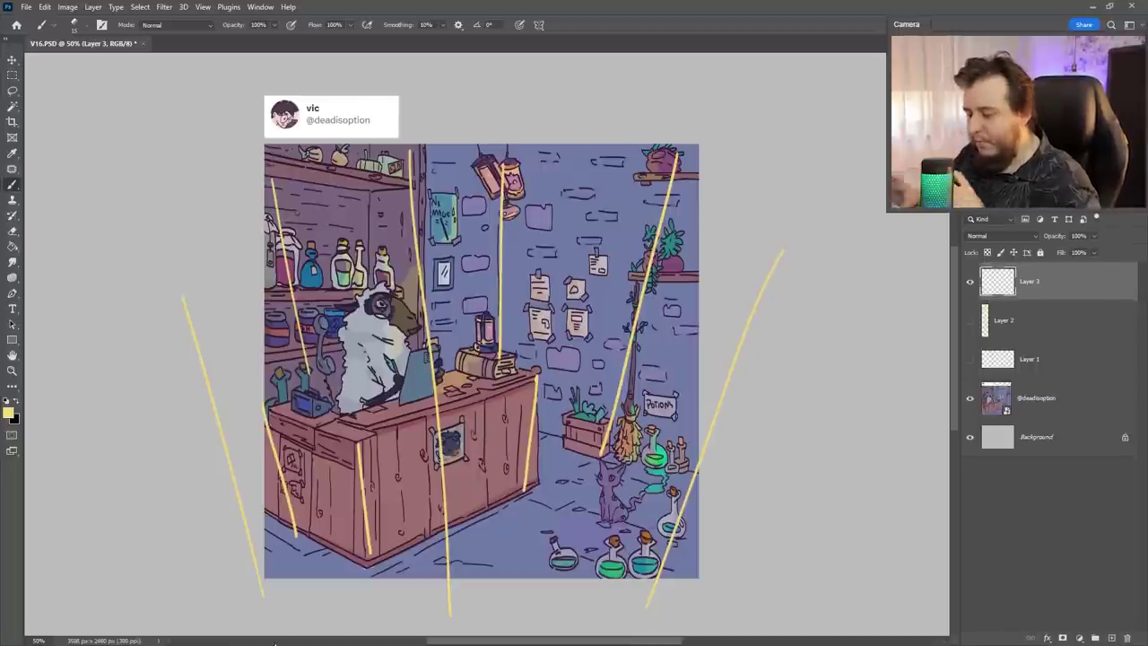
pyautogui.click(969, 283)
# On a new layer, draw a yellow horizontal horizon line across the upper shelves.
pyautogui.click(1111, 638)
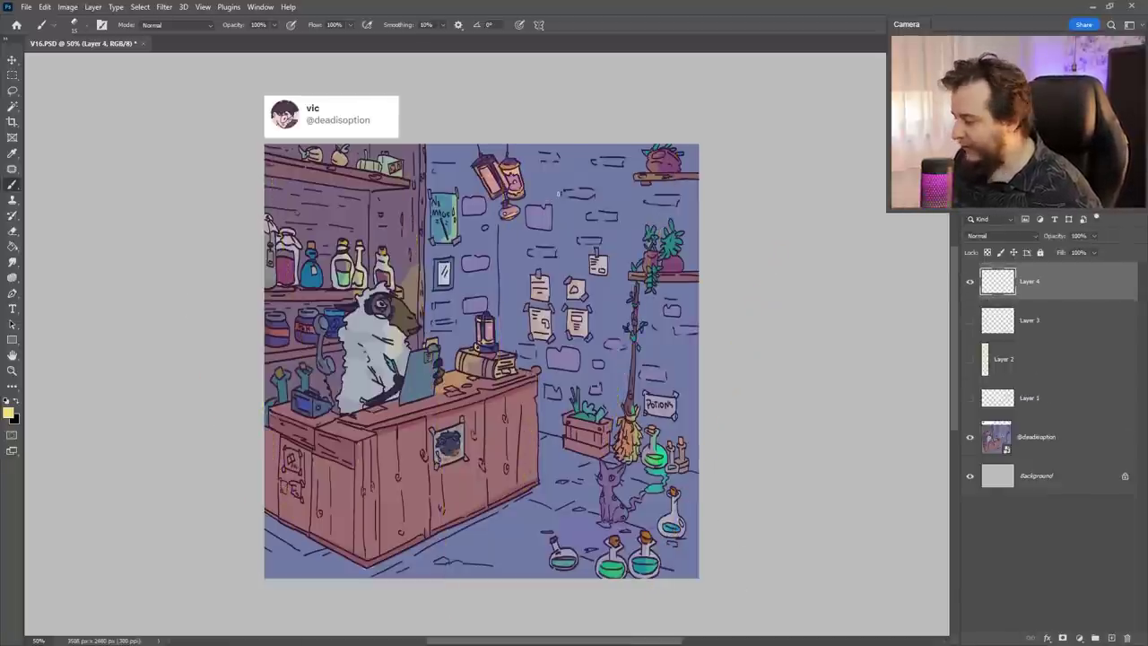
pyautogui.rightClick(935, 395)
pyautogui.press('Return')
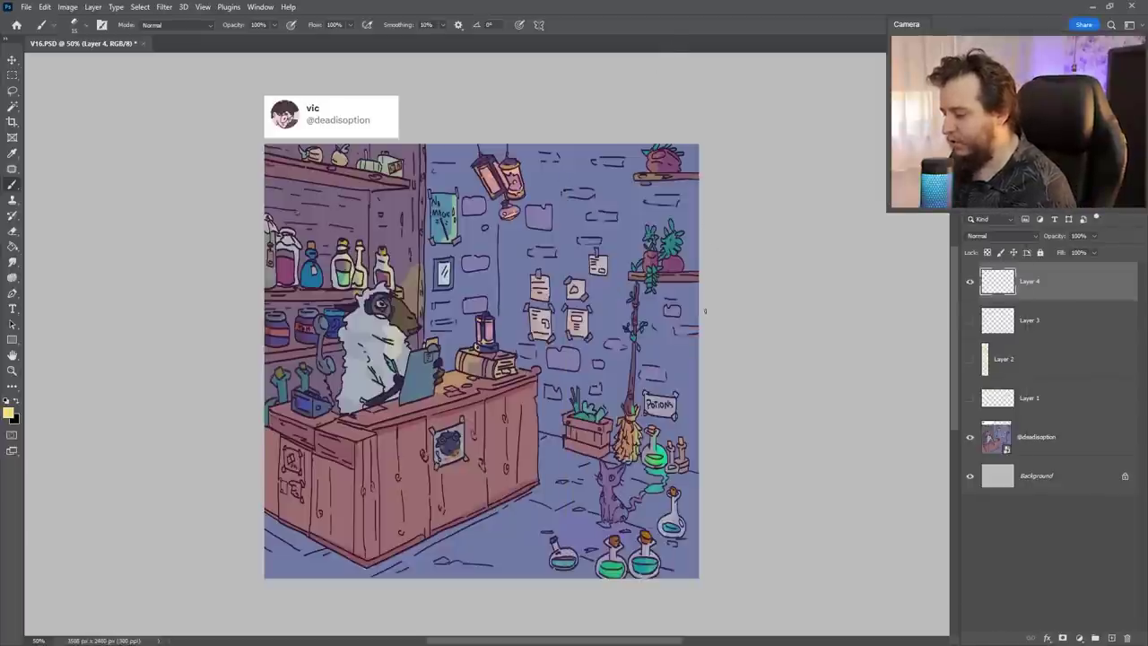
pyautogui.moveTo(742, 290)
pyautogui.mouseDown()
pyautogui.moveTo(149, 421)
pyautogui.moveTo(828, 374)
pyautogui.mouseUp()
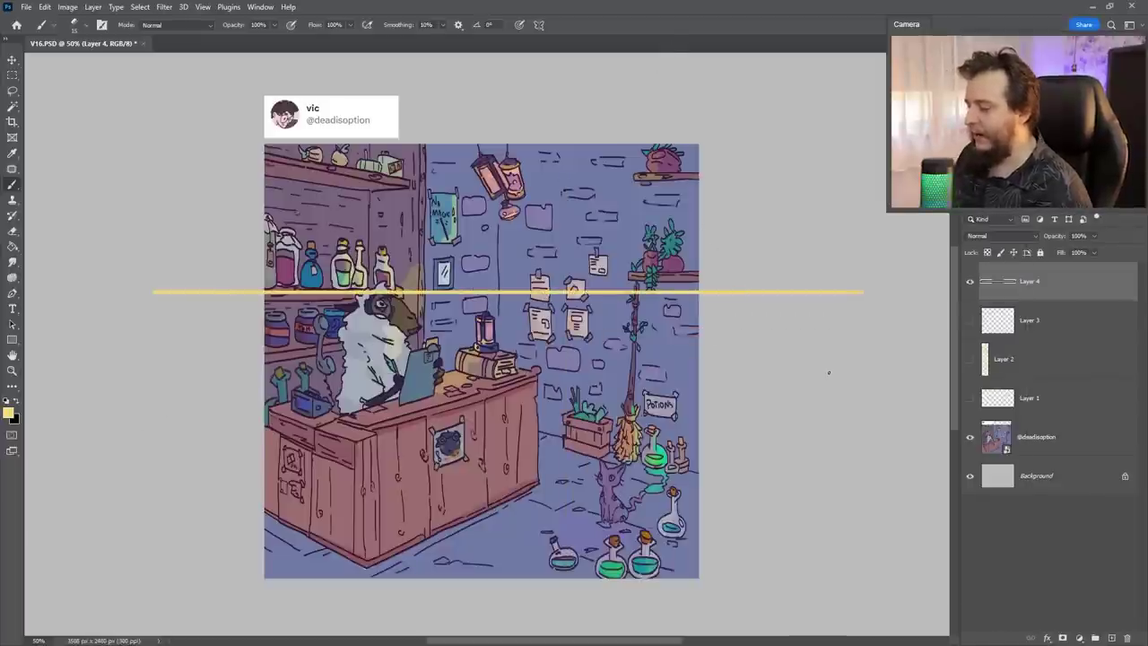
pyautogui.hotkey('ctrl', 'z')
pyautogui.moveTo(874, 180); pyautogui.dragTo(146, 180)
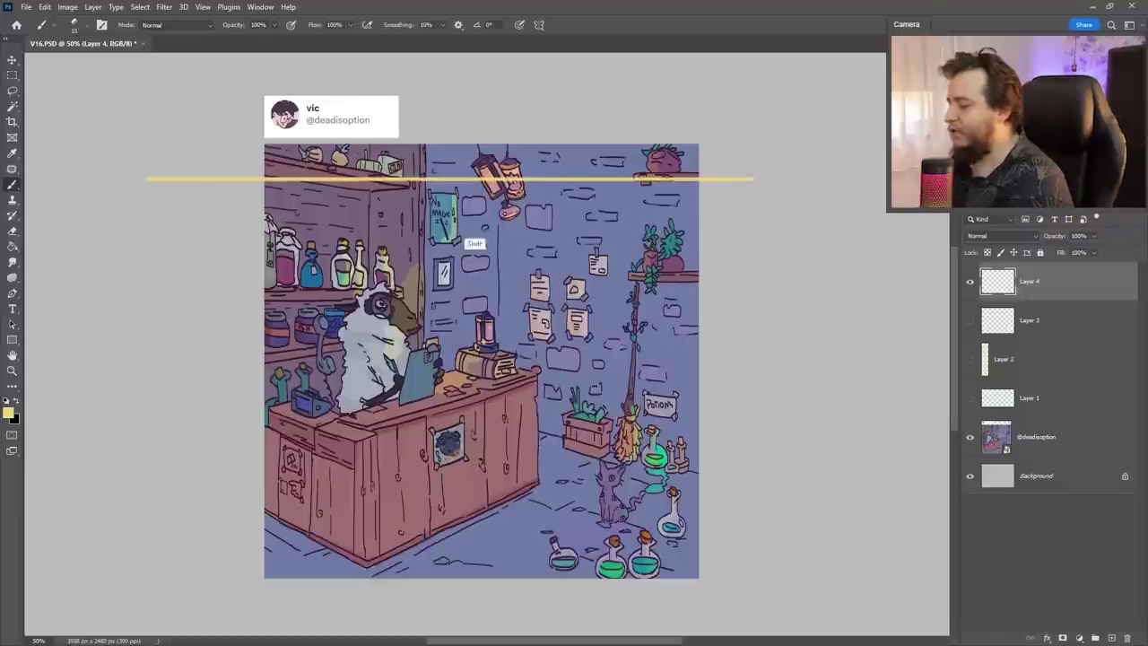
# Redraw the horizon line slightly lower and fade the reference artwork layer to 39% opacity.
pyautogui.hotkey('ctrl', 'z')
pyautogui.moveTo(853, 205); pyautogui.dragTo(141, 205)
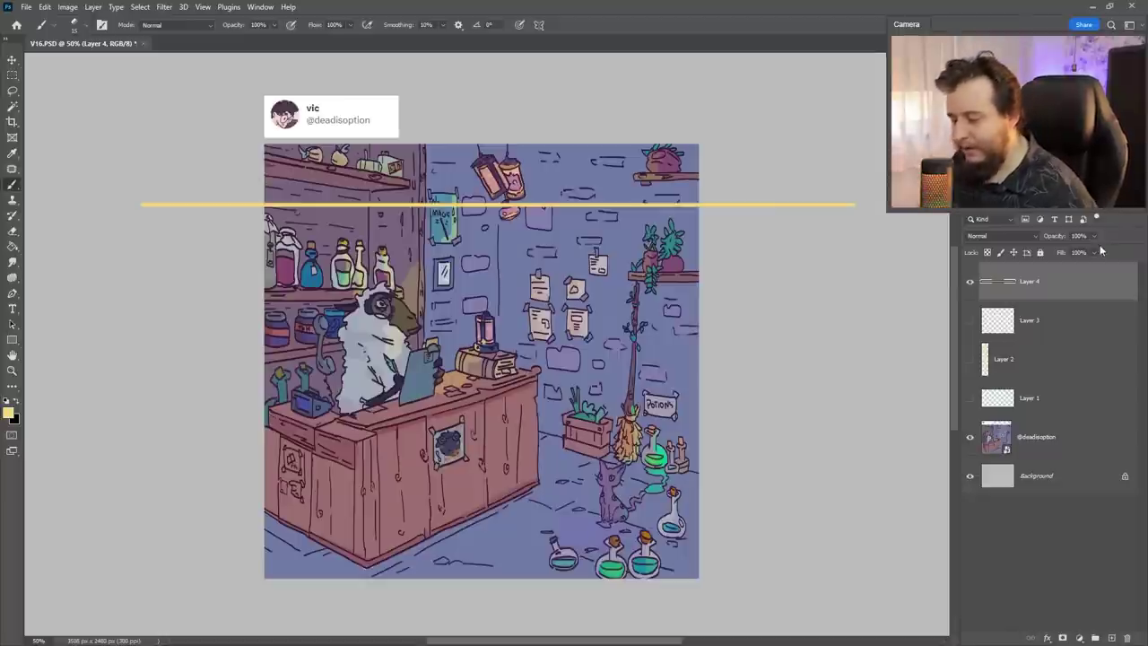
pyautogui.click(1049, 436)
pyautogui.moveTo(1095, 235); pyautogui.dragTo(1062, 251)
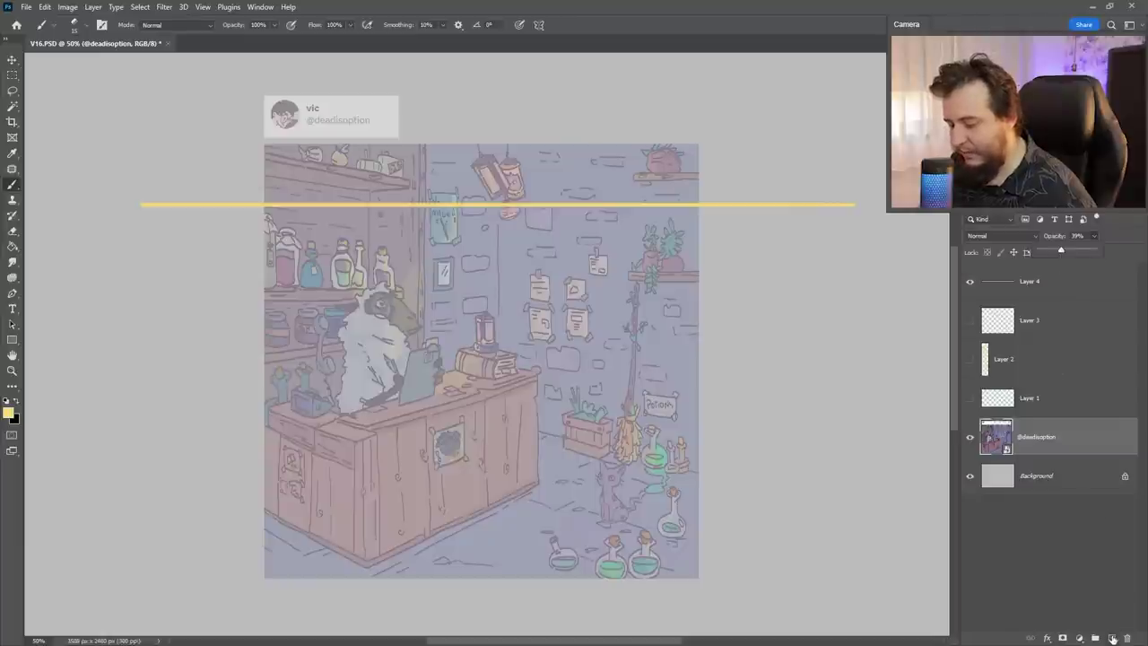
# Stretch the horizon line across the full canvas width and make it thinner.
pyautogui.click(1058, 282)
pyautogui.hotkey('ctrl', '-')
pyautogui.hotkey('ctrl', 't')
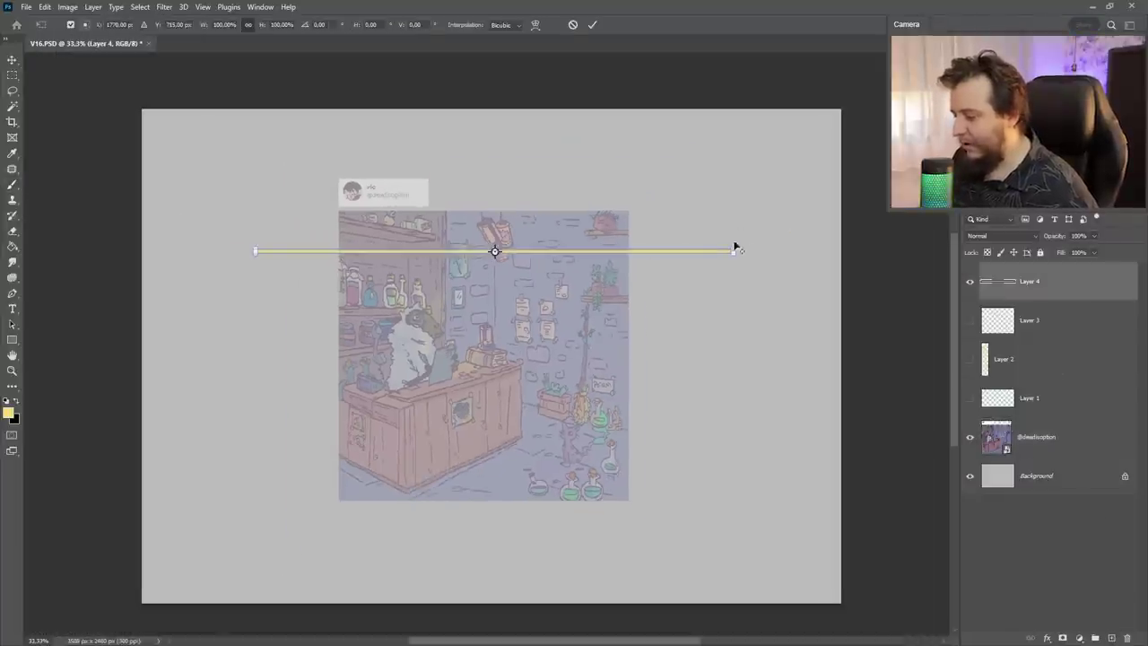
pyautogui.moveTo(734, 251); pyautogui.dragTo(944, 252)
pyautogui.press('Return')
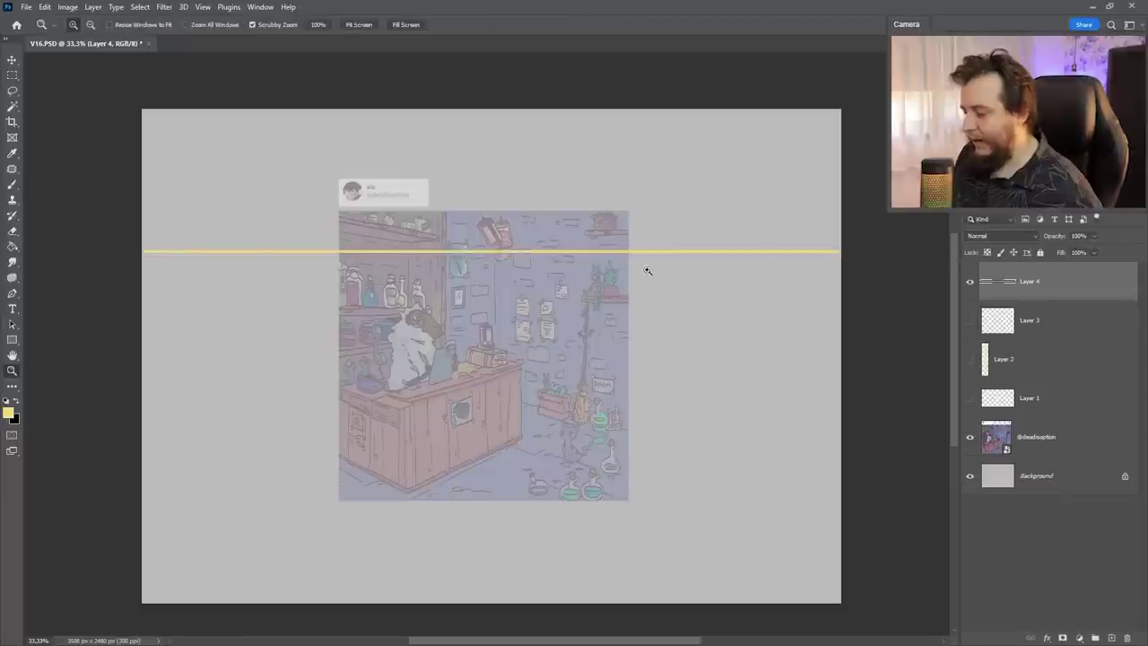
pyautogui.hotkey('ctrl', '+')
pyautogui.hotkey('ctrl', 't')
pyautogui.moveTo(419, 241); pyautogui.dragTo(420, 243)
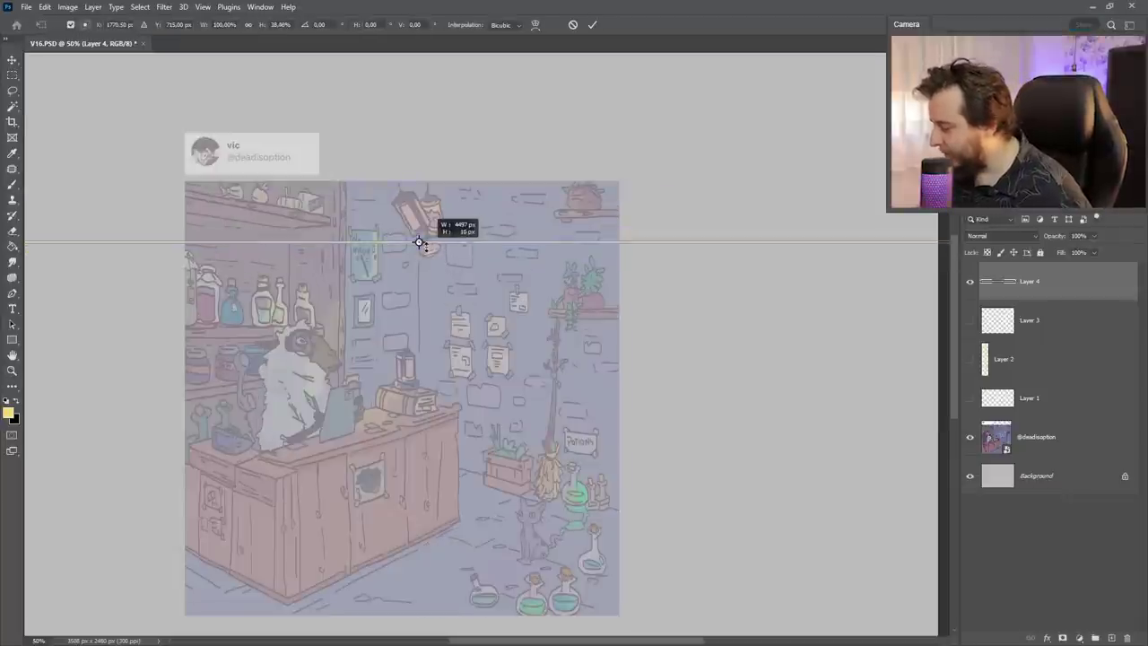
pyautogui.press('Return')
# Stamp black radiating lines with the Ponto de Fuga brush at 2500 px.
pyautogui.hotkey('ctrl', '-')
pyautogui.press('b')
pyautogui.rightClick(488, 252)
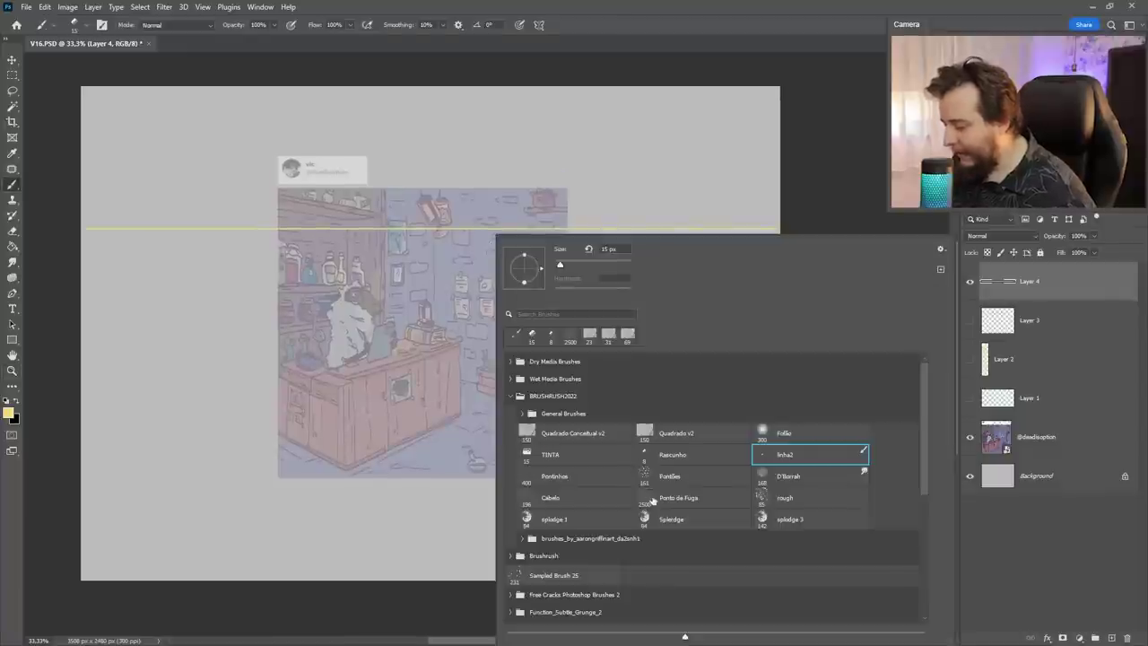
pyautogui.click(663, 497)
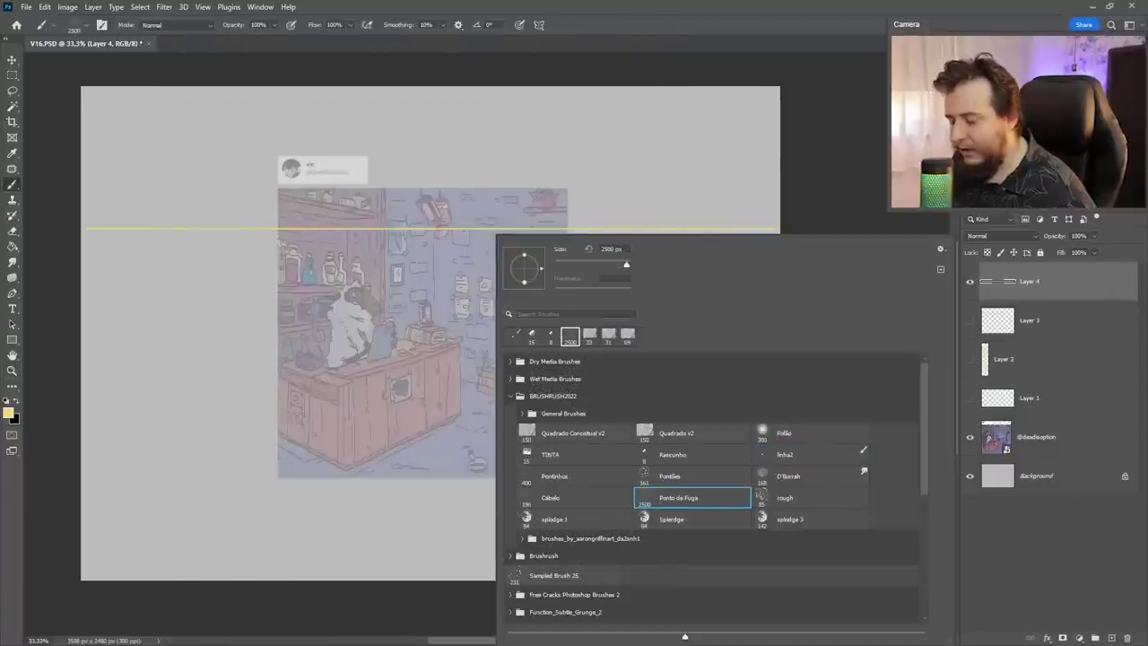
pyautogui.press('Escape')
pyautogui.press('d')
pyautogui.click(441, 333)
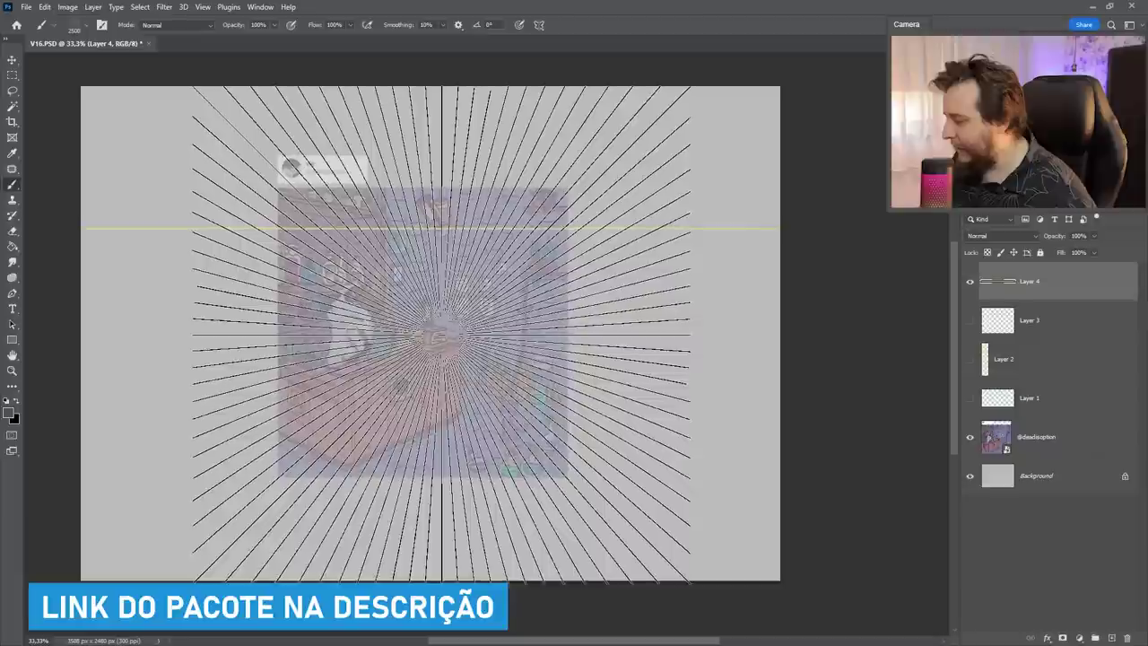
# Nudge the stamped radiating lines slightly left.
pyautogui.hotkey('ctrl', 't')
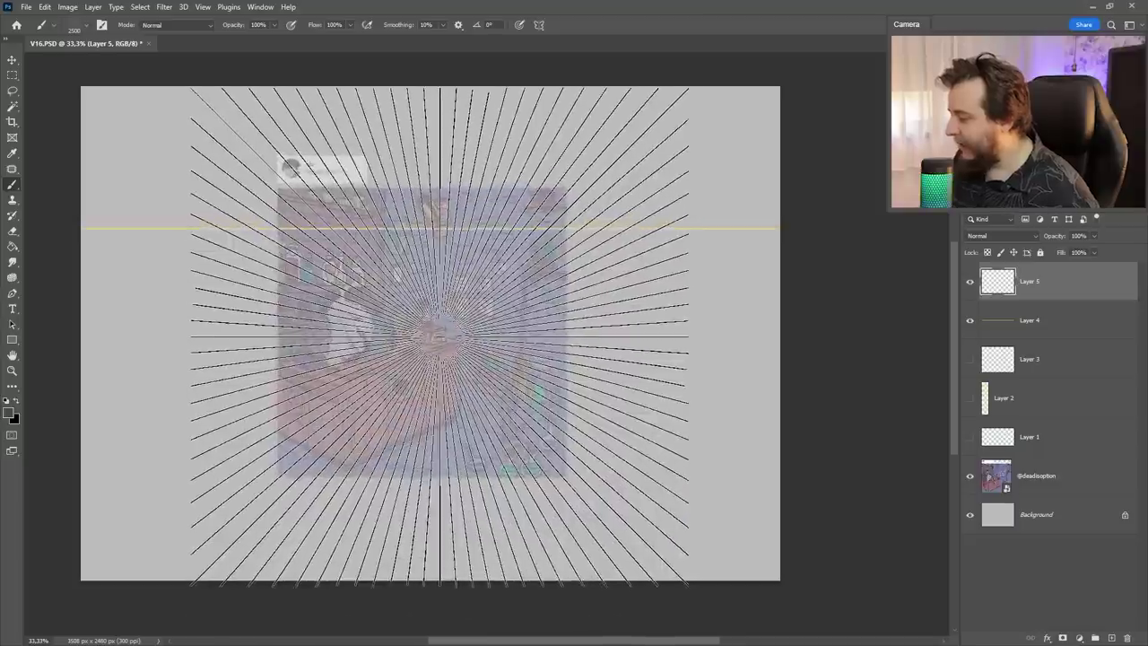
pyautogui.hotkey('ctrl', 't')
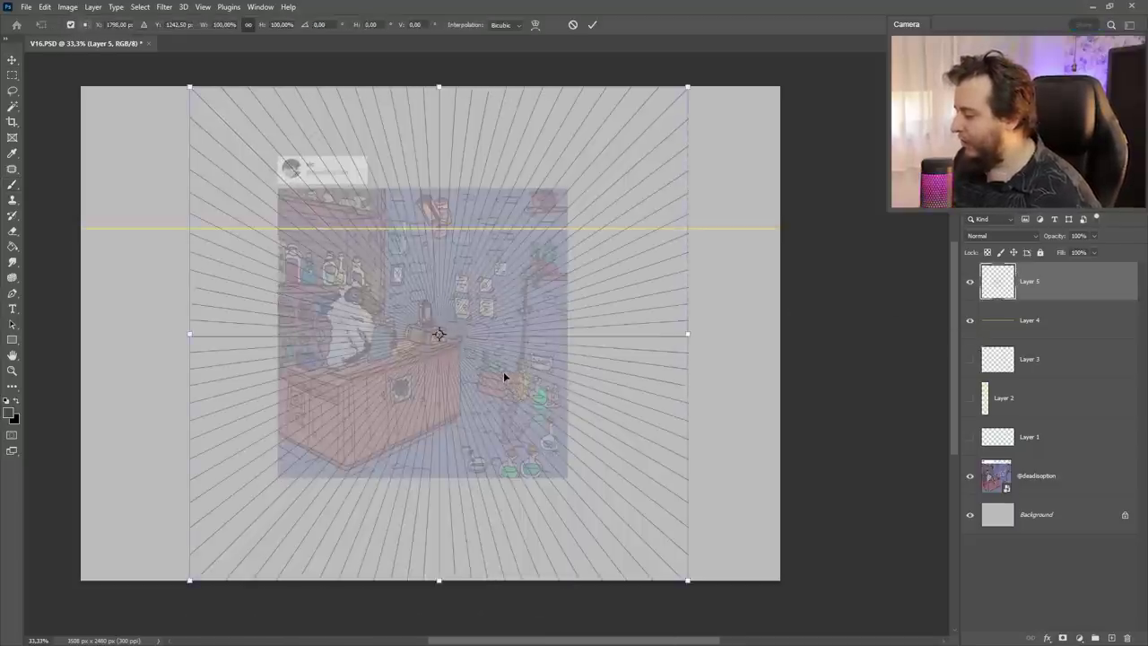
pyautogui.moveTo(503, 377); pyautogui.dragTo(361, 397)
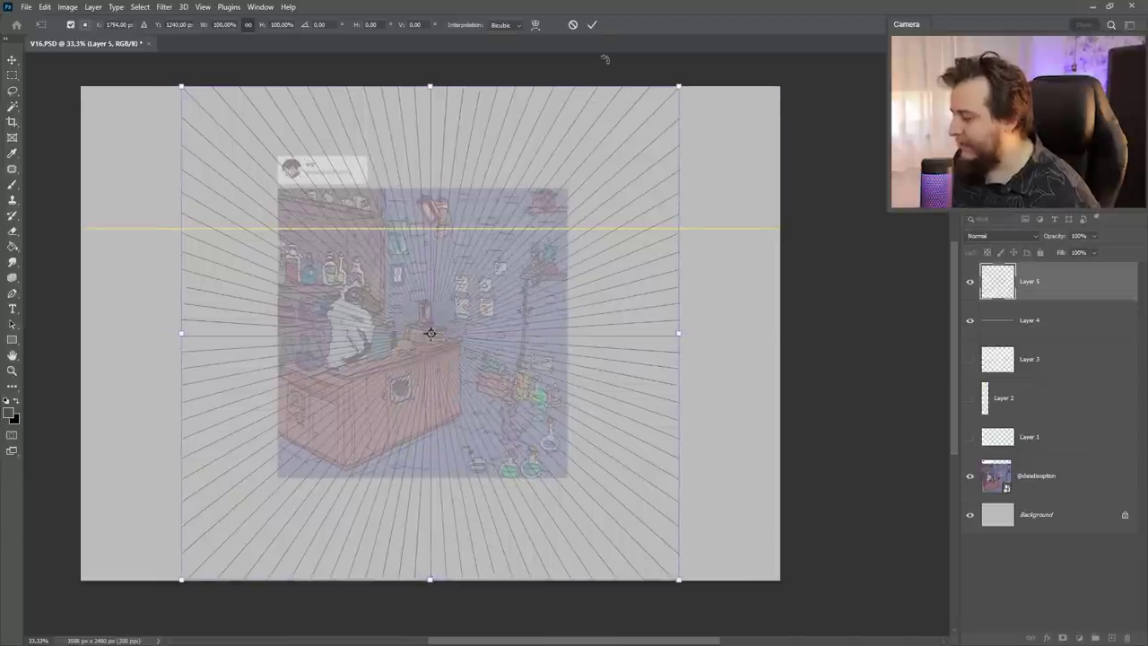
pyautogui.press('Return')
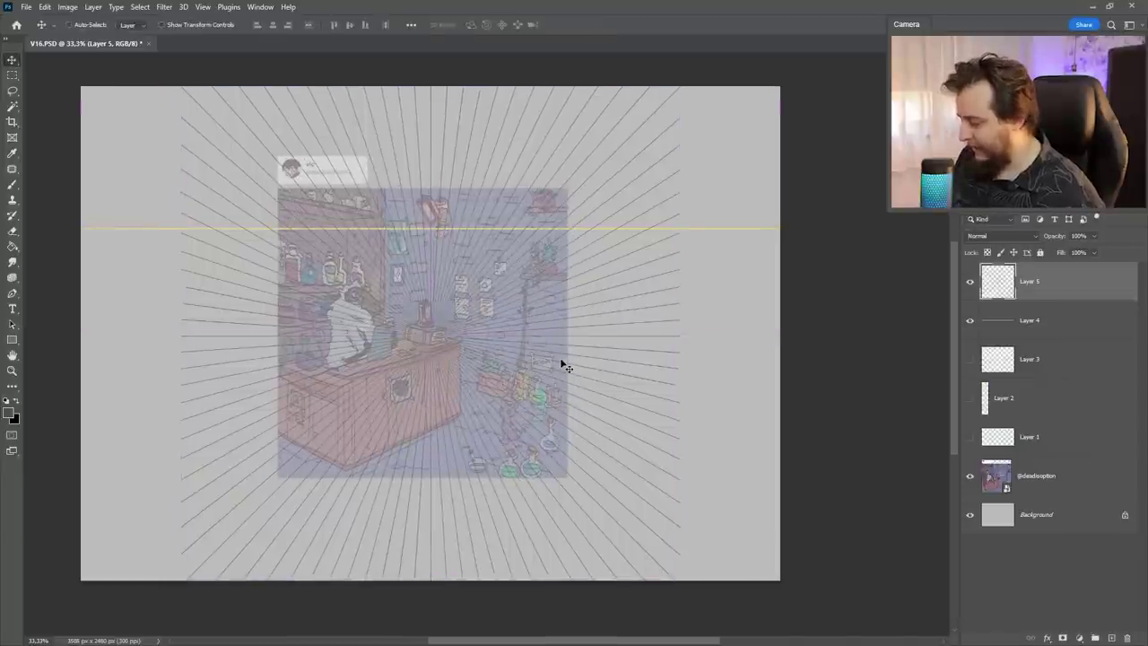
# Colorize the radiating lines blue with full saturation and higher lightness.
pyautogui.hotkey('ctrl', 'u')
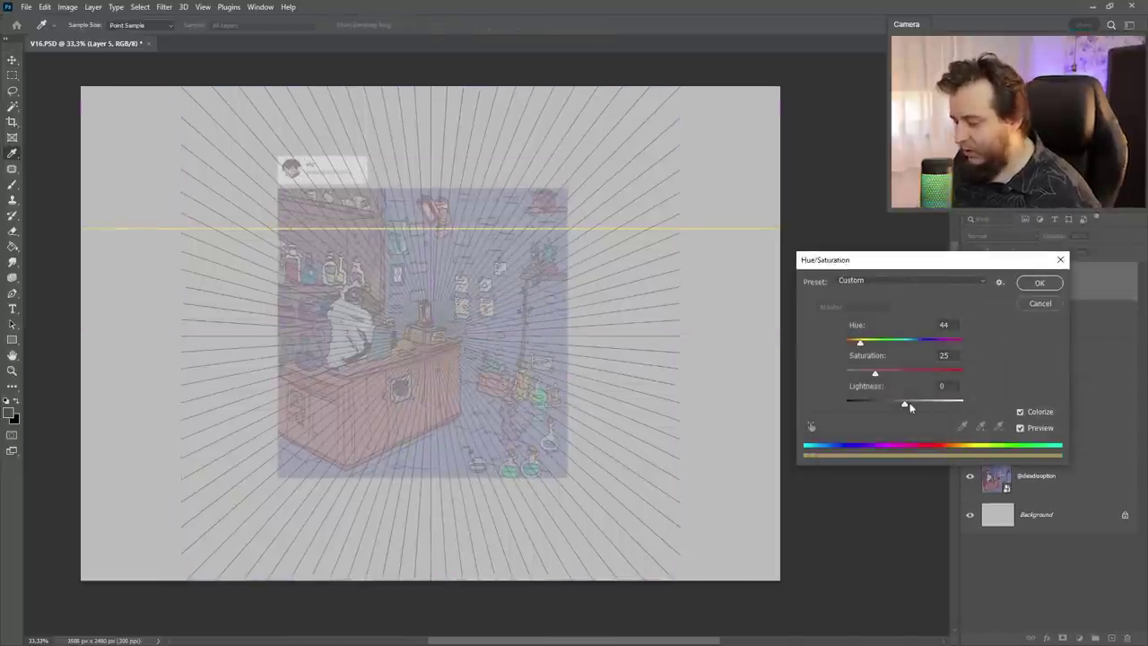
pyautogui.moveTo(903, 404); pyautogui.dragTo(928, 403)
pyautogui.moveTo(875, 373); pyautogui.dragTo(962, 373)
pyautogui.moveTo(859, 342); pyautogui.dragTo(915, 346)
pyautogui.click(1035, 305)
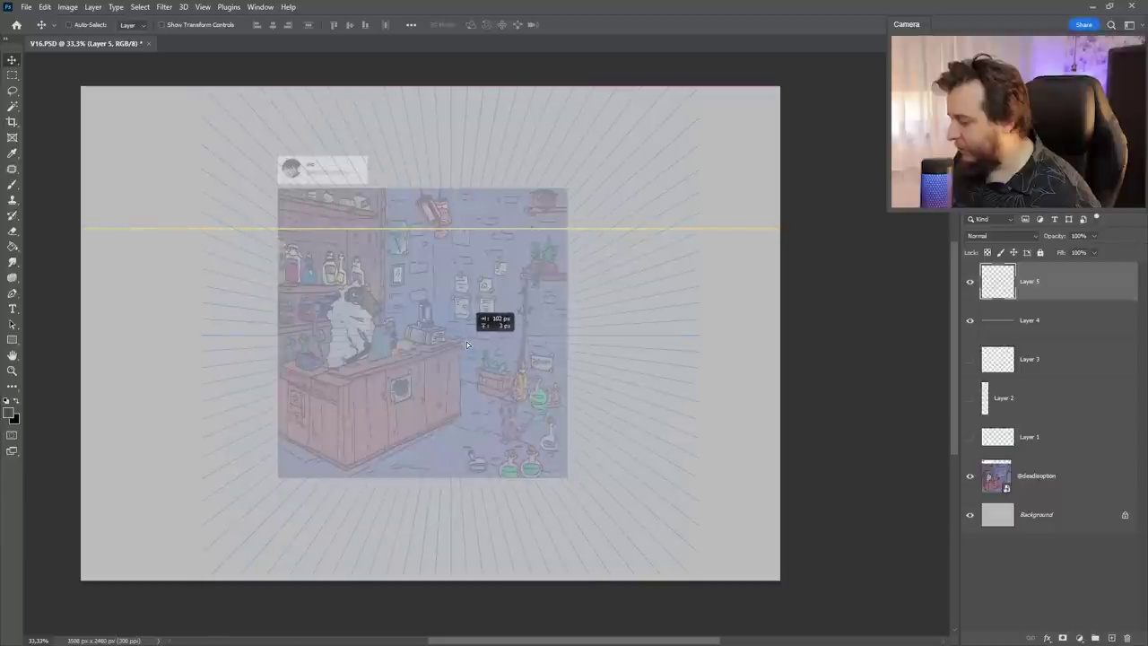
# Duplicate the radiating lines layer and colorize the copy a saturated red.
pyautogui.hotkey('ctrl', 'j')
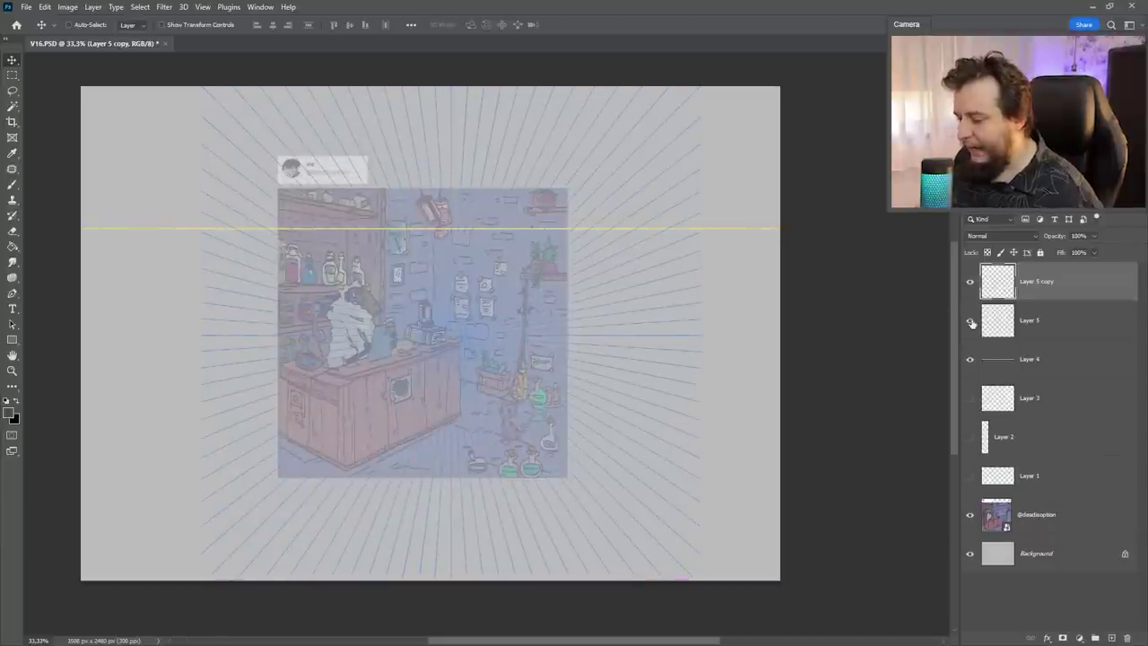
pyautogui.hotkey('ctrl', 'u')
pyautogui.click(1019, 412)
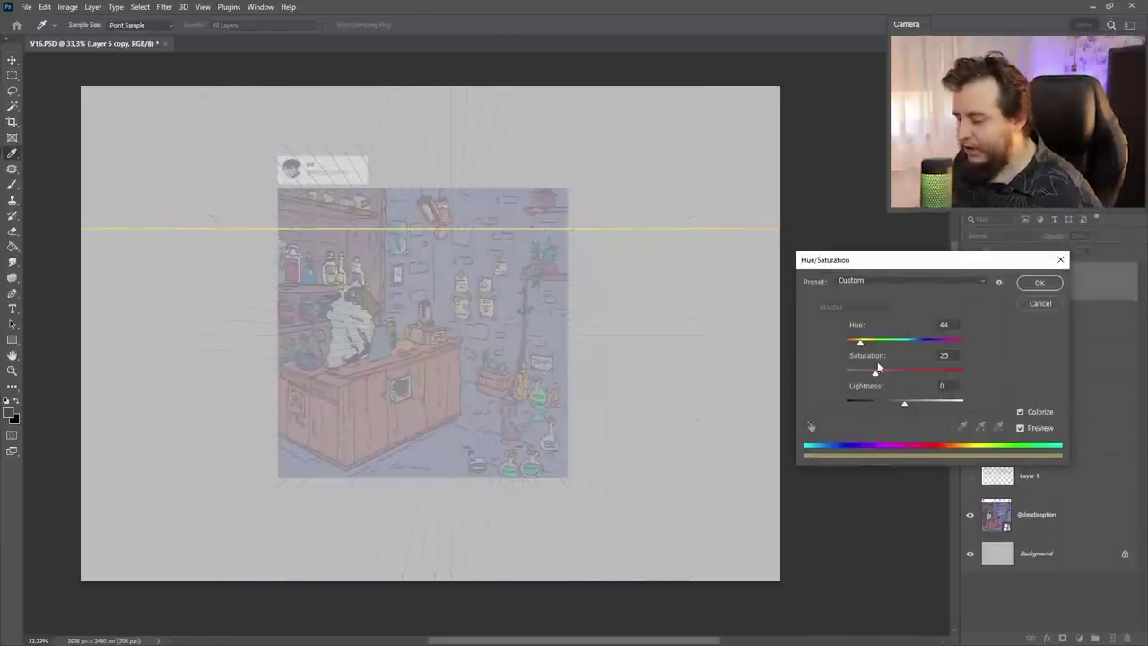
pyautogui.moveTo(883, 343); pyautogui.dragTo(970, 342)
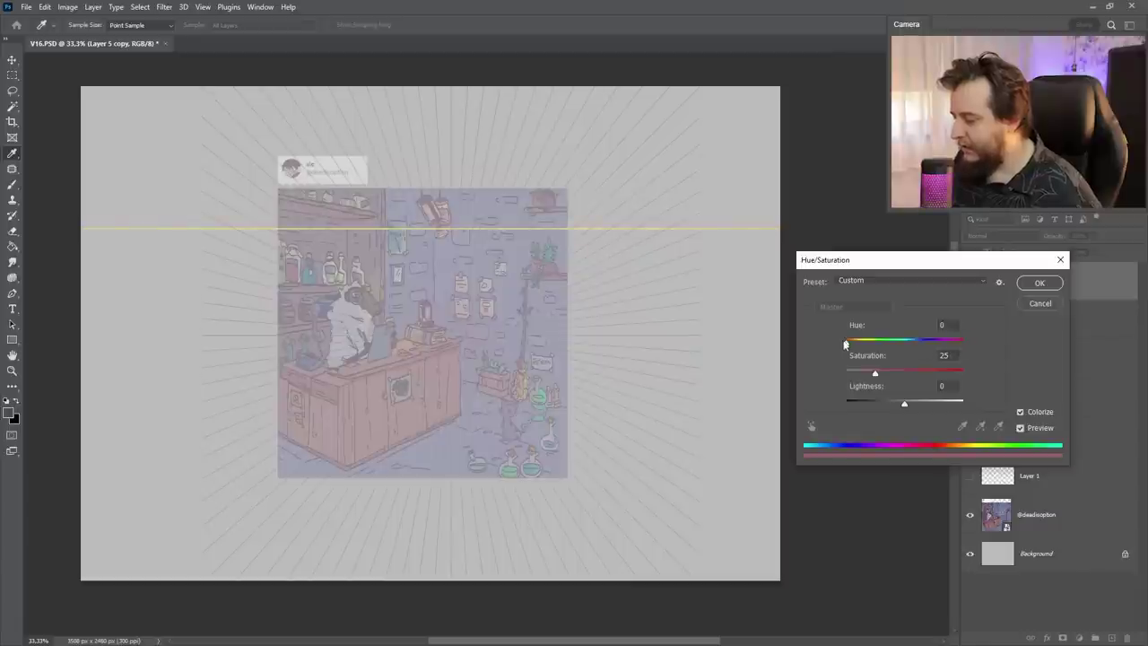
pyautogui.moveTo(875, 371); pyautogui.dragTo(933, 371)
pyautogui.press('Return')
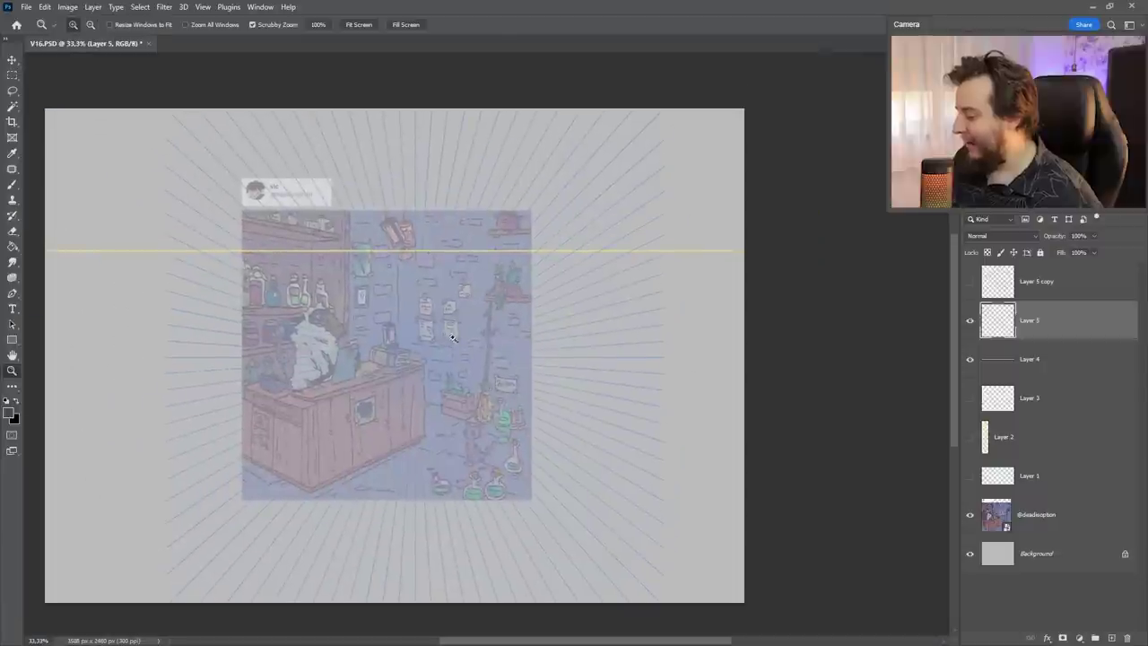
# Slide the blue radiating lines right along the horizon and stretch them leftward across the shop.
pyautogui.moveTo(417, 358); pyautogui.dragTo(452, 265)
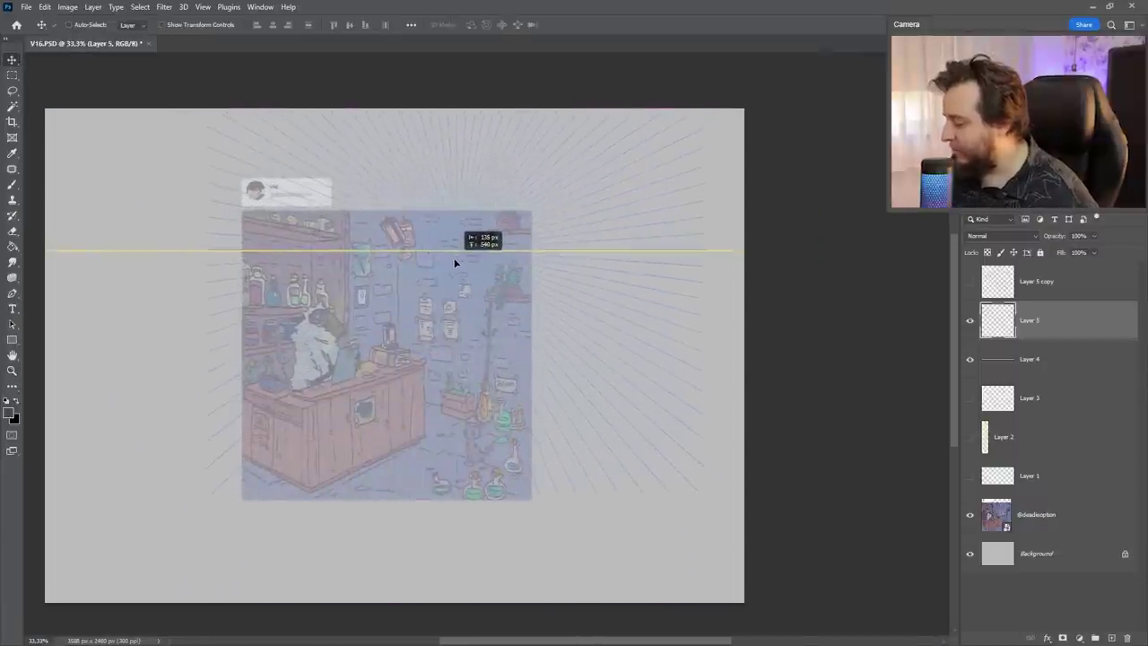
pyautogui.moveTo(301, 384); pyautogui.dragTo(700, 370)
pyautogui.hotkey('ctrl', 't')
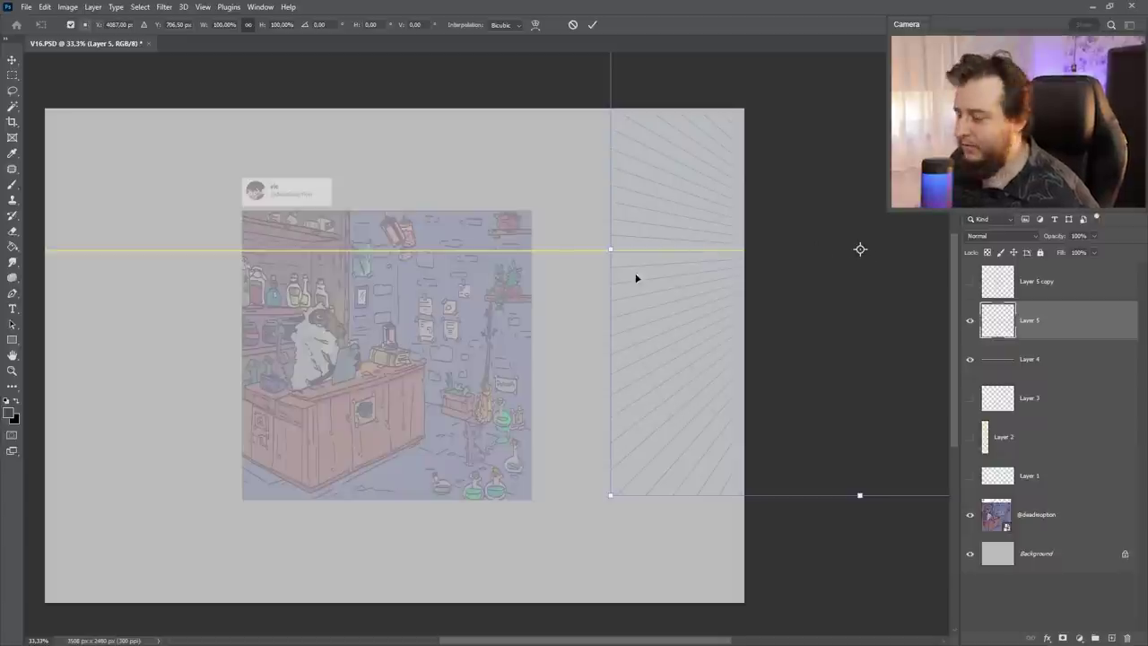
pyautogui.moveTo(607, 250); pyautogui.dragTo(51, 250)
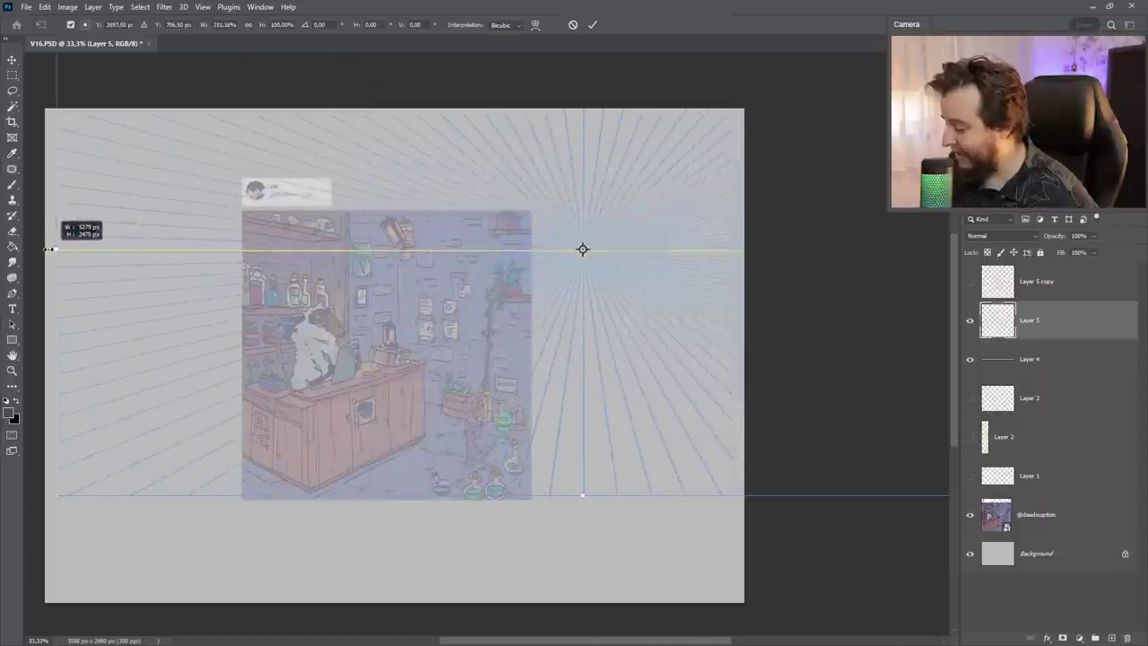
pyautogui.moveTo(343, 271); pyautogui.dragTo(567, 270)
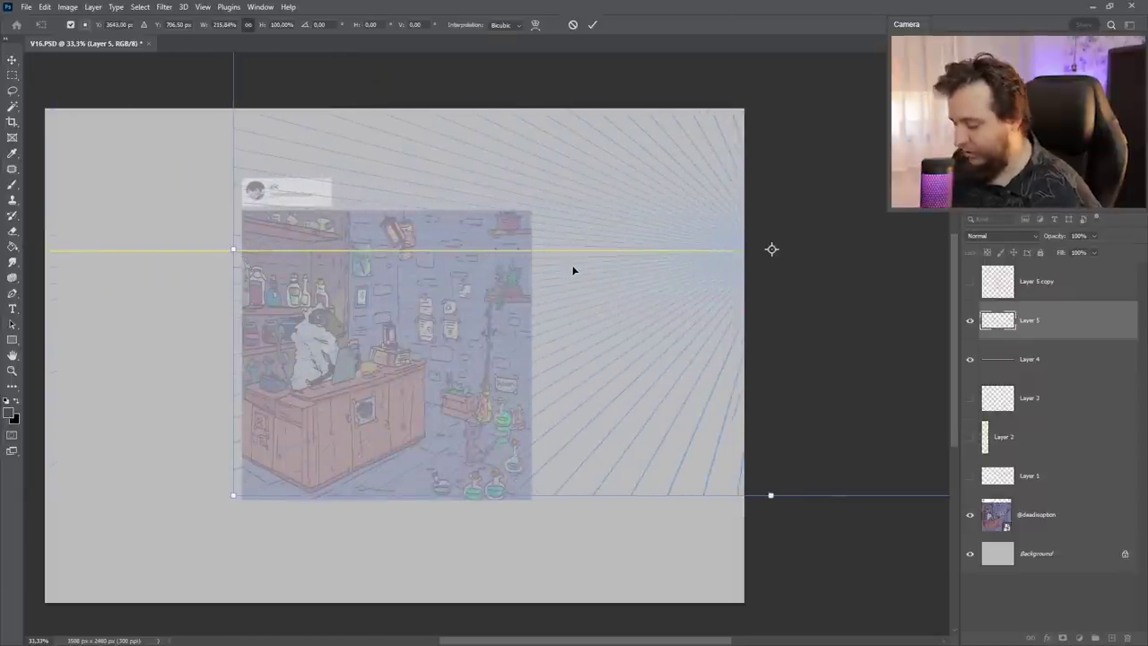
pyautogui.press('Return')
pyautogui.press('z')
pyautogui.moveTo(363, 435); pyautogui.dragTo(381, 494)
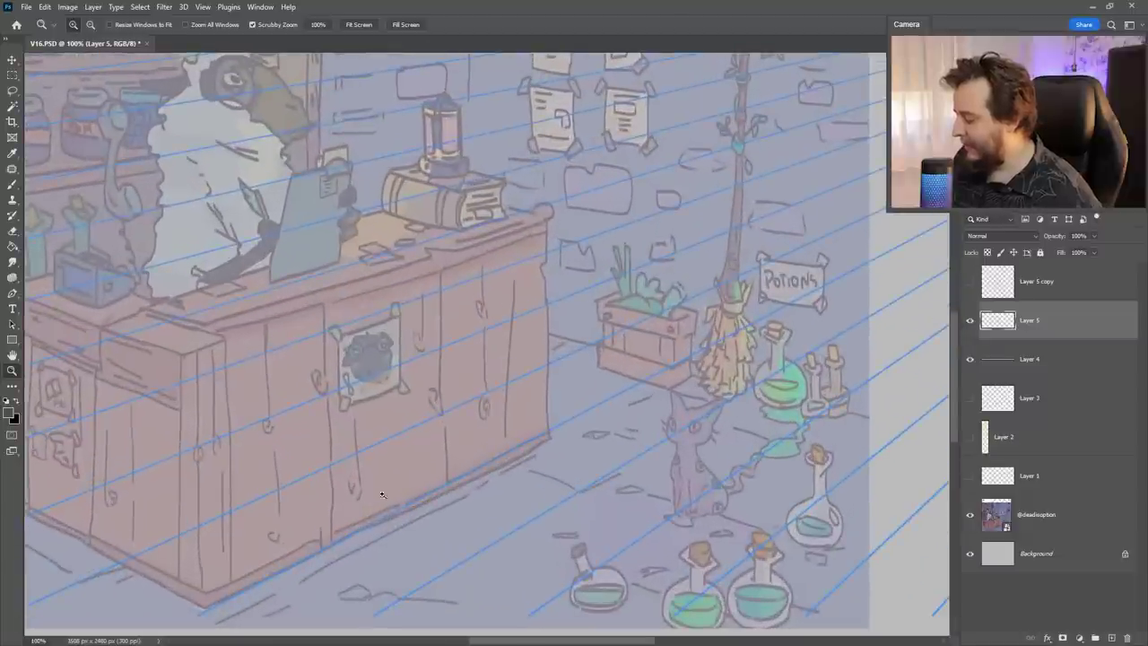
# On a new layer, ink the counter's bottom edges along the blue perspective lines.
pyautogui.press('v')
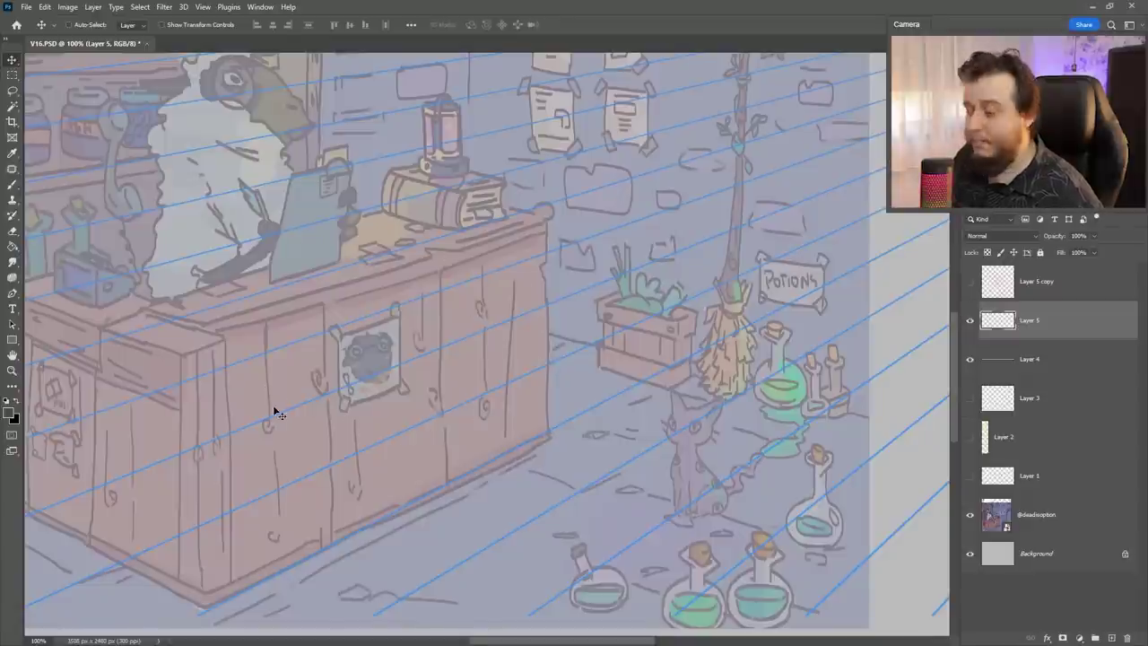
pyautogui.press('z')
pyautogui.moveTo(278, 412); pyautogui.dragTo(369, 464)
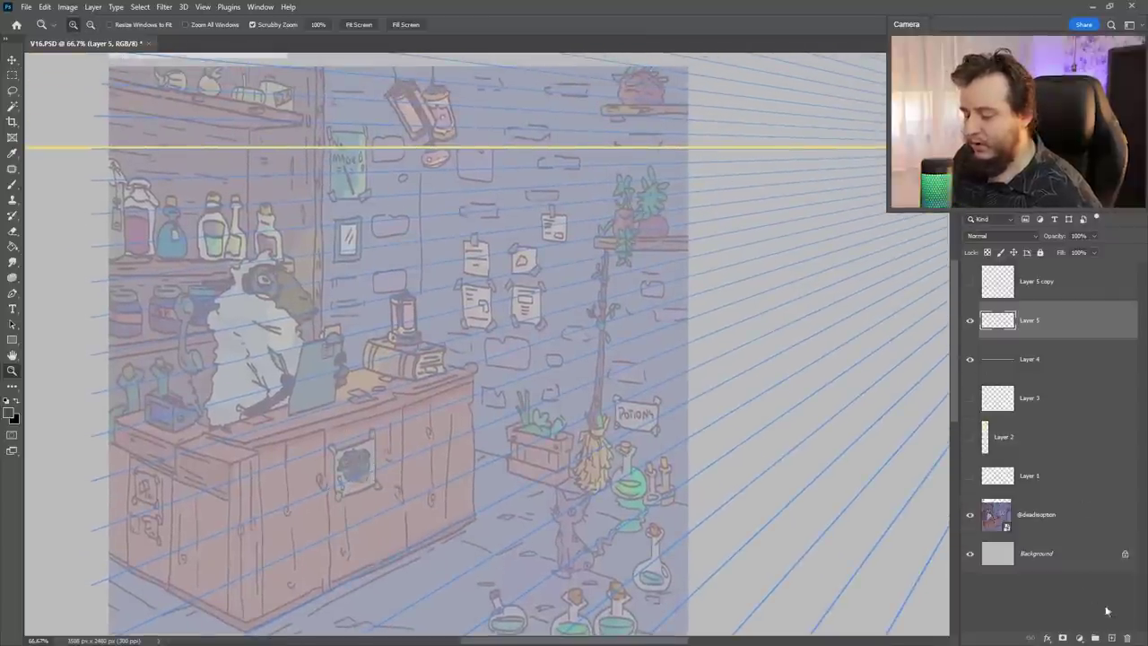
pyautogui.click(1112, 638)
pyautogui.press('b')
pyautogui.rightClick(607, 204)
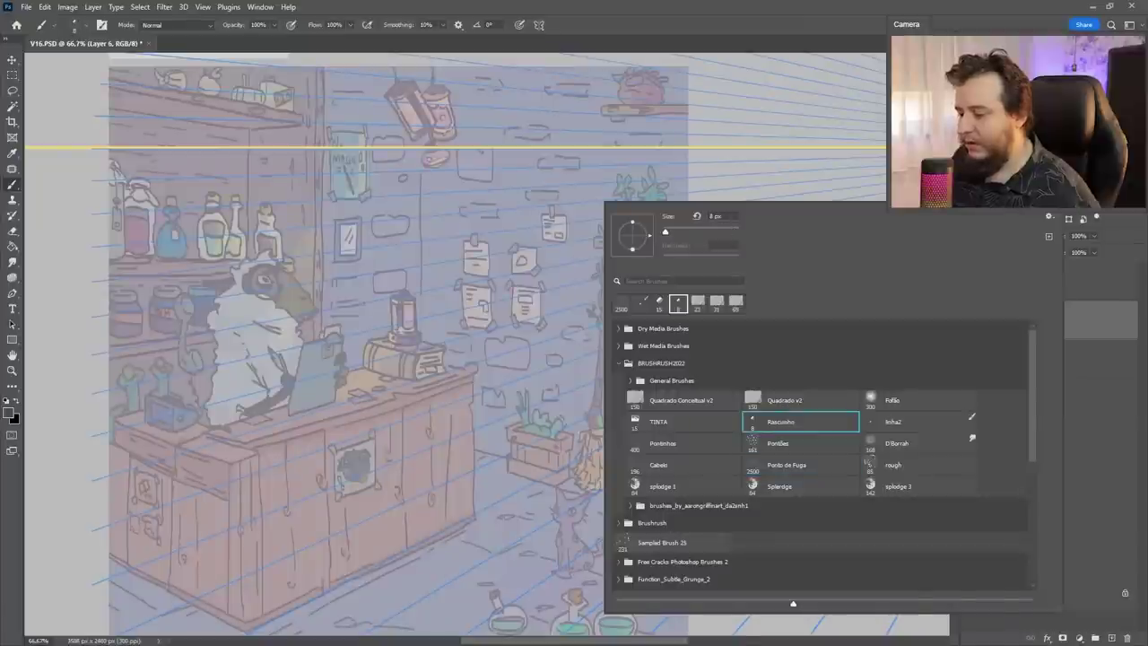
pyautogui.press('Escape')
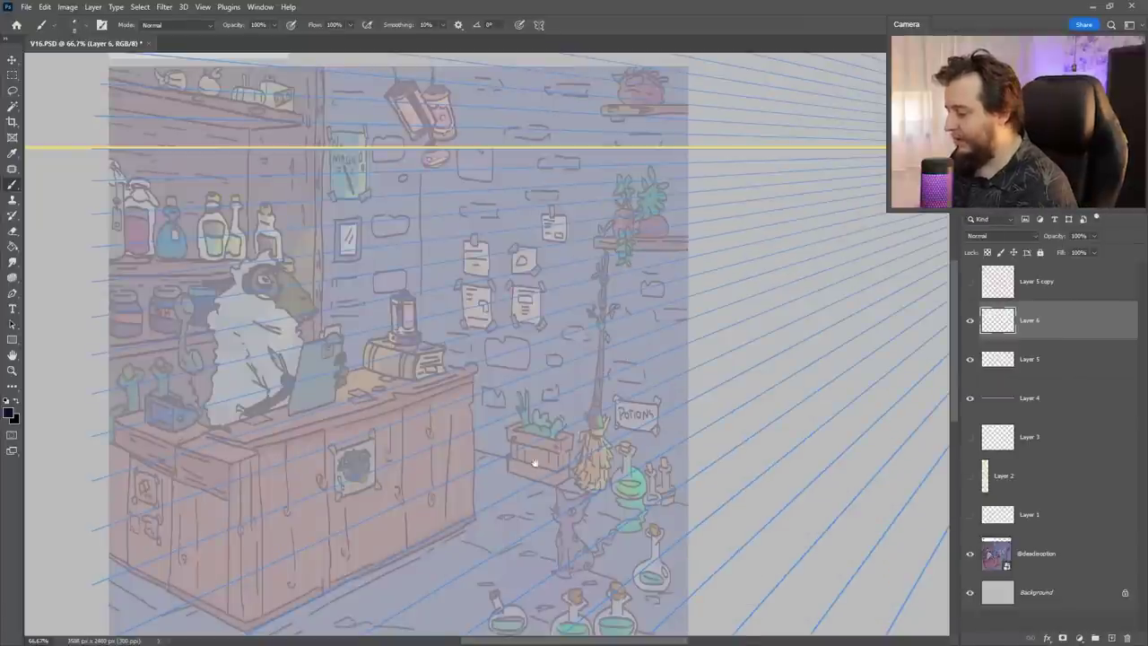
pyautogui.moveTo(534, 462); pyautogui.dragTo(626, 404)
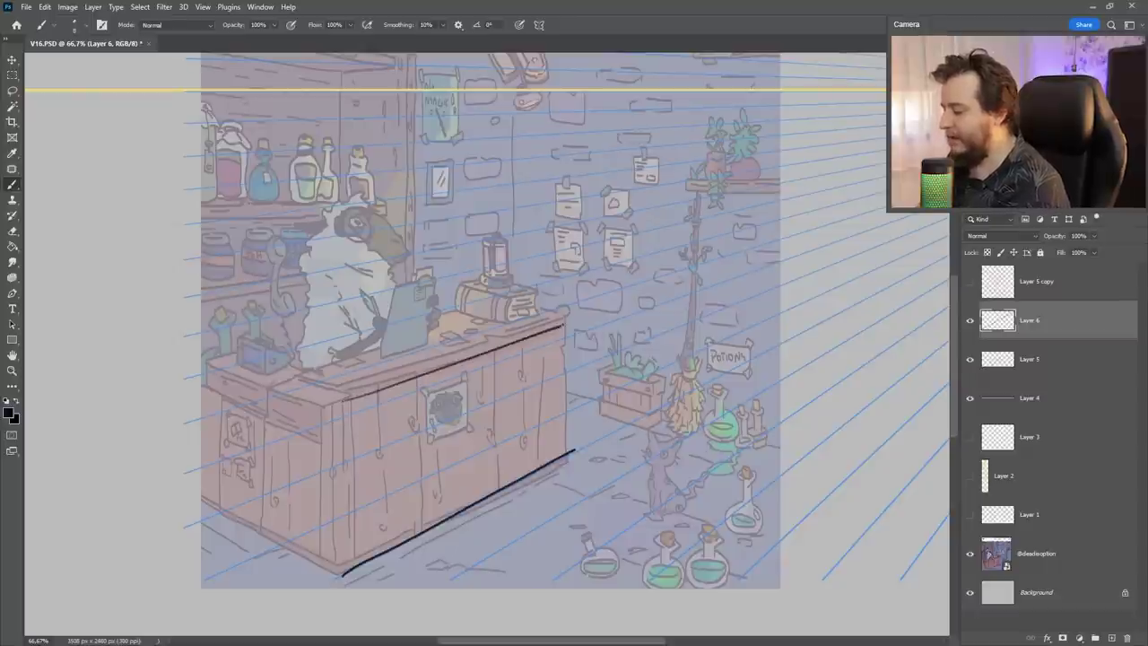
# Try inking the top shelf edges, then undo those shelf strokes.
pyautogui.moveTo(317, 120); pyautogui.dragTo(332, 235)
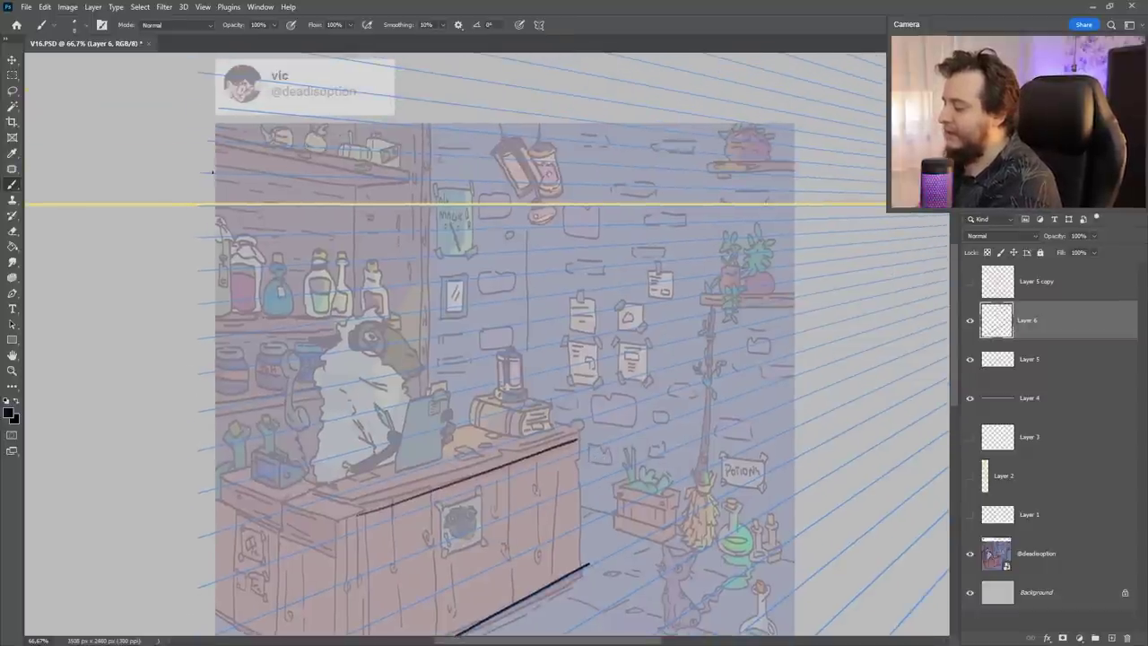
pyautogui.hotkey('ctrl', 'z')
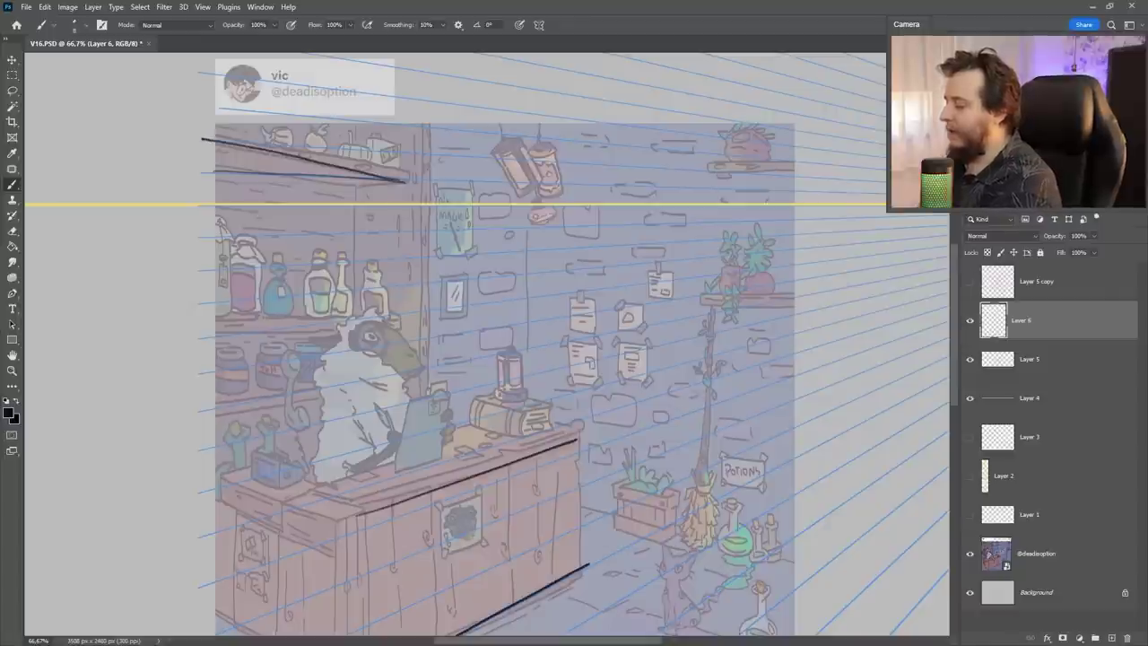
pyautogui.hotkey('ctrl', 'z')
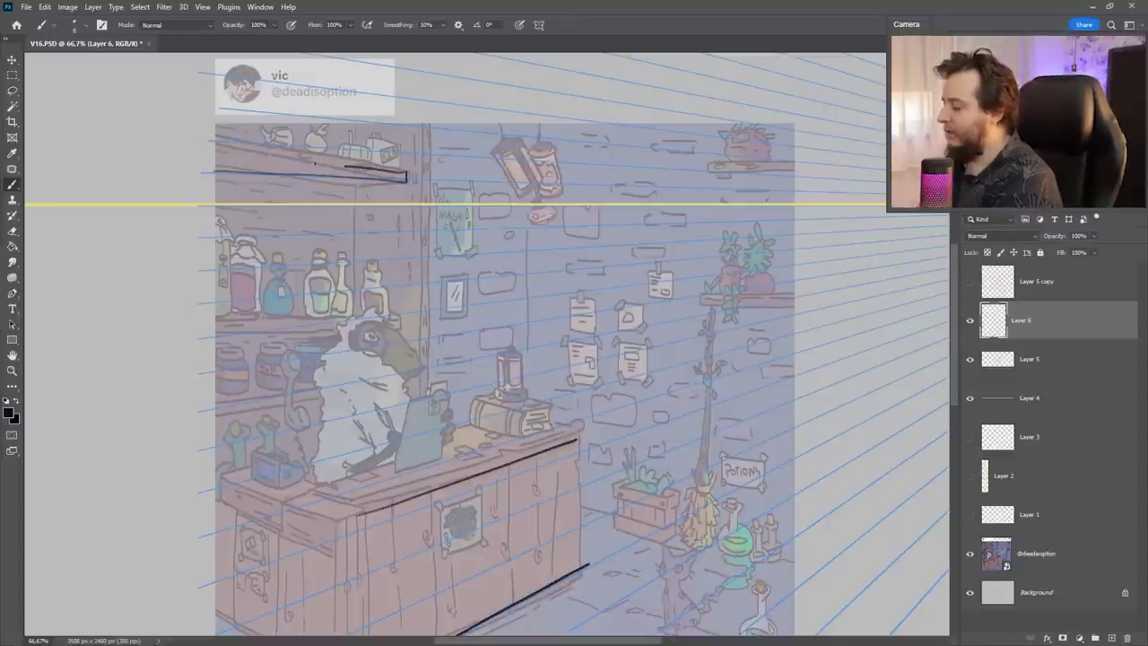
pyautogui.moveTo(314, 163); pyautogui.dragTo(192, 149)
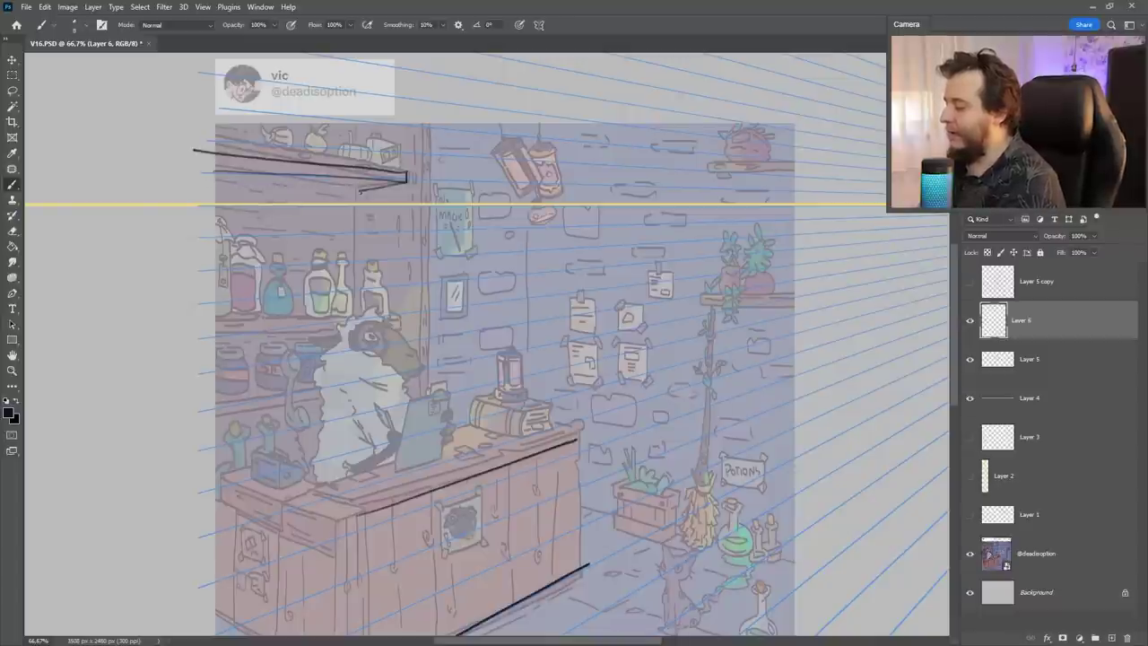
pyautogui.moveTo(359, 190); pyautogui.dragTo(117, 178)
pyautogui.hotkey('ctrl', 'z')
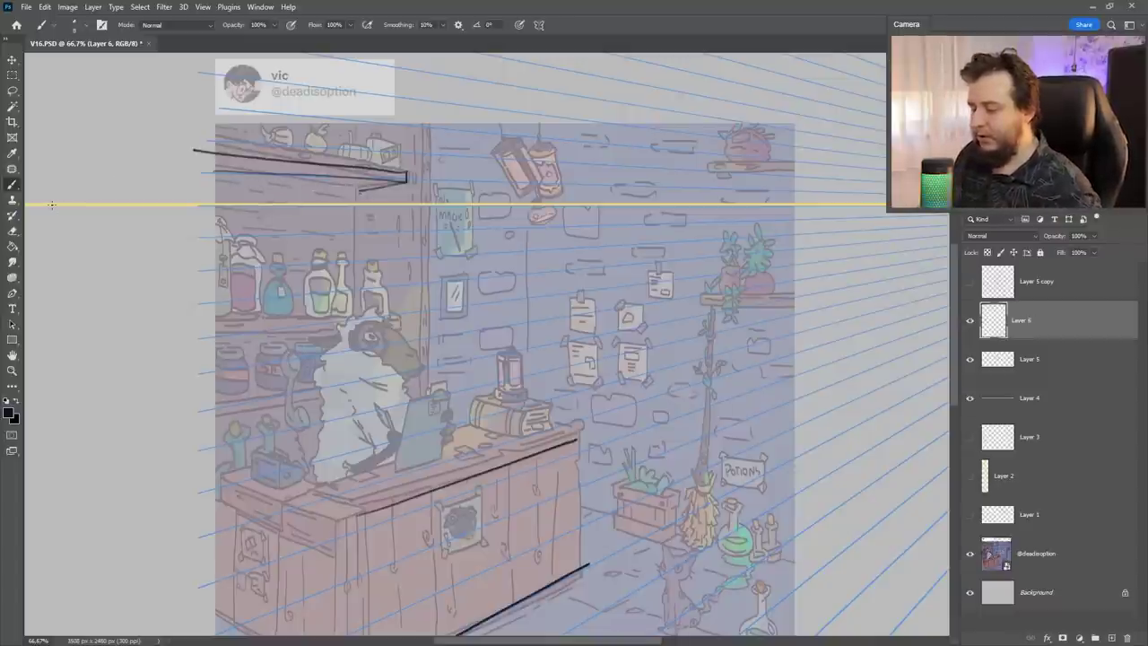
pyautogui.hotkey('ctrl', 'z')
# Hide the counter ink layer and show and select the red perspective-line layer.
pyautogui.click(968, 323)
pyautogui.moveTo(796, 370); pyautogui.dragTo(733, 285)
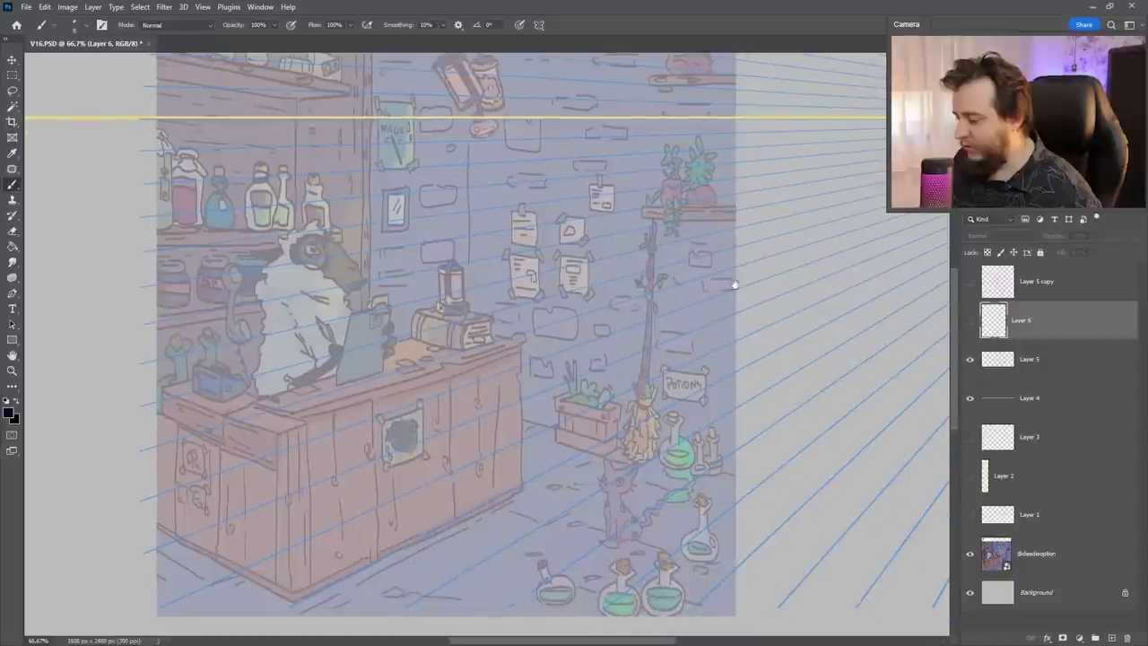
pyautogui.click(968, 282)
pyautogui.click(1031, 282)
# Zoom out and shift the red perspective lines to the left.
pyautogui.press('z')
pyautogui.keyDown('alt'); pyautogui.click(744, 305); pyautogui.keyUp('alt')
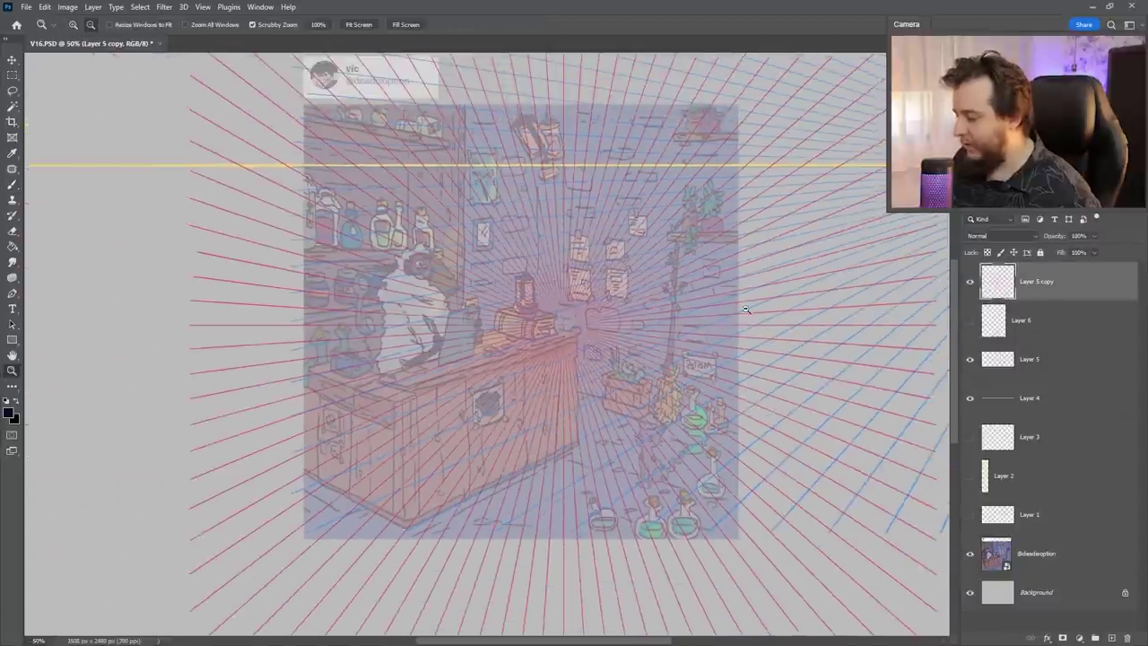
pyautogui.press('v')
pyautogui.moveTo(679, 418); pyautogui.dragTo(612, 341)
pyautogui.keyDown('ctrl'); pyautogui.click(611, 341); pyautogui.keyUp('ctrl')
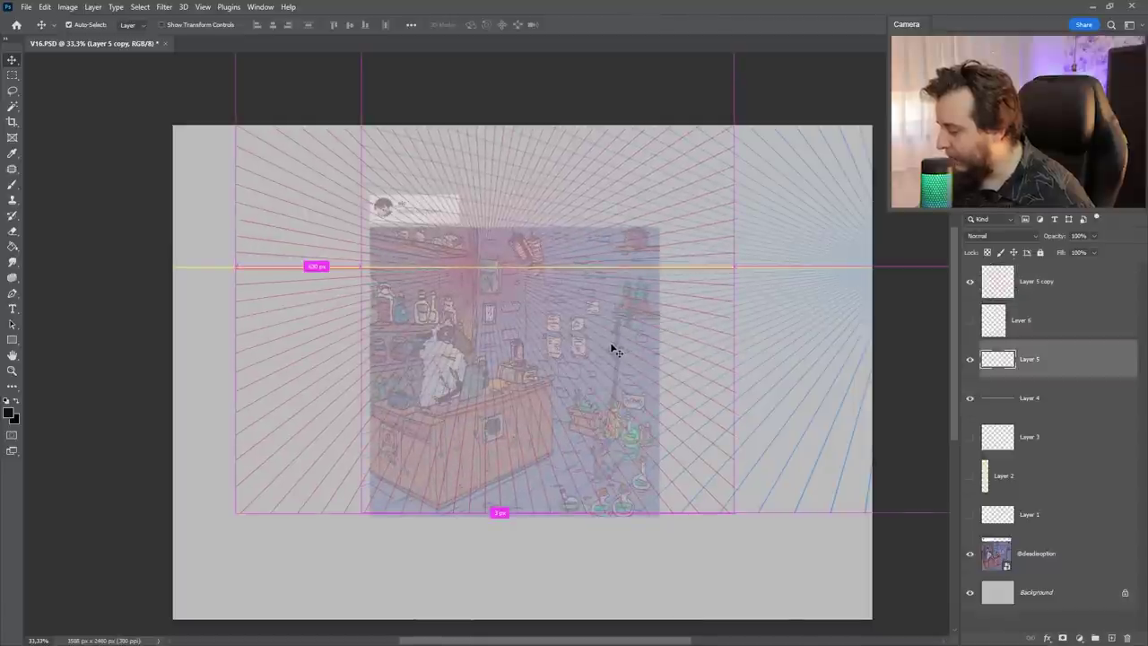
pyautogui.click(1031, 282)
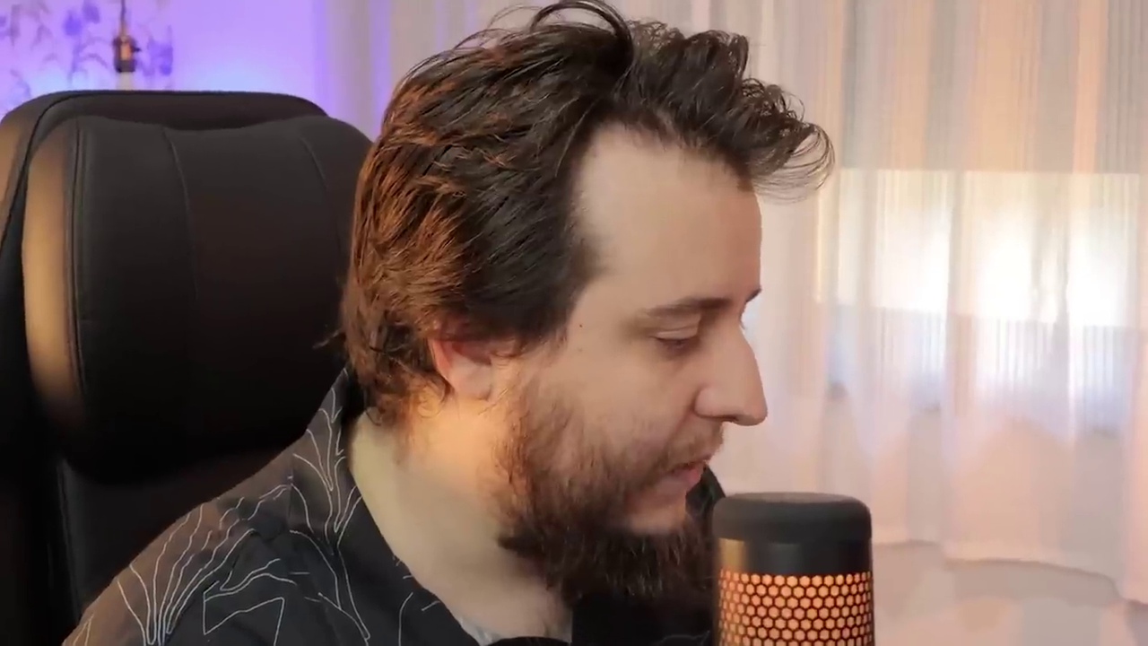
pyautogui.moveTo(724, 351)
pyautogui.mouseDown()
pyautogui.moveTo(133, 379)
pyautogui.moveTo(218, 384)
pyautogui.mouseUp()
# Stretch the red lines much wider and align them with the counter's left side.
pyautogui.hotkey('ctrl', 't')
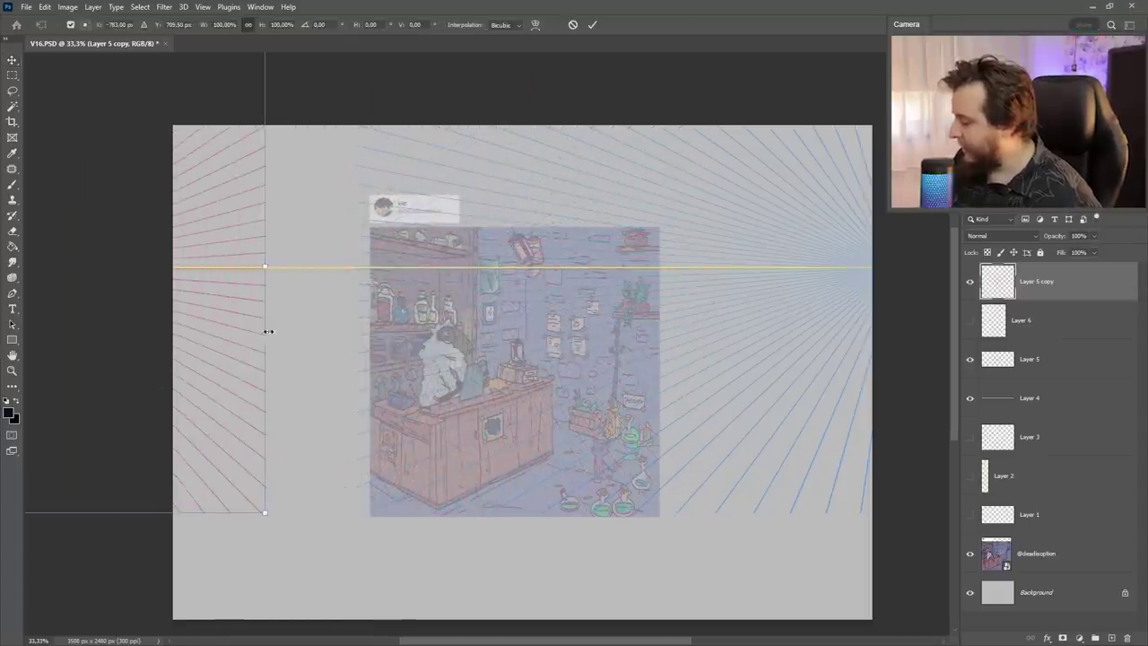
pyautogui.moveTo(267, 266); pyautogui.dragTo(875, 267)
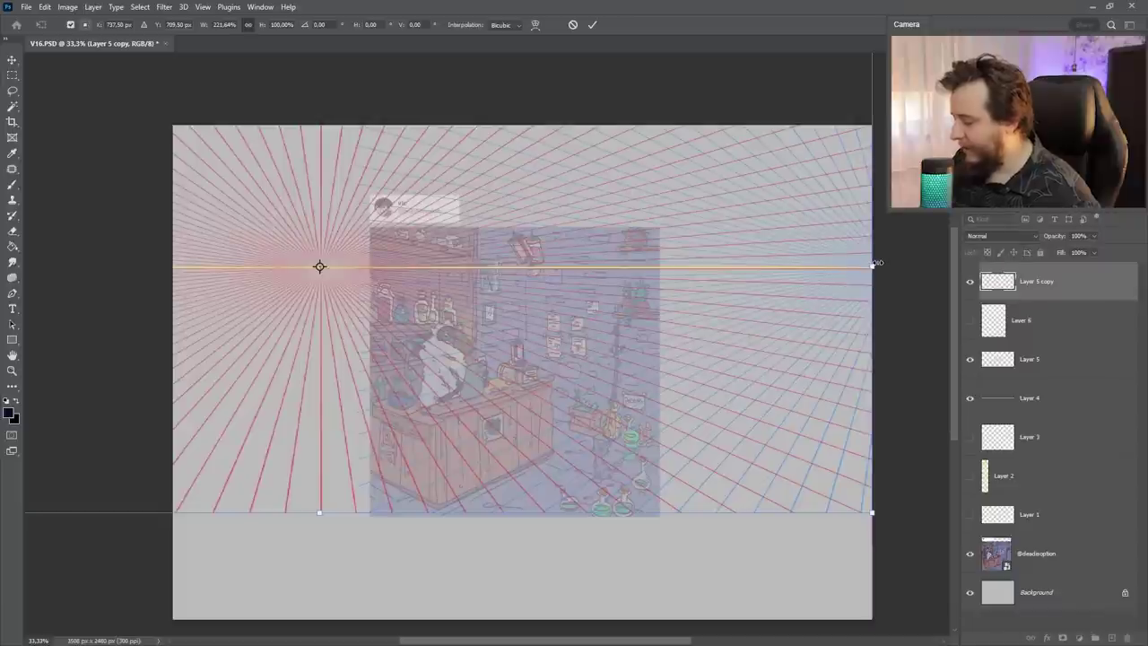
pyautogui.press('Return')
pyautogui.moveTo(628, 305)
pyautogui.mouseDown()
pyautogui.moveTo(389, 332)
pyautogui.moveTo(399, 318)
pyautogui.mouseUp()
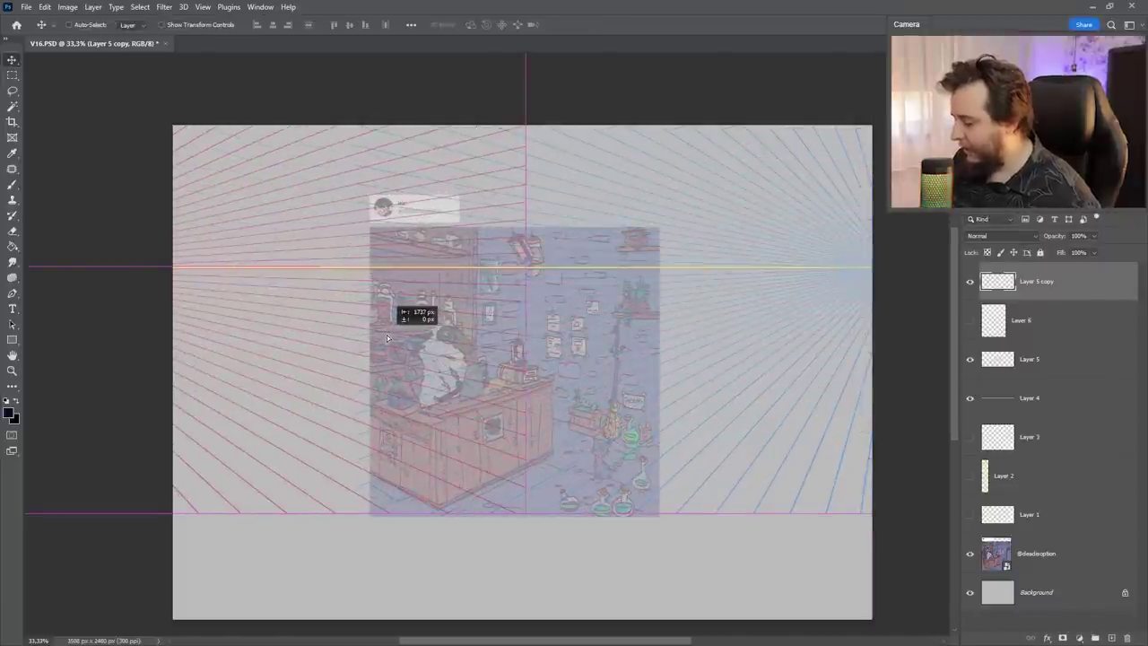
pyautogui.moveTo(522, 285)
pyautogui.mouseDown()
pyautogui.moveTo(489, 289)
pyautogui.moveTo(617, 284)
pyautogui.mouseUp()
pyautogui.press('z')
pyautogui.click(433, 454)
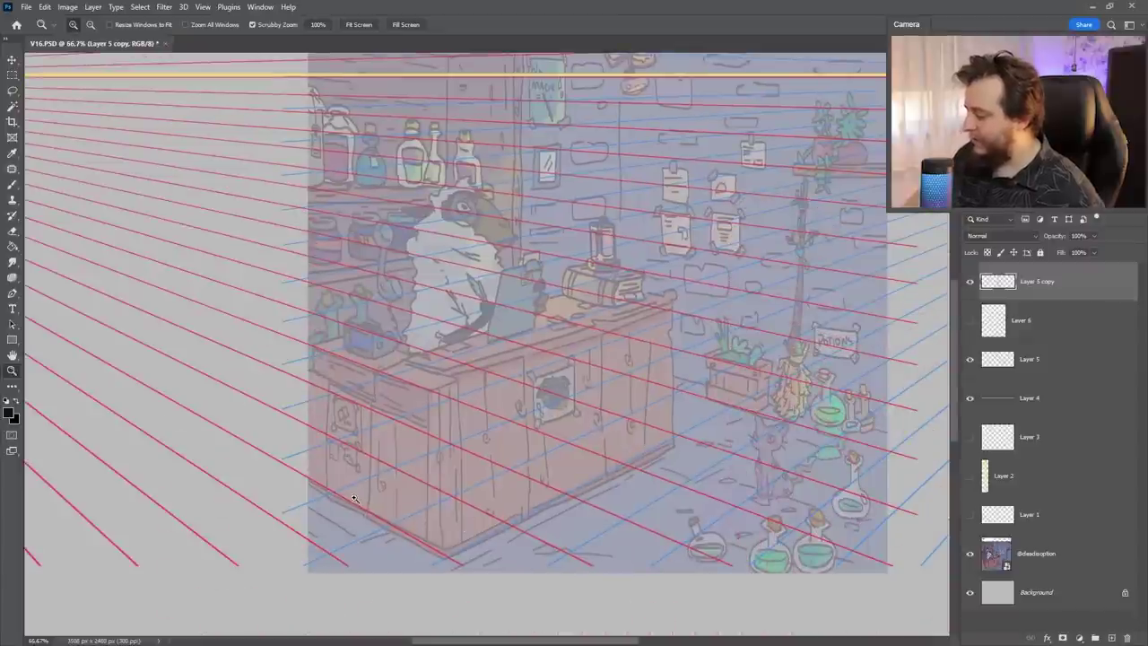
# Add Layer 7 above Layer 6, then sketch and undo some direction arrows on the counter.
pyautogui.click(1022, 324)
pyautogui.hotkey('ctrl', 'shift', 'alt', 'n')
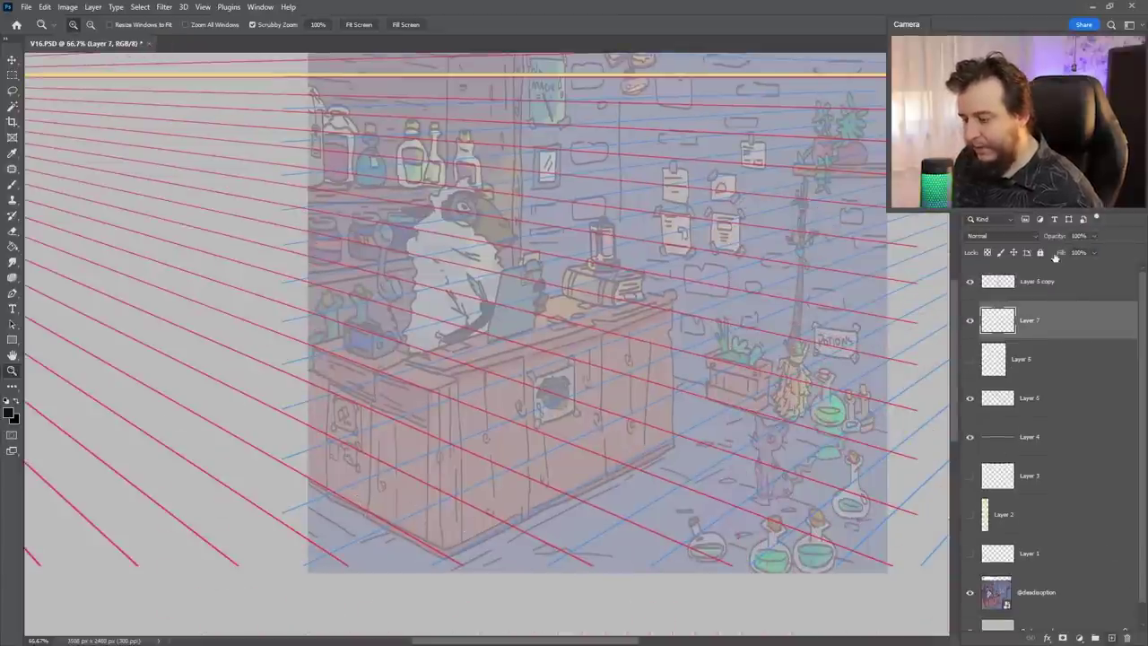
pyautogui.press('b')
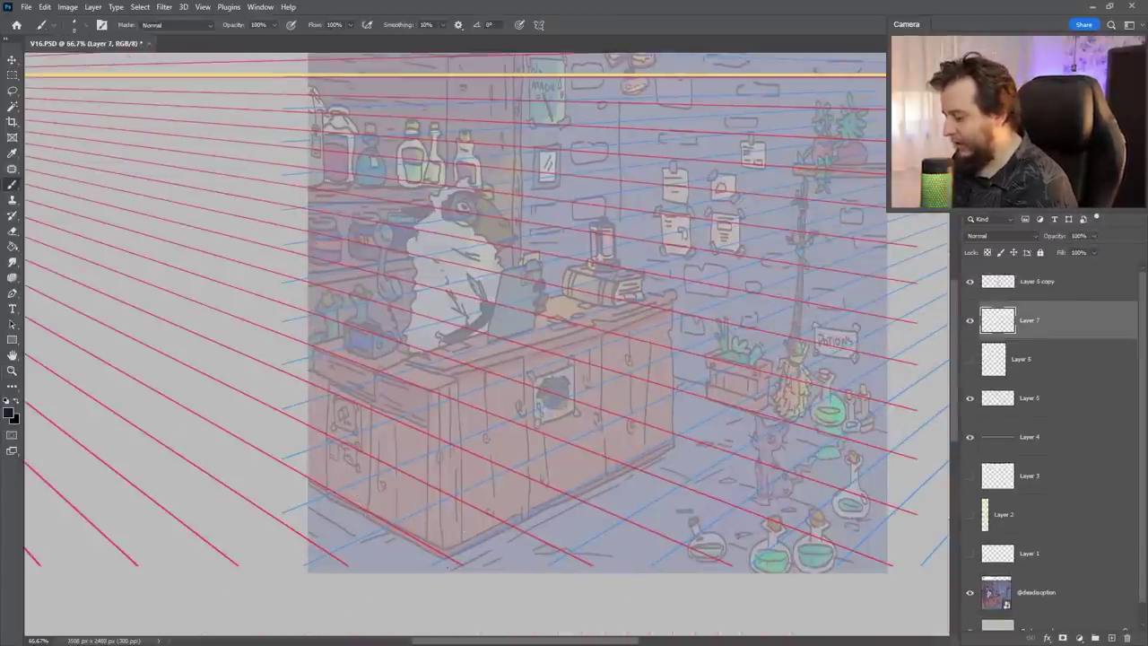
pyautogui.moveTo(353, 508)
pyautogui.mouseDown()
pyautogui.moveTo(448, 555)
pyautogui.moveTo(234, 439)
pyautogui.mouseUp()
pyautogui.moveTo(441, 561)
pyautogui.mouseDown()
pyautogui.moveTo(703, 417)
pyautogui.moveTo(698, 440)
pyautogui.mouseUp()
pyautogui.moveTo(242, 461)
pyautogui.mouseDown()
pyautogui.moveTo(234, 439)
pyautogui.moveTo(285, 453)
pyautogui.mouseUp()
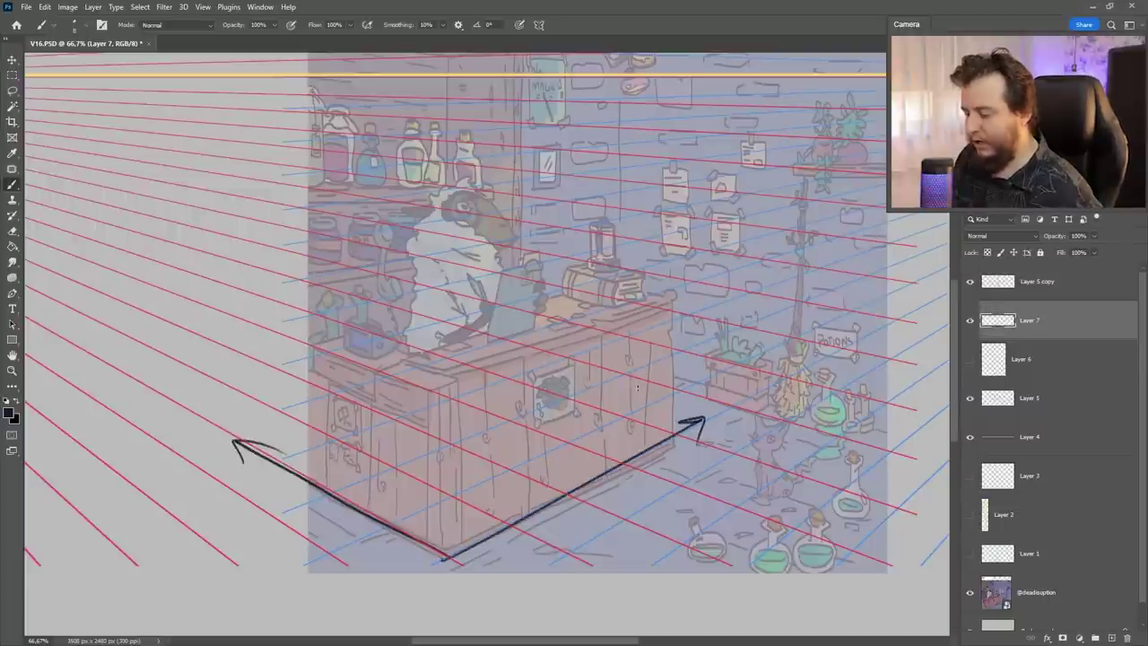
pyautogui.hotkey('ctrl', 'z')
pyautogui.hotkey('ctrl', 'z')
pyautogui.hotkey('ctrl', 'z')
pyautogui.press('z')
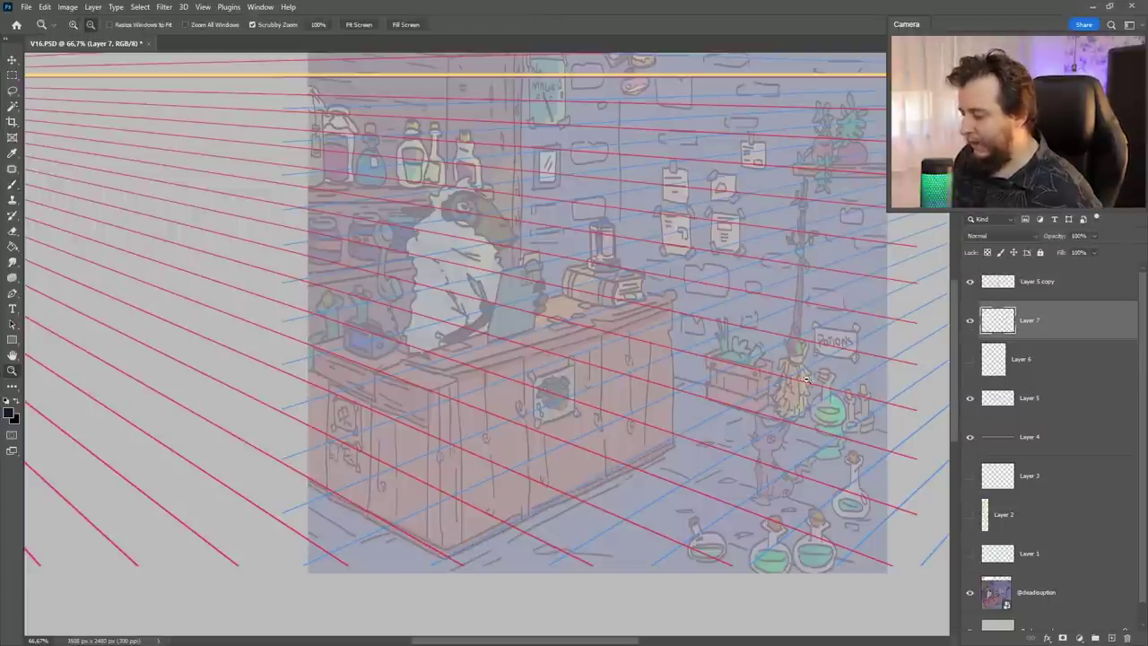
# Zoom out to 50%, add Layer 8, and select the red perspective-line layer.
pyautogui.keyDown('alt'); pyautogui.click(755, 420); pyautogui.keyUp('alt')
pyautogui.moveTo(755, 419); pyautogui.dragTo(733, 440)
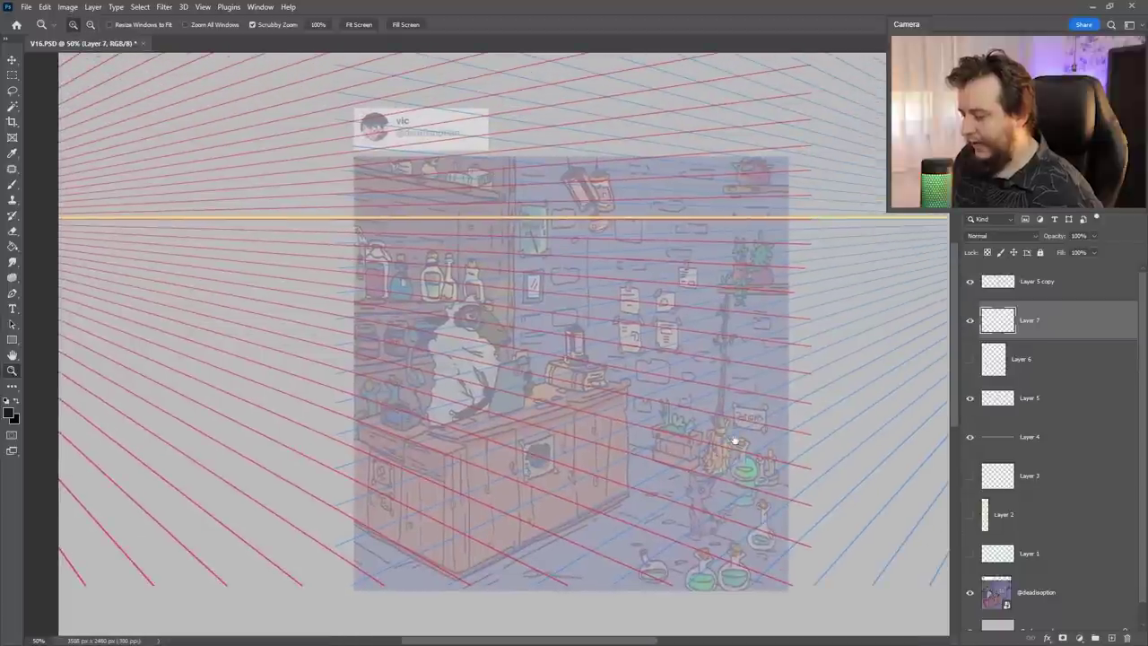
pyautogui.click(1109, 637)
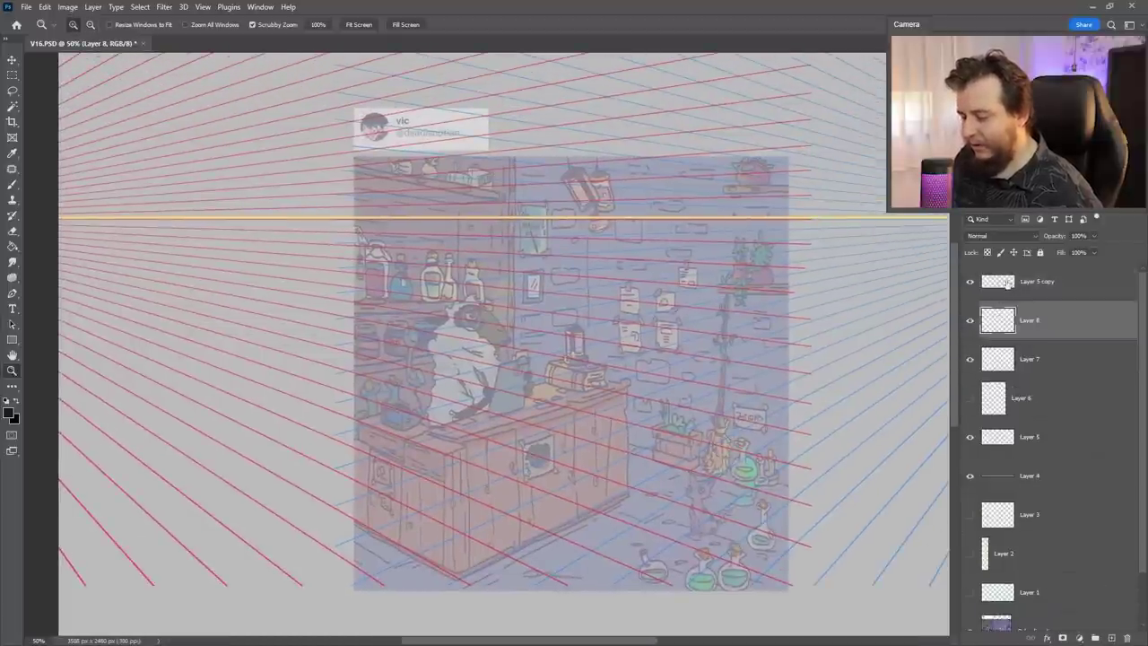
pyautogui.click(1008, 283)
pyautogui.press('b')
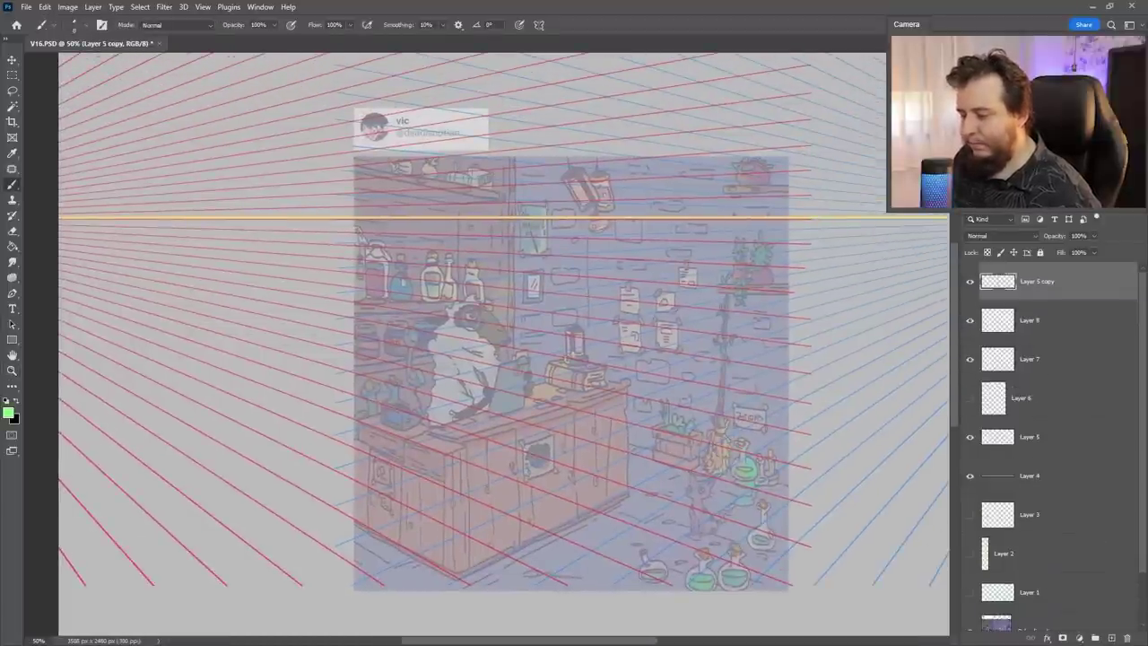
# Choose the Ponto de Fuga vanishing-point brush and add a new empty layer on top.
pyautogui.scroll(-1, 641, 370)
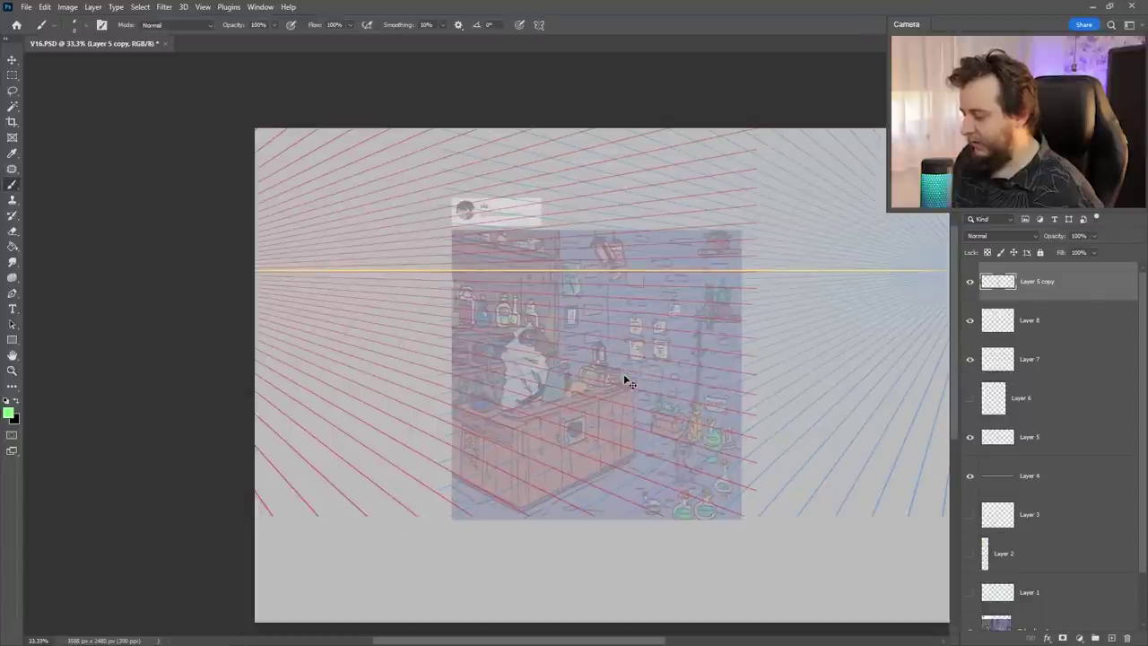
pyautogui.rightClick(626, 381)
pyautogui.click(816, 498)
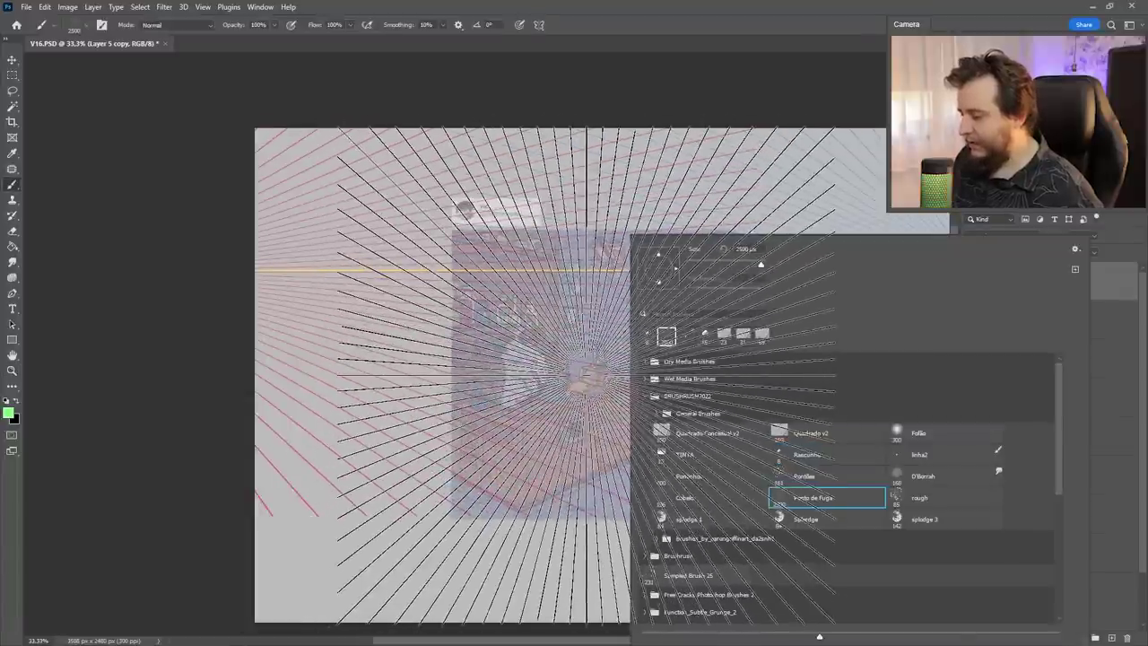
pyautogui.press('Return')
pyautogui.press('v')
pyautogui.scroll(-2, 697, 417)
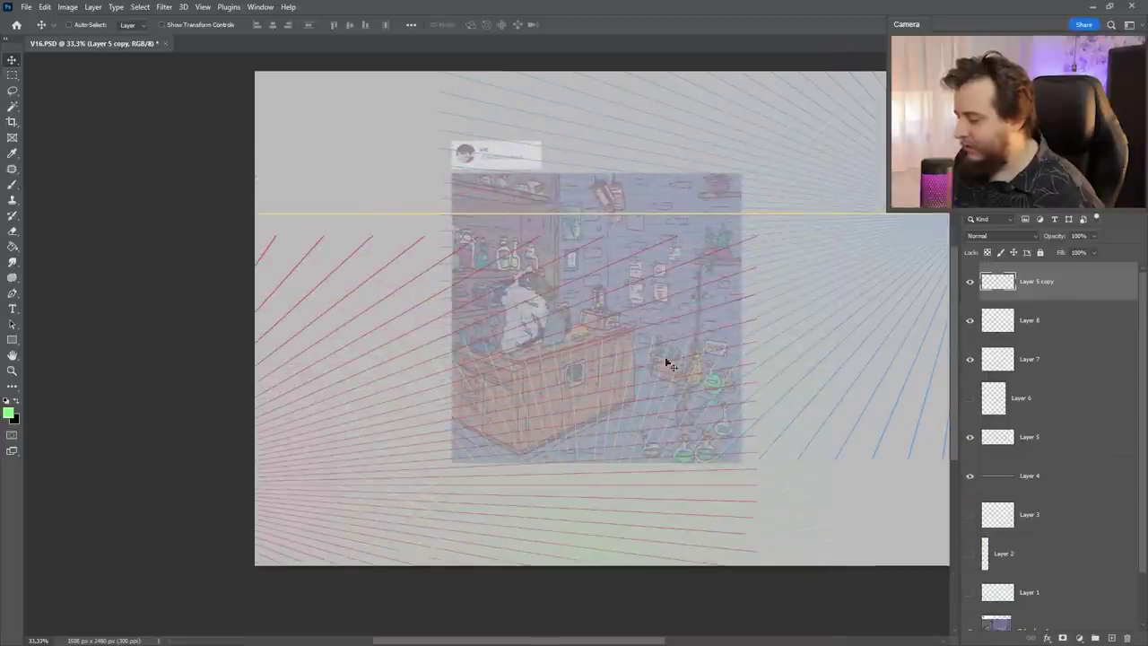
pyautogui.click(1110, 637)
pyautogui.press('b')
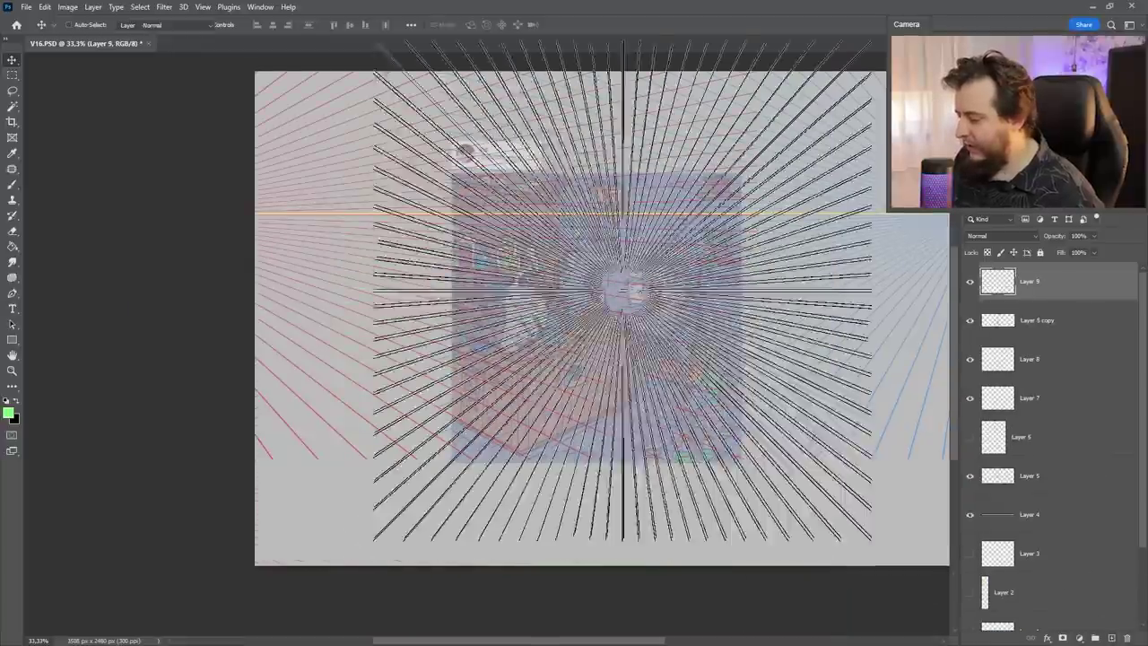
# Stretch the stamped radial perspective lines taller with a free transform.
pyautogui.hotkey('ctrl', 't')
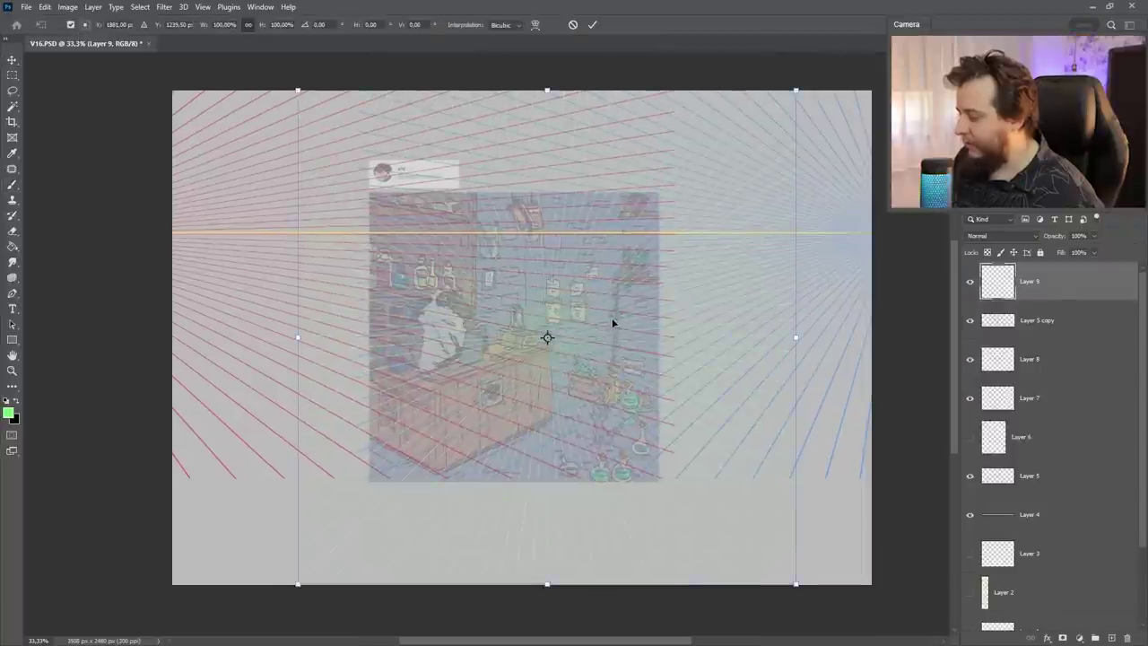
pyautogui.moveTo(615, 321); pyautogui.dragTo(618, 583)
pyautogui.moveTo(547, 597)
pyautogui.mouseDown()
pyautogui.moveTo(555, 339)
pyautogui.moveTo(547, 599)
pyautogui.mouseUp()
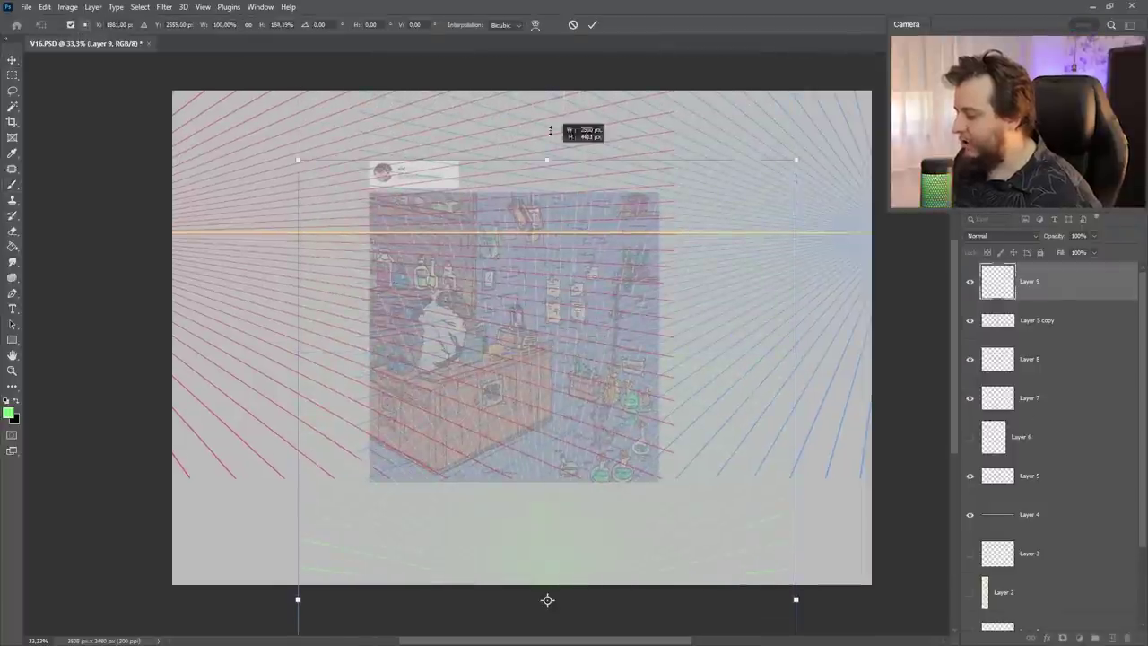
pyautogui.moveTo(547, 351); pyautogui.dragTo(547, 85)
pyautogui.press('Return')
pyautogui.hotkey('ctrl', '+')
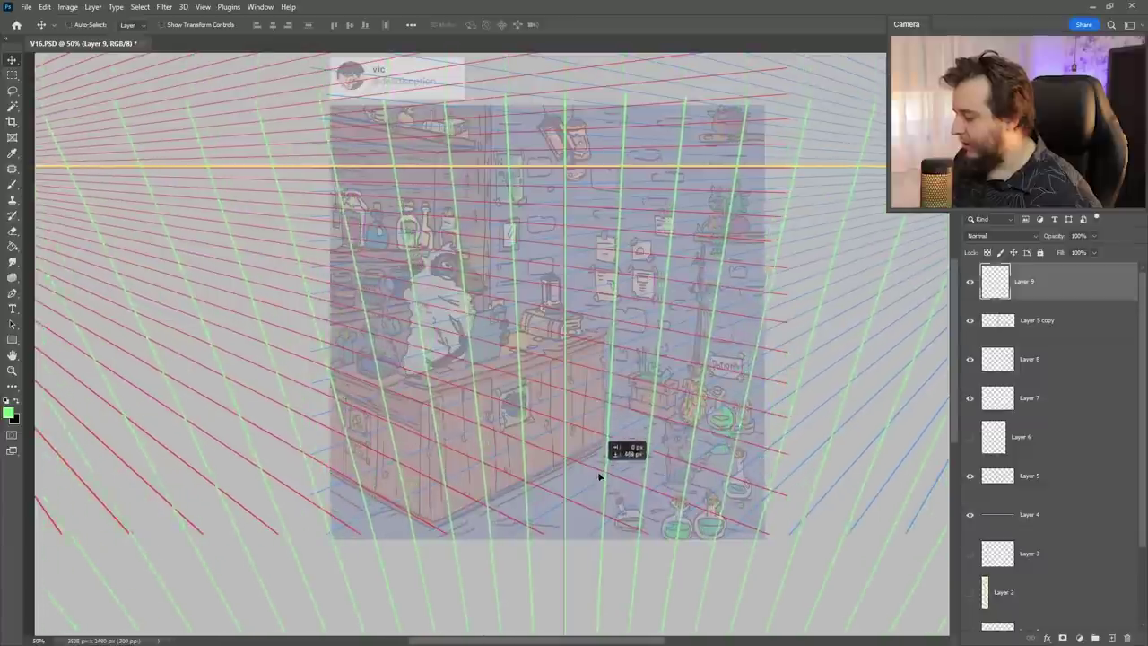
# Stretch the vertical perspective lines up past the horizon toward the canvas top.
pyautogui.hotkey('ctrl', 't')
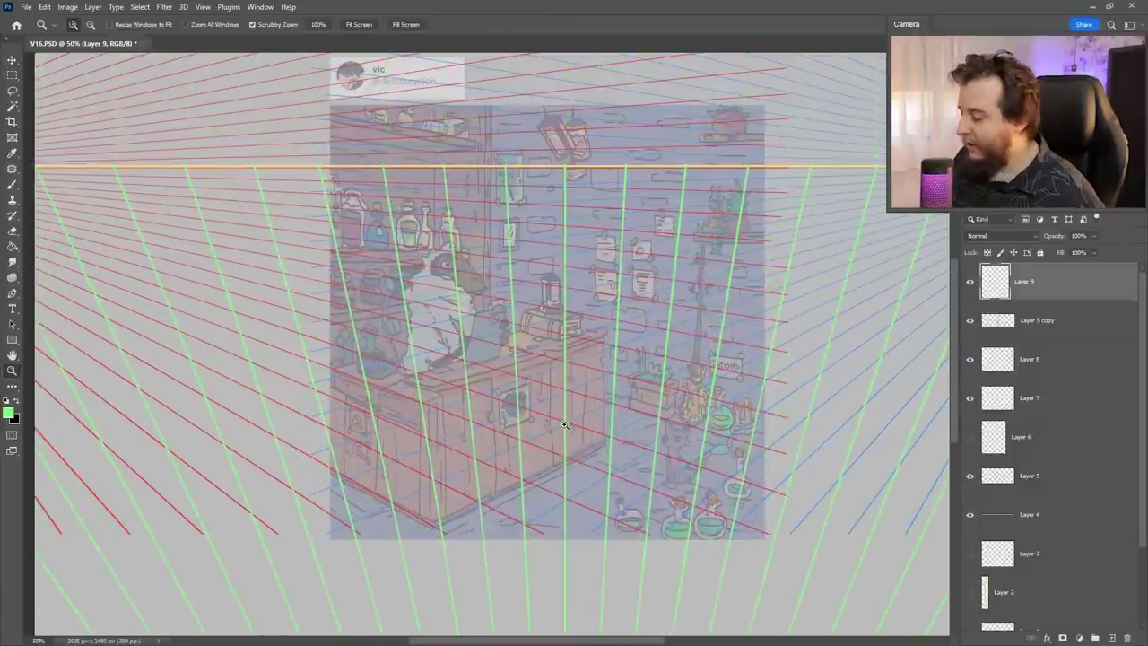
pyautogui.hotkey('ctrl', '-')
pyautogui.hotkey('ctrl', '-')
pyautogui.moveTo(564, 295); pyautogui.dragTo(563, 18)
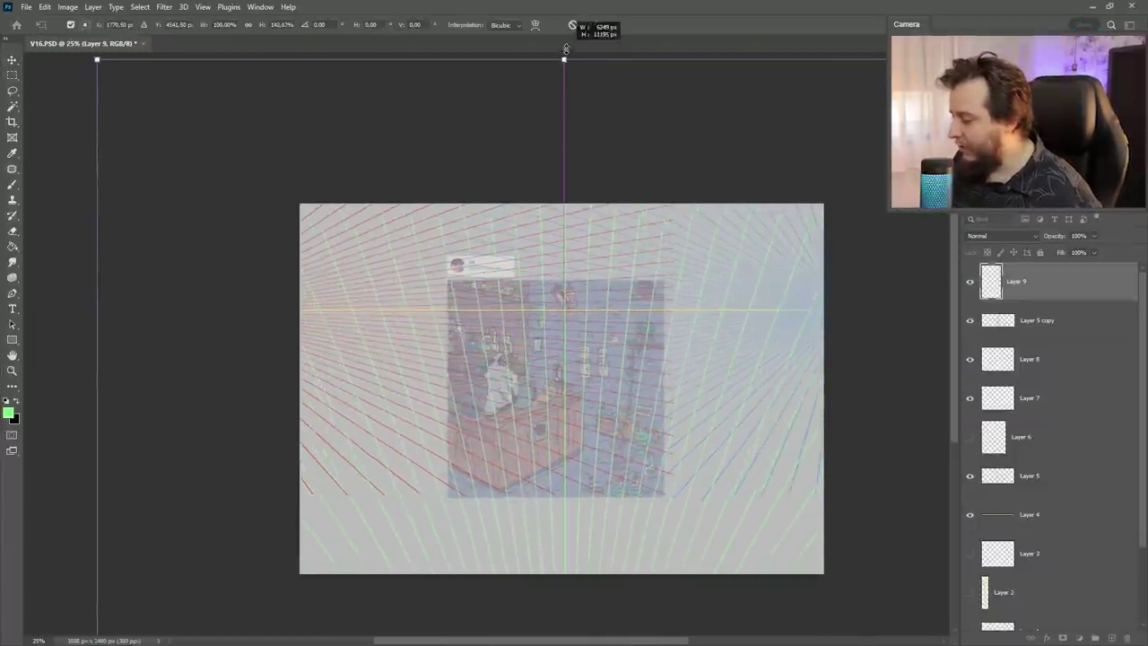
pyautogui.moveTo(604, 418); pyautogui.dragTo(583, 249)
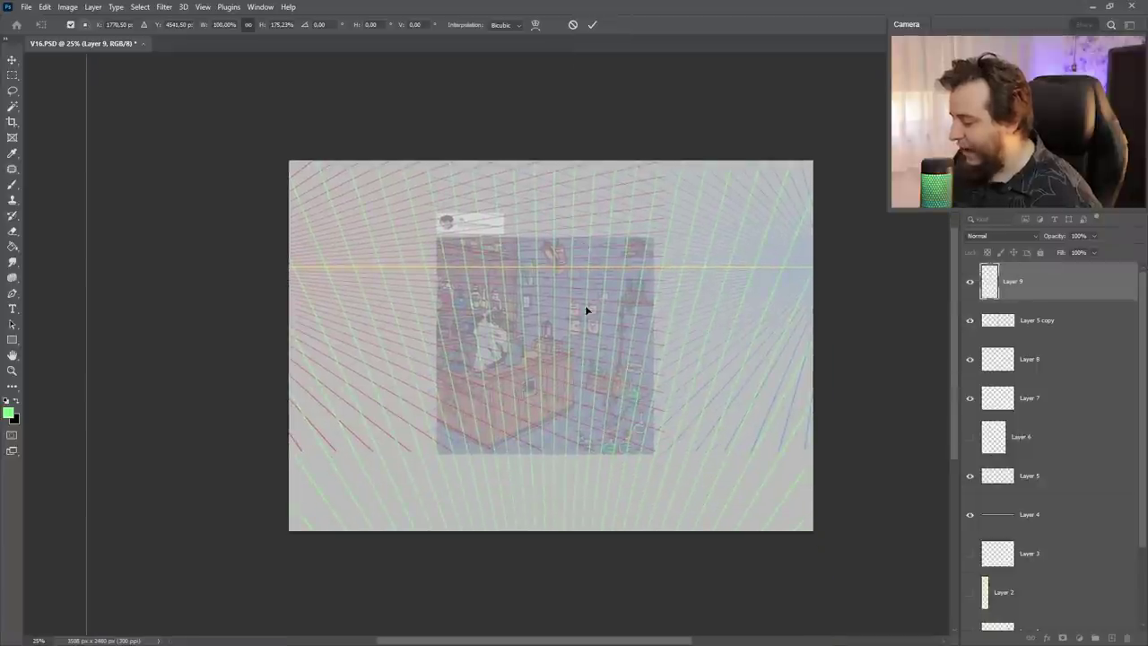
pyautogui.scroll(1, 584, 324)
pyautogui.scroll(2, 586, 403)
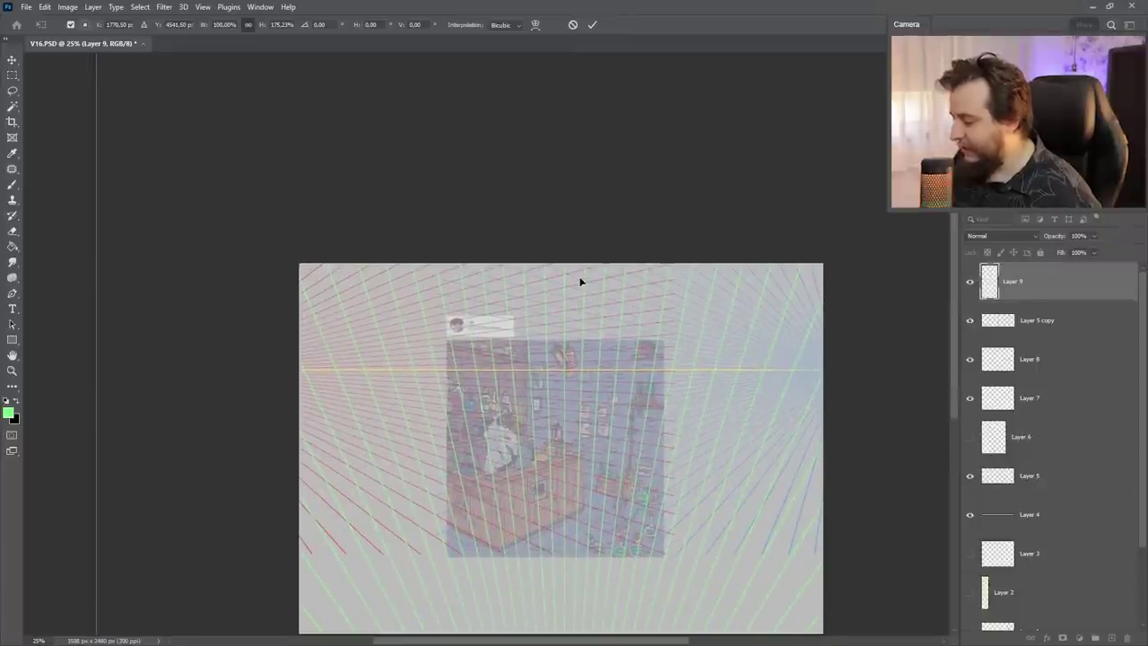
pyautogui.press('Return')
# Shift the vertical lines down and stretch them again to about 118% height.
pyautogui.press('z')
pyautogui.scroll(-3, 530, 243)
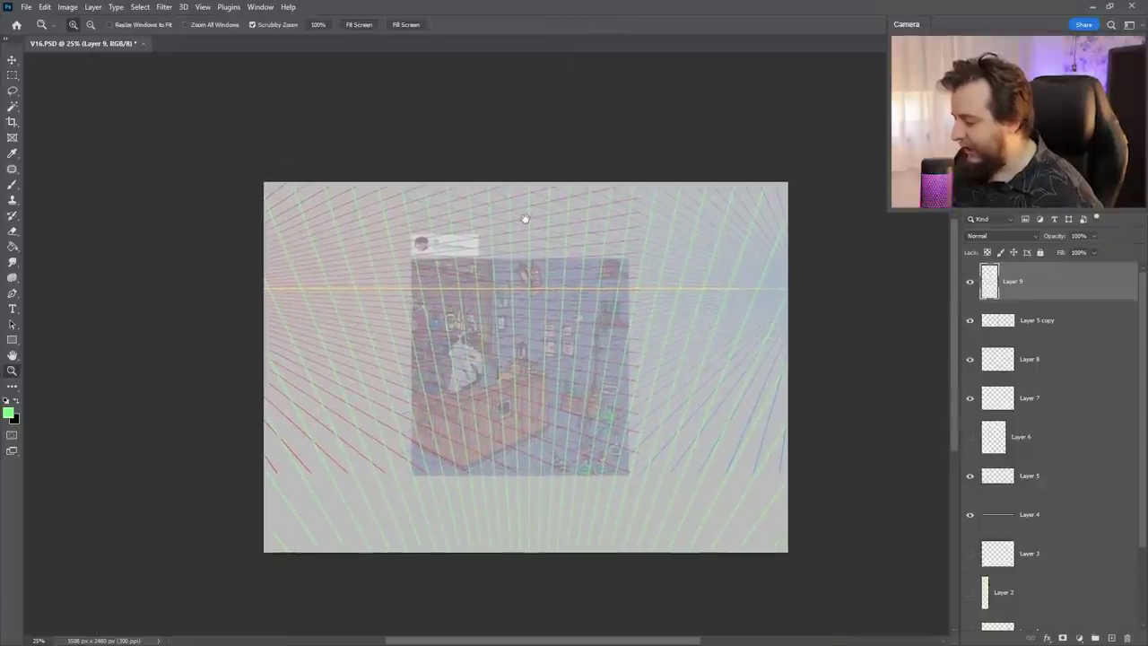
pyautogui.keyDown('alt'); pyautogui.click(534, 339); pyautogui.keyUp('alt')
pyautogui.press('v')
pyautogui.moveTo(548, 328); pyautogui.dragTo(549, 346)
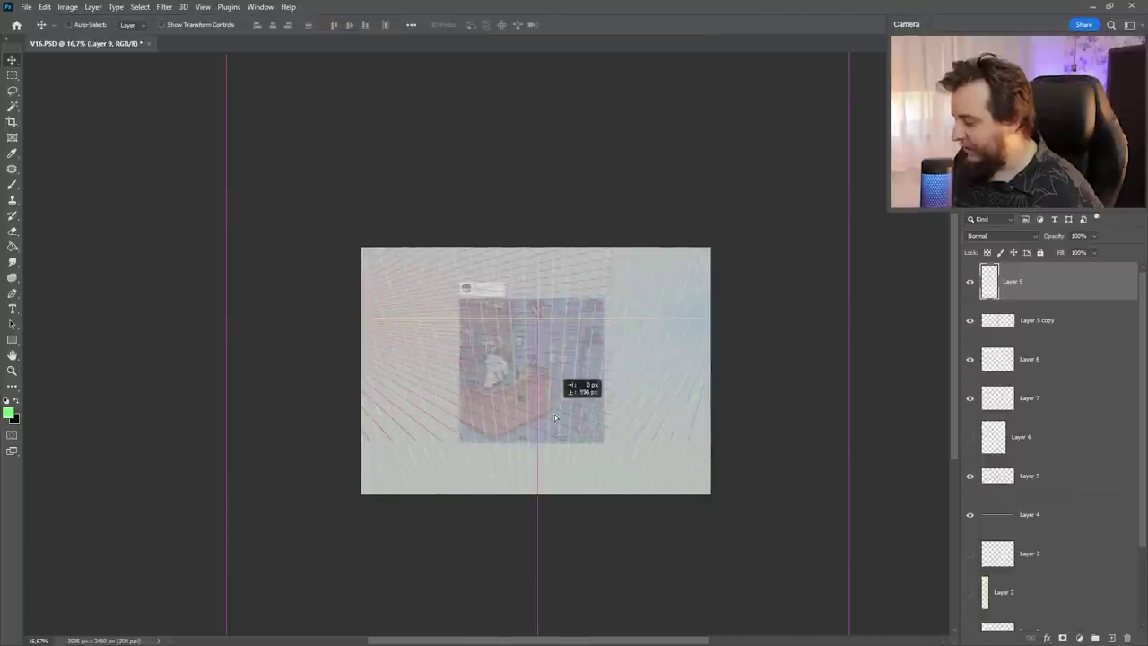
pyautogui.hotkey('ctrl', 't')
pyautogui.moveTo(538, 122); pyautogui.dragTo(538, 56)
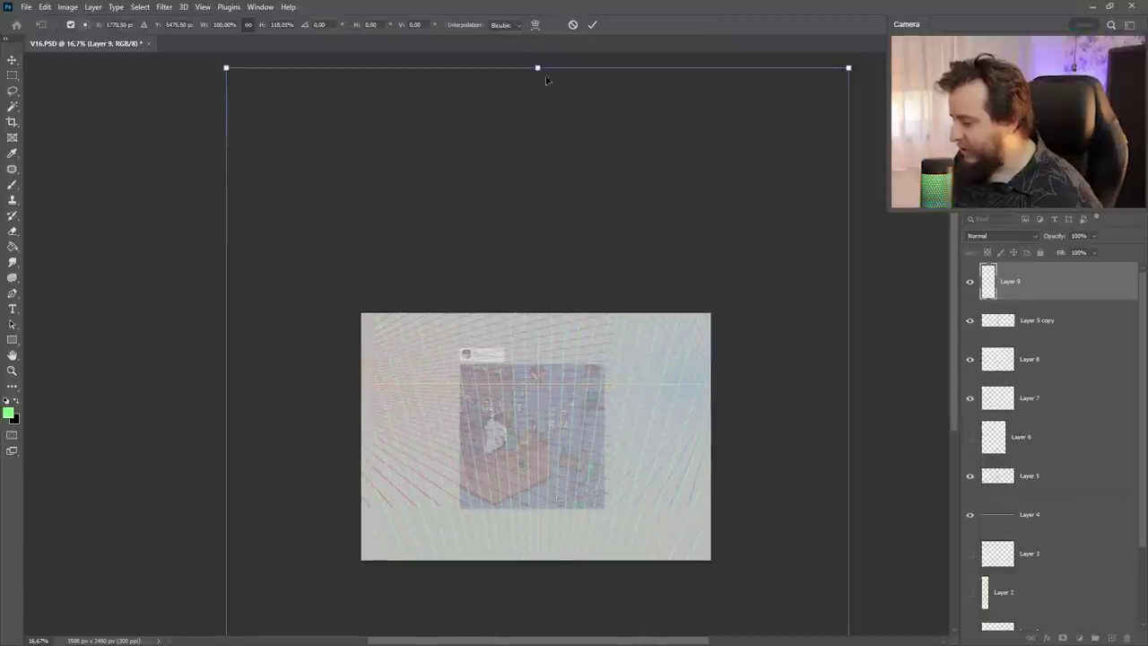
pyautogui.click(592, 27)
pyautogui.press('z')
pyautogui.moveTo(517, 475); pyautogui.dragTo(516, 474)
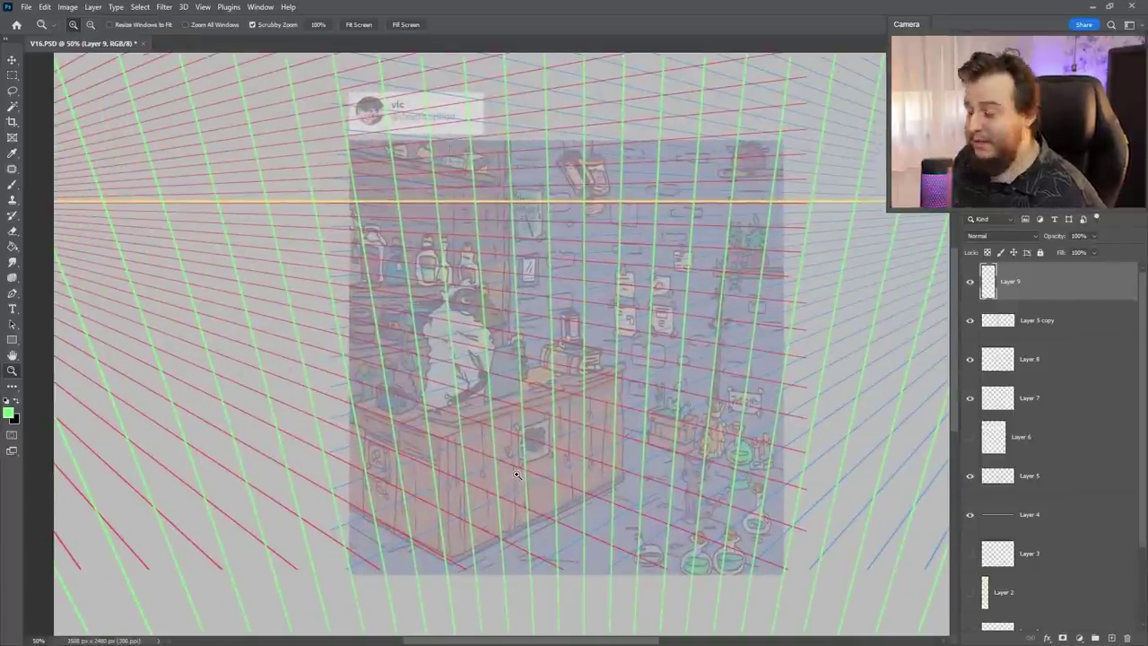
# Darken the green grid lines with a Hue/Saturation adjustment.
pyautogui.click(516, 474)
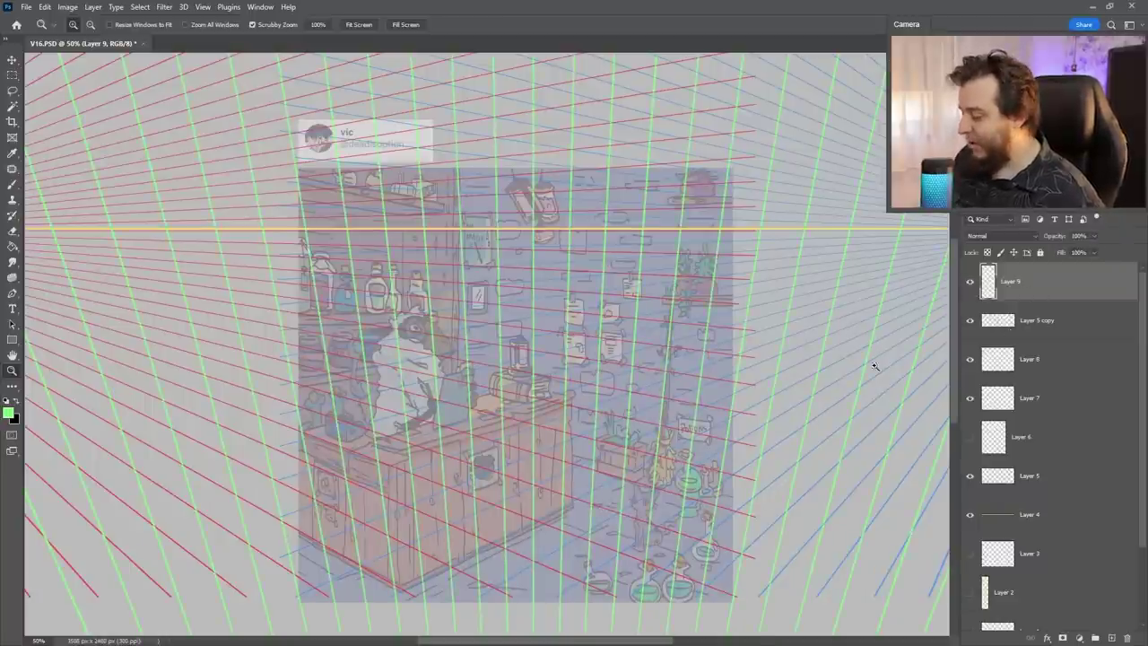
pyautogui.hotkey('ctrl', 'u')
pyautogui.moveTo(903, 401)
pyautogui.mouseDown()
pyautogui.moveTo(880, 404)
pyautogui.moveTo(896, 404)
pyautogui.mouseUp()
pyautogui.press('Return')
pyautogui.press('z')
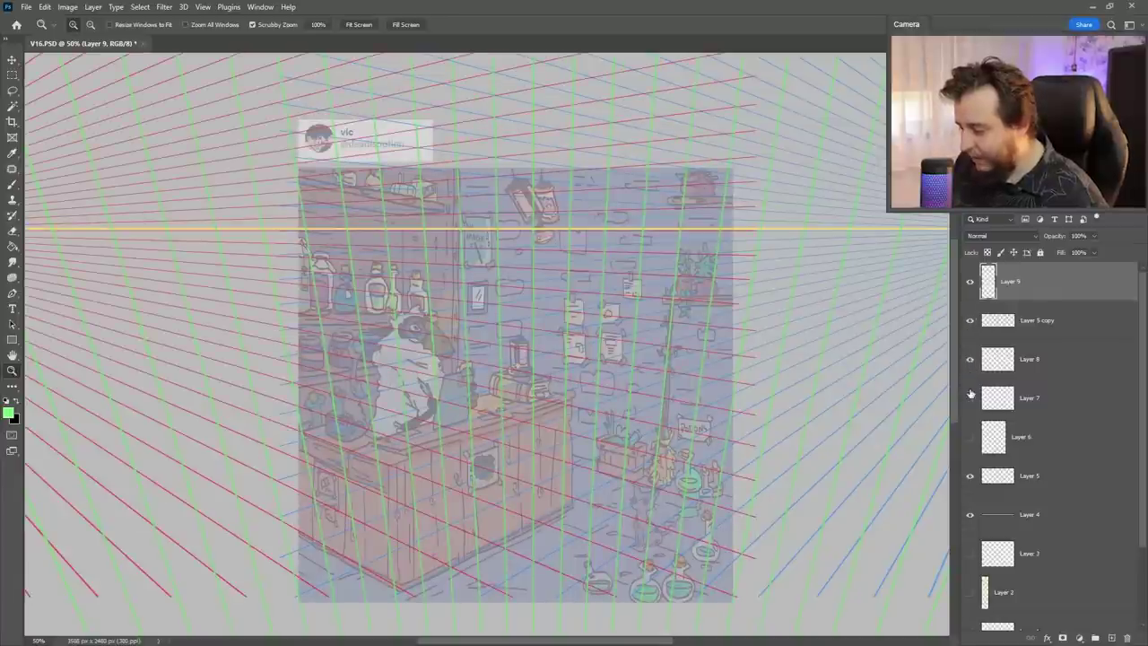
# Select Layers 6 through 9 and group them into Group 1.
pyautogui.click(969, 438)
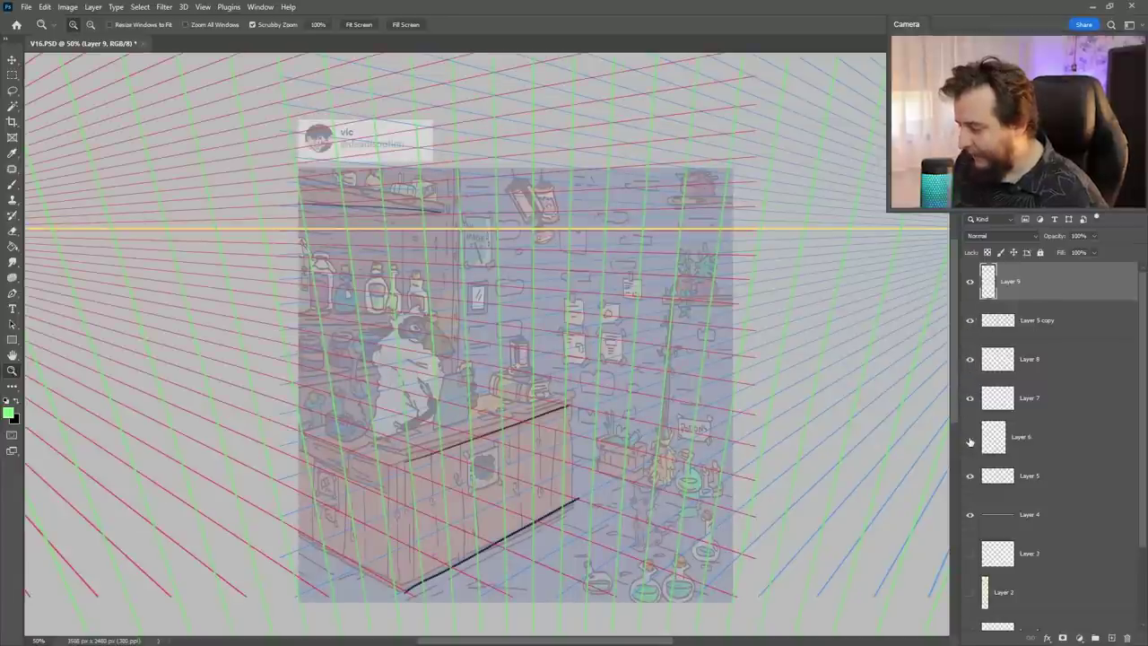
pyautogui.click(969, 438)
pyautogui.click(1022, 437)
pyautogui.keyDown('shift'); pyautogui.click(1042, 281); pyautogui.keyUp('shift')
pyautogui.hotkey('ctrl', 'g')
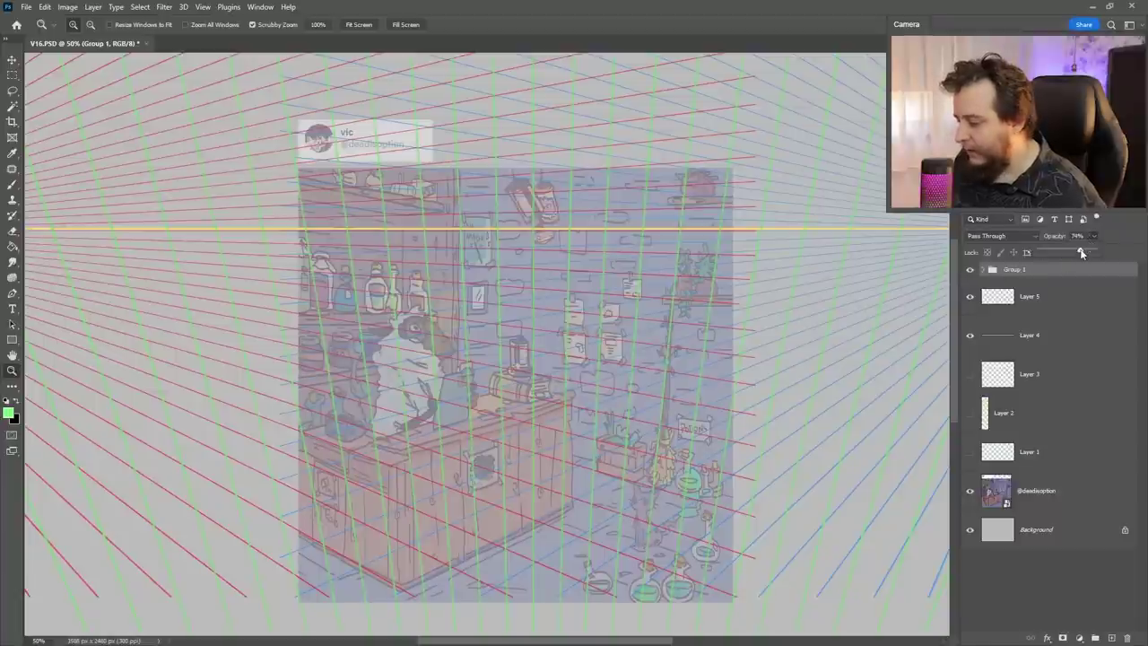
# Lower the reference image's opacity, duplicate it, and hide the original.
pyautogui.click(1037, 480)
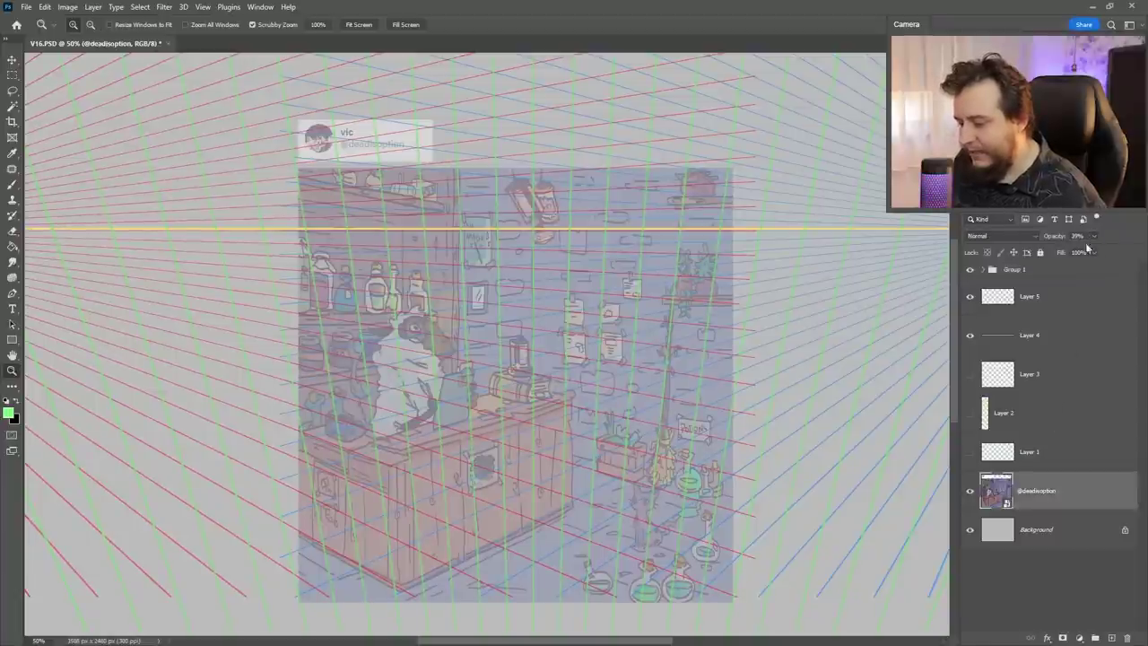
pyautogui.moveTo(1087, 254); pyautogui.dragTo(1083, 253)
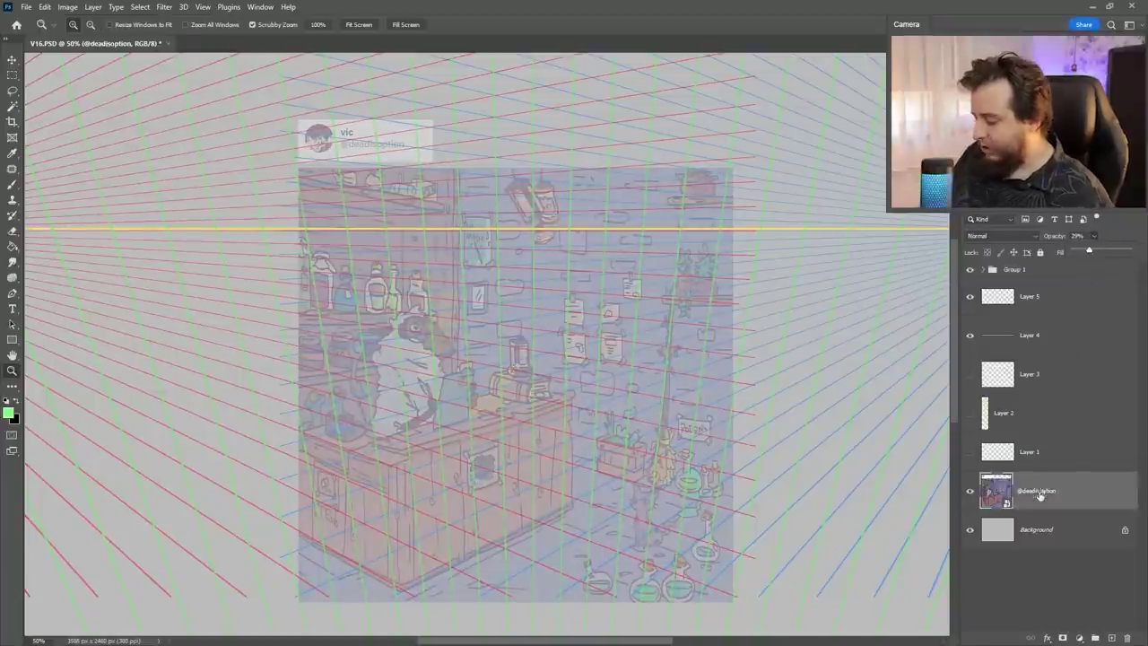
pyautogui.hotkey('ctrl', 'j')
pyautogui.click(969, 529)
# Colorize the reference copy toward blue, raise its lightness, and set opacity to 37%.
pyautogui.hotkey('ctrl', 'u')
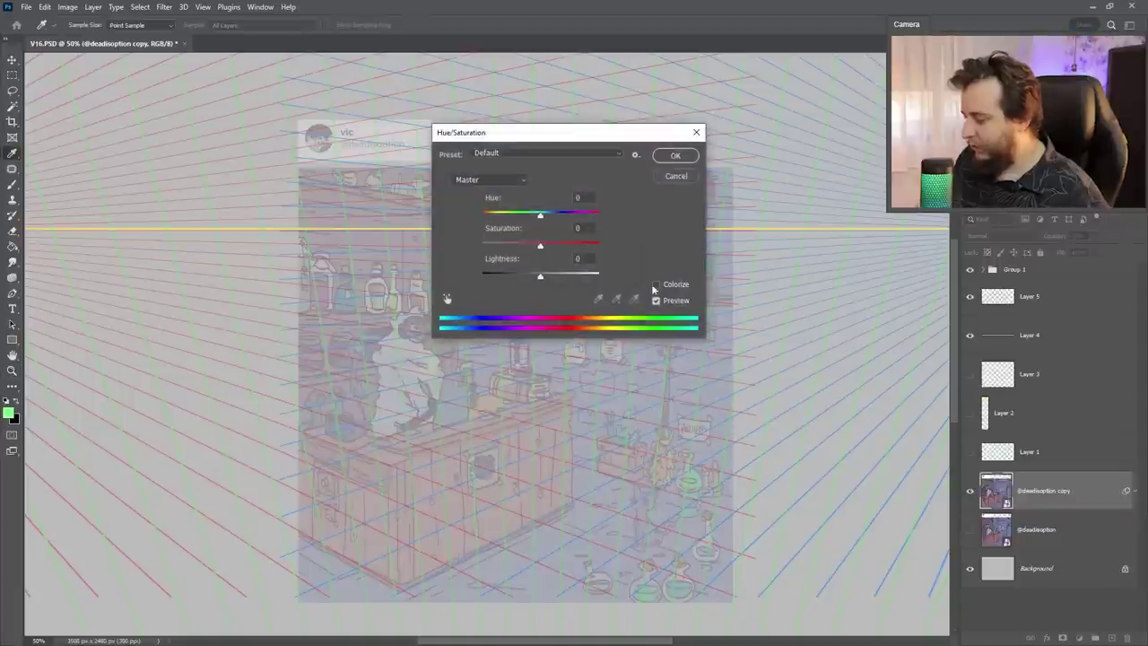
pyautogui.click(655, 284)
pyautogui.moveTo(528, 218)
pyautogui.mouseDown()
pyautogui.moveTo(557, 216)
pyautogui.moveTo(526, 217)
pyautogui.moveTo(455, 253)
pyautogui.mouseUp()
pyautogui.click(551, 280)
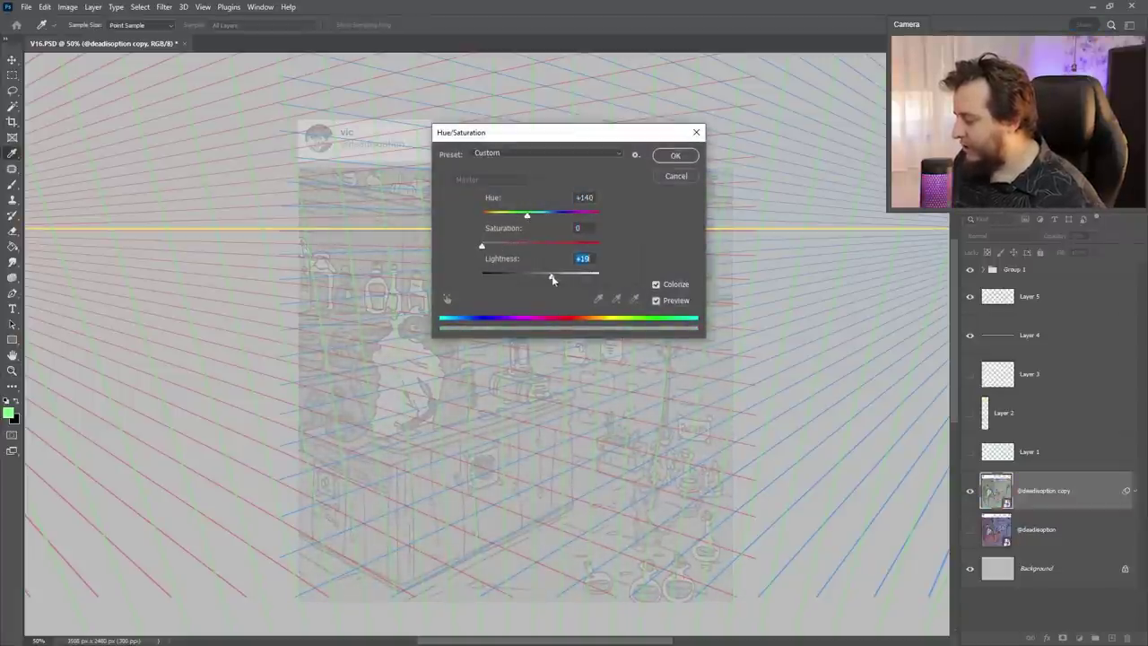
pyautogui.click(675, 156)
pyautogui.moveTo(1095, 254); pyautogui.dragTo(1101, 254)
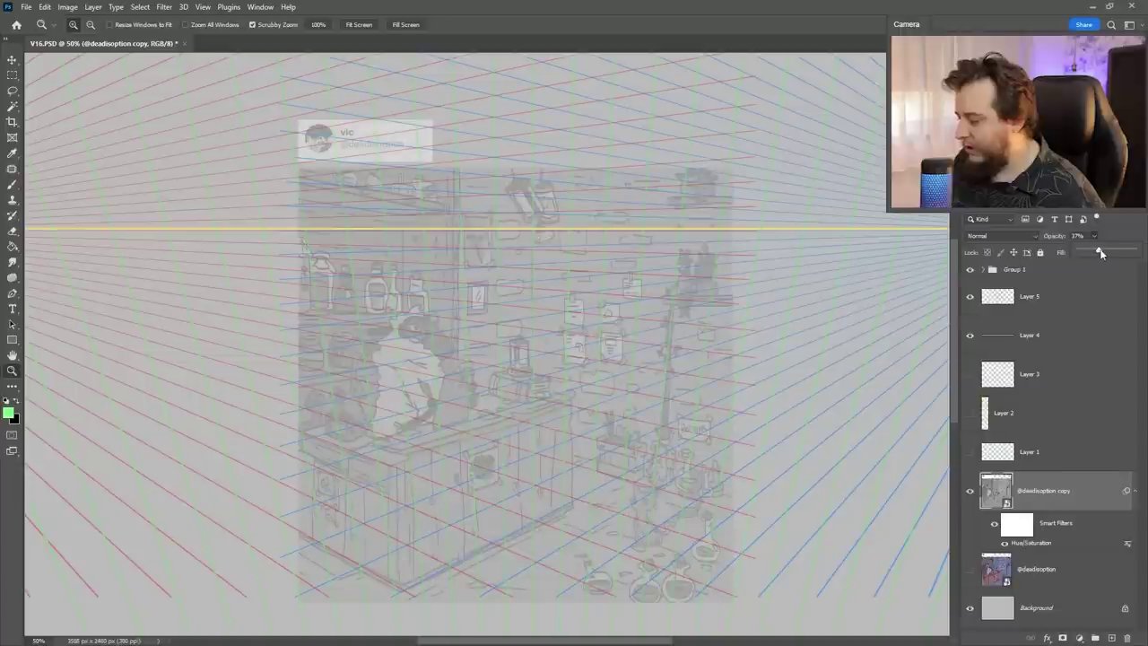
# Group Layers 1 to 5 into Group 2 and add an empty Layer 10.
pyautogui.click(1031, 305)
pyautogui.keyDown('shift'); pyautogui.click(1029, 455); pyautogui.keyUp('shift')
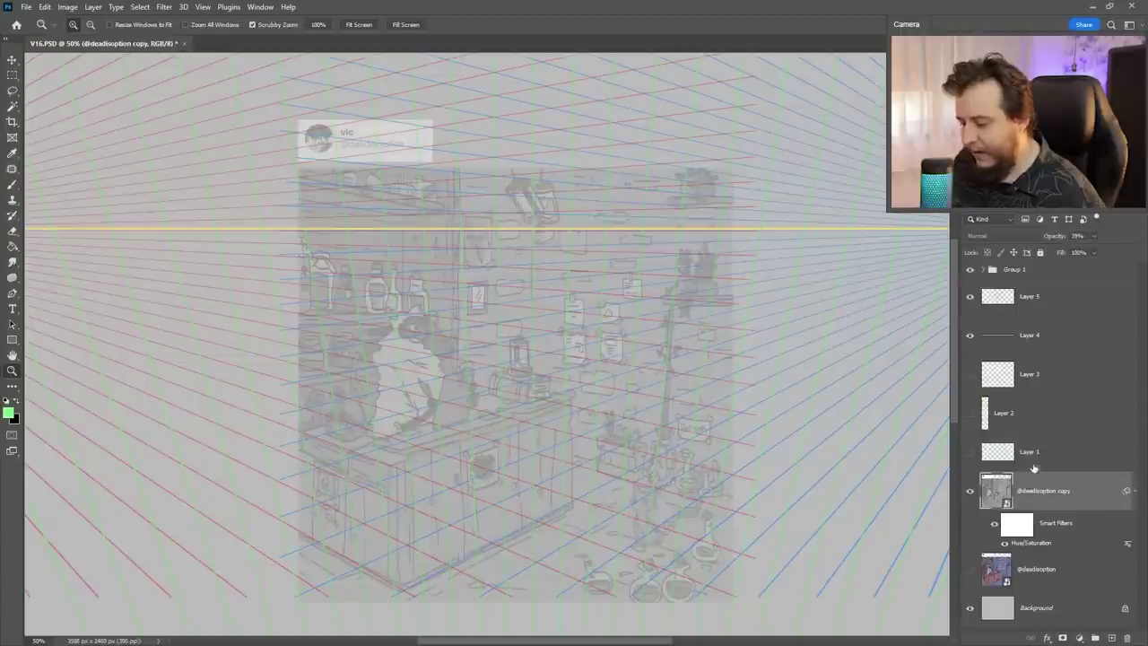
pyautogui.hotkey('ctrl', 'g')
pyautogui.click(1109, 638)
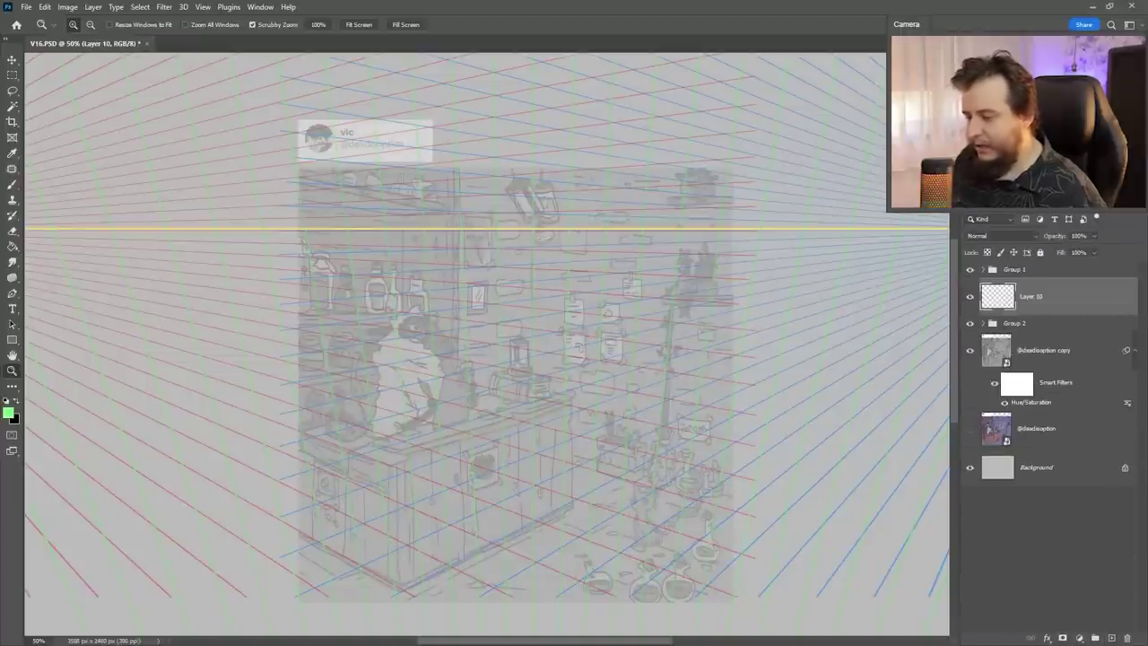
# Zoom in on the counter and fade the tinted reference copy slightly.
pyautogui.click(574, 349)
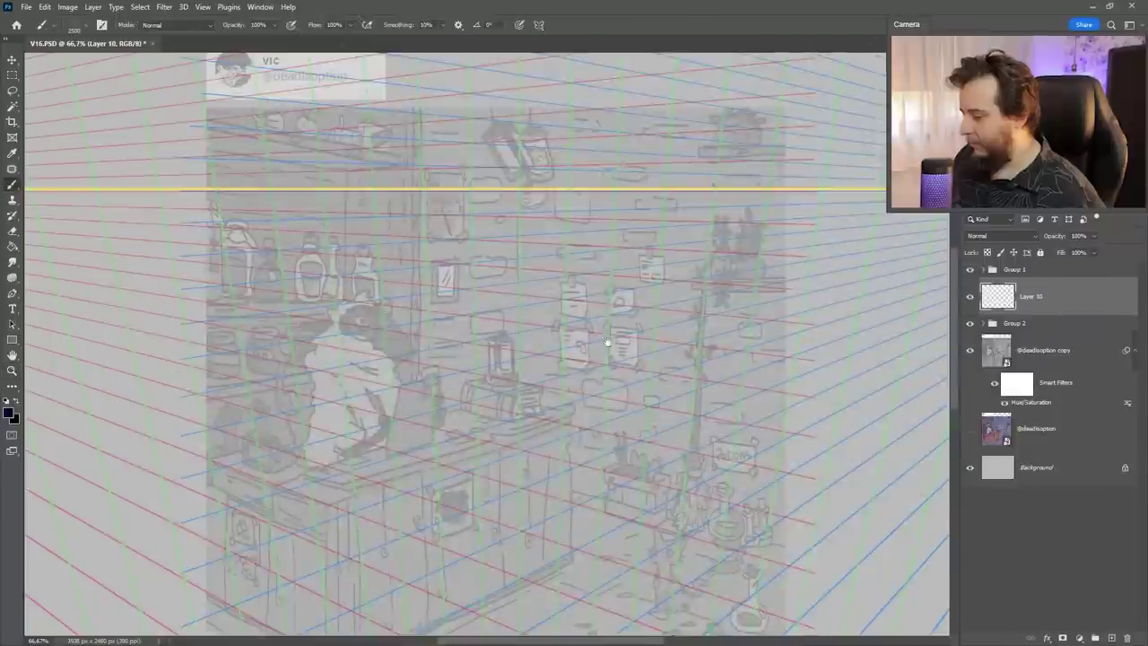
pyautogui.press('b')
pyautogui.rightClick(655, 235)
pyautogui.press('Escape')
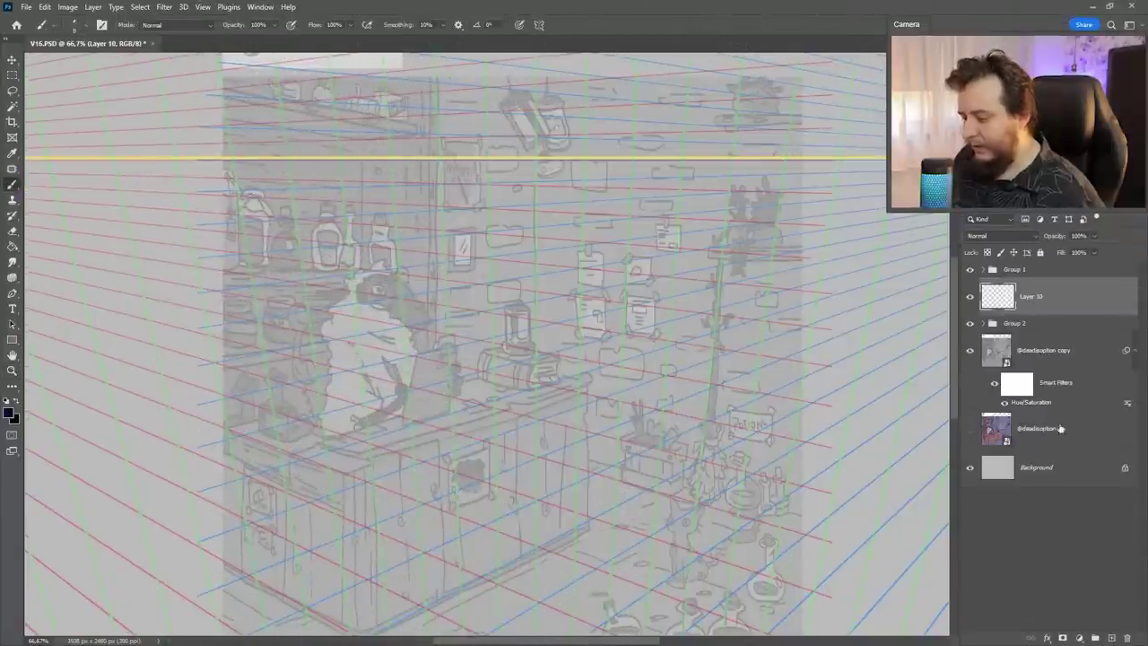
pyautogui.click(1044, 350)
pyautogui.moveTo(1094, 250); pyautogui.dragTo(1089, 252)
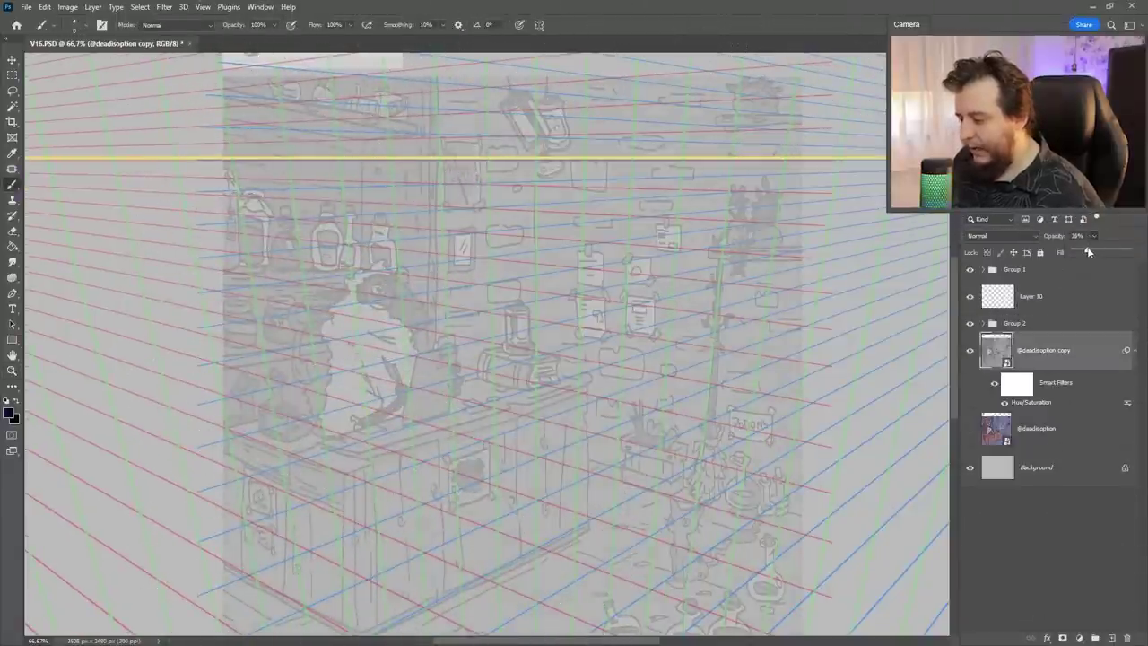
pyautogui.click(1031, 296)
# Choose an inking brush and ink a straight line down the counter's front corner.
pyautogui.moveTo(541, 377); pyautogui.dragTo(598, 323)
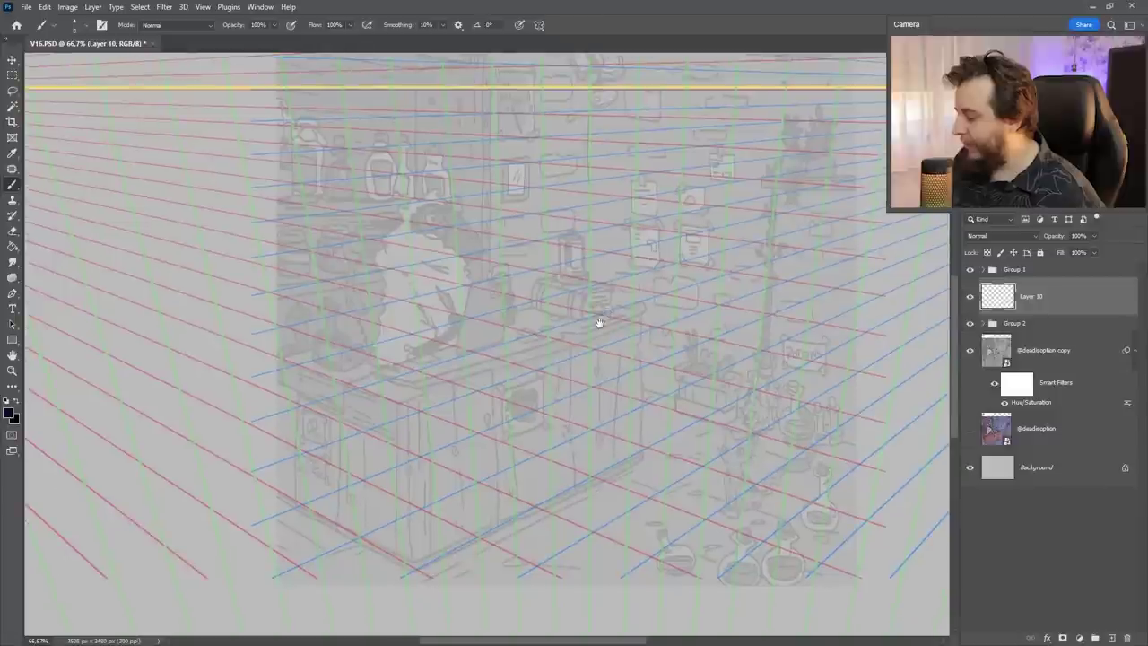
pyautogui.rightClick(602, 320)
pyautogui.click(923, 454)
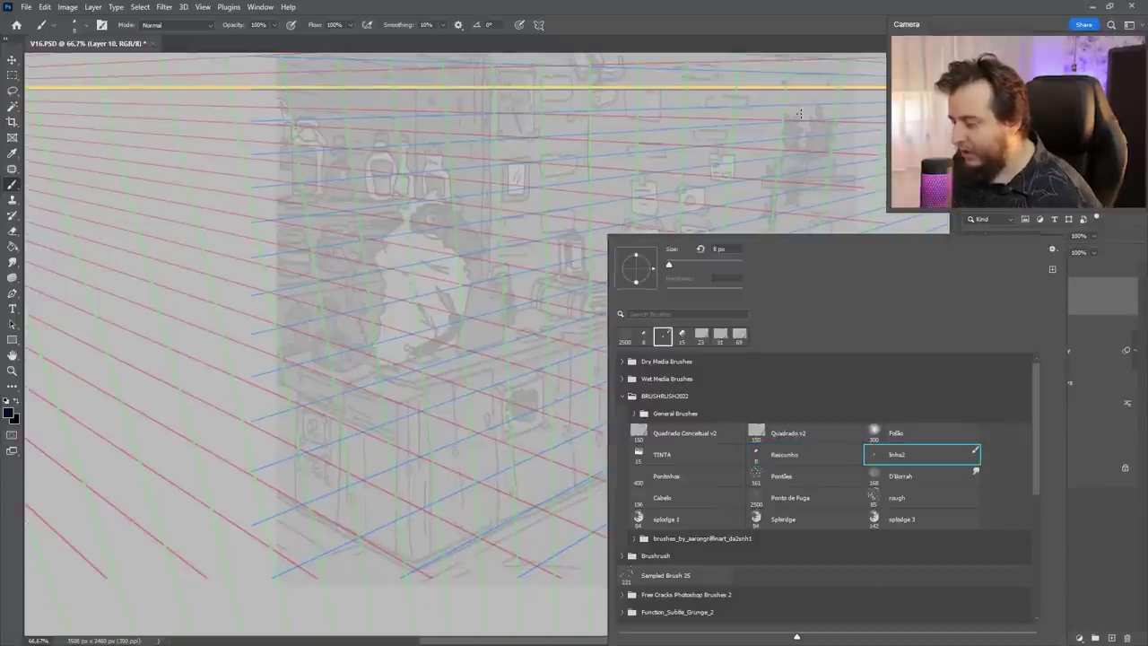
pyautogui.click(791, 39)
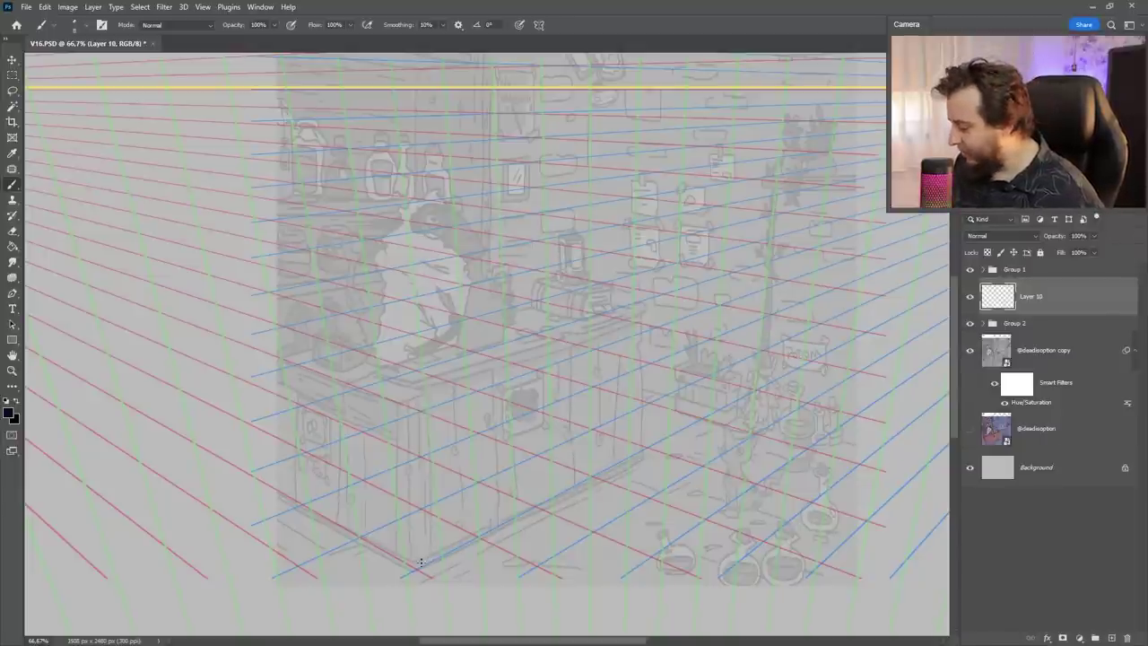
pyautogui.keyDown('shift'); pyautogui.click(397, 376); pyautogui.keyUp('shift')
pyautogui.hotkey('ctrl', 'z')
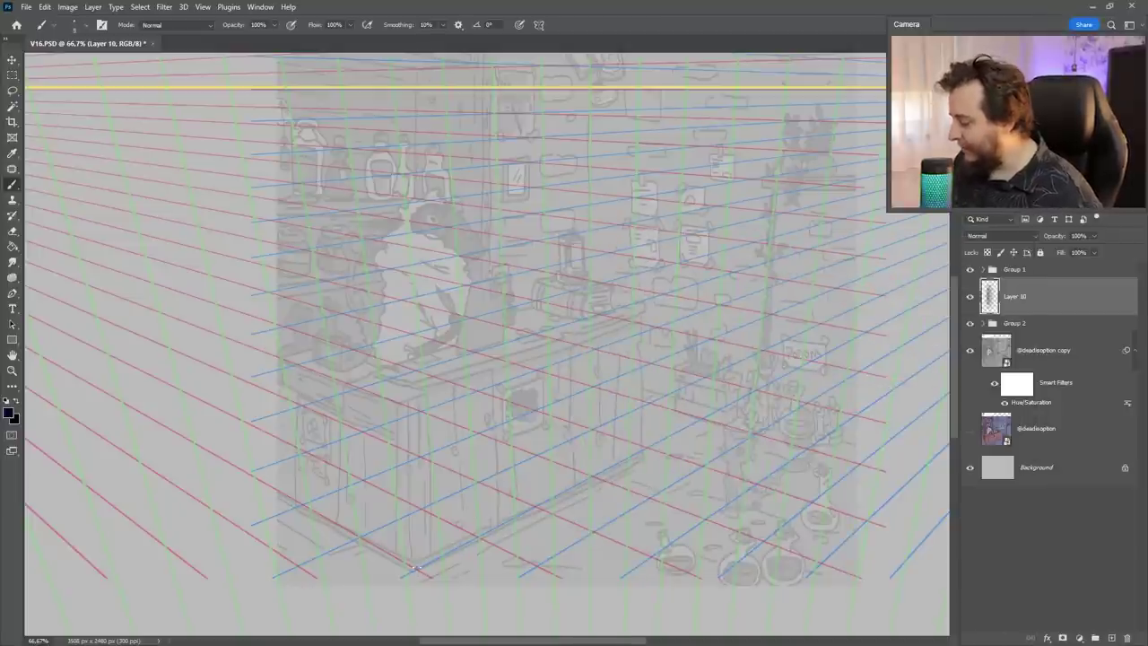
pyautogui.keyDown('shift'); pyautogui.click(398, 374); pyautogui.keyUp('shift')
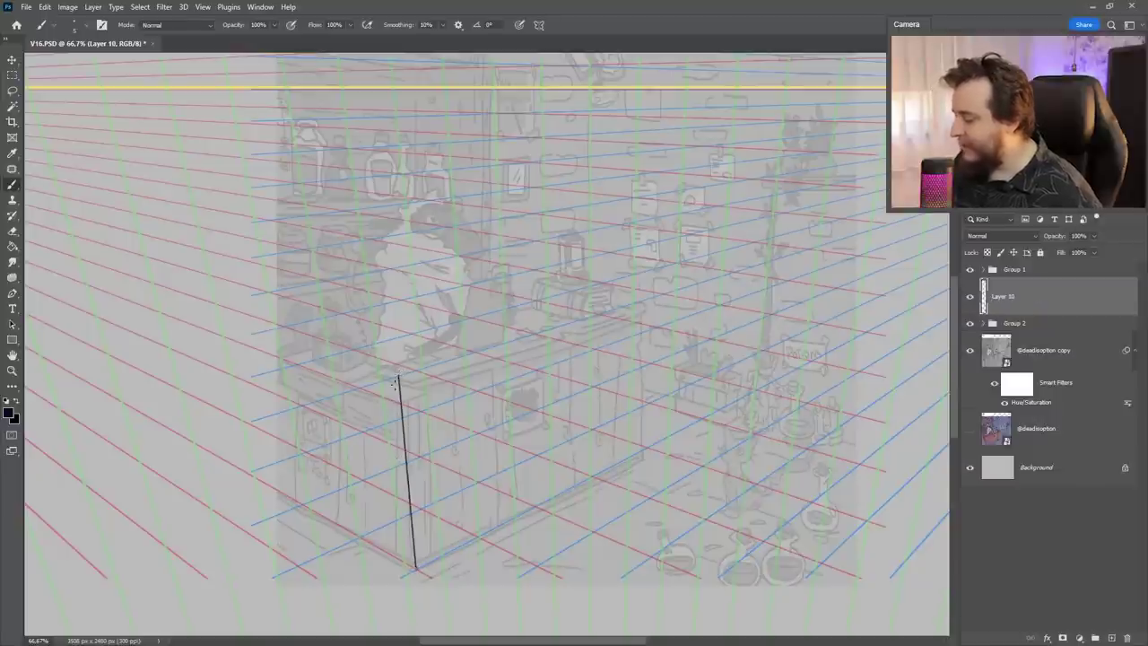
pyautogui.scroll(1, 412, 443)
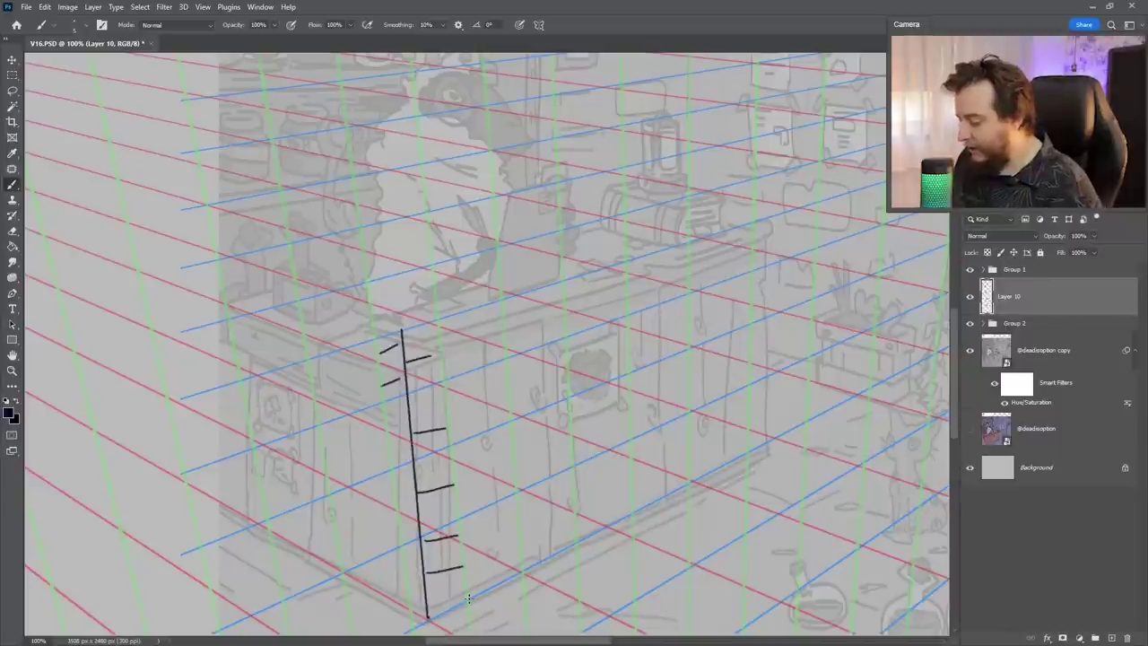
# Ink the counter's front face as a closed rectangle.
pyautogui.press('Delete')
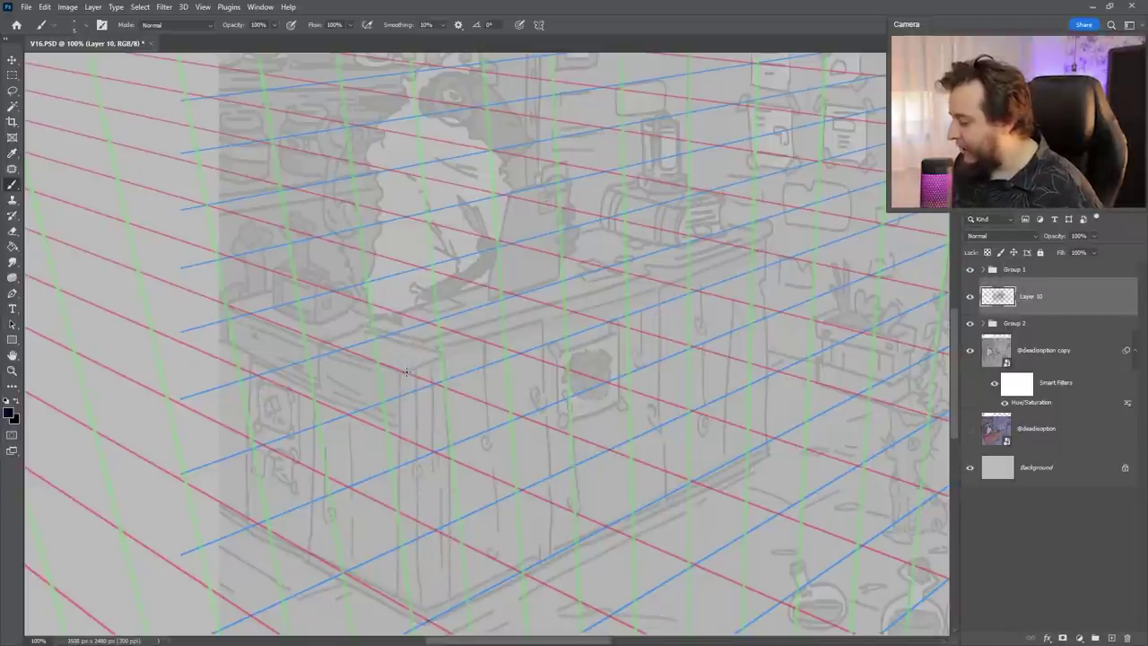
pyautogui.keyDown('shift'); pyautogui.click(428, 618); pyautogui.keyUp('shift')
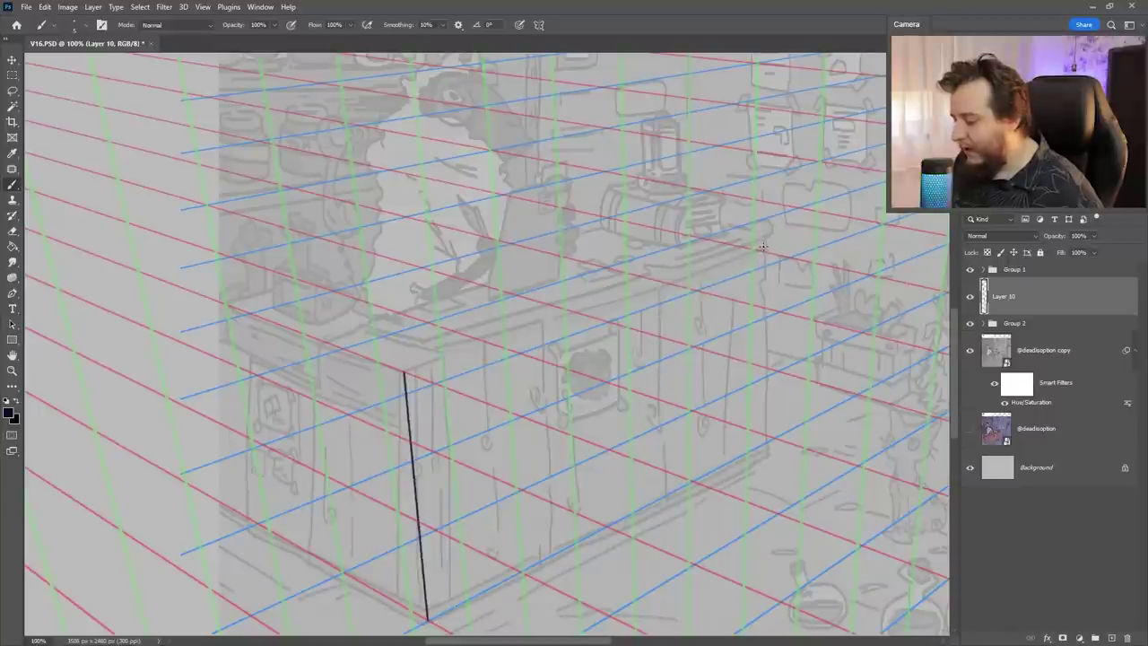
pyautogui.keyDown('shift'); pyautogui.click(762, 246); pyautogui.keyUp('shift')
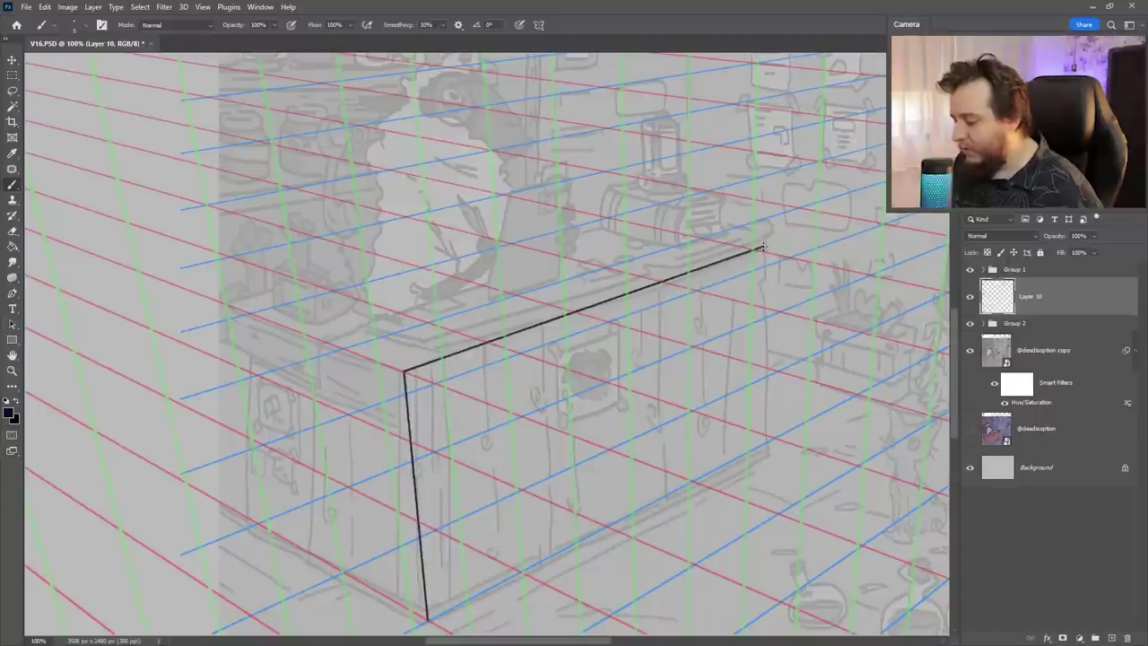
pyautogui.keyDown('shift'); pyautogui.click(758, 446); pyautogui.keyUp('shift')
pyautogui.keyDown('shift'); pyautogui.click(428, 619); pyautogui.keyUp('shift')
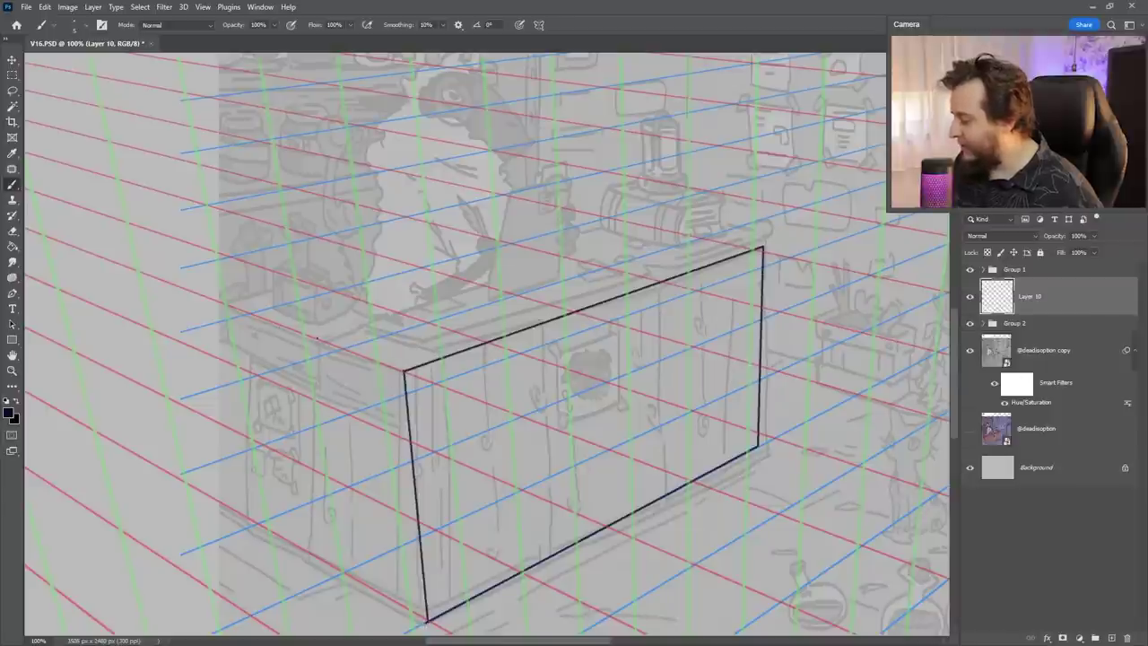
# Ink the left side's top edge and back vertical edge, fixing the misplaced edge.
pyautogui.keyDown('shift'); pyautogui.click(225, 305); pyautogui.keyUp('shift')
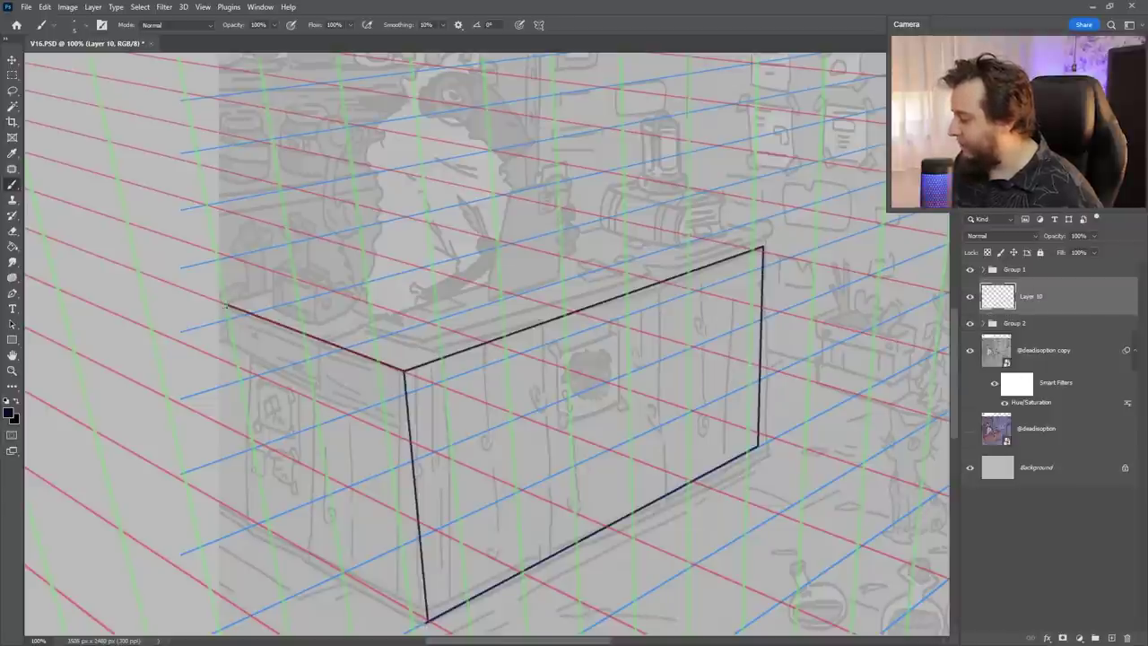
pyautogui.keyDown('shift'); pyautogui.click(253, 525); pyautogui.keyUp('shift')
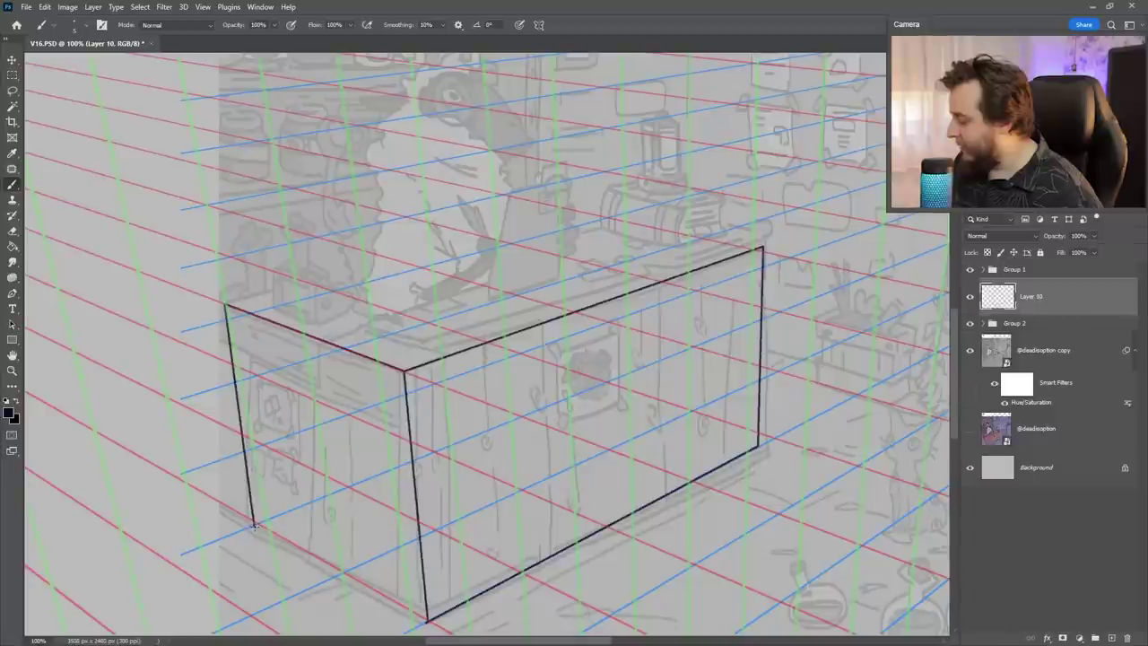
pyautogui.hotkey('ctrl', 'z')
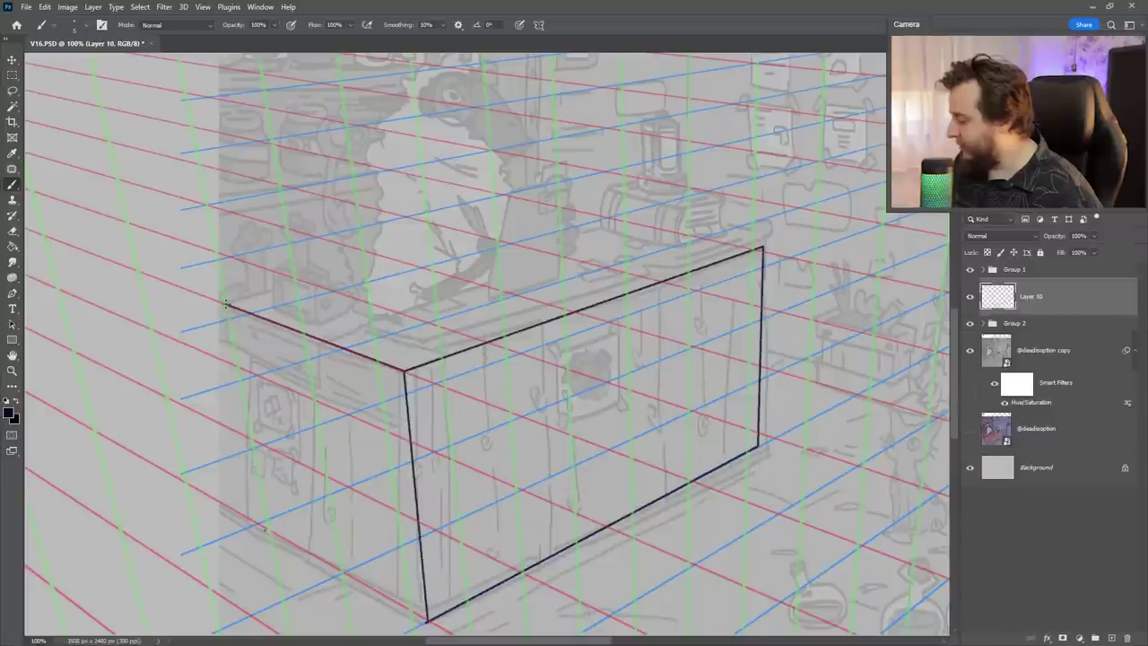
pyautogui.keyDown('shift'); pyautogui.click(263, 529); pyautogui.keyUp('shift')
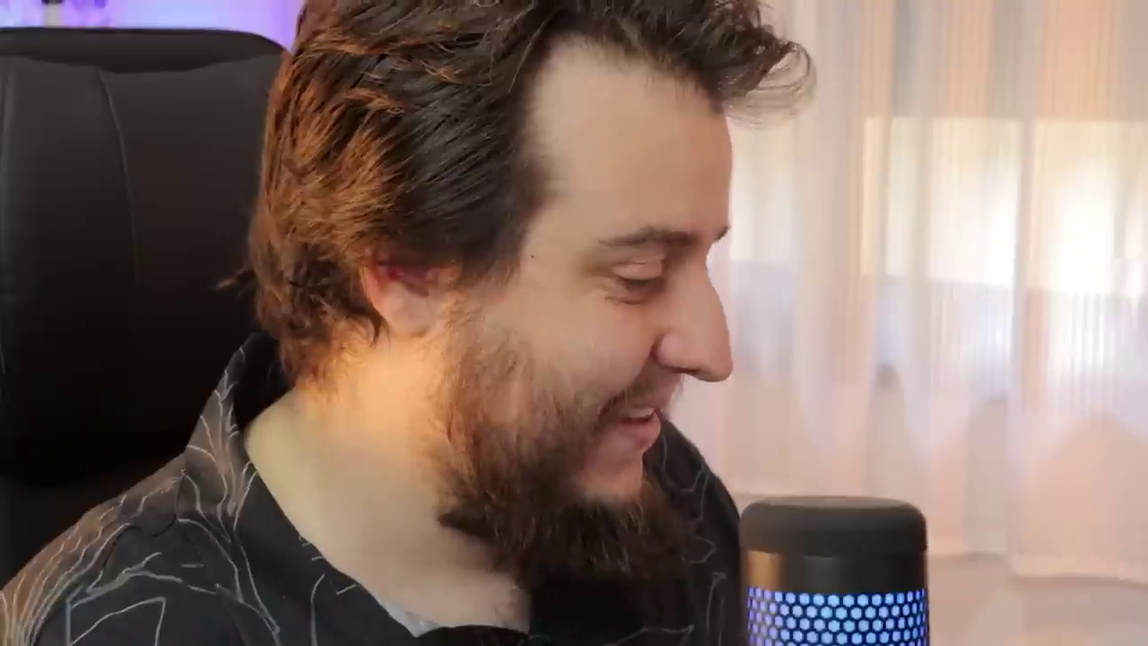
# Ink the countertop band across side and front, plus a panel divider on the left side.
pyautogui.keyDown('shift'); pyautogui.click(410, 442); pyautogui.keyUp('shift')
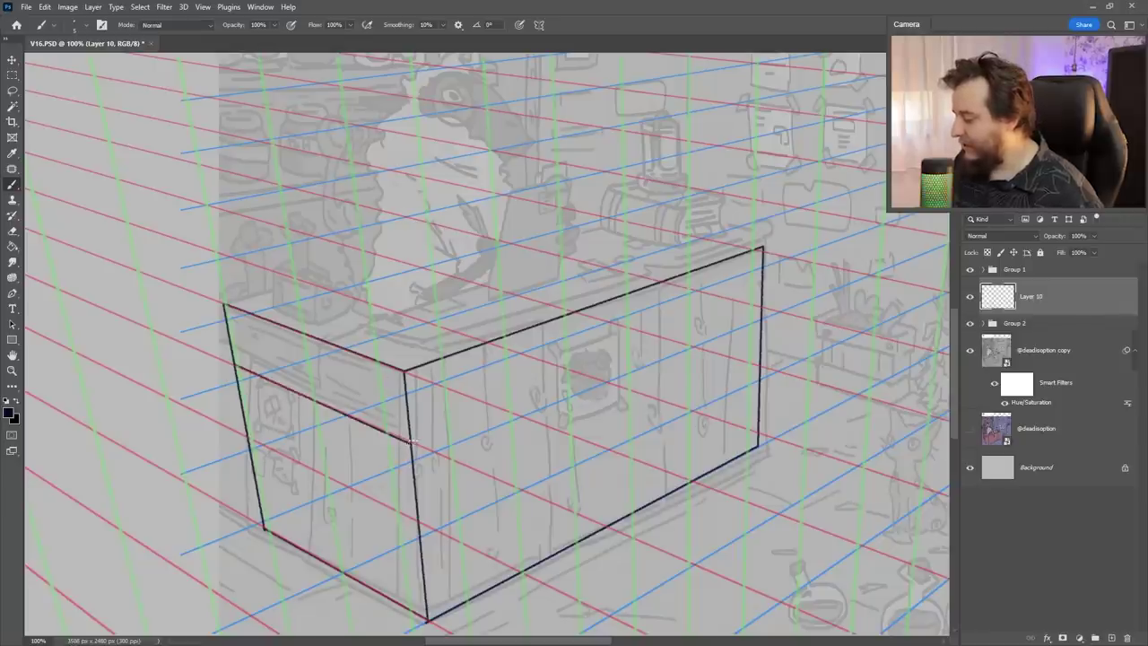
pyautogui.keyDown('shift'); pyautogui.click(761, 305); pyautogui.keyUp('shift')
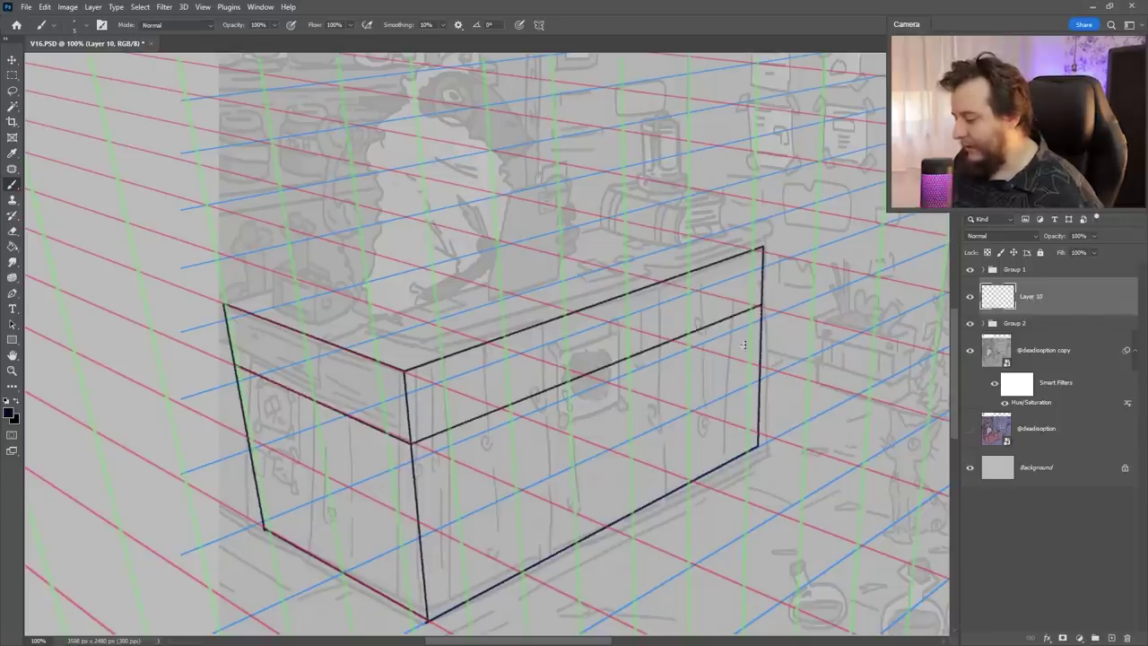
pyautogui.moveTo(681, 415); pyautogui.dragTo(663, 422)
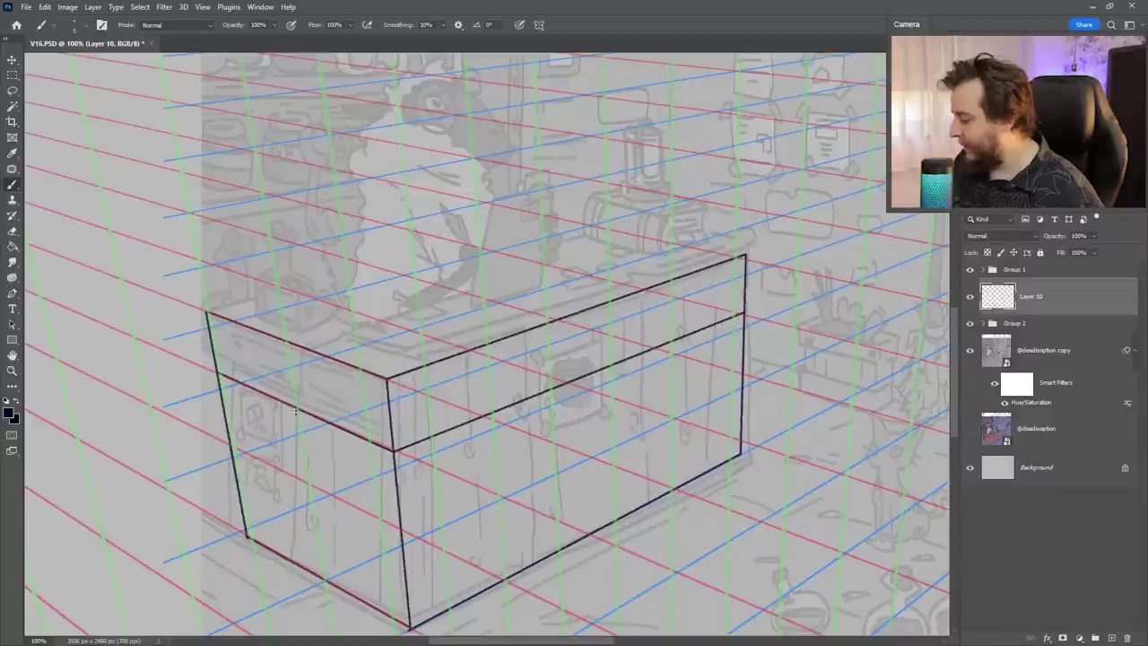
pyautogui.keyDown('shift'); pyautogui.click(324, 580); pyautogui.keyUp('shift')
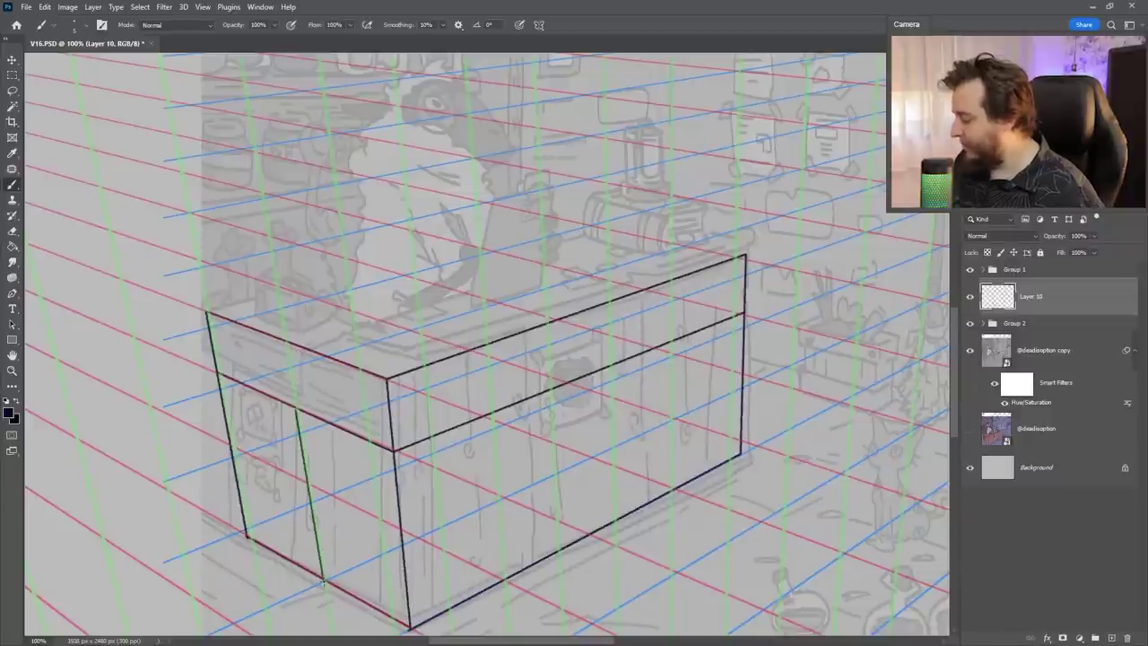
pyautogui.moveTo(611, 460); pyautogui.dragTo(587, 446)
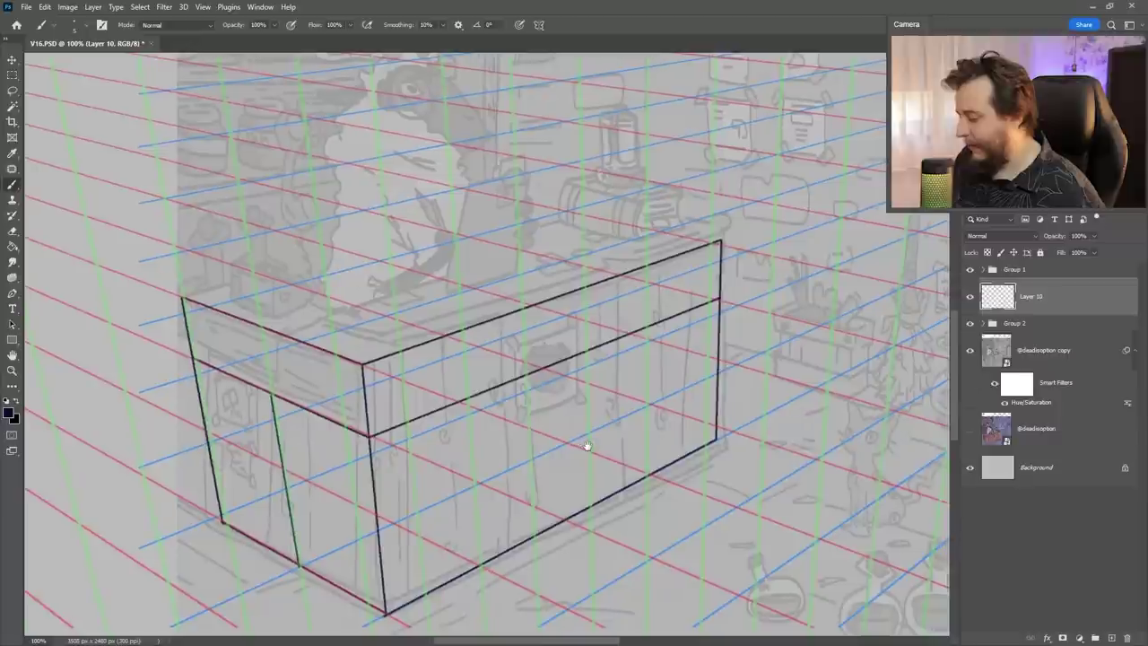
# On new Layer 11, draw a horizontal guide, corner diagonal, and vertical centre guide.
pyautogui.click(1111, 638)
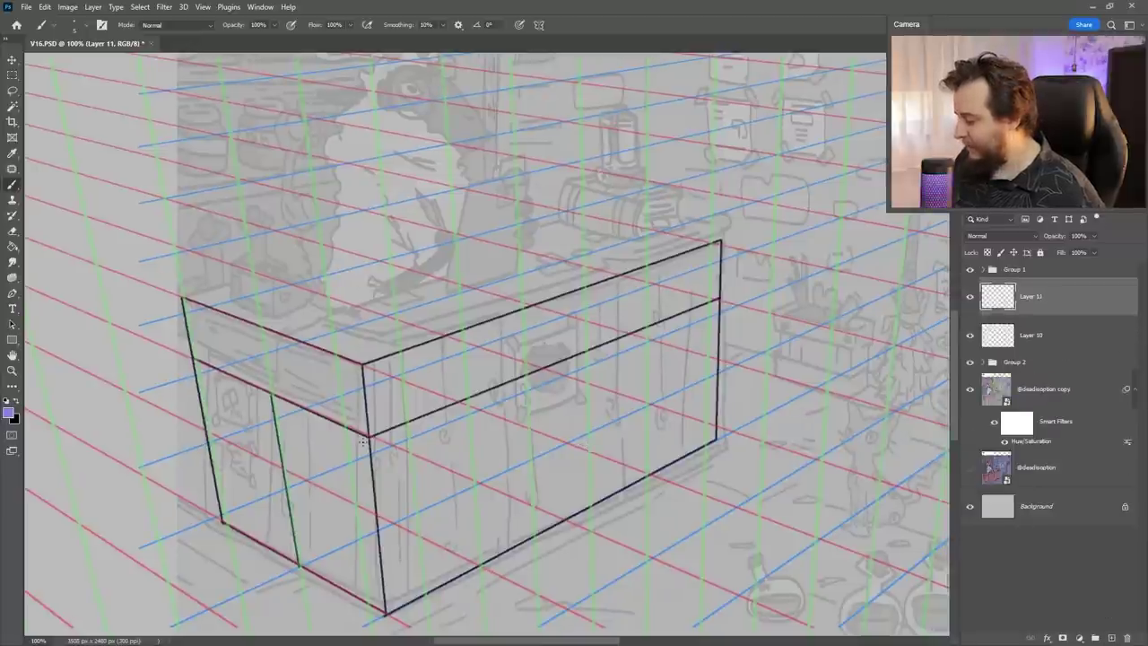
pyautogui.moveTo(370, 437); pyautogui.dragTo(715, 439)
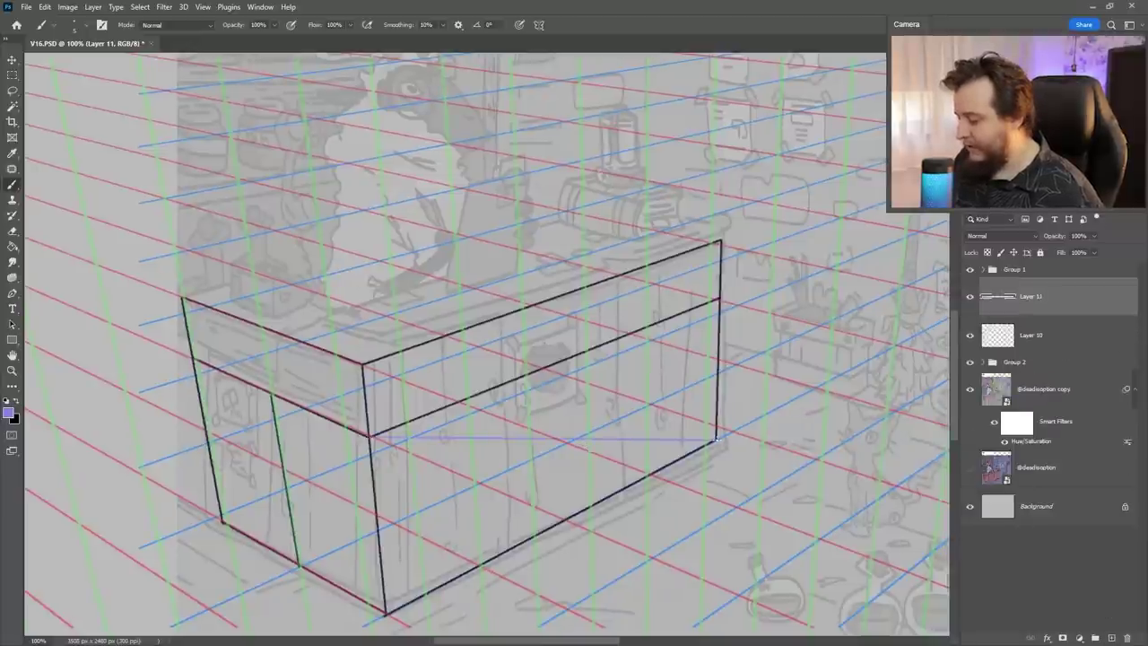
pyautogui.moveTo(387, 613); pyautogui.dragTo(715, 302)
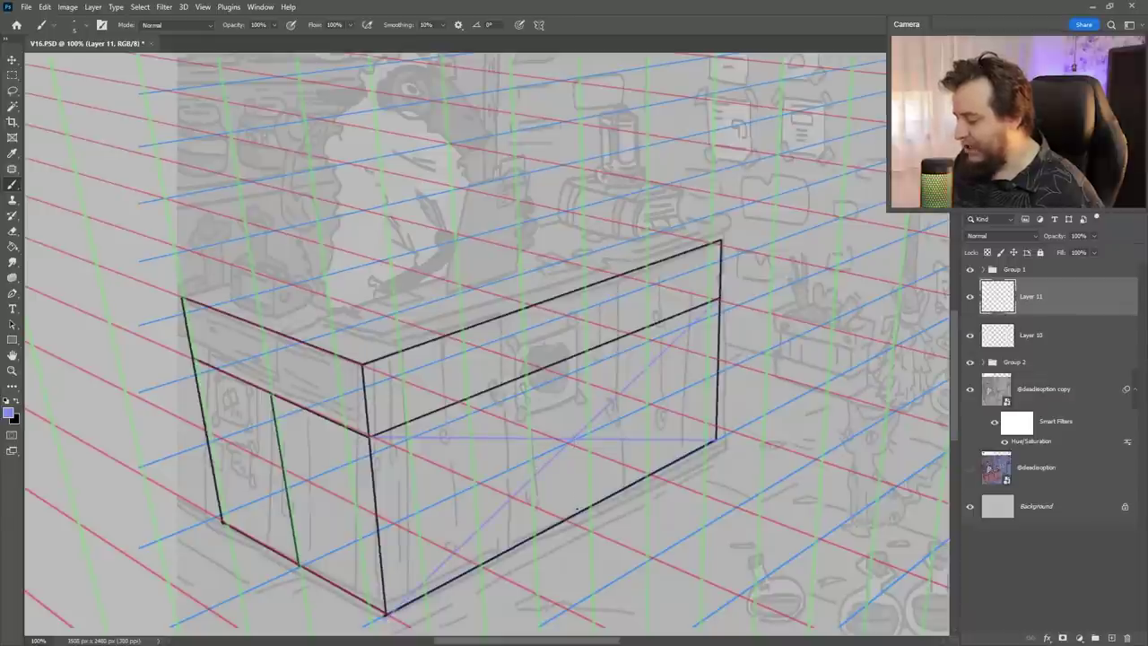
pyautogui.moveTo(569, 359); pyautogui.dragTo(570, 509)
pyautogui.hotkey('ctrl', 'z')
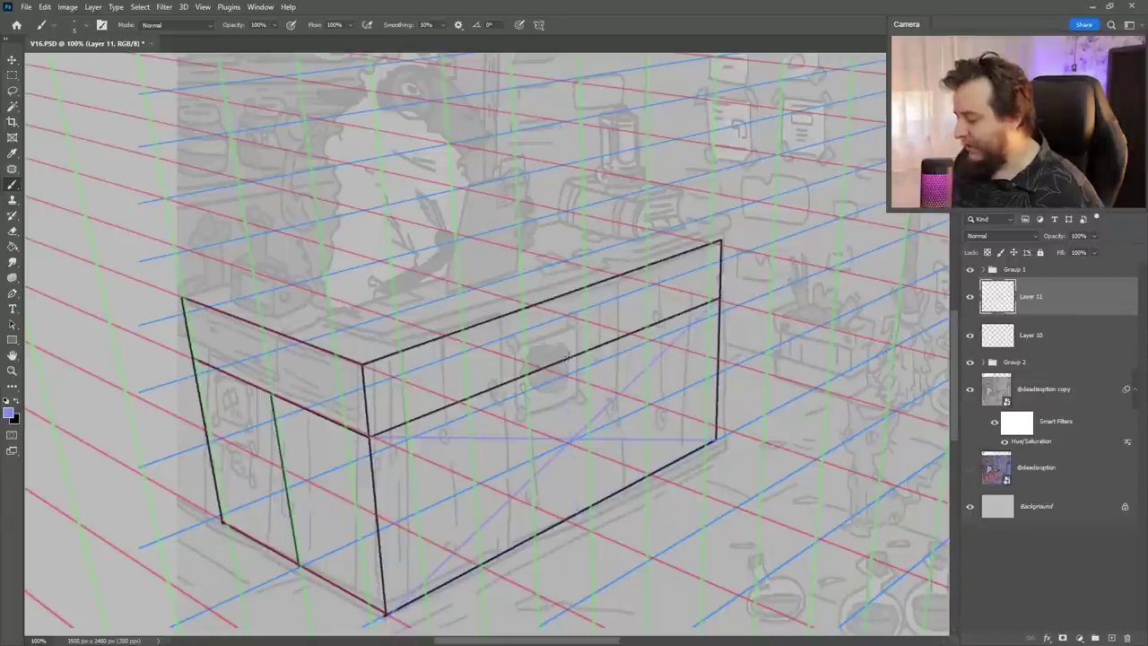
pyautogui.moveTo(568, 357); pyautogui.dragTo(570, 512)
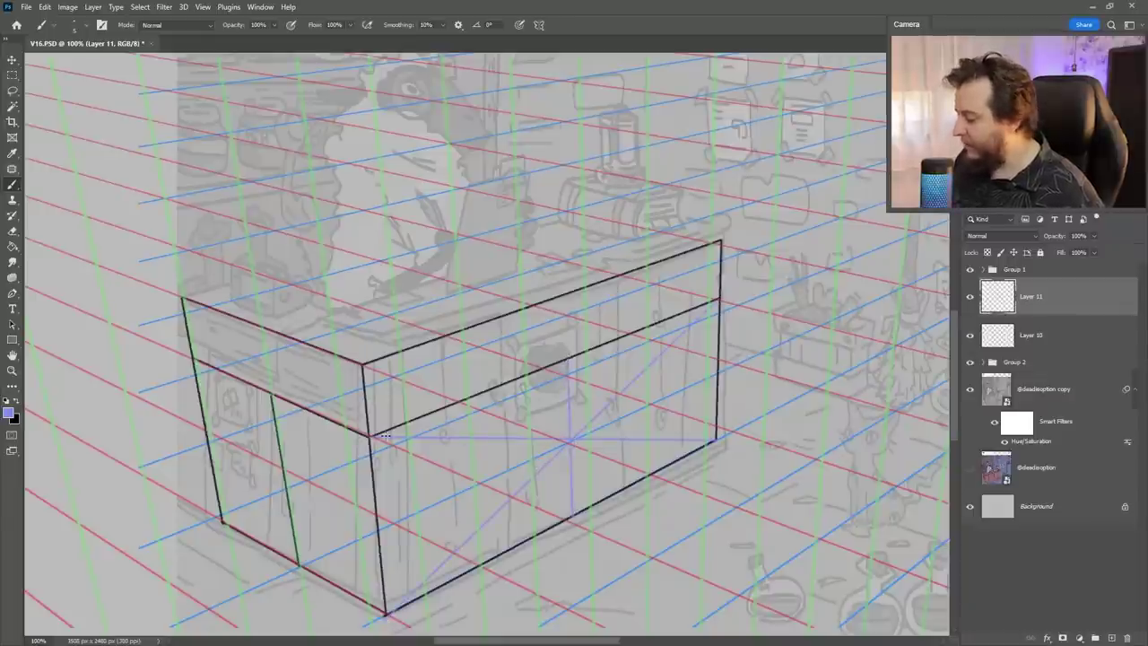
# Add diagonals through the centre line, a vertical quarter guide, and a right-half diagonal.
pyautogui.moveTo(369, 436); pyautogui.dragTo(570, 516)
pyautogui.moveTo(569, 359); pyautogui.dragTo(384, 614)
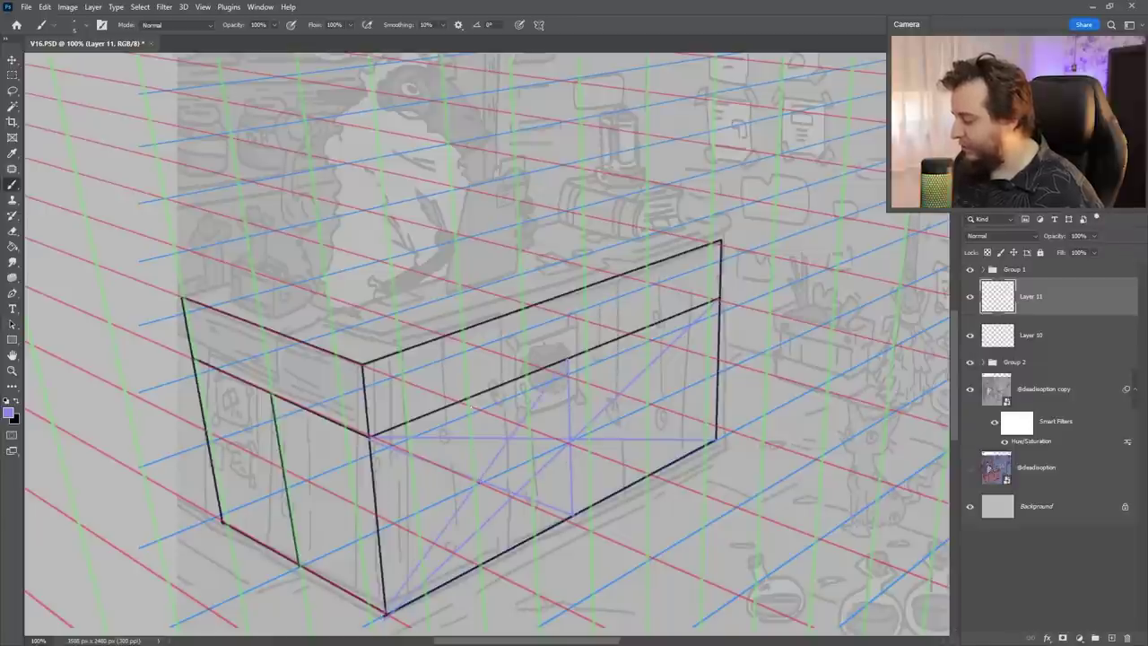
pyautogui.moveTo(484, 563); pyautogui.dragTo(476, 439)
pyautogui.hotkey('ctrl', 'z')
pyautogui.moveTo(484, 543); pyautogui.dragTo(480, 399)
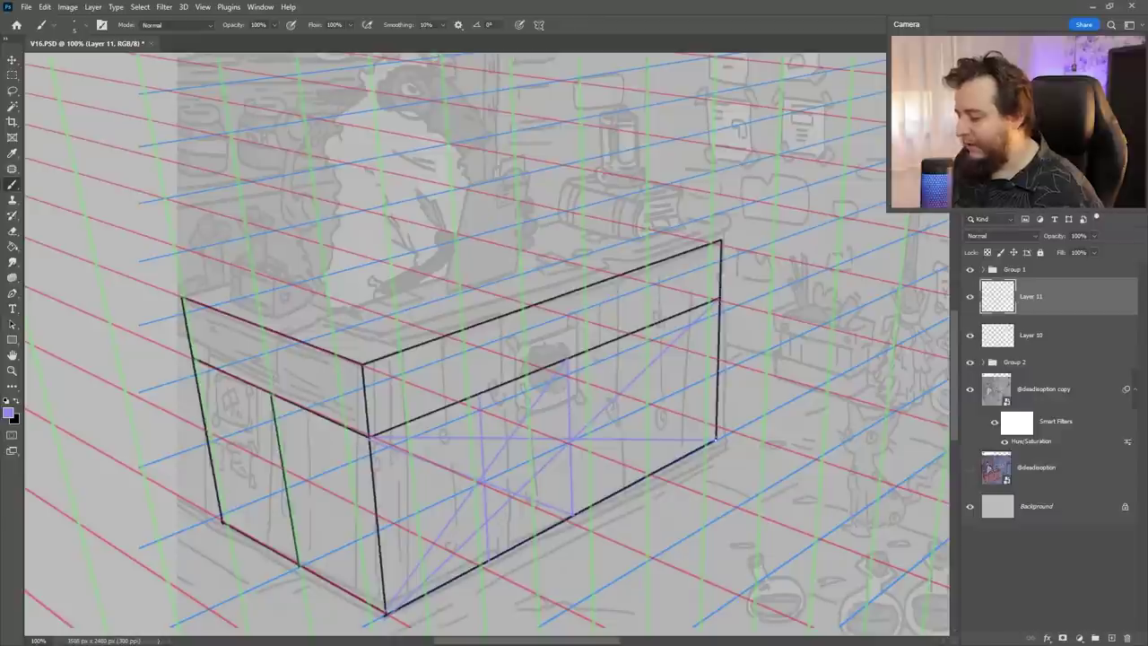
pyautogui.moveTo(715, 307); pyautogui.dragTo(571, 439)
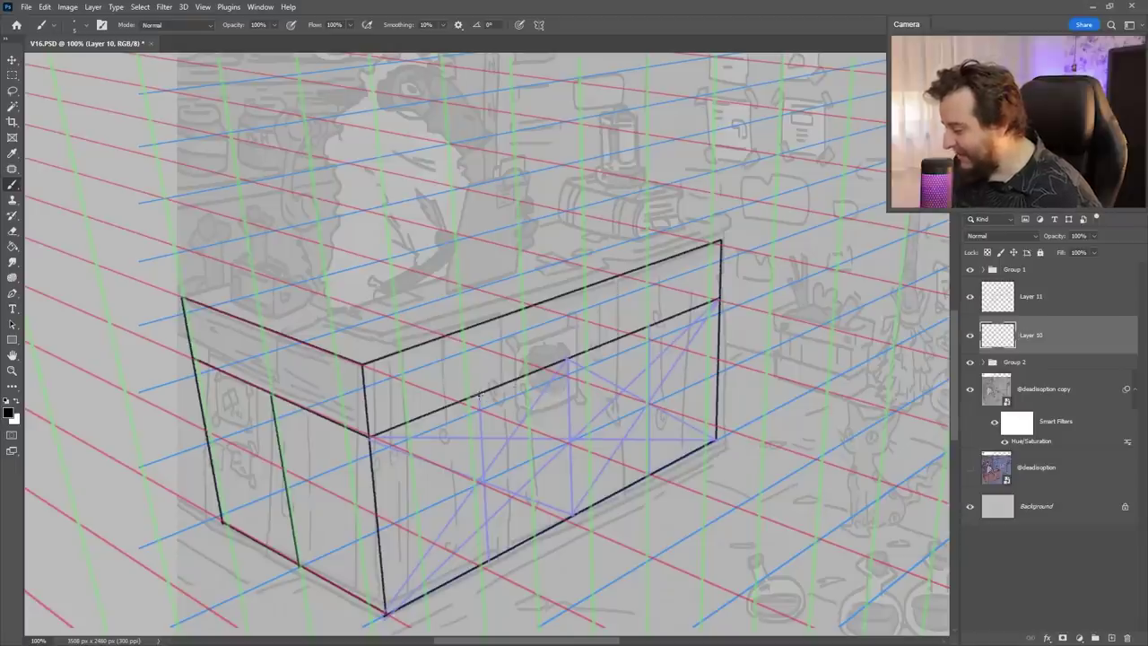
# Ink black vertical panel dividers across the counter front, keeping the ink layer above the guides.
pyautogui.keyDown('shift'); pyautogui.click(489, 560); pyautogui.keyUp('shift')
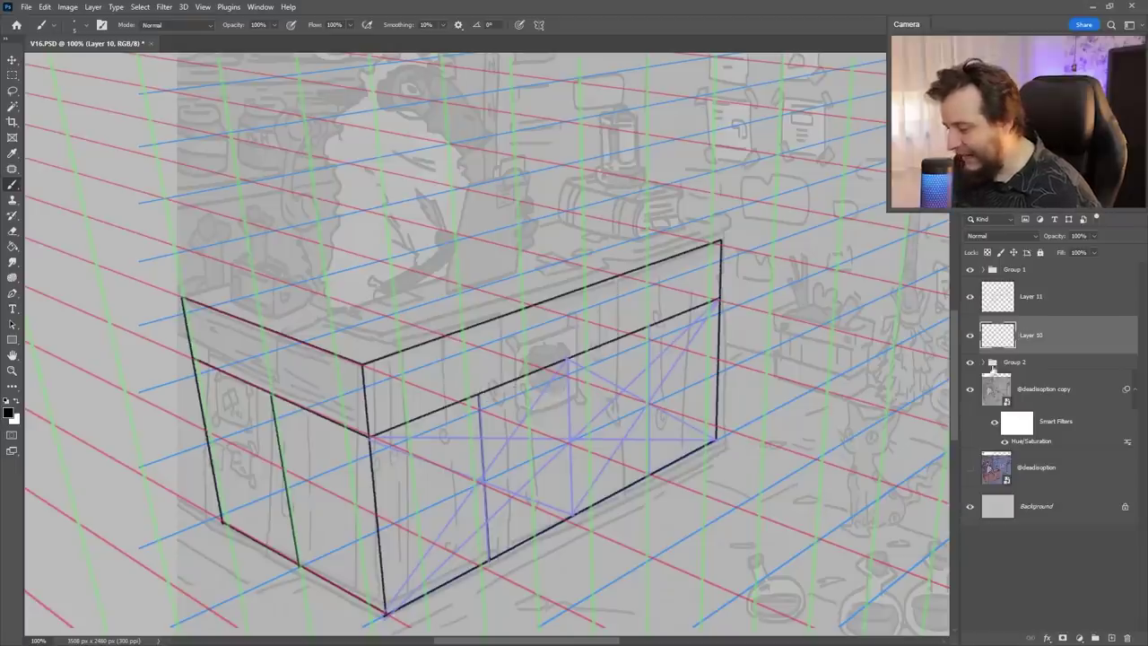
pyautogui.hotkey('ctrl', ']')
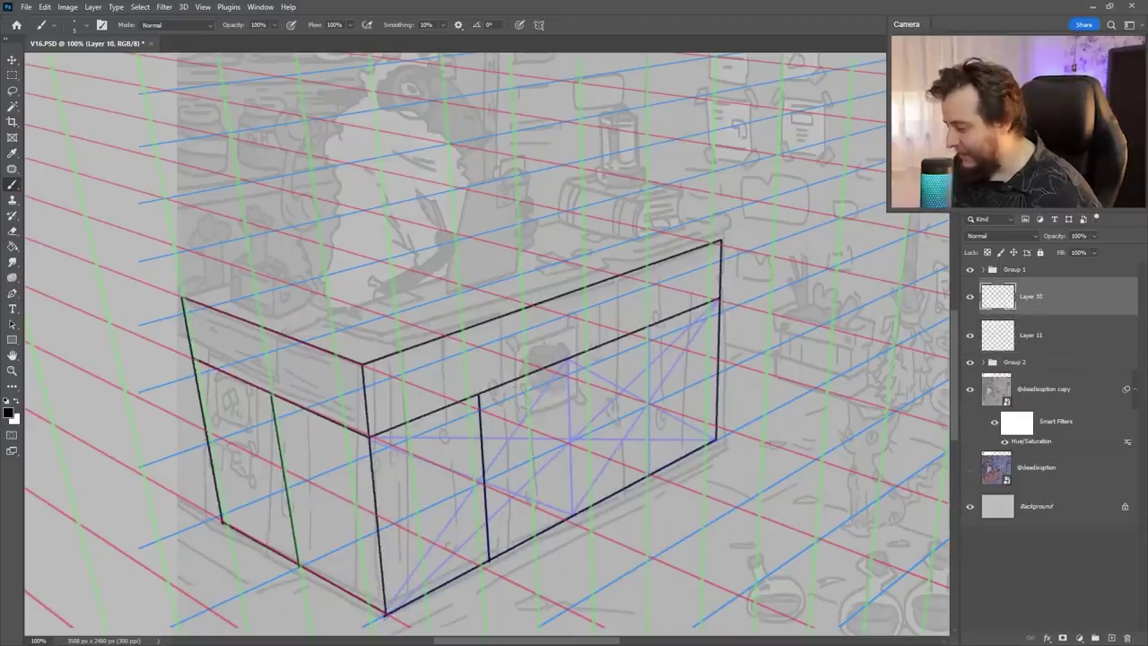
pyautogui.click(570, 518)
pyautogui.keyDown('shift'); pyautogui.click(566, 360); pyautogui.keyUp('shift')
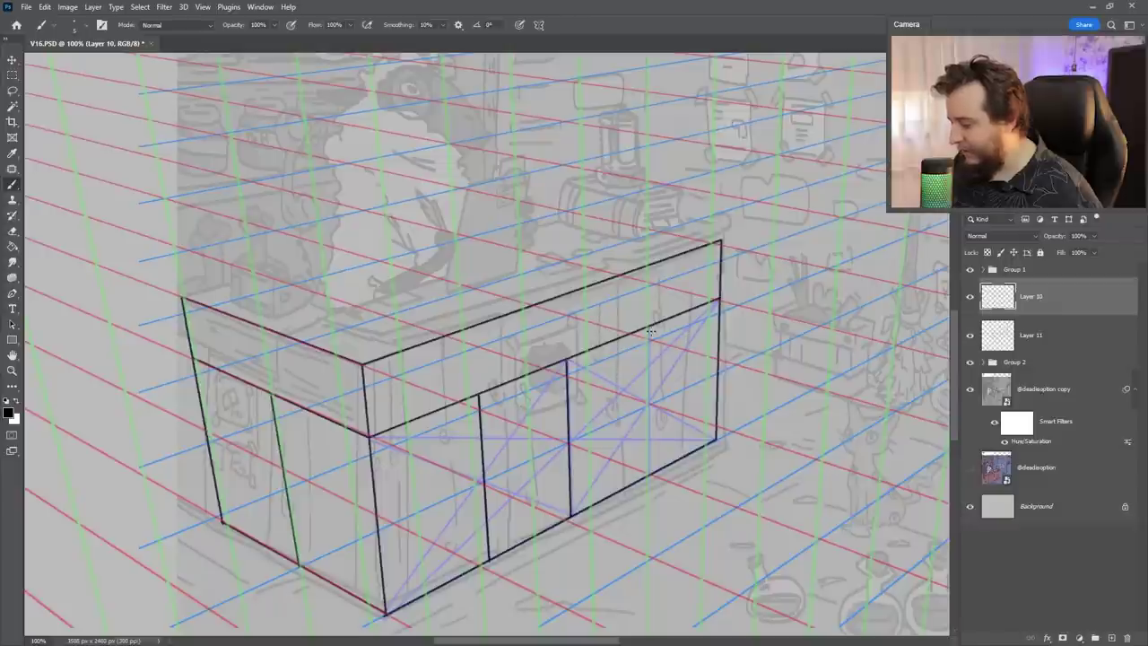
pyautogui.keyDown('shift'); pyautogui.click(652, 475); pyautogui.keyUp('shift')
pyautogui.press('z')
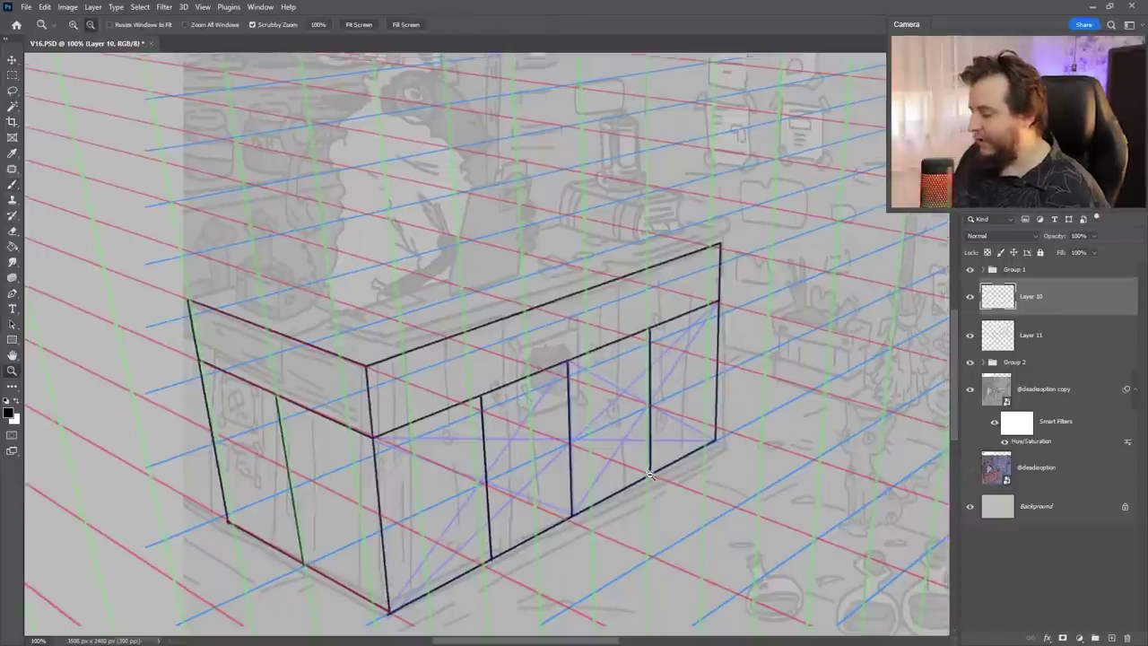
pyautogui.keyDown('alt'); pyautogui.click(652, 473); pyautogui.keyUp('alt')
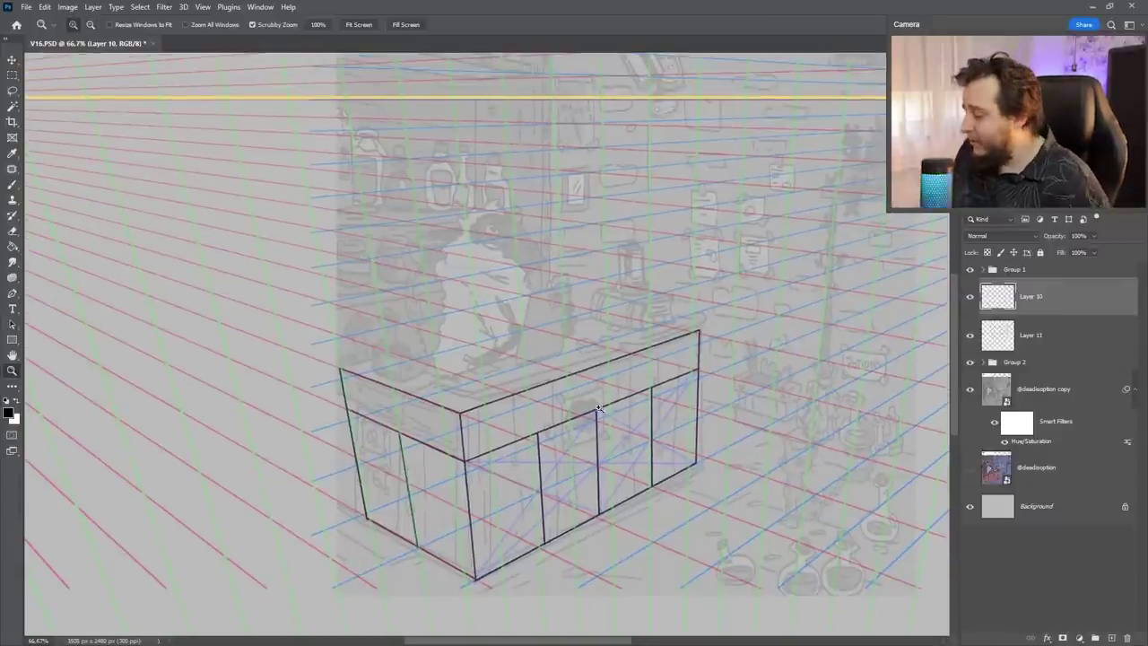
pyautogui.click(651, 369)
# Ink the countertop's back right edge, notch sides, and long edge to the left corner.
pyautogui.press('b')
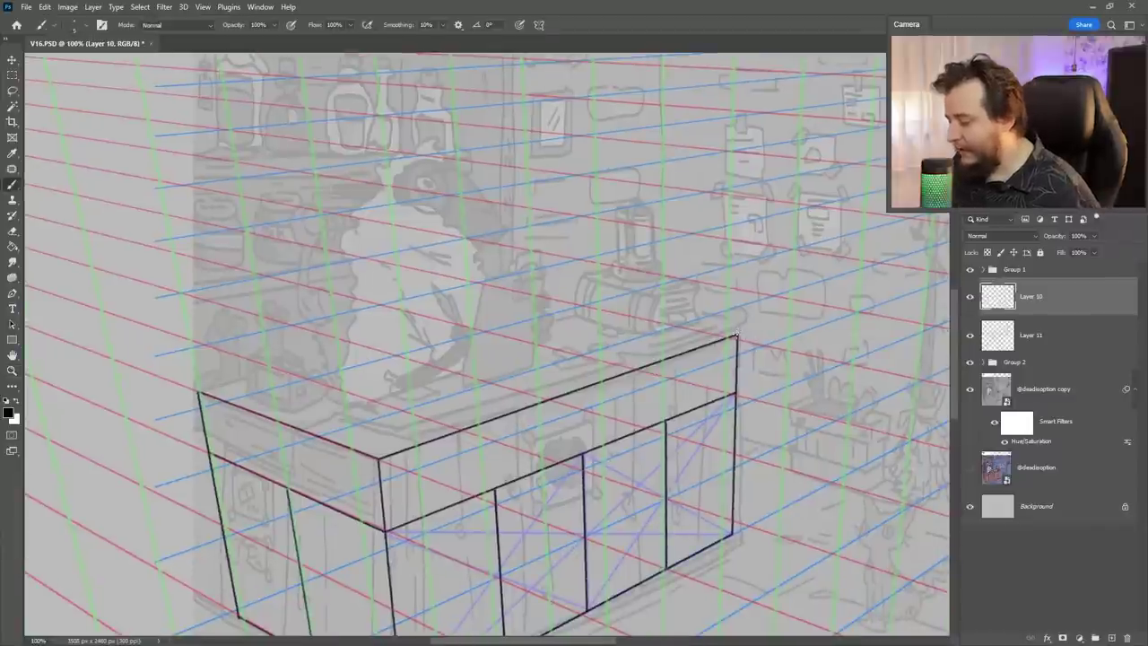
pyautogui.keyDown('shift'); pyautogui.click(589, 306); pyautogui.keyUp('shift')
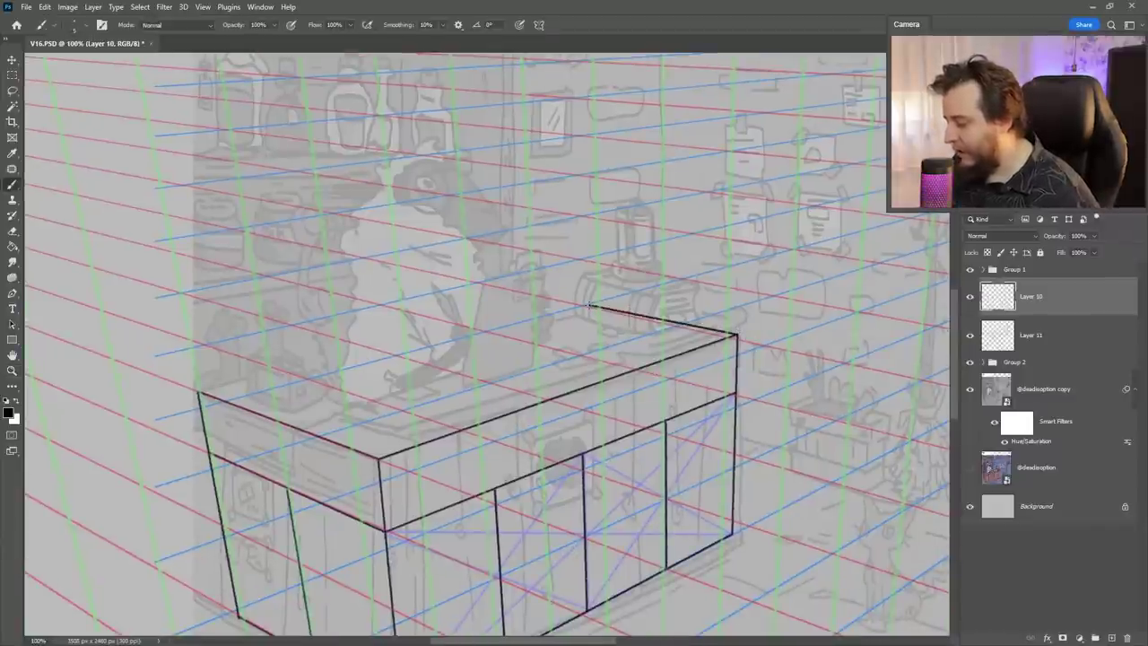
pyautogui.keyDown('shift'); pyautogui.click(511, 327); pyautogui.keyUp('shift')
pyautogui.keyDown('shift'); pyautogui.click(549, 346); pyautogui.keyUp('shift')
pyautogui.hotkey('ctrl', 'z')
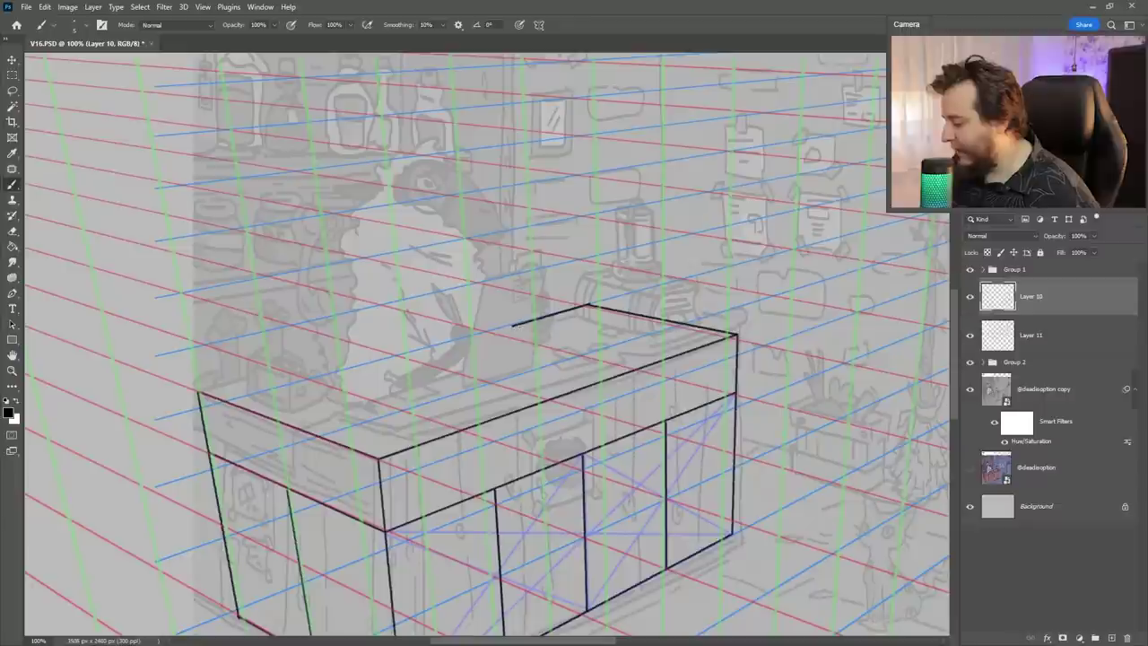
pyautogui.keyDown('shift'); pyautogui.click(563, 338); pyautogui.keyUp('shift')
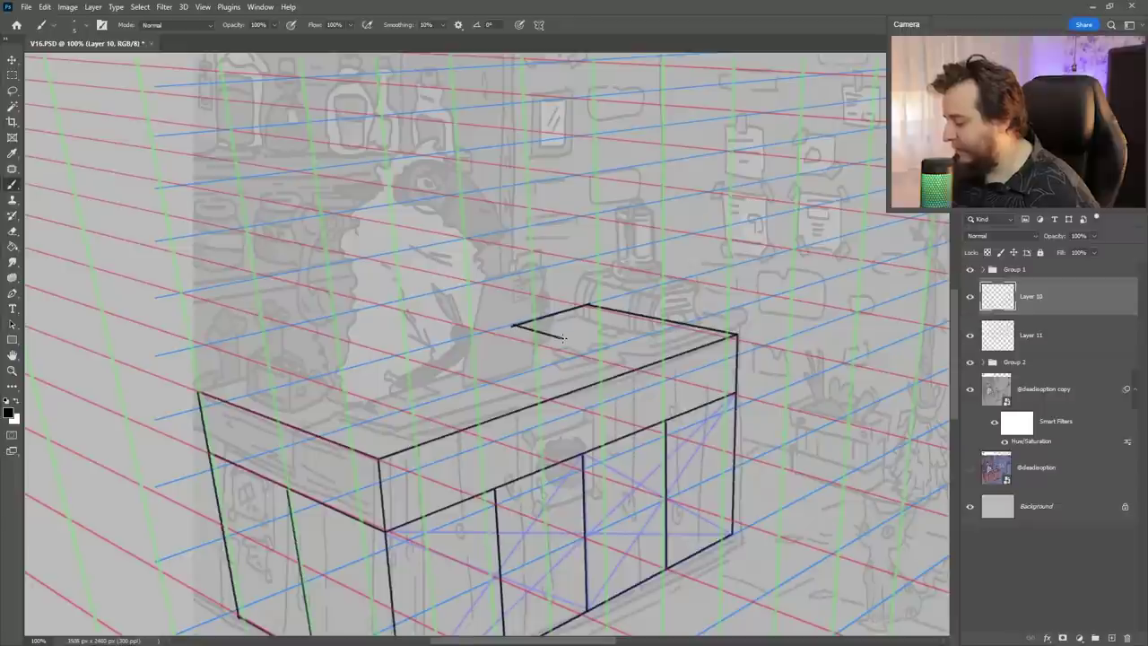
pyautogui.keyDown('shift'); pyautogui.click(302, 428); pyautogui.keyUp('shift')
pyautogui.hotkey('ctrl', 'z')
pyautogui.keyDown('shift'); pyautogui.click(283, 422); pyautogui.keyUp('shift')
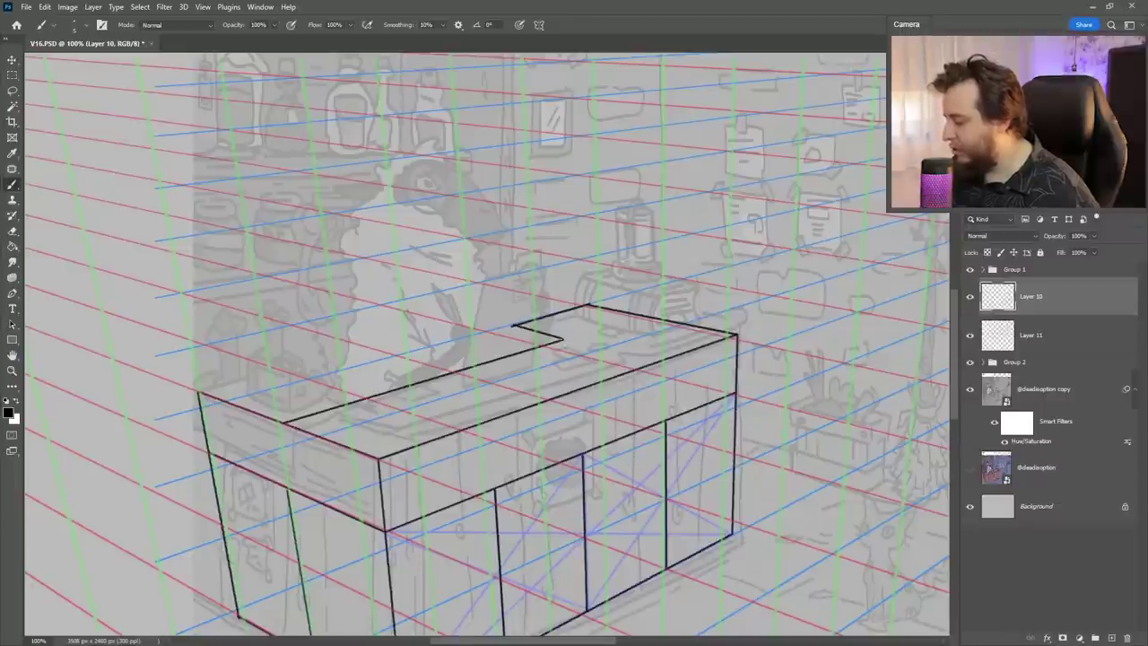
# Add a straight inner edge across the counter top and zoom out to the whole counter.
pyautogui.moveTo(339, 406); pyautogui.dragTo(357, 422)
pyautogui.moveTo(402, 387); pyautogui.dragTo(416, 427)
pyautogui.hotkey('ctrl', 'z')
pyautogui.hotkey('ctrl', 'z')
pyautogui.hotkey('ctrl', 'z')
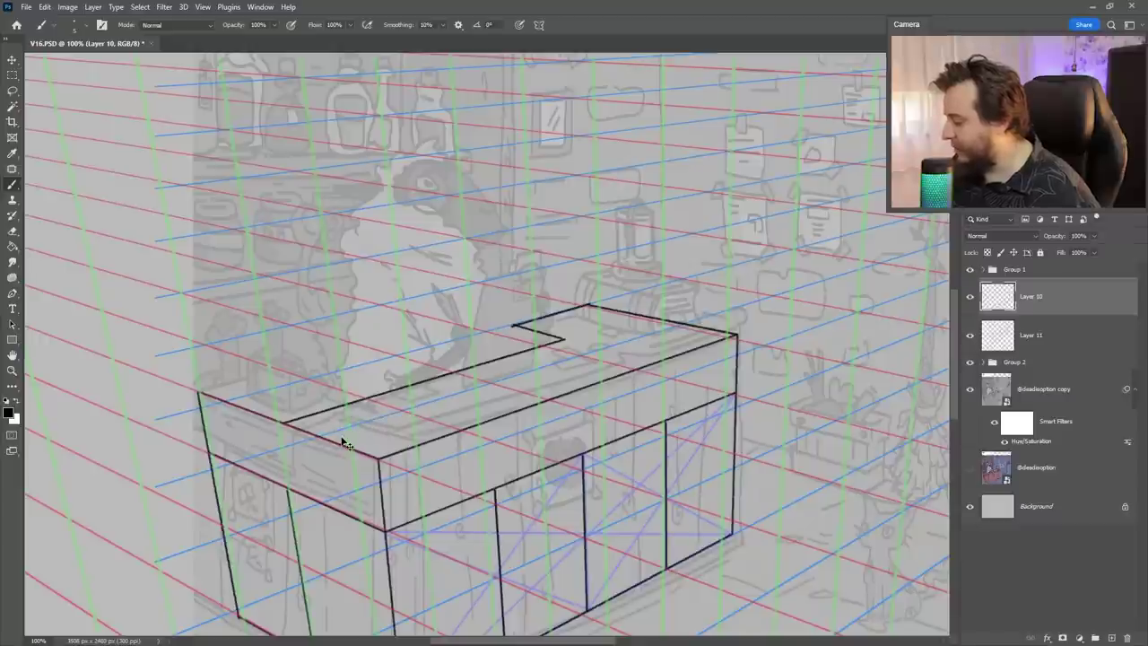
pyautogui.moveTo(341, 440); pyautogui.dragTo(437, 412)
pyautogui.click(320, 368)
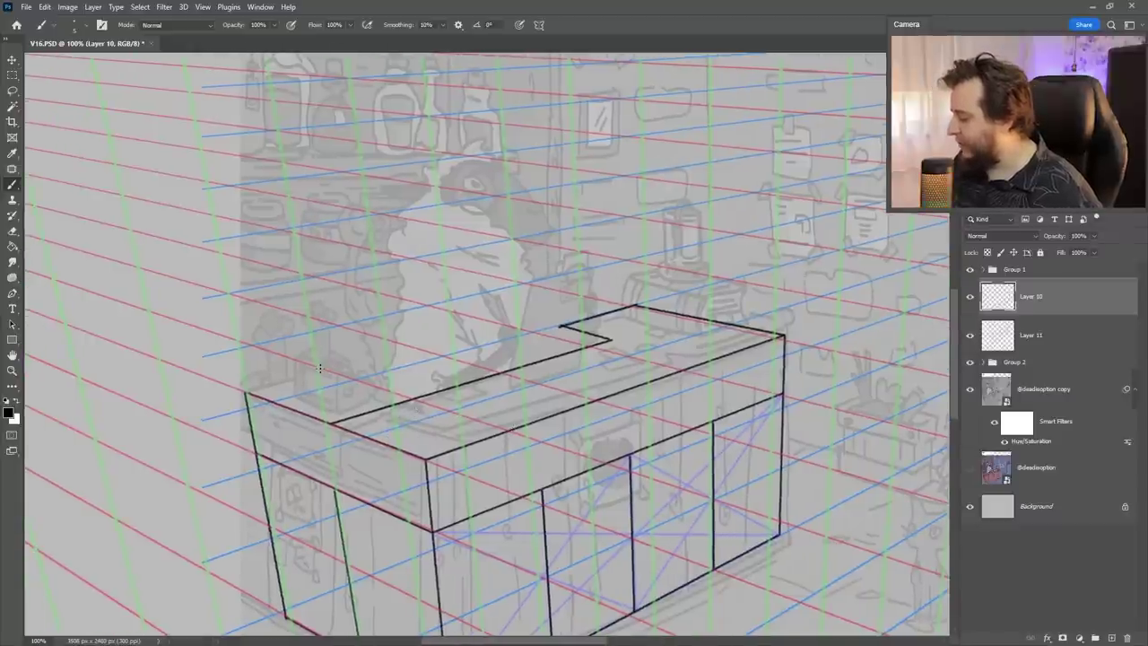
pyautogui.keyDown('shift'); pyautogui.click(411, 400); pyautogui.keyUp('shift')
pyautogui.press('z')
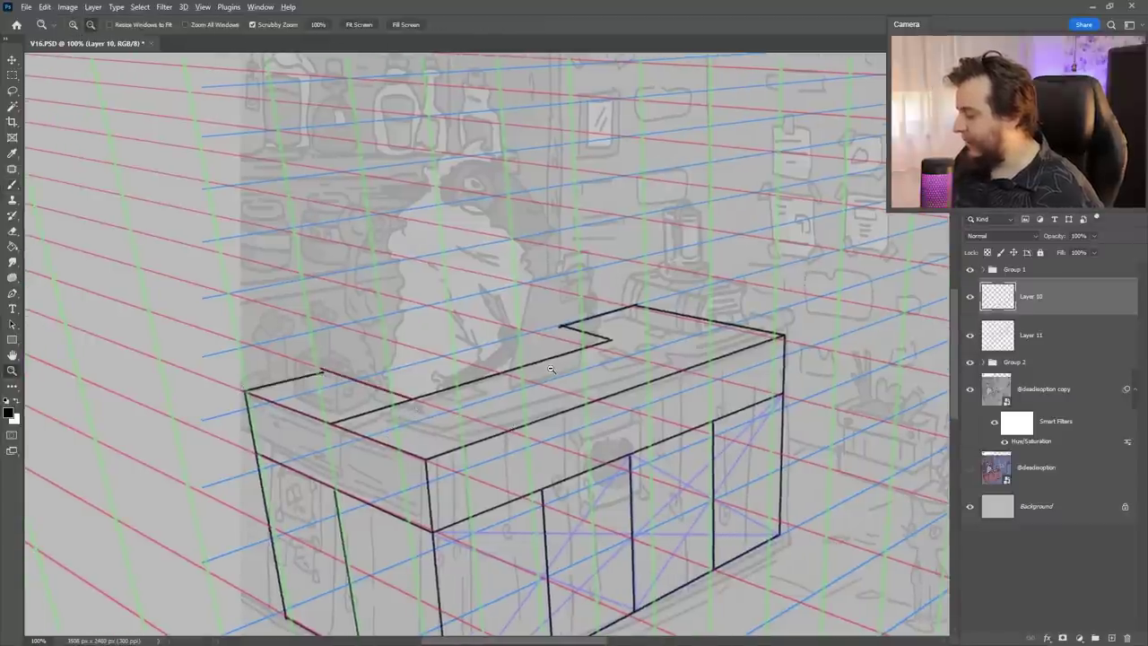
pyautogui.keyDown('alt'); pyautogui.click(638, 394); pyautogui.keyUp('alt')
# Draw straight floor lines extending right and left from the counter's base.
pyautogui.click(633, 399)
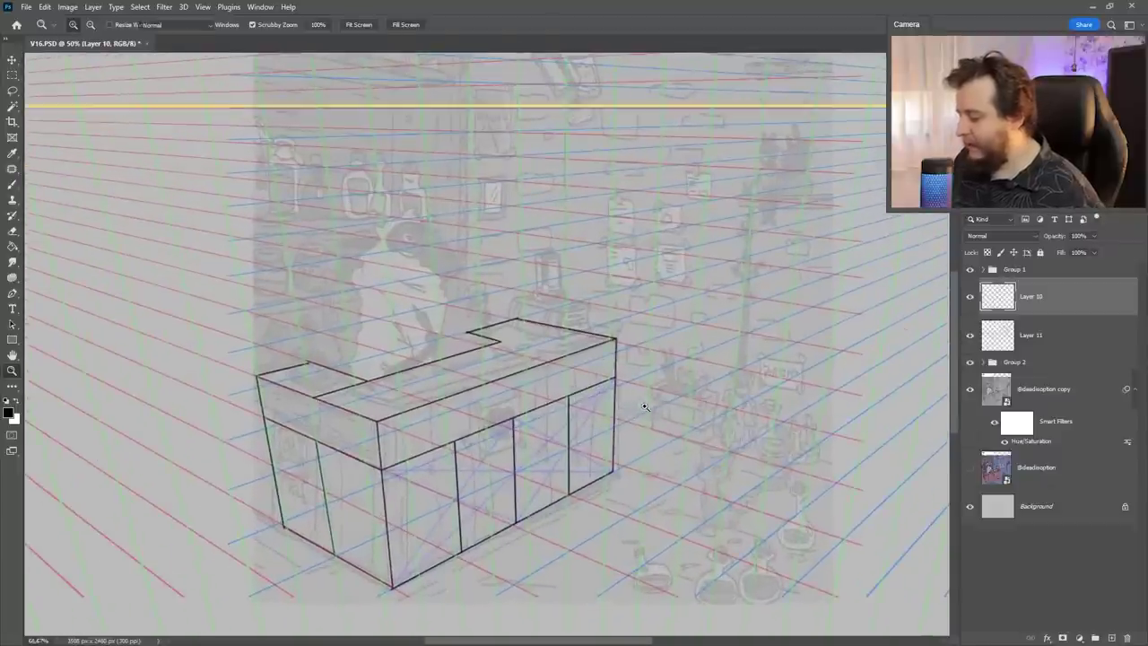
pyautogui.press('b')
pyautogui.click(615, 408)
pyautogui.keyDown('shift'); pyautogui.click(843, 461); pyautogui.keyUp('shift')
pyautogui.click(274, 470)
pyautogui.keyDown('shift'); pyautogui.click(215, 493); pyautogui.keyUp('shift')
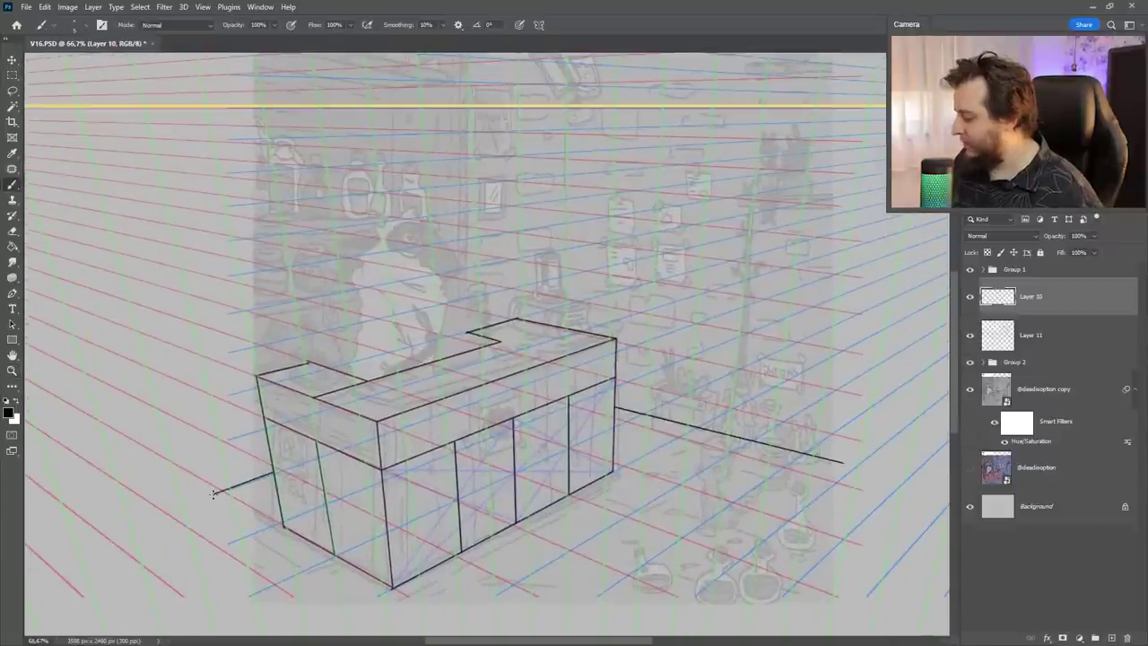
pyautogui.moveTo(675, 399); pyautogui.dragTo(674, 343)
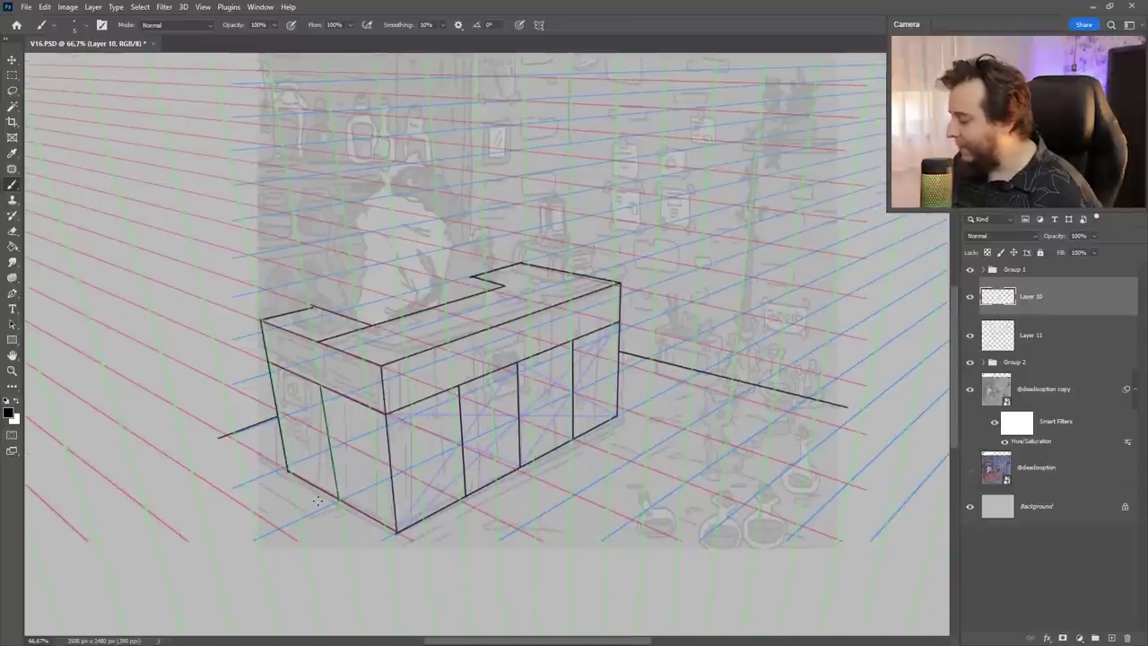
# Ink floor tile lines from the counter's bottom edge and corners, then hide Group 2 and the reference.
pyautogui.keyDown('shift'); pyautogui.click(438, 553); pyautogui.keyUp('shift')
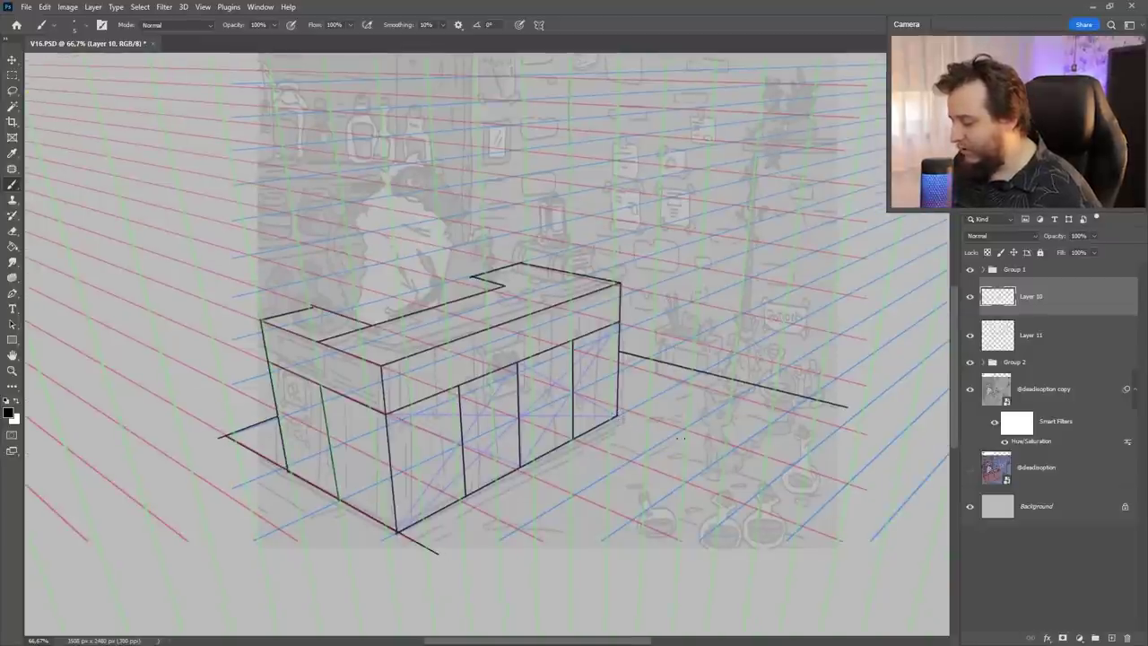
pyautogui.keyDown('shift'); pyautogui.click(858, 494); pyautogui.keyUp('shift')
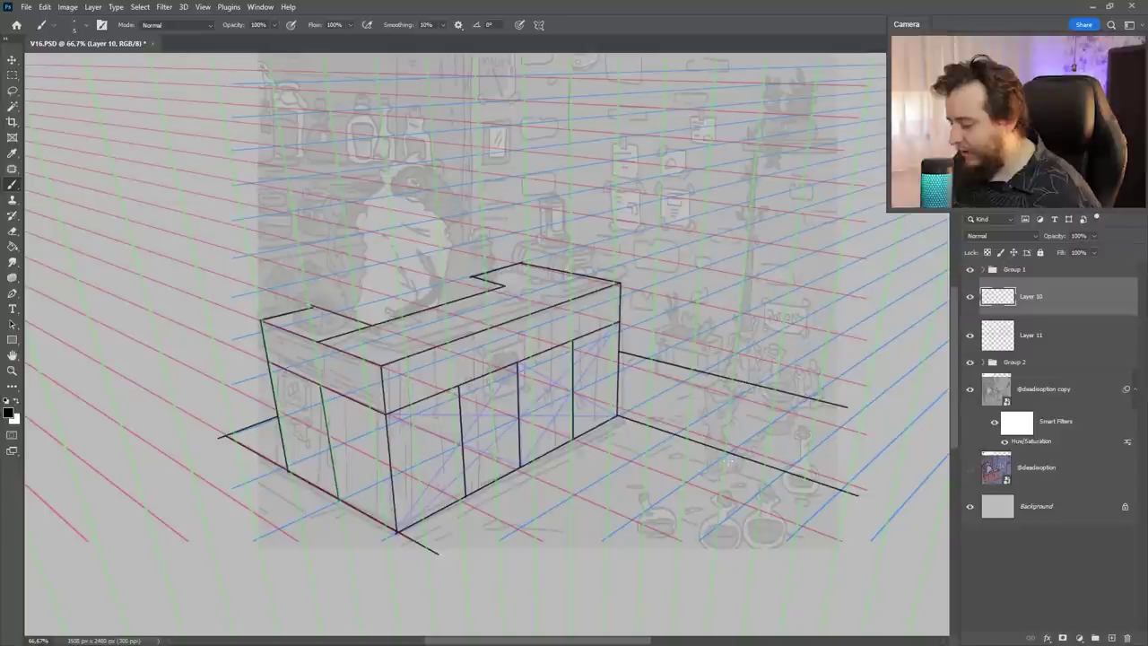
pyautogui.moveTo(583, 551); pyautogui.dragTo(805, 396)
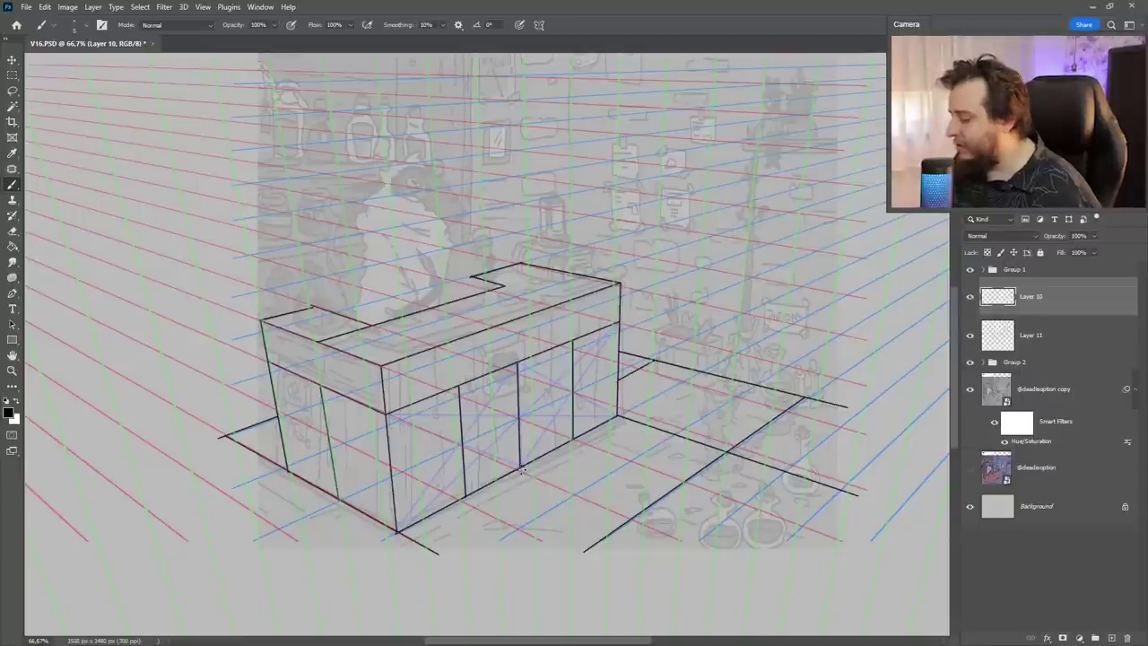
pyautogui.keyDown('shift'); pyautogui.click(756, 567); pyautogui.keyUp('shift')
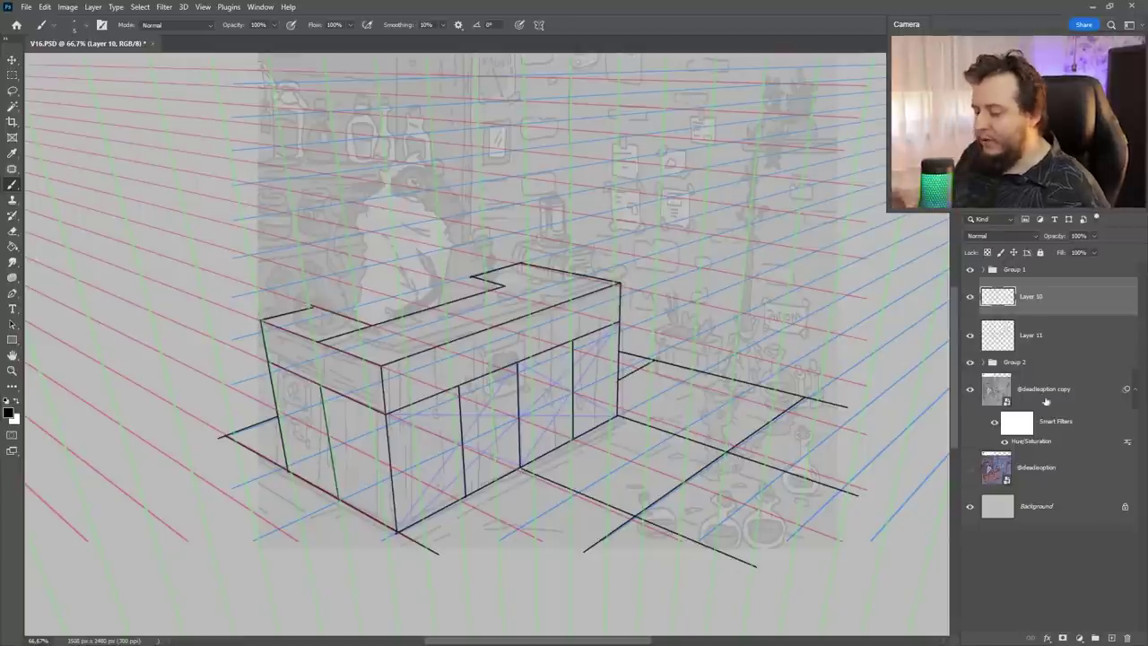
pyautogui.click(969, 362)
pyautogui.click(970, 389)
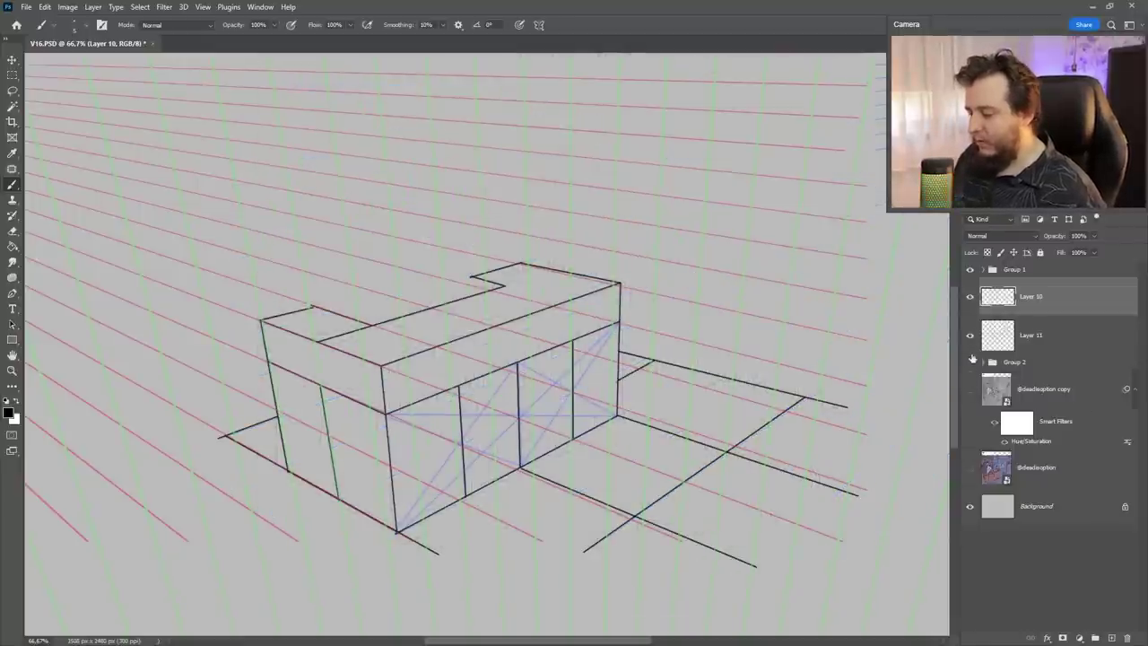
# Hide Group 1, show the reference, and on a new layer ink the bottom frame line.
pyautogui.click(969, 269)
pyautogui.click(969, 389)
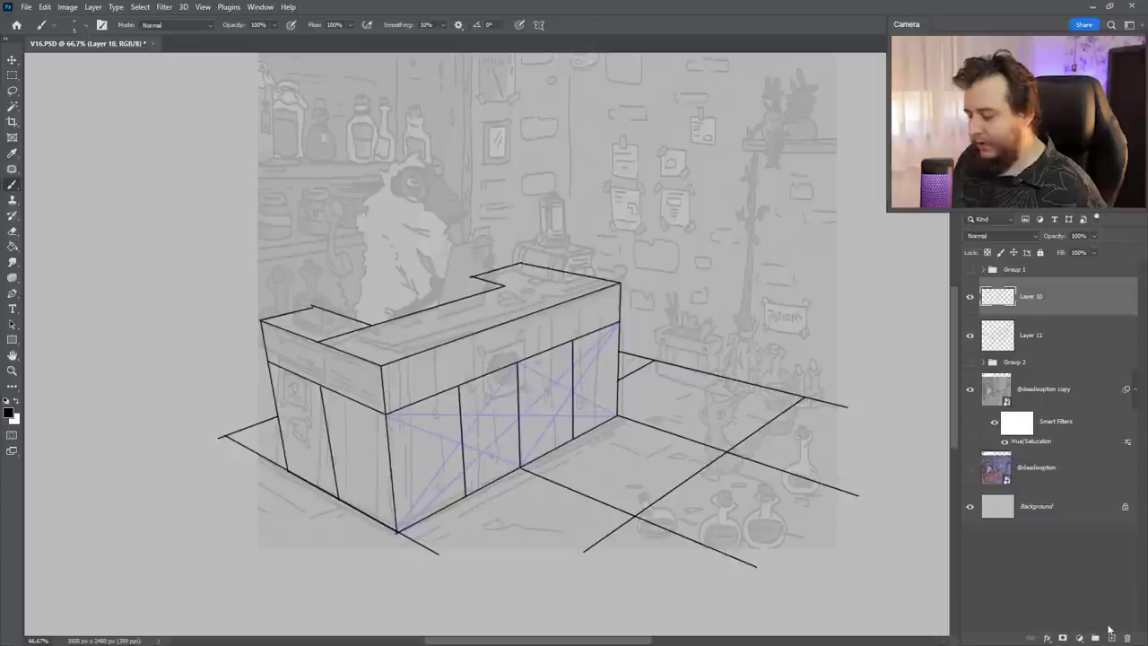
pyautogui.click(1112, 638)
pyautogui.moveTo(256, 547)
pyautogui.mouseDown()
pyautogui.moveTo(773, 547)
pyautogui.moveTo(835, 597)
pyautogui.moveTo(833, 57)
pyautogui.moveTo(838, 176)
pyautogui.moveTo(257, 141)
pyautogui.mouseUp()
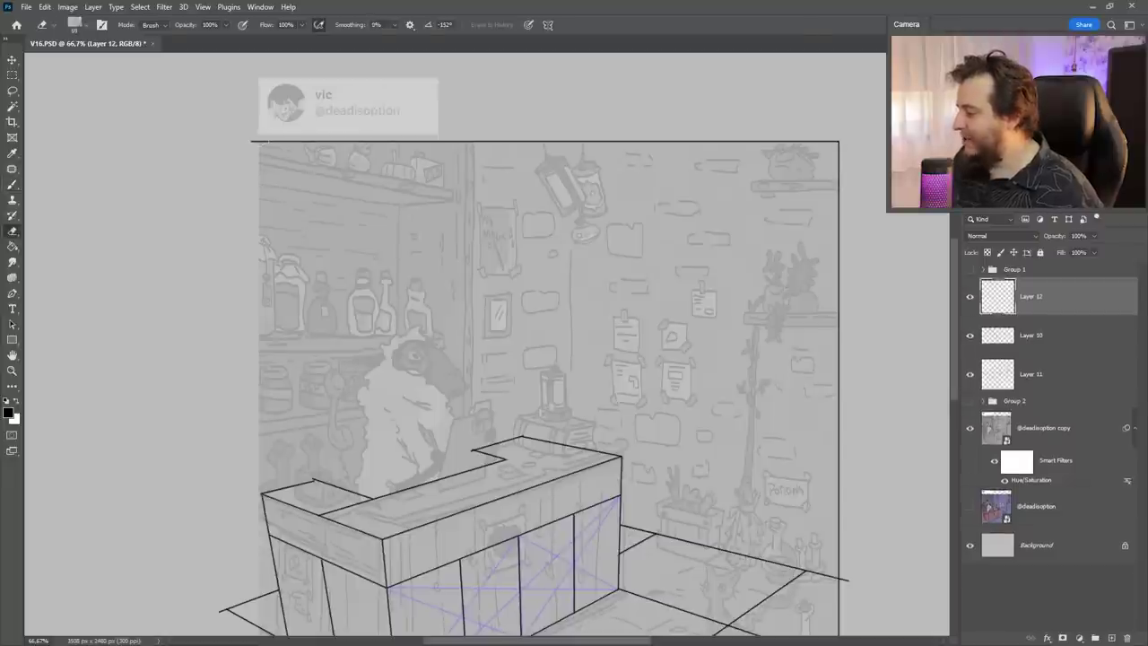
pyautogui.press('e')
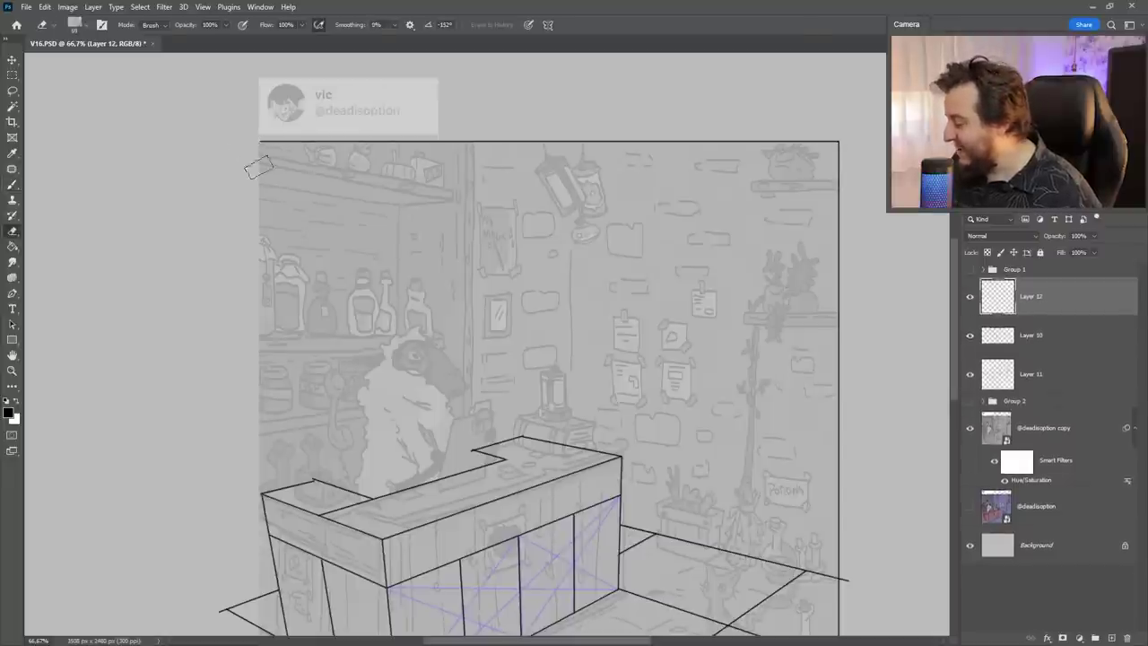
pyautogui.moveTo(268, 173); pyautogui.dragTo(278, 89)
# Ink another frame line along the canvas edge and turn Group 2 and Group 1 guides back on.
pyautogui.press('b')
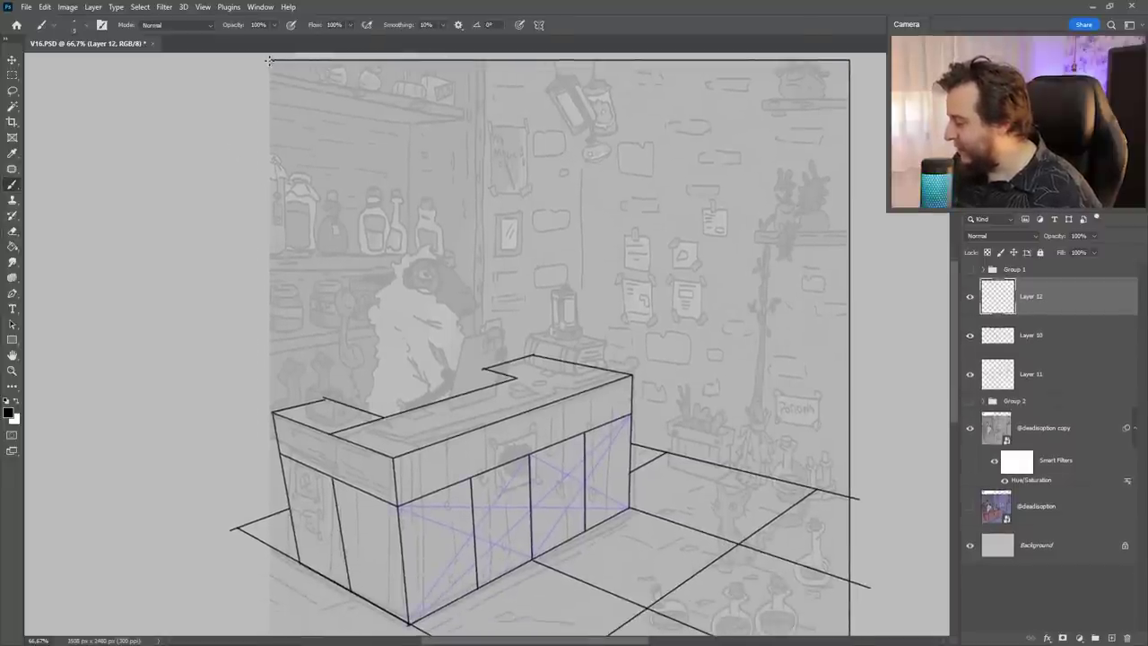
pyautogui.moveTo(870, 524); pyautogui.dragTo(289, 524)
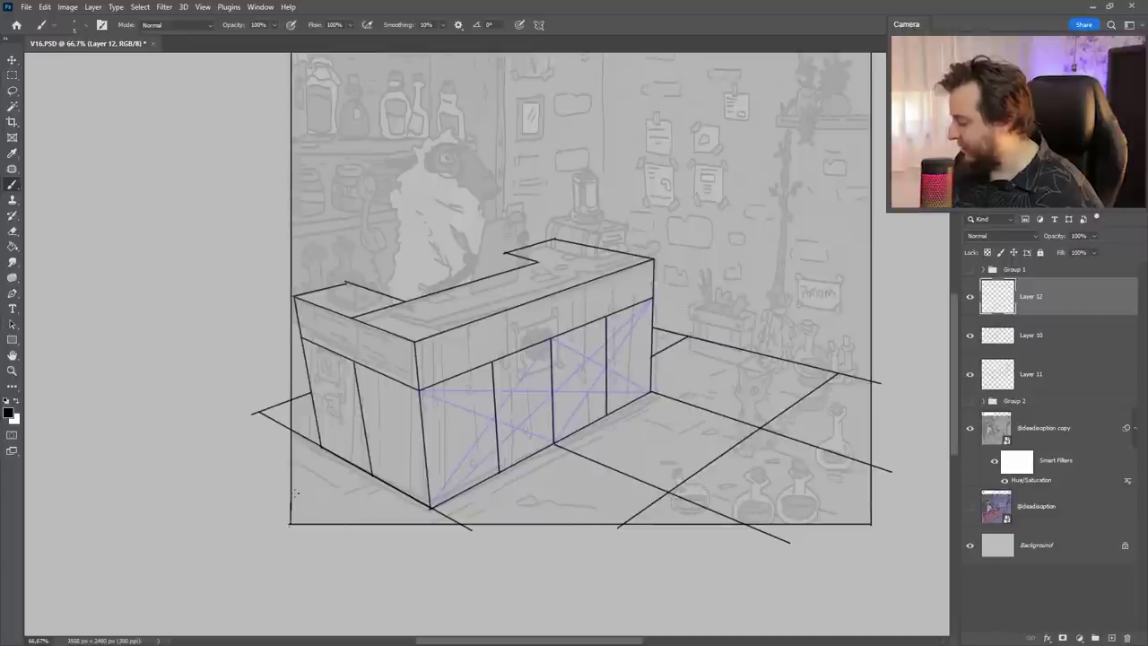
pyautogui.moveTo(448, 389); pyautogui.dragTo(432, 509)
pyautogui.moveTo(566, 475); pyautogui.dragTo(549, 477)
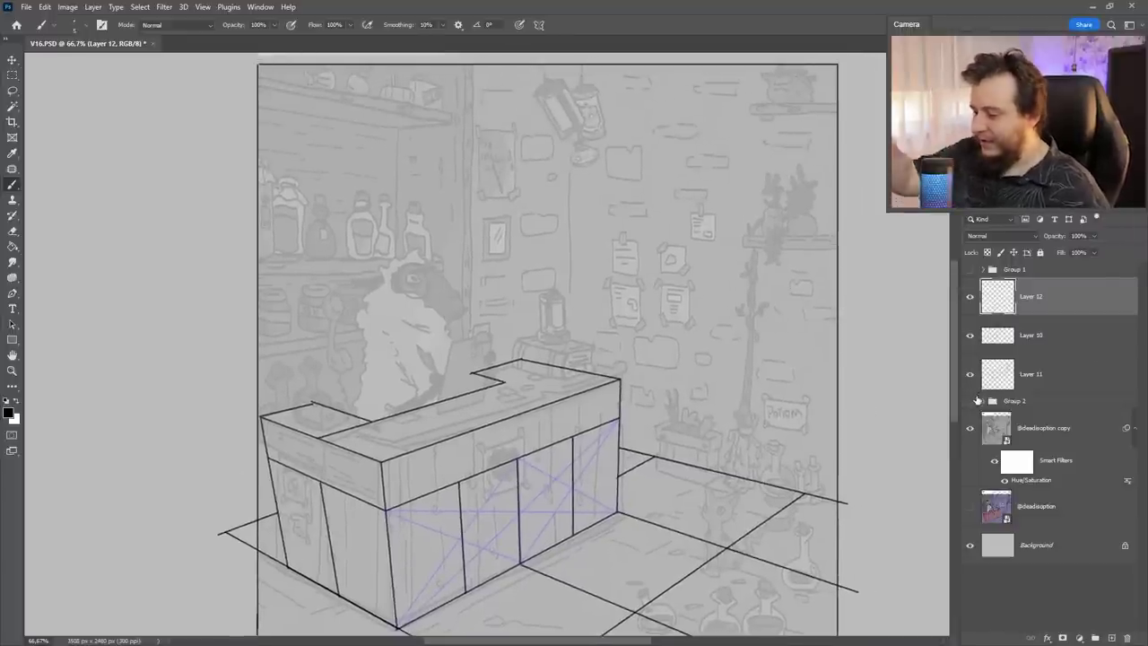
pyautogui.click(968, 402)
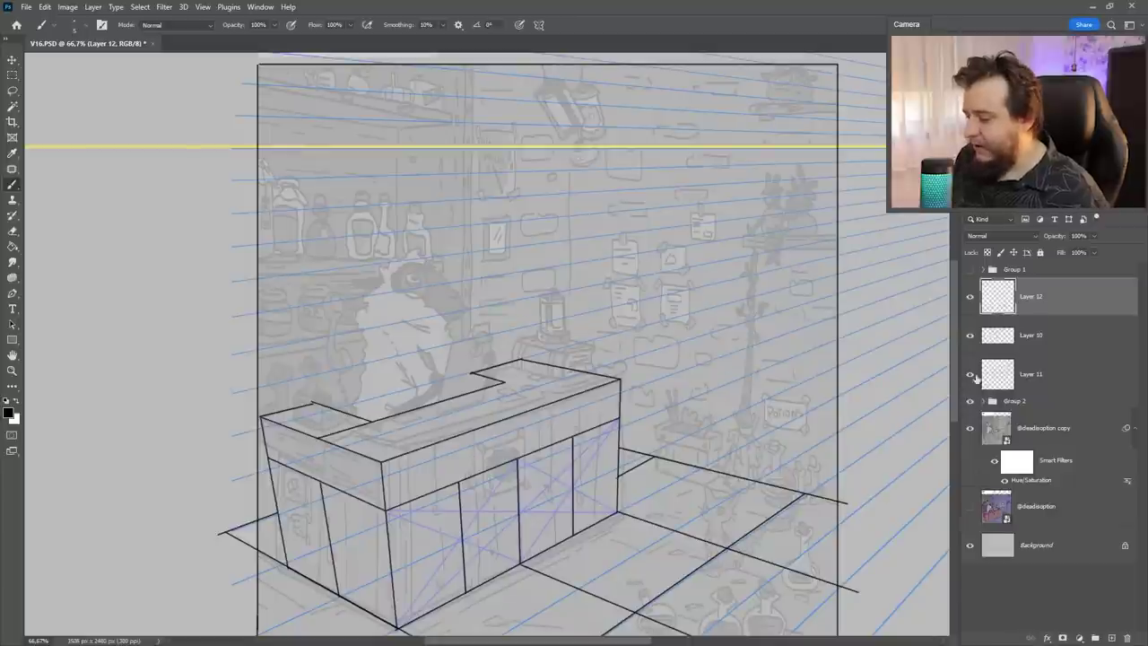
pyautogui.click(969, 269)
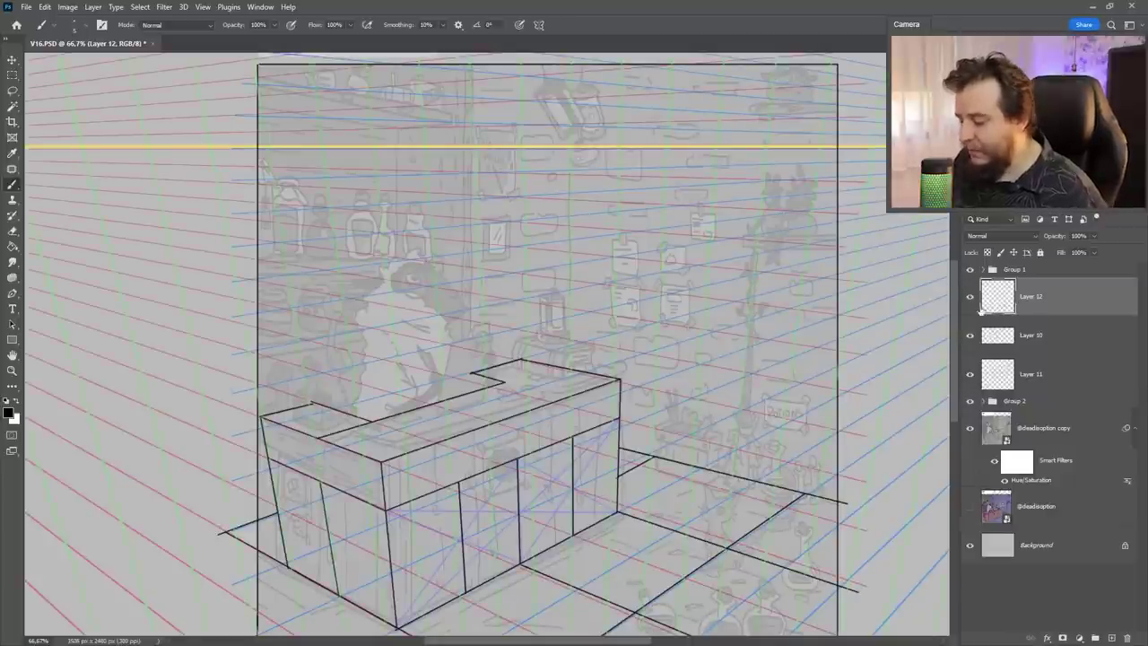
# On Layer 10, ink the shelving unit's near-vertical posts down from the canvas top.
pyautogui.click(990, 333)
pyautogui.moveTo(751, 376); pyautogui.dragTo(758, 420)
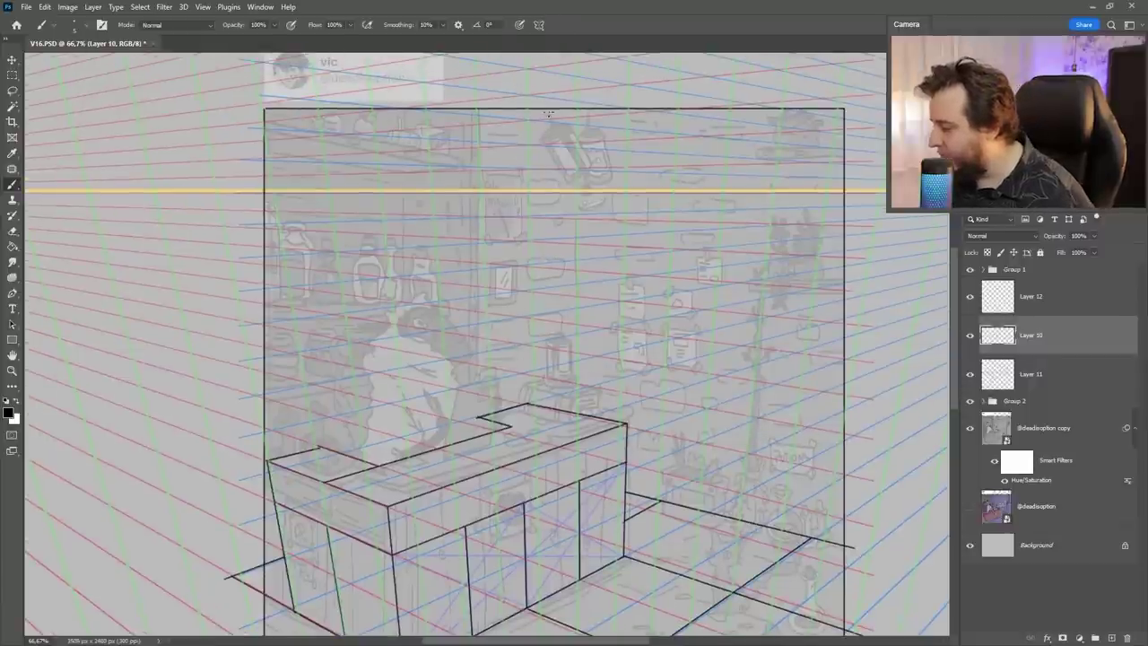
pyautogui.keyDown('shift'); pyautogui.click(576, 413); pyautogui.keyUp('shift')
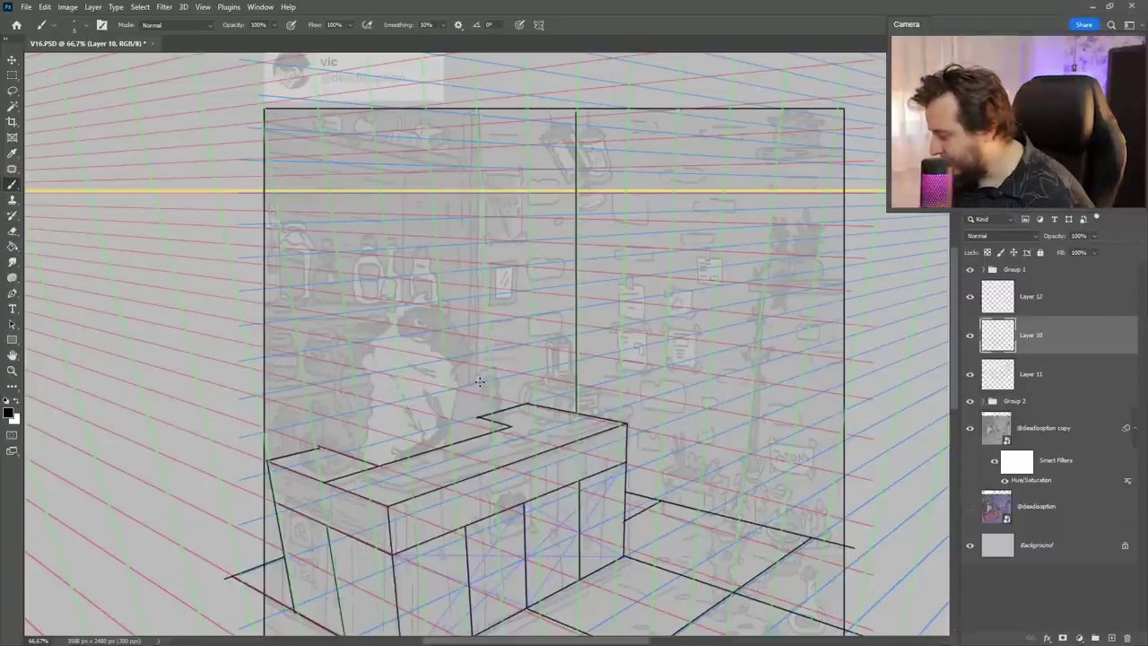
pyautogui.moveTo(462, 109); pyautogui.dragTo(479, 381)
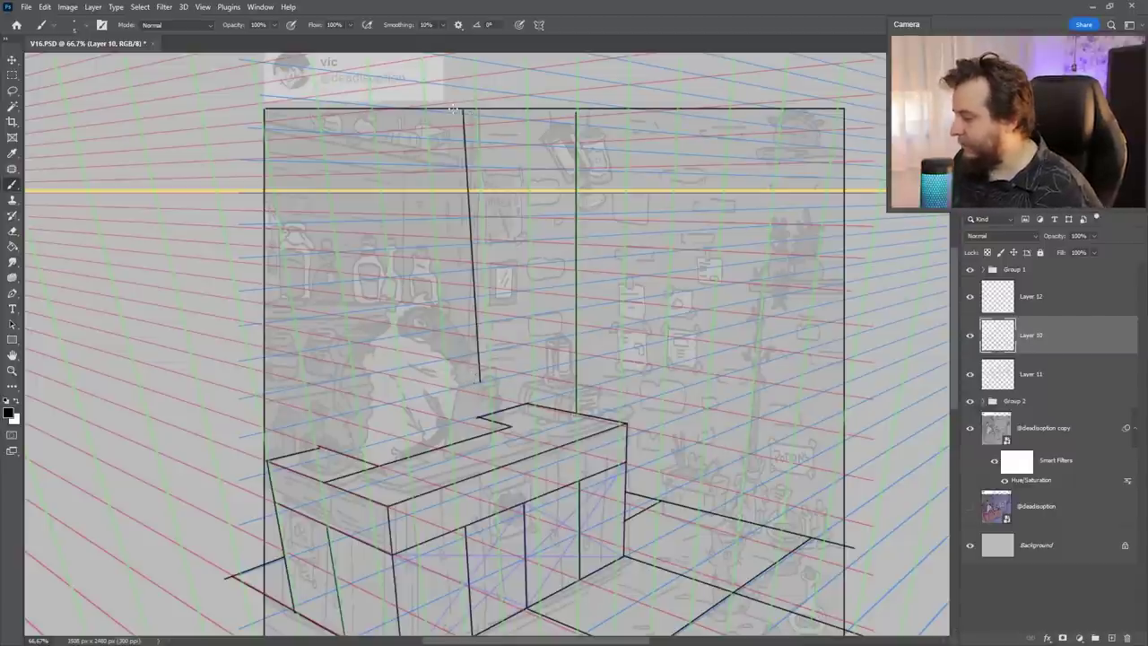
pyautogui.moveTo(452, 110); pyautogui.dragTo(473, 384)
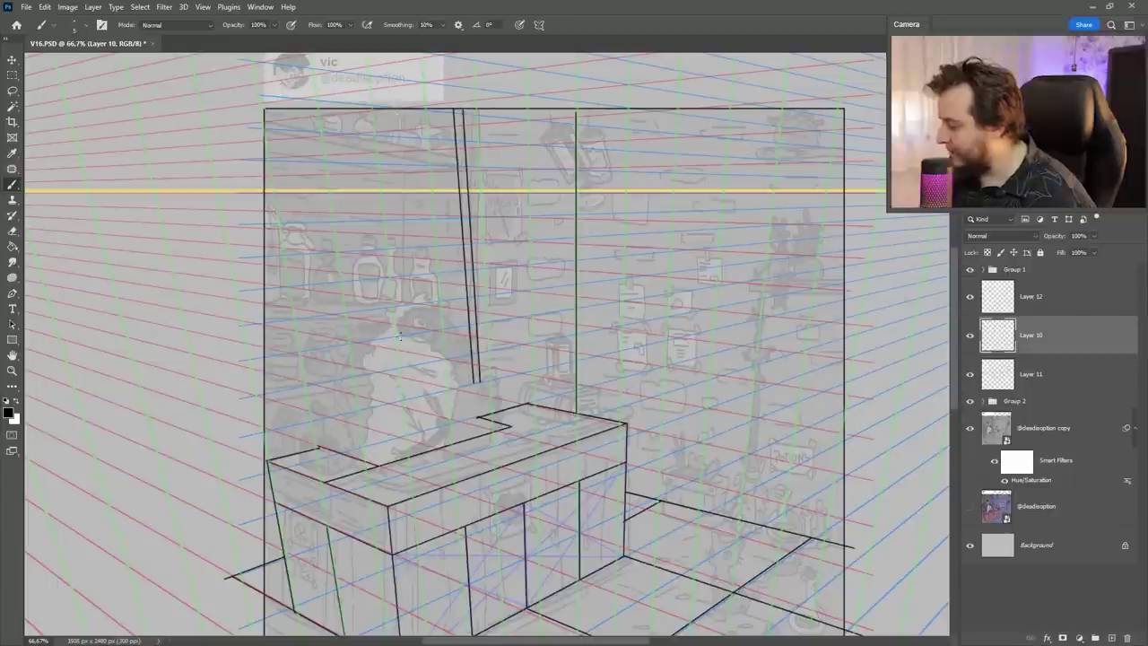
pyautogui.keyDown('shift'); pyautogui.click(418, 386); pyautogui.keyUp('shift')
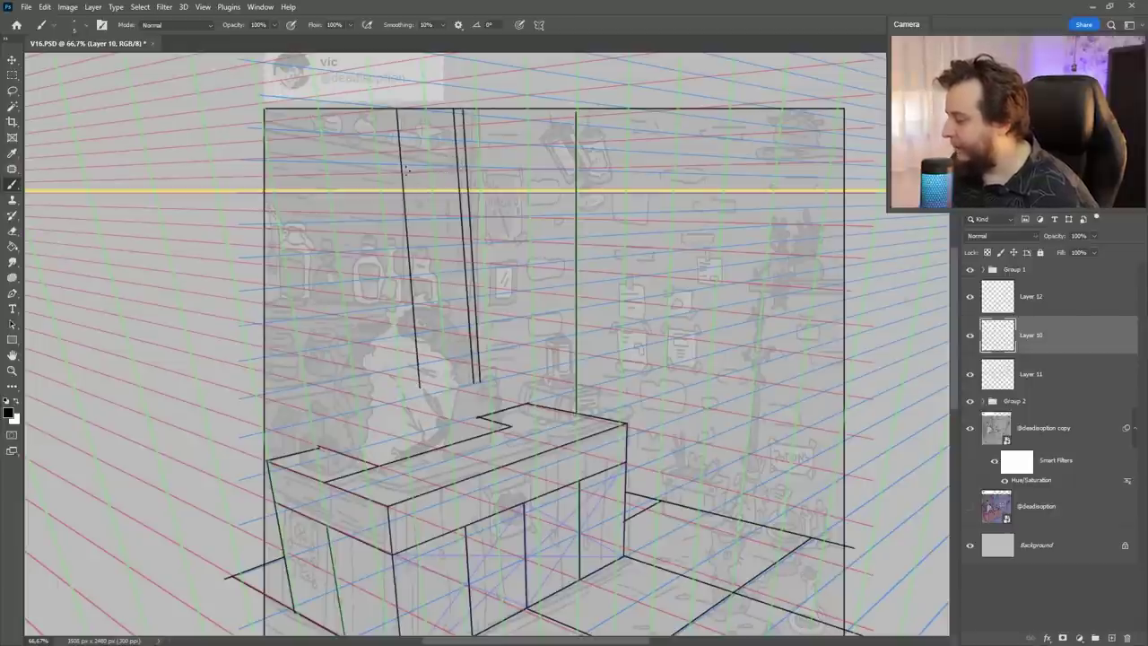
# Draw three near-horizontal beam lines along the shelf's top.
pyautogui.moveTo(406, 169)
pyautogui.mouseDown()
pyautogui.moveTo(456, 191)
pyautogui.moveTo(508, 186)
pyautogui.mouseUp()
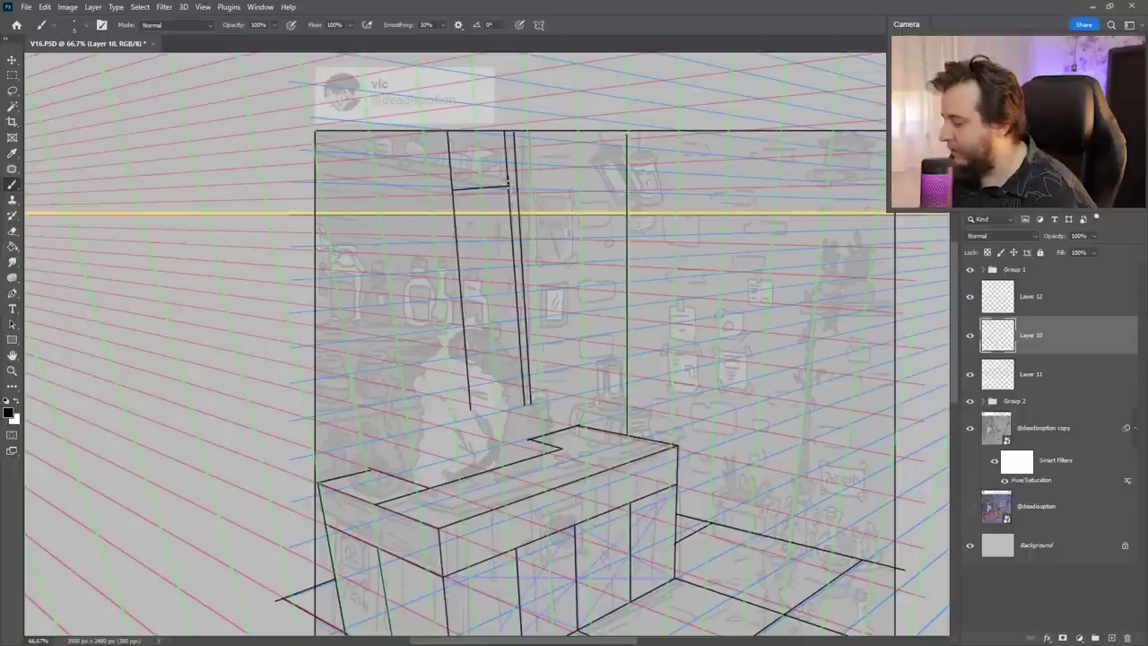
pyautogui.moveTo(308, 166); pyautogui.dragTo(508, 186)
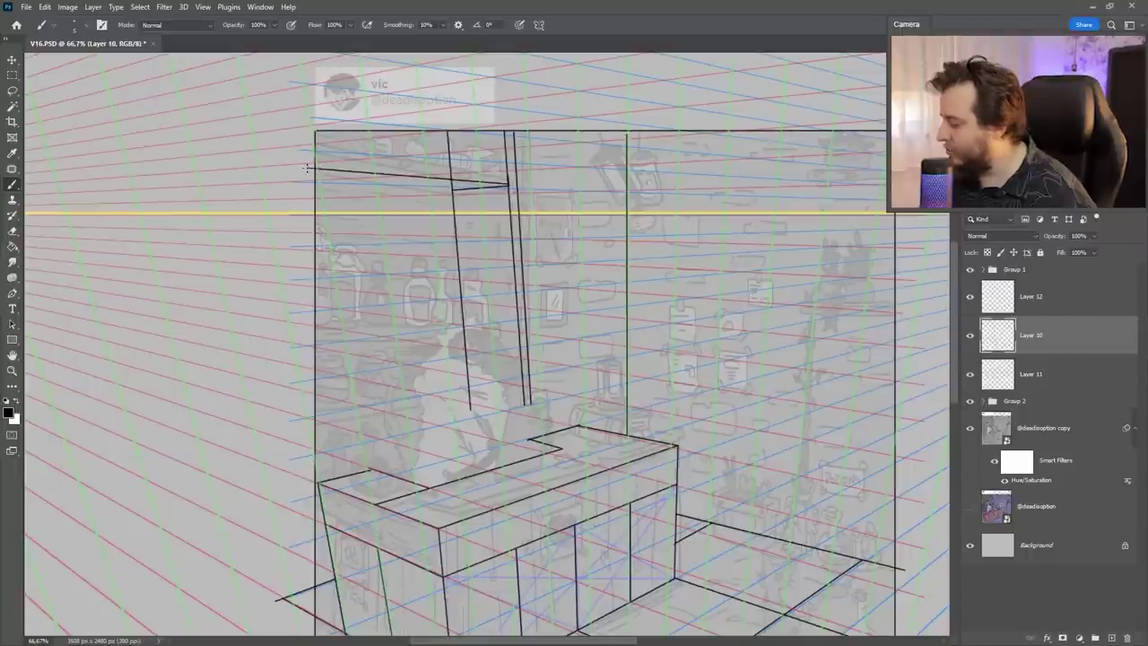
pyautogui.moveTo(308, 178); pyautogui.dragTo(455, 185)
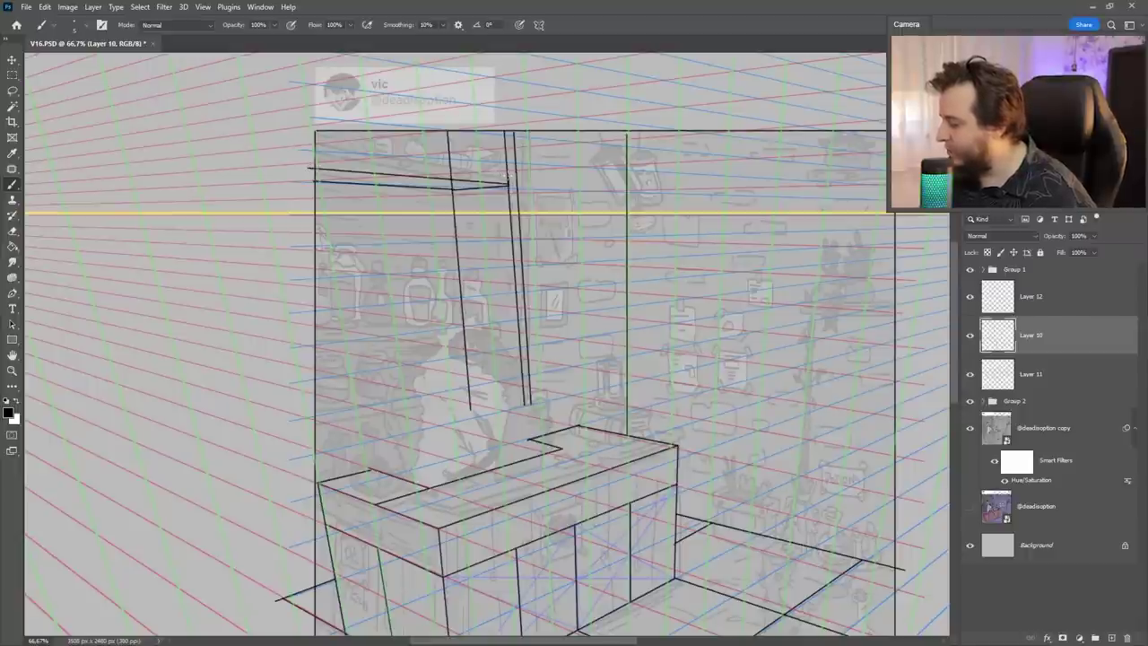
pyautogui.moveTo(316, 160); pyautogui.dragTo(509, 178)
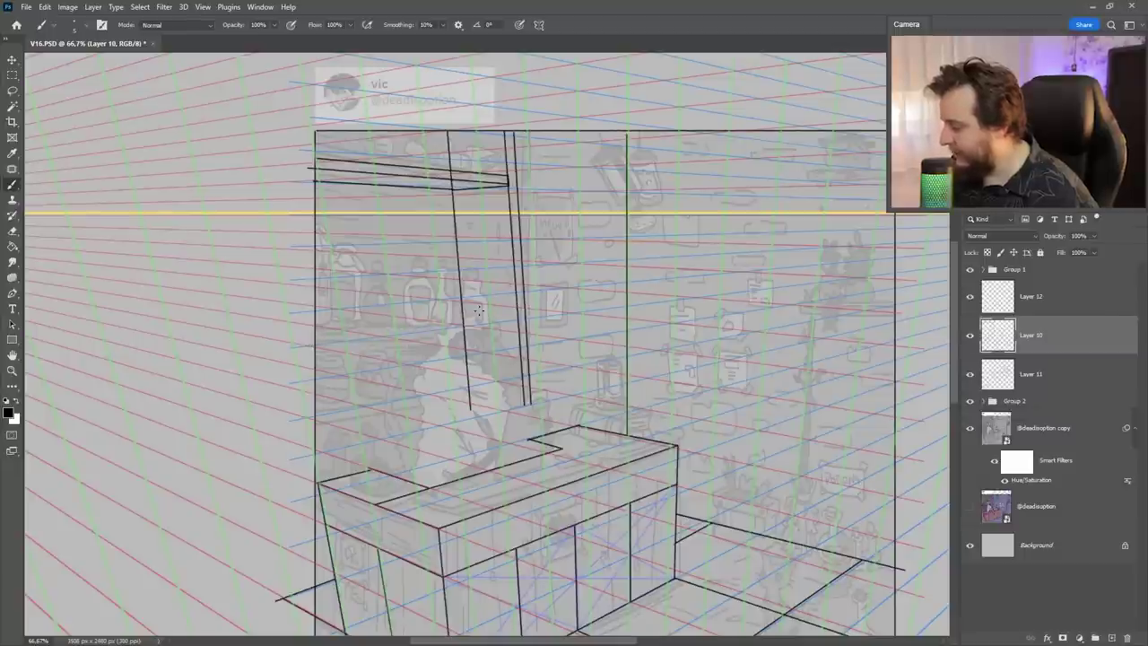
# Add the middle shelf edges running to the left wall edge.
pyautogui.keyDown('shift'); pyautogui.click(517, 308); pyautogui.keyUp('shift')
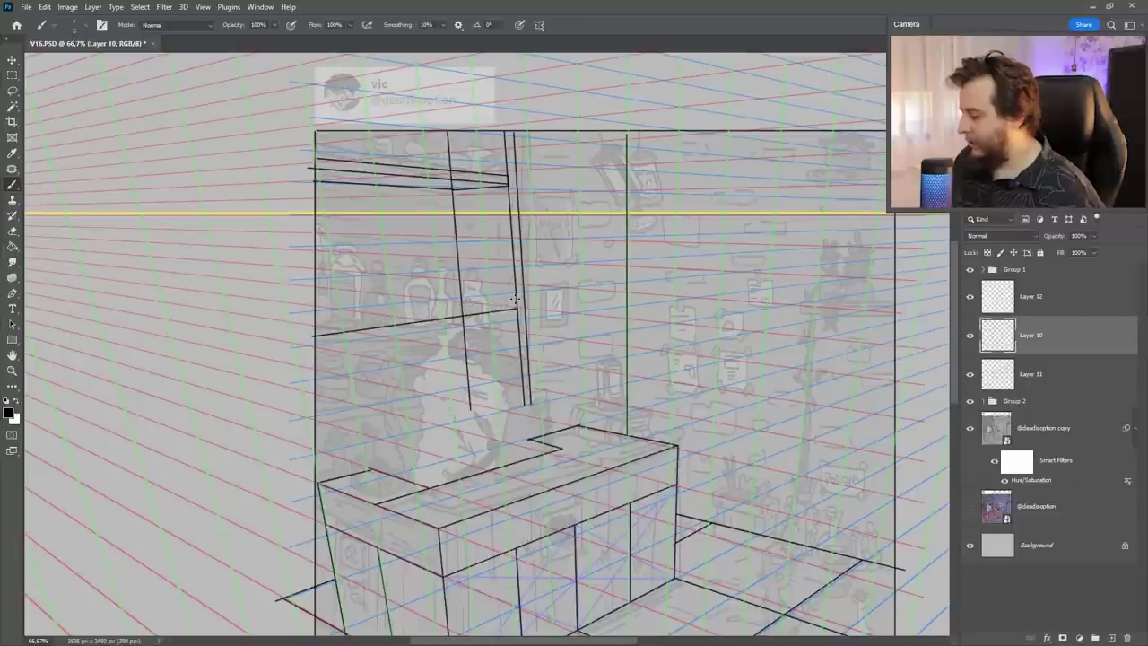
pyautogui.keyDown('shift'); pyautogui.click(314, 328); pyautogui.keyUp('shift')
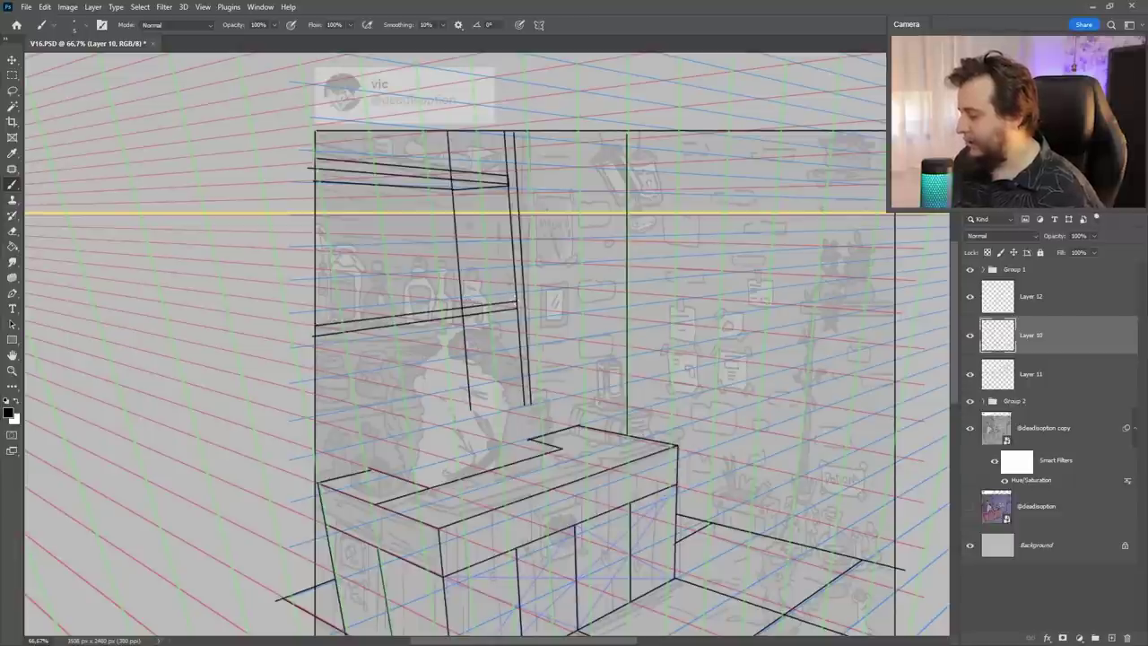
pyautogui.keyDown('shift'); pyautogui.click(459, 295); pyautogui.keyUp('shift')
pyautogui.keyDown('shift'); pyautogui.click(308, 311); pyautogui.keyUp('shift')
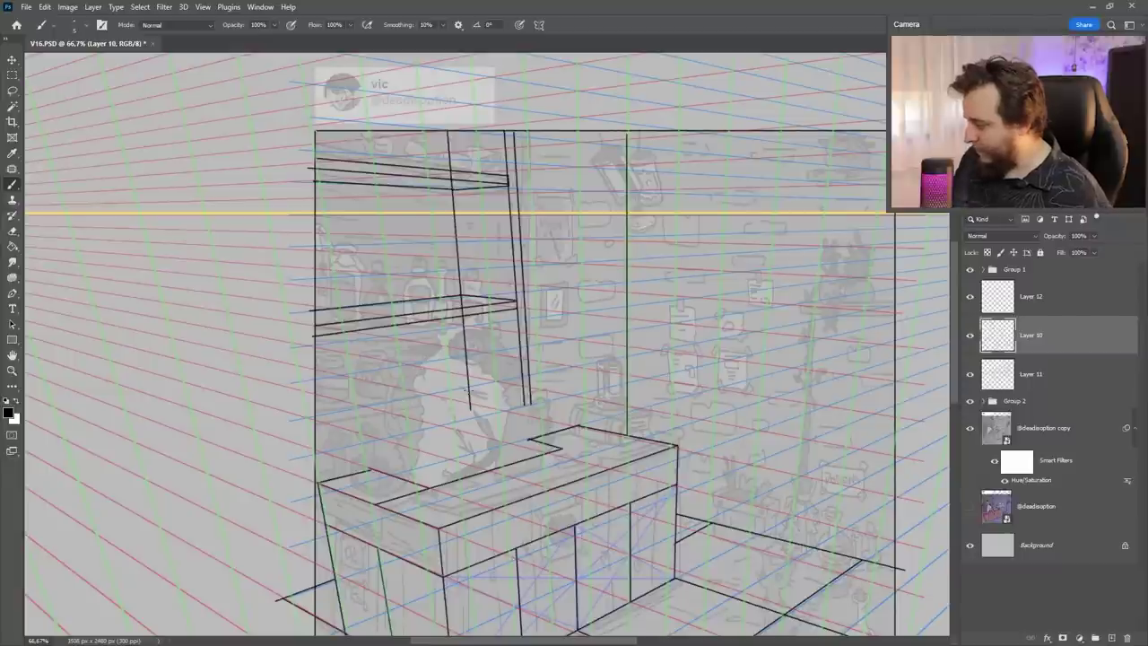
pyautogui.moveTo(547, 396); pyautogui.dragTo(483, 393)
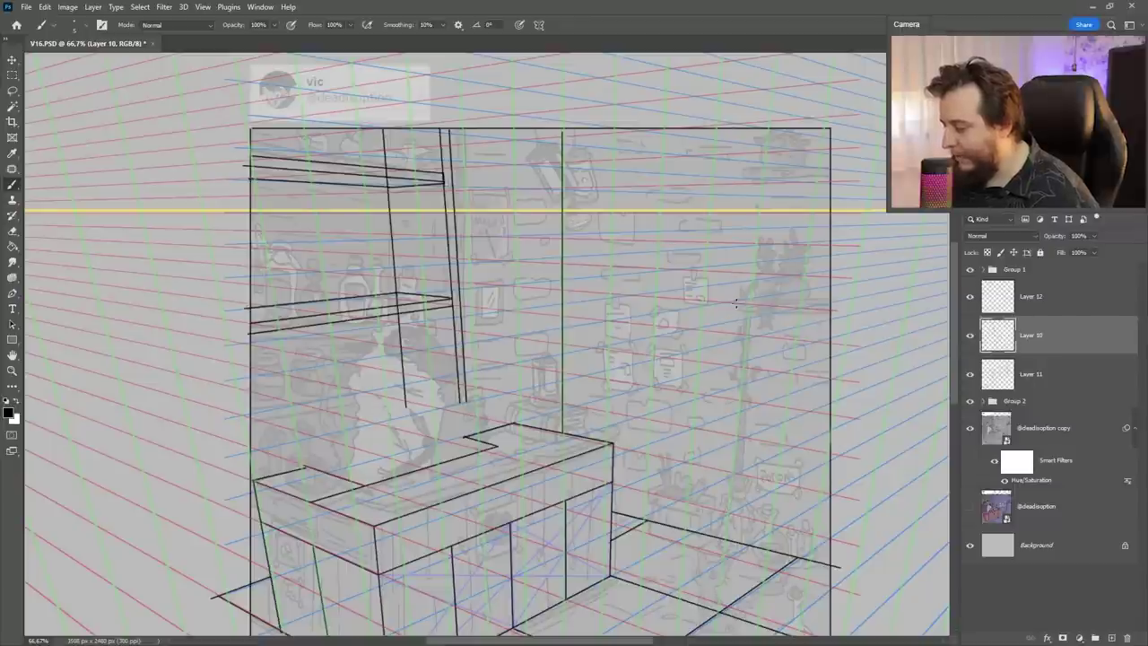
# Draw the right shelf's doubled bottom edges, right side, top edge and left side.
pyautogui.moveTo(832, 311); pyautogui.dragTo(695, 307)
pyautogui.moveTo(834, 325); pyautogui.dragTo(697, 311)
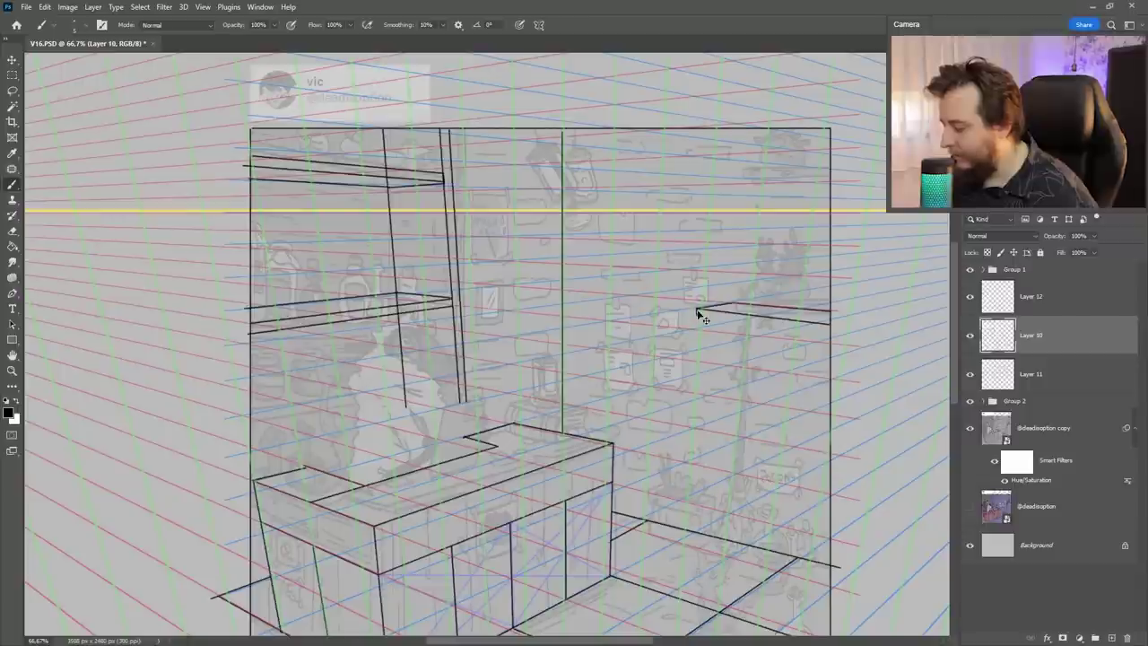
pyautogui.moveTo(829, 333); pyautogui.dragTo(695, 318)
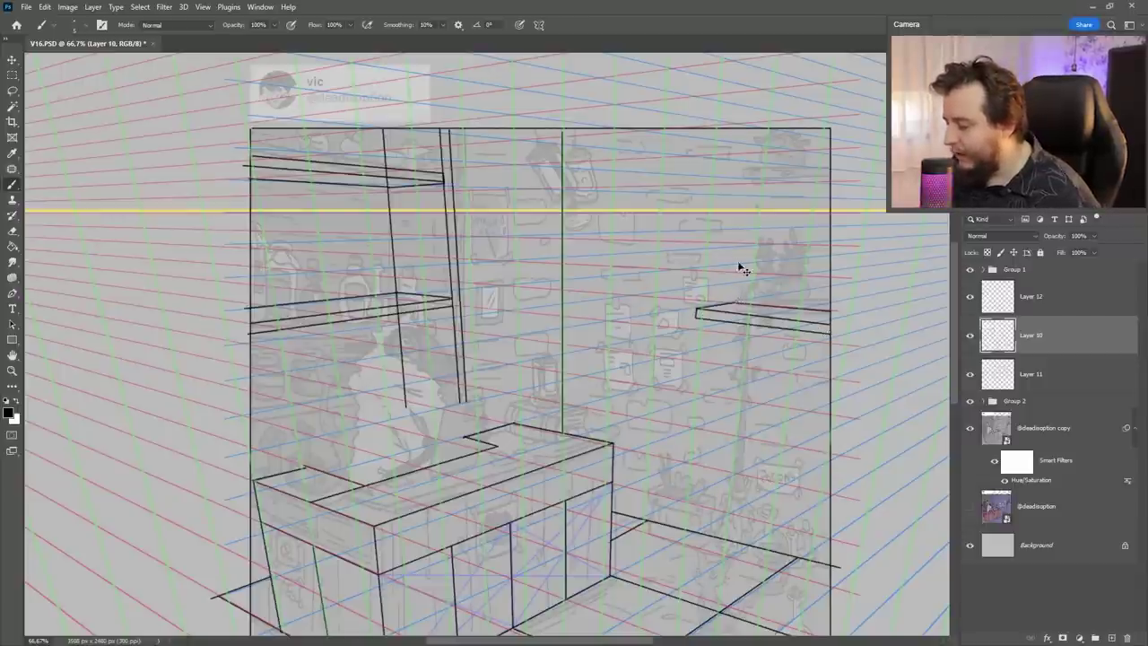
pyautogui.moveTo(743, 186); pyautogui.dragTo(738, 300)
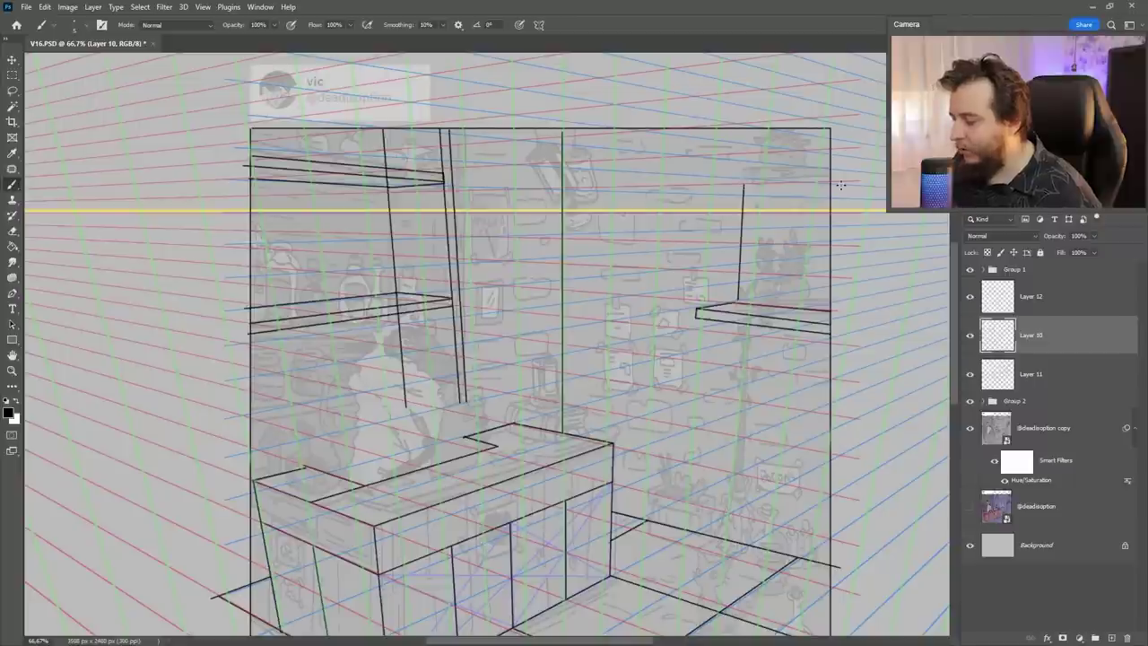
pyautogui.moveTo(829, 181); pyautogui.dragTo(742, 185)
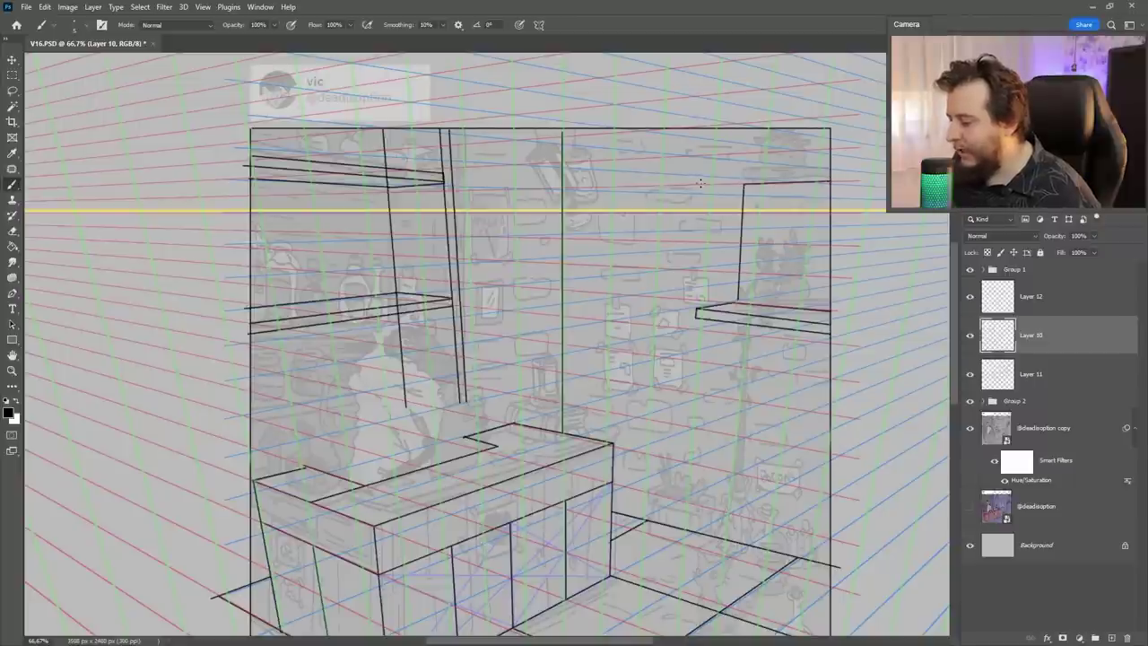
pyautogui.moveTo(698, 305)
pyautogui.mouseDown()
pyautogui.moveTo(698, 168)
pyautogui.moveTo(742, 184)
pyautogui.moveTo(836, 155)
pyautogui.mouseUp()
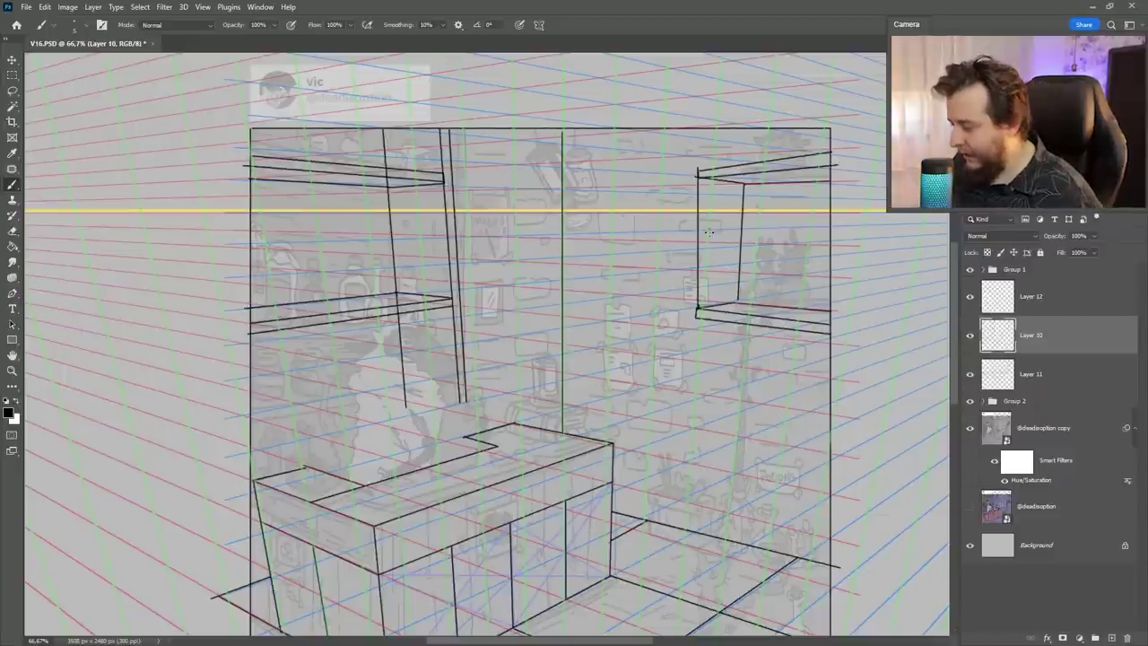
# Replace the shelf's straight left side with a slanted one, comparing via undo and redo.
pyautogui.press('e')
pyautogui.moveTo(697, 168); pyautogui.dragTo(697, 314)
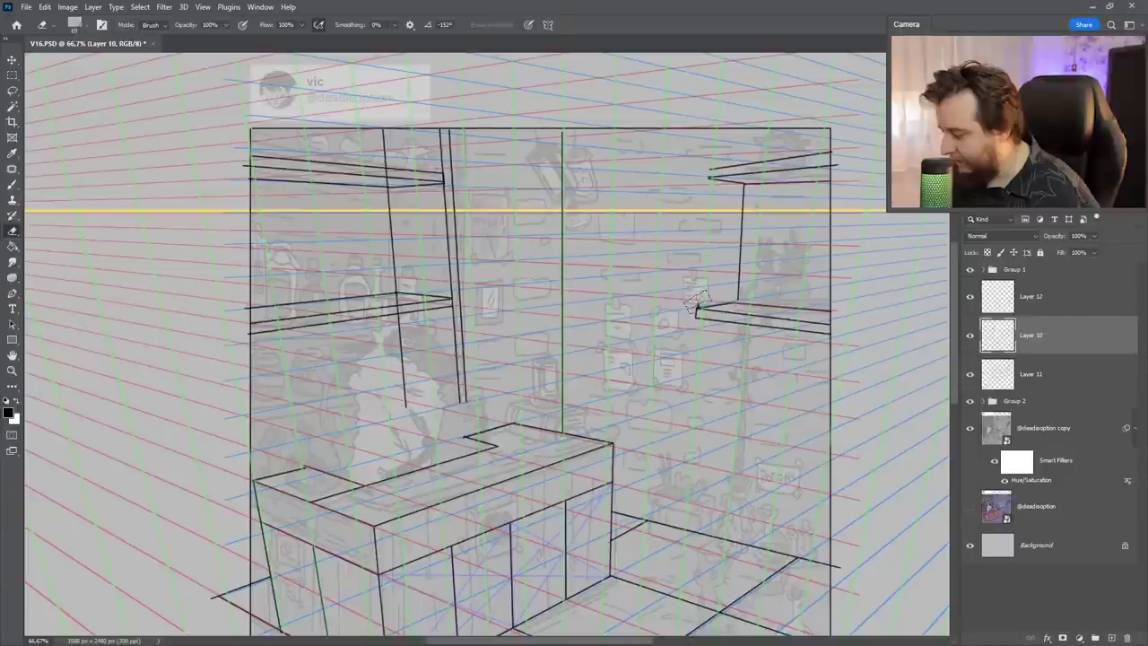
pyautogui.press('b')
pyautogui.moveTo(708, 169); pyautogui.dragTo(695, 306)
pyautogui.hotkey('ctrl', 'z')
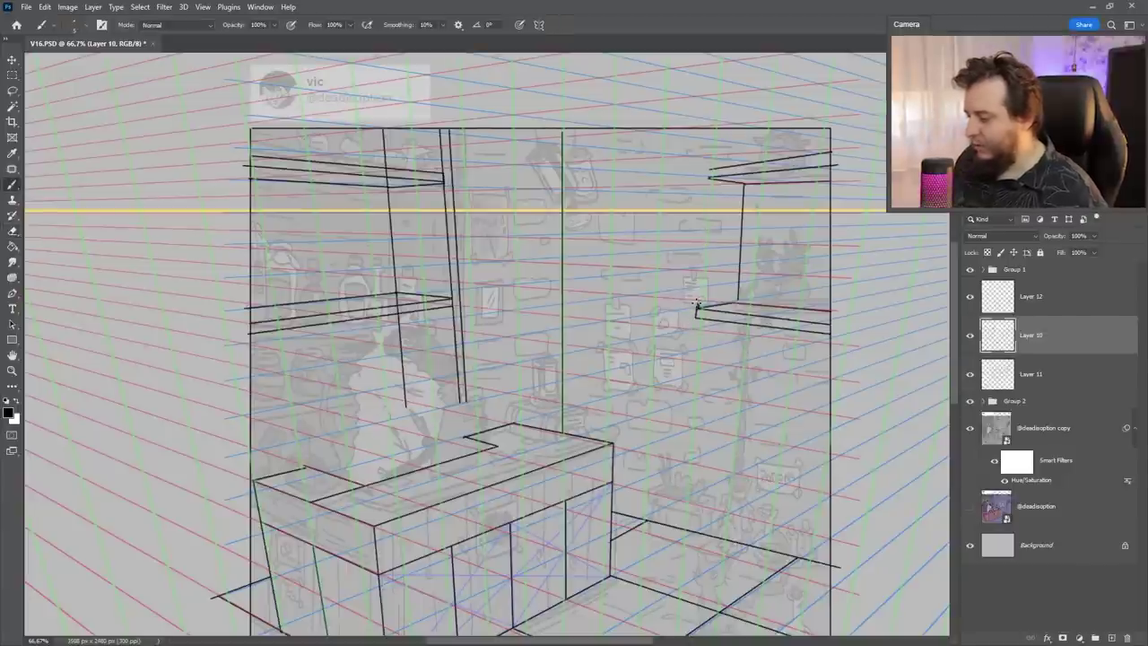
pyautogui.hotkey('ctrl', 'shift', 'z')
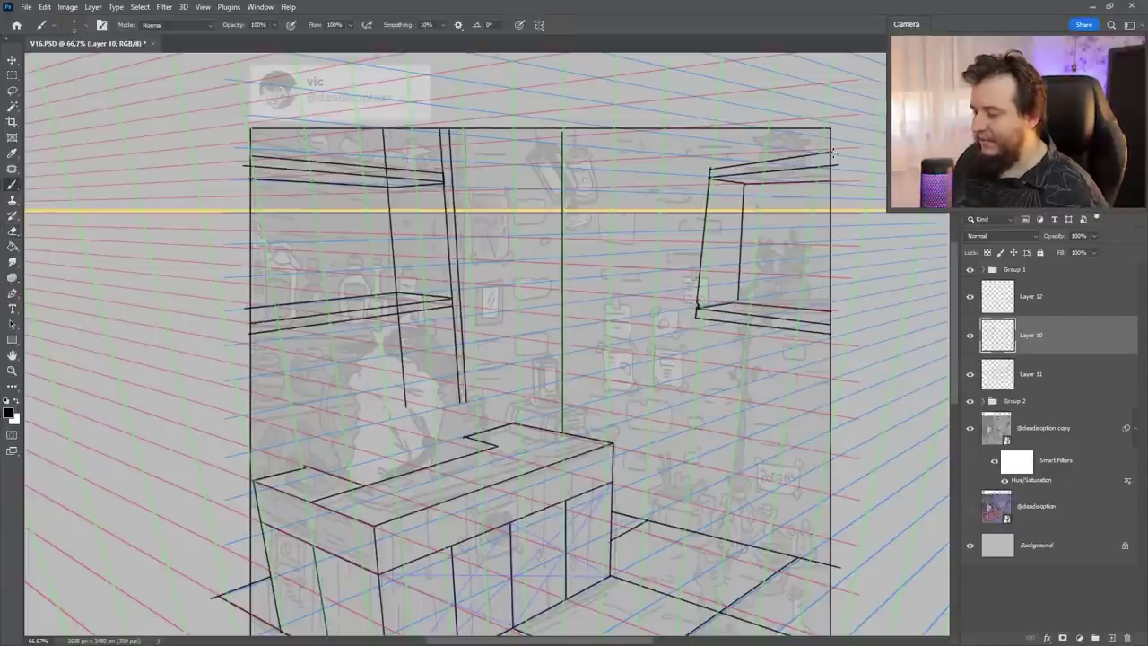
# Check the whole drawing zoomed out, then ink the shelf's doubled top board lines.
pyautogui.scroll(-1, 789, 286)
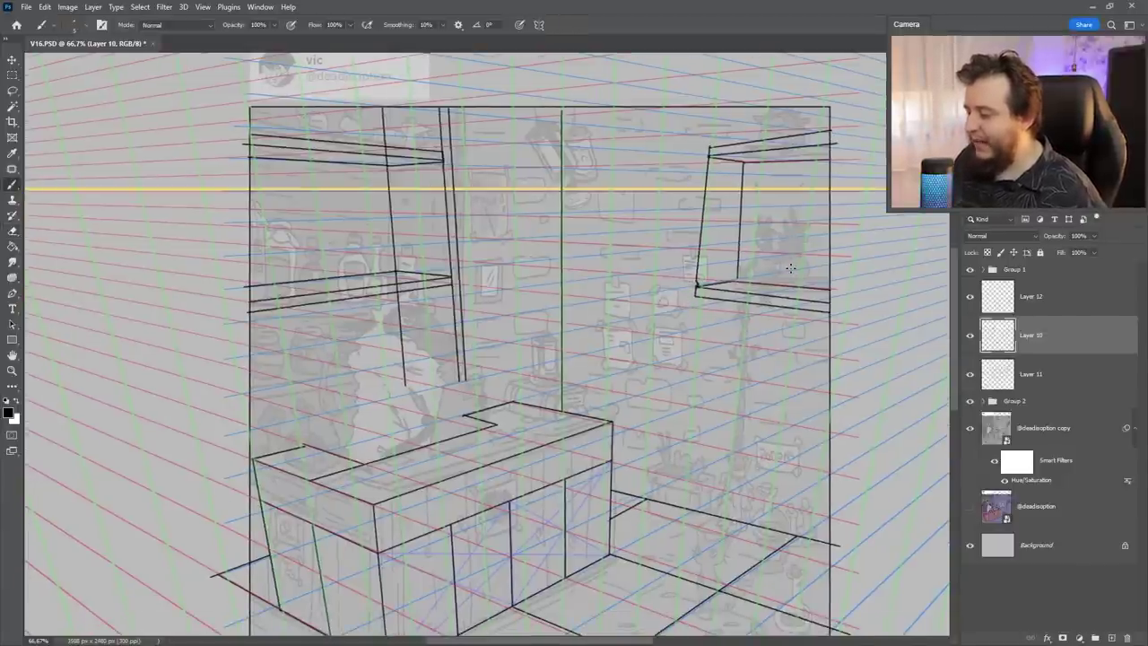
pyautogui.press('z')
pyautogui.keyDown('alt'); pyautogui.click(575, 338); pyautogui.keyUp('alt')
pyautogui.moveTo(601, 353); pyautogui.dragTo(622, 342)
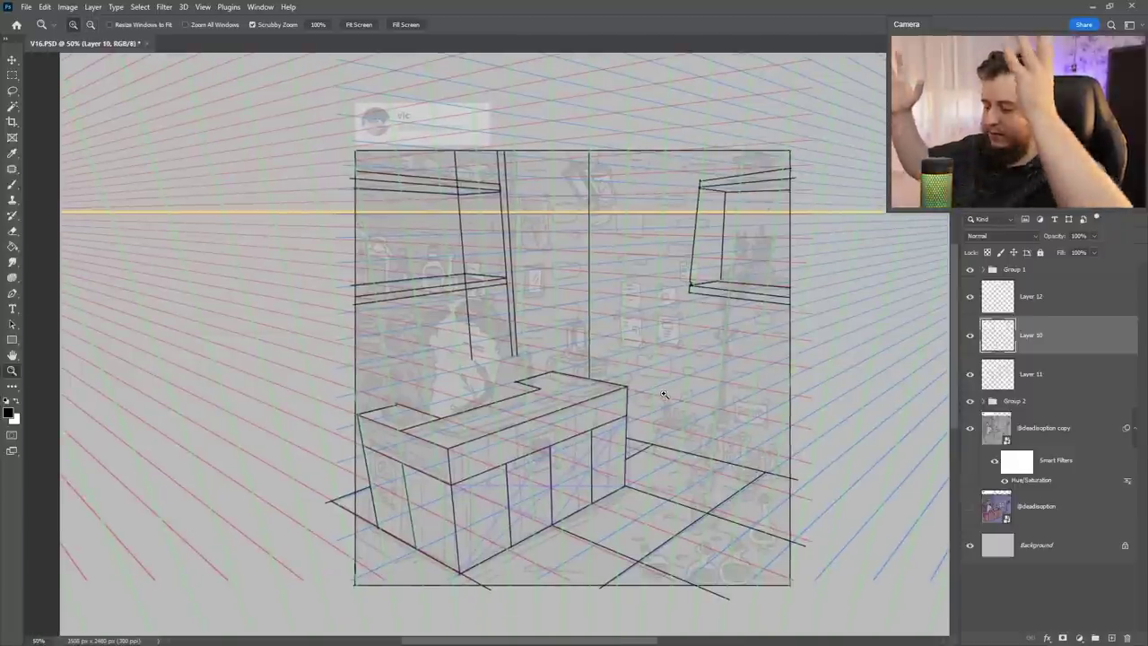
pyautogui.click(668, 328)
pyautogui.press('e')
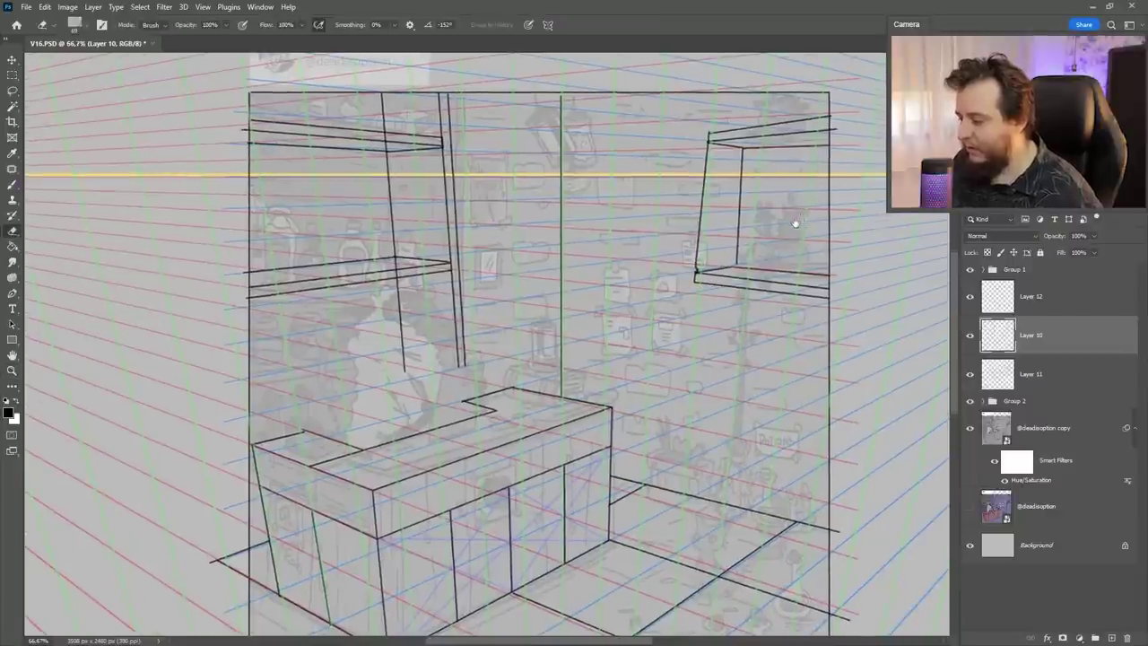
pyautogui.moveTo(795, 224); pyautogui.dragTo(771, 246)
pyautogui.press('b')
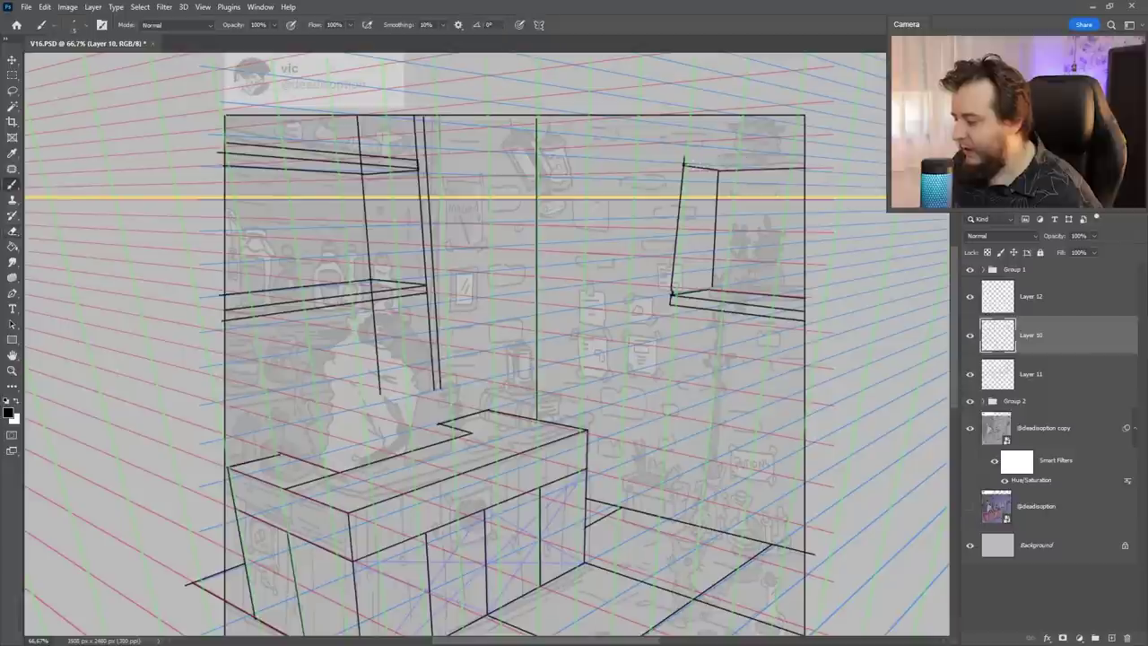
pyautogui.keyDown('shift'); pyautogui.click(804, 158); pyautogui.keyUp('shift')
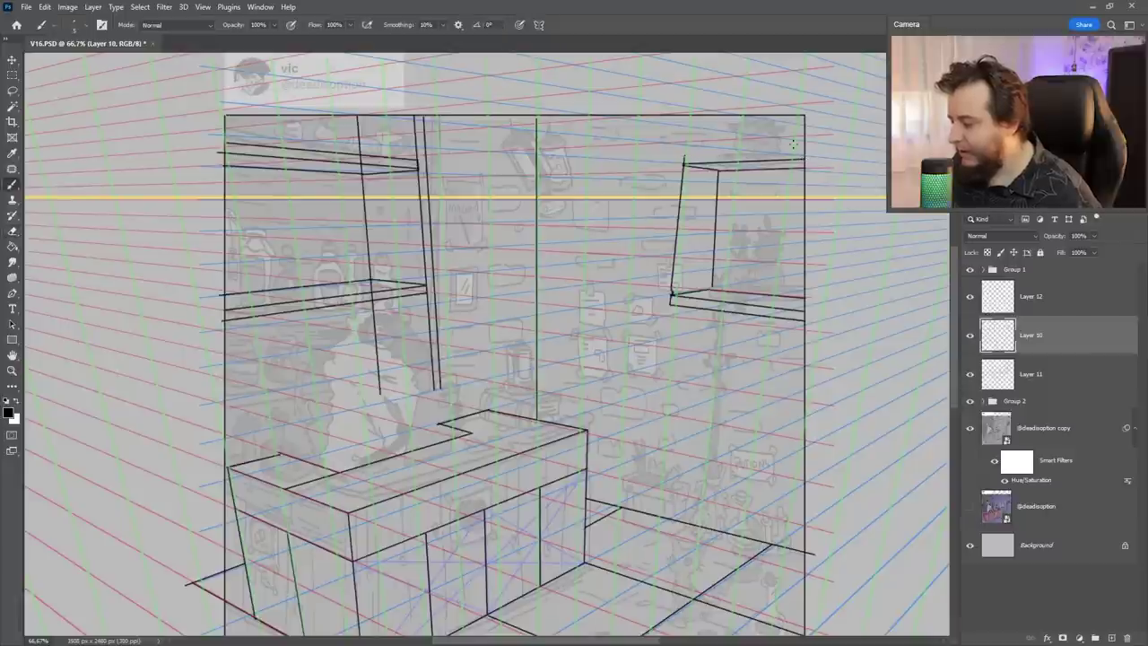
pyautogui.click(683, 158)
pyautogui.keyDown('shift'); pyautogui.click(800, 149); pyautogui.keyUp('shift')
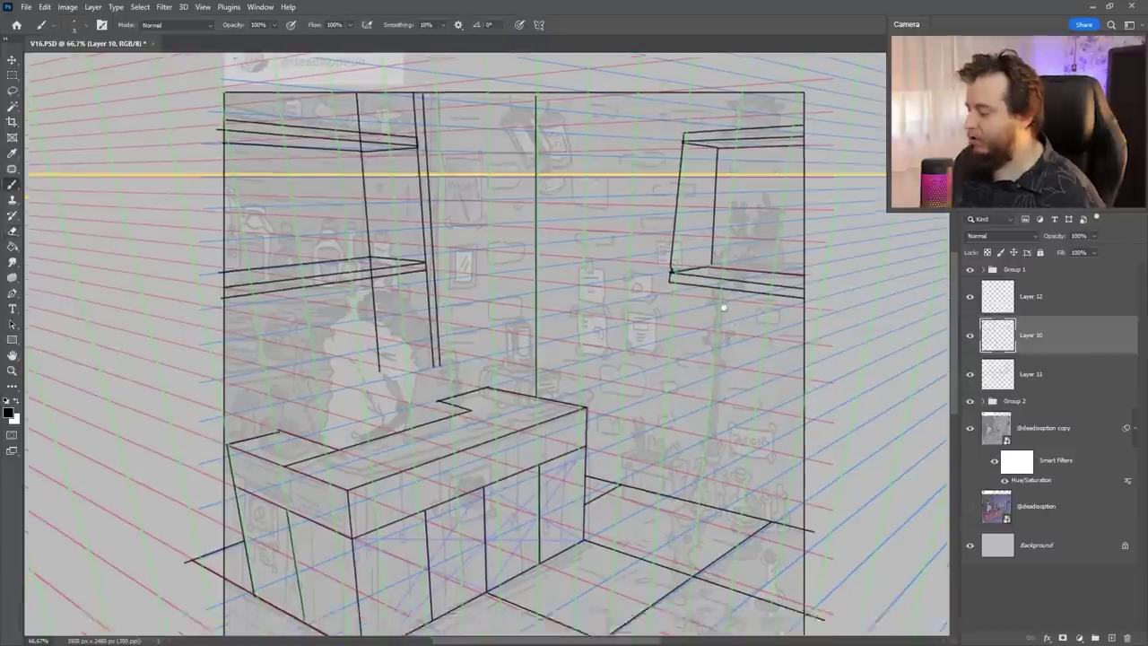
pyautogui.scroll(-3, 724, 302)
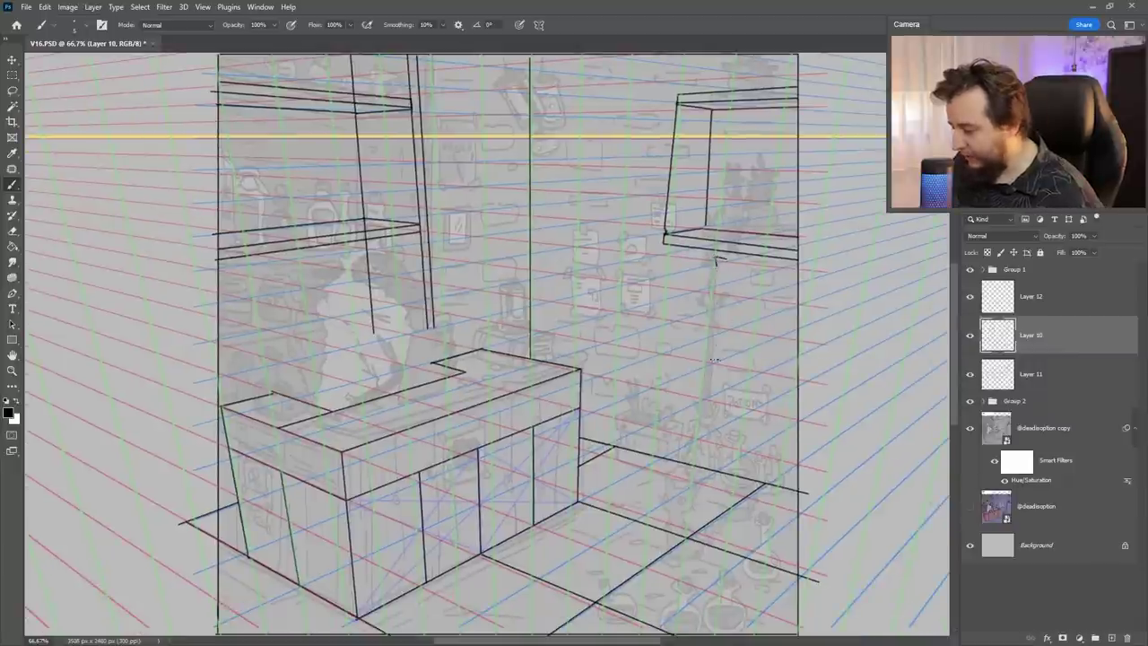
# Draw a broom with a two-sided handle and bristle head below the right shelf.
pyautogui.keyDown('shift'); pyautogui.click(702, 427); pyautogui.keyUp('shift')
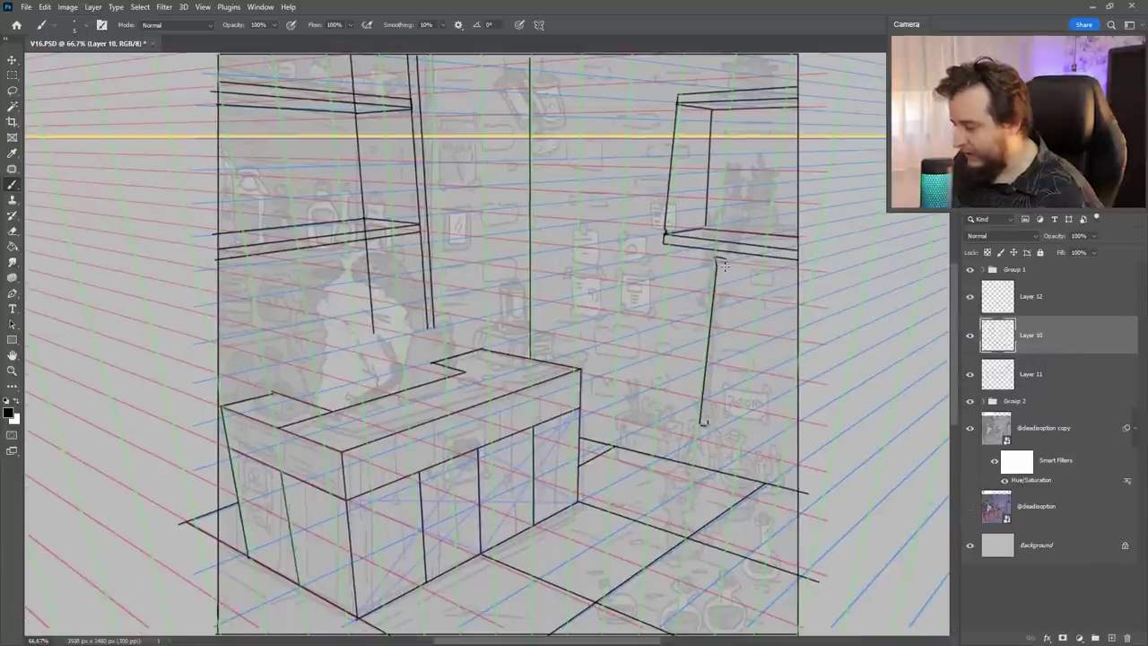
pyautogui.moveTo(706, 423); pyautogui.dragTo(722, 262)
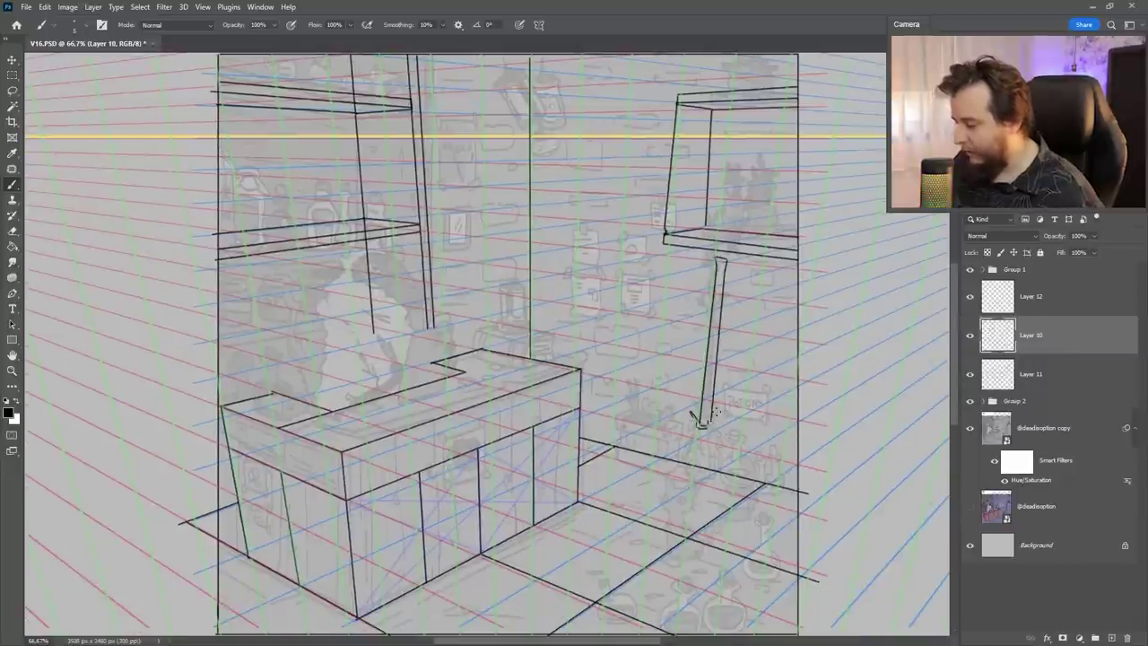
pyautogui.moveTo(697, 425)
pyautogui.mouseDown()
pyautogui.moveTo(680, 459)
pyautogui.moveTo(720, 411)
pyautogui.mouseUp()
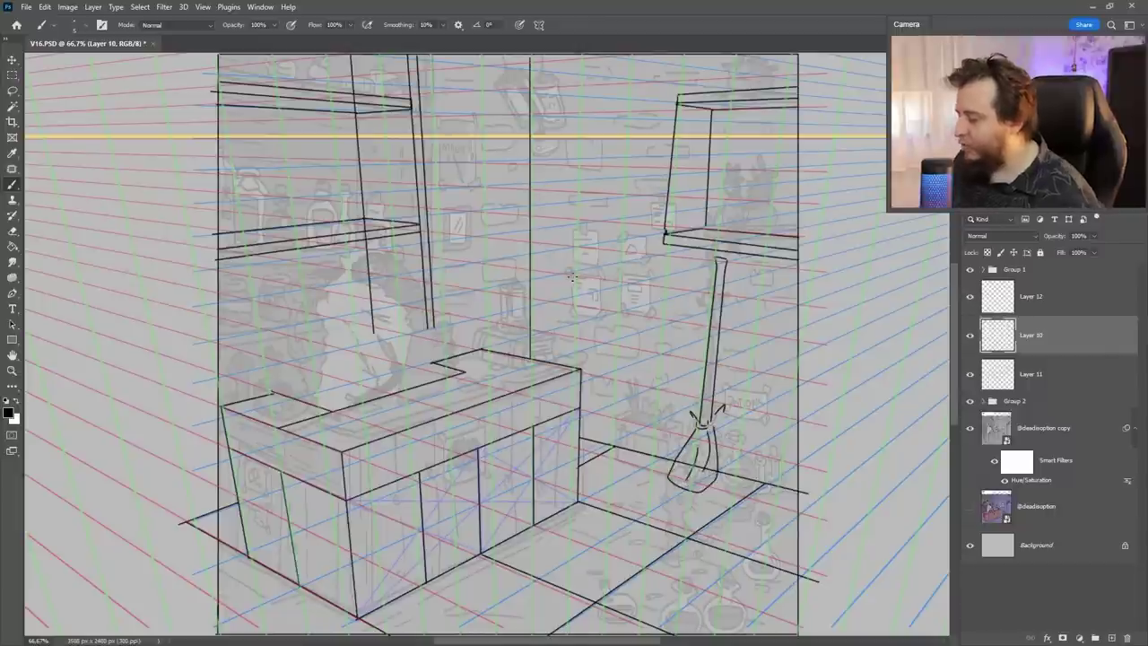
# Draw four small rectangular frames on the back wall.
pyautogui.moveTo(601, 280); pyautogui.dragTo(570, 276)
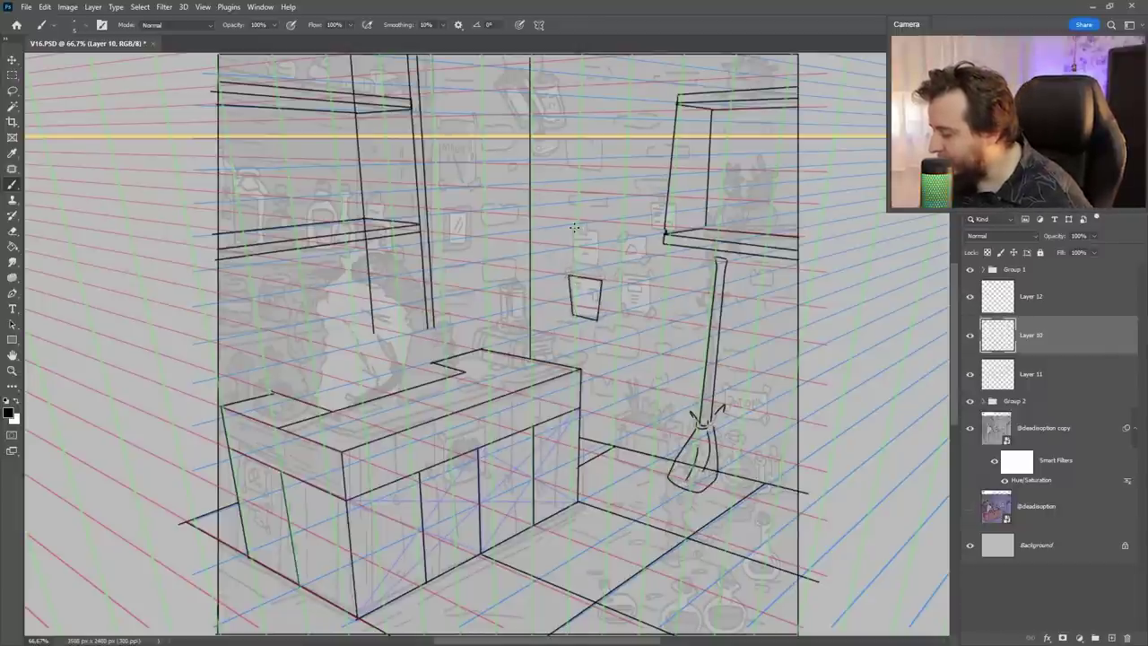
pyautogui.moveTo(596, 231); pyautogui.dragTo(598, 265)
pyautogui.moveTo(623, 237); pyautogui.dragTo(646, 263)
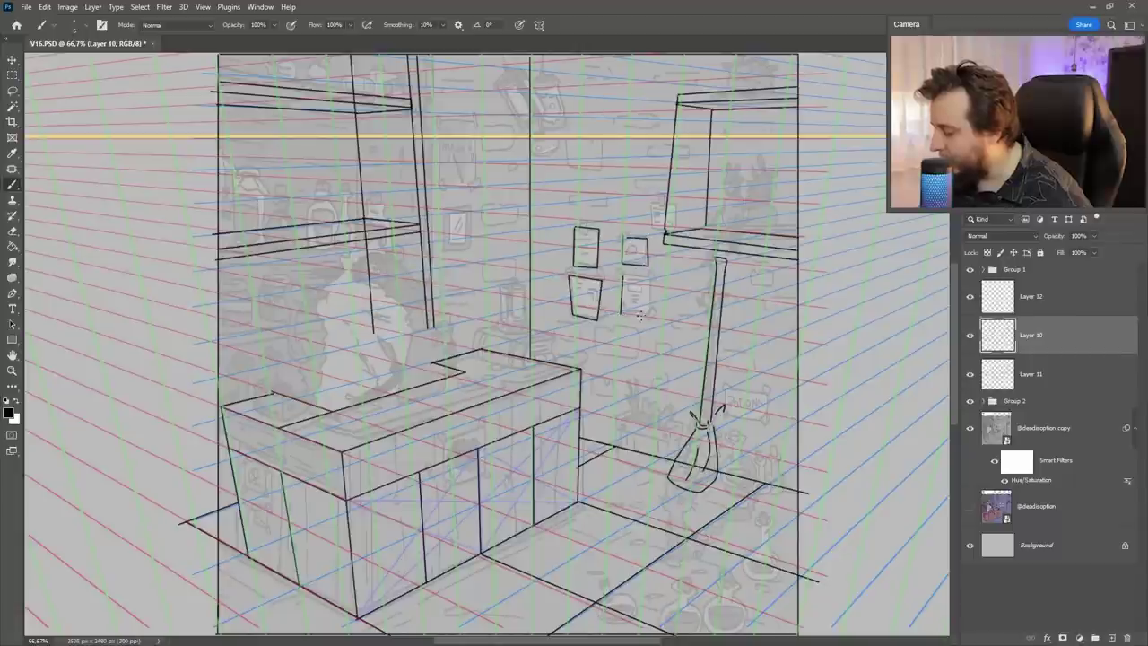
pyautogui.moveTo(622, 316); pyautogui.dragTo(648, 314)
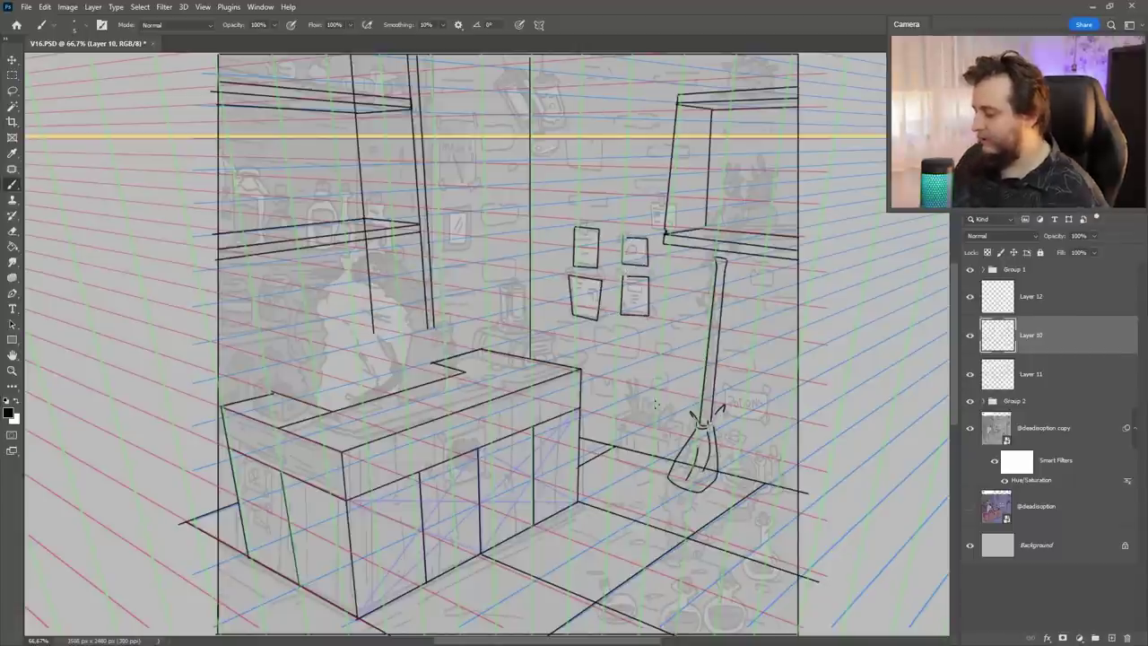
pyautogui.moveTo(655, 405); pyautogui.dragTo(720, 449)
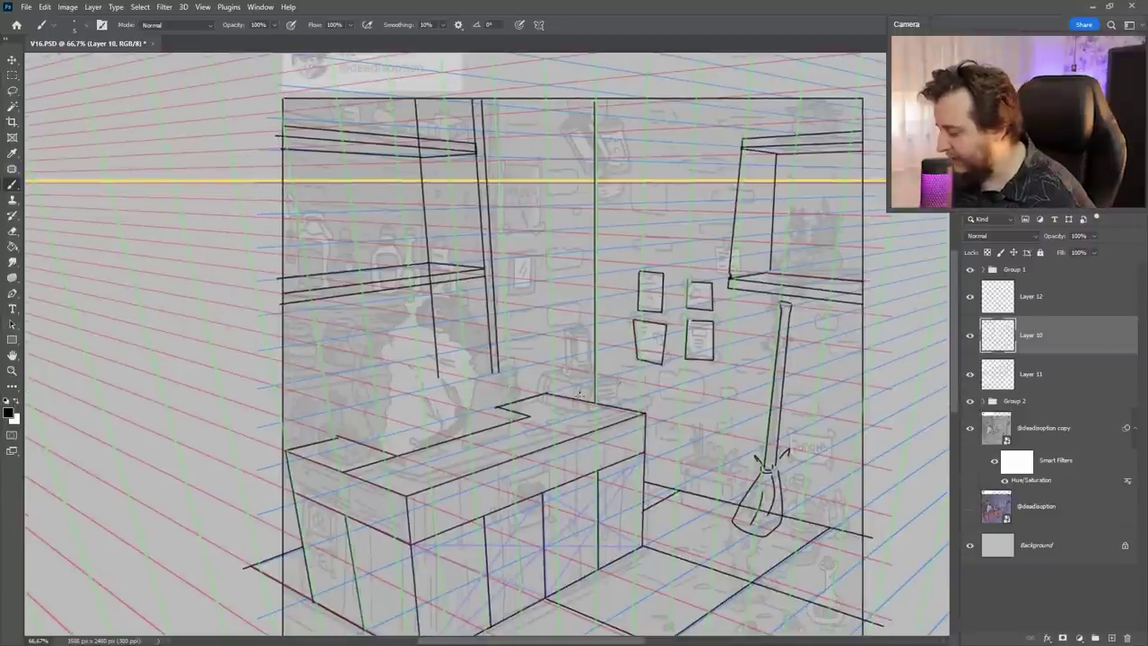
# Draw a small box on the counter top, removing an extra back edge.
pyautogui.moveTo(579, 397)
pyautogui.mouseDown()
pyautogui.moveTo(619, 383)
pyautogui.moveTo(619, 409)
pyautogui.mouseUp()
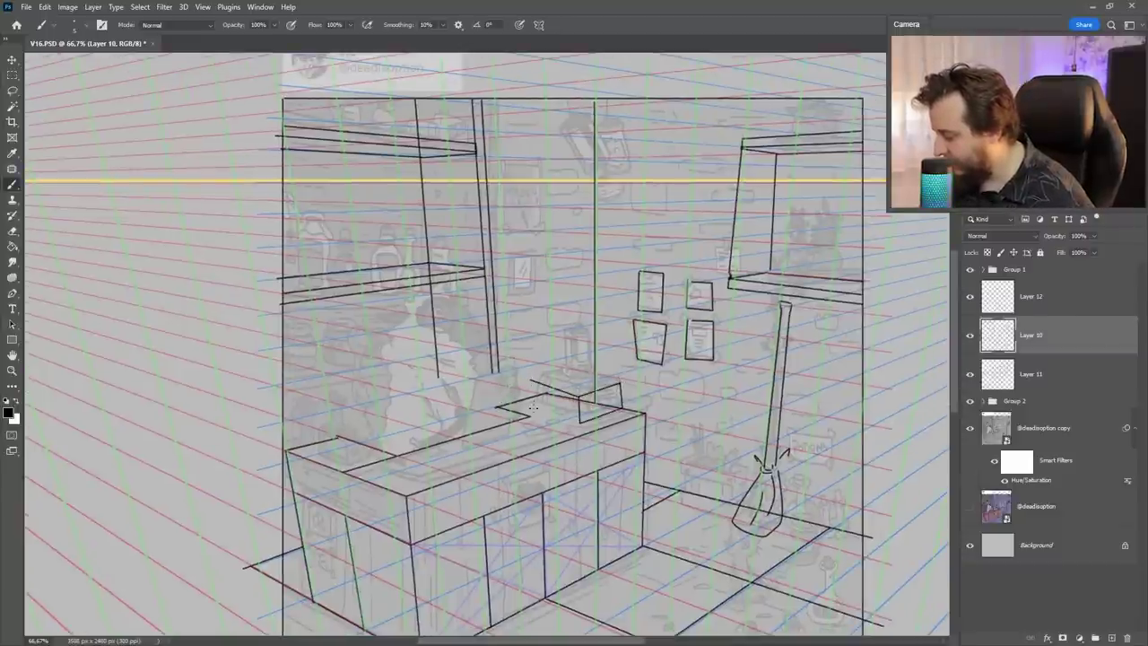
pyautogui.moveTo(531, 380)
pyautogui.mouseDown()
pyautogui.moveTo(567, 368)
pyautogui.moveTo(620, 384)
pyautogui.mouseUp()
pyautogui.moveTo(529, 382)
pyautogui.mouseDown()
pyautogui.moveTo(564, 370)
pyautogui.moveTo(577, 400)
pyautogui.moveTo(579, 368)
pyautogui.mouseUp()
pyautogui.press('b')
pyautogui.hotkey('ctrl', 'z')
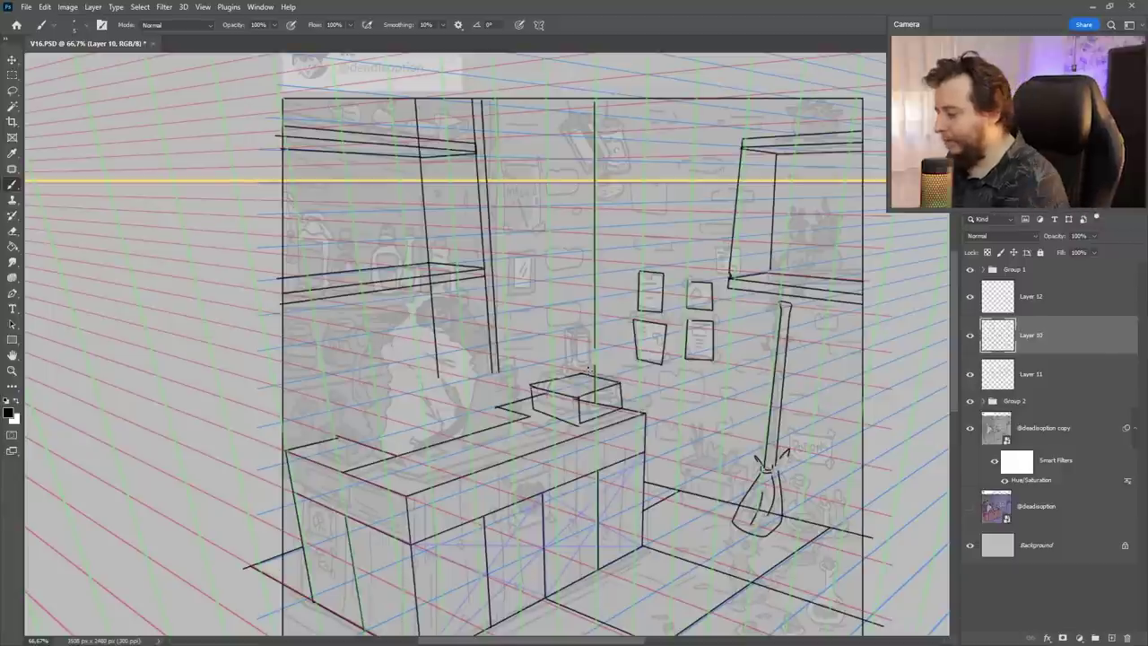
# Ink the wall frames' vertical edges and close the top of the upper frame.
pyautogui.moveTo(507, 258); pyautogui.dragTo(508, 301)
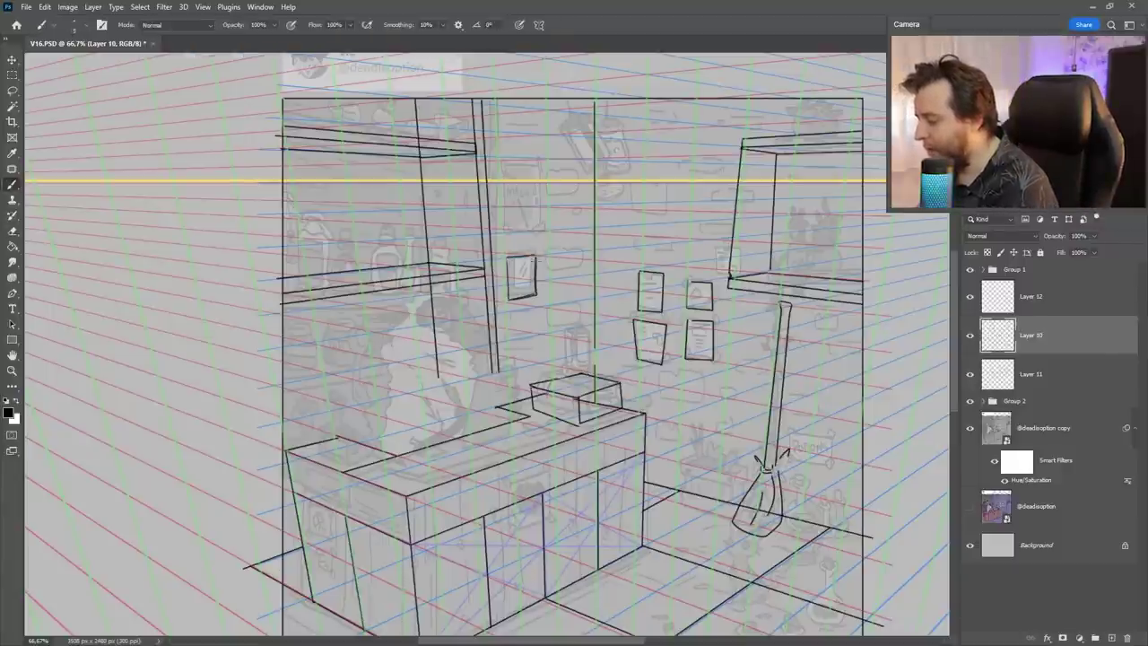
pyautogui.moveTo(504, 161); pyautogui.dragTo(505, 229)
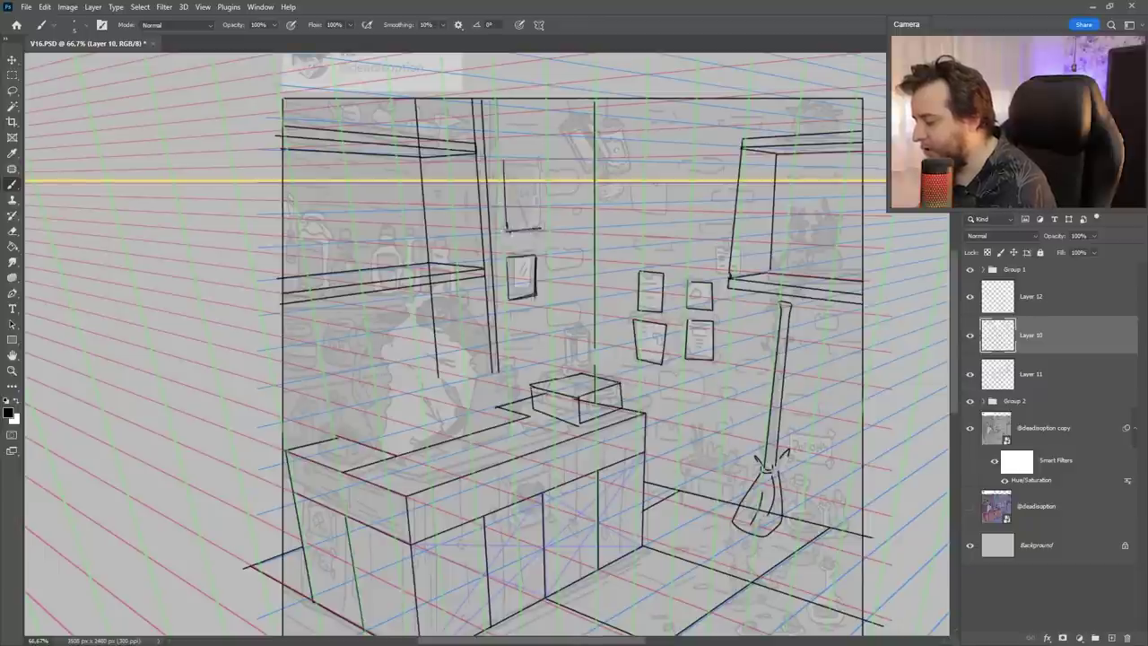
pyautogui.moveTo(504, 160); pyautogui.dragTo(539, 159)
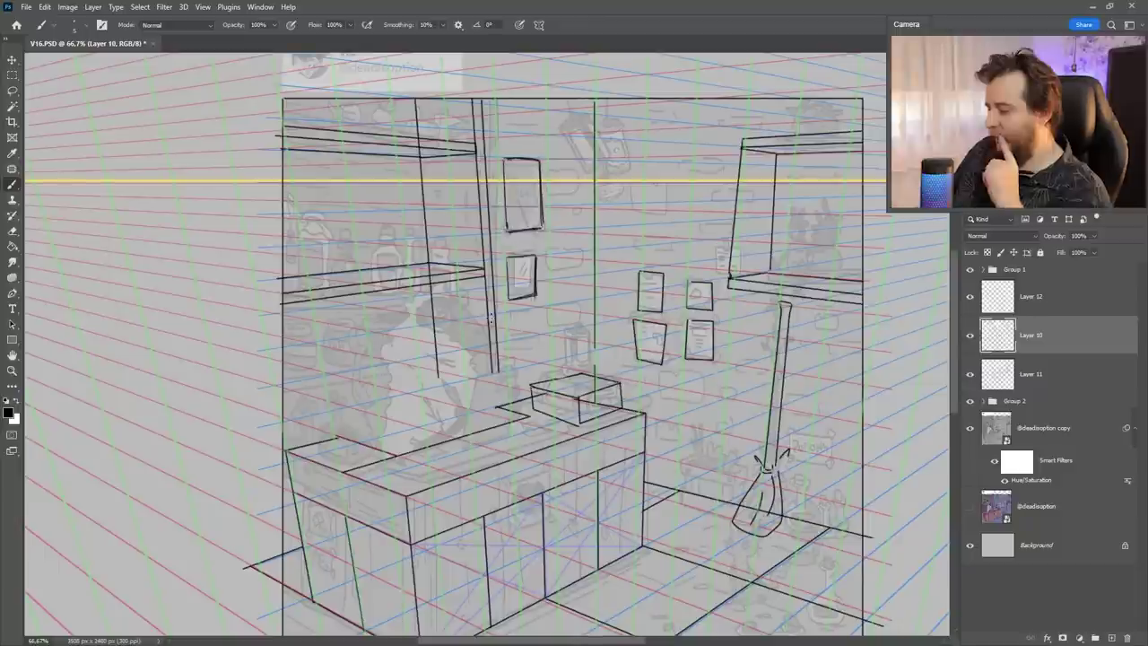
pyautogui.moveTo(546, 453); pyautogui.dragTo(557, 383)
pyautogui.hotkey('ctrl', '-')
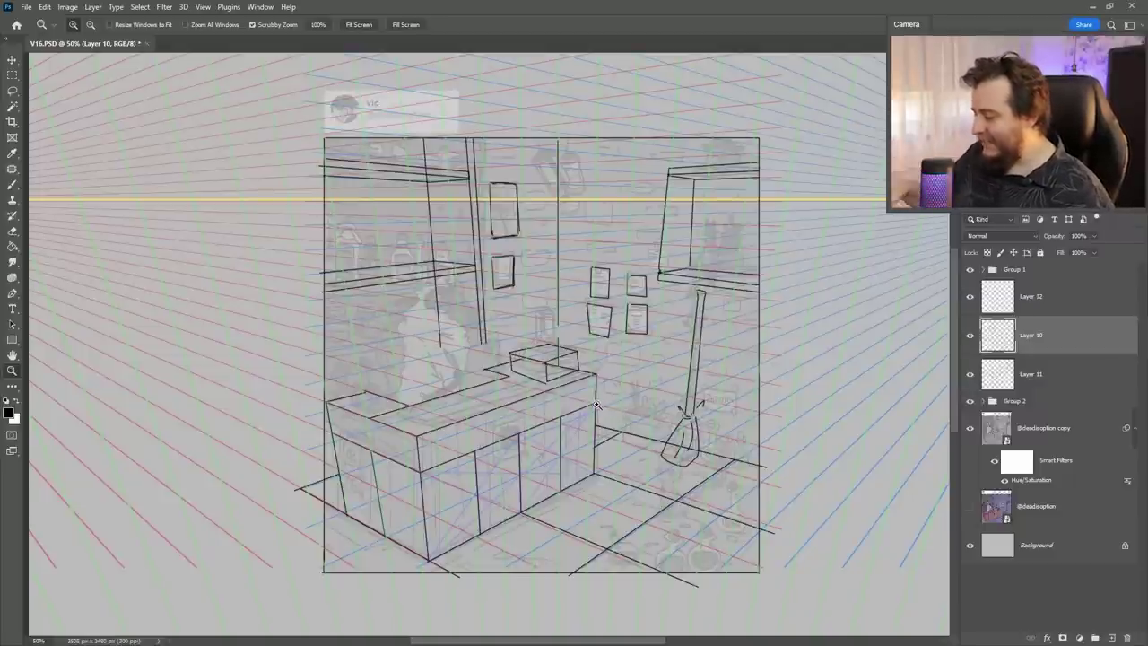
# Hide Layer 11 and the red Group 1 perspective lines.
pyautogui.moveTo(622, 392); pyautogui.dragTo(619, 403)
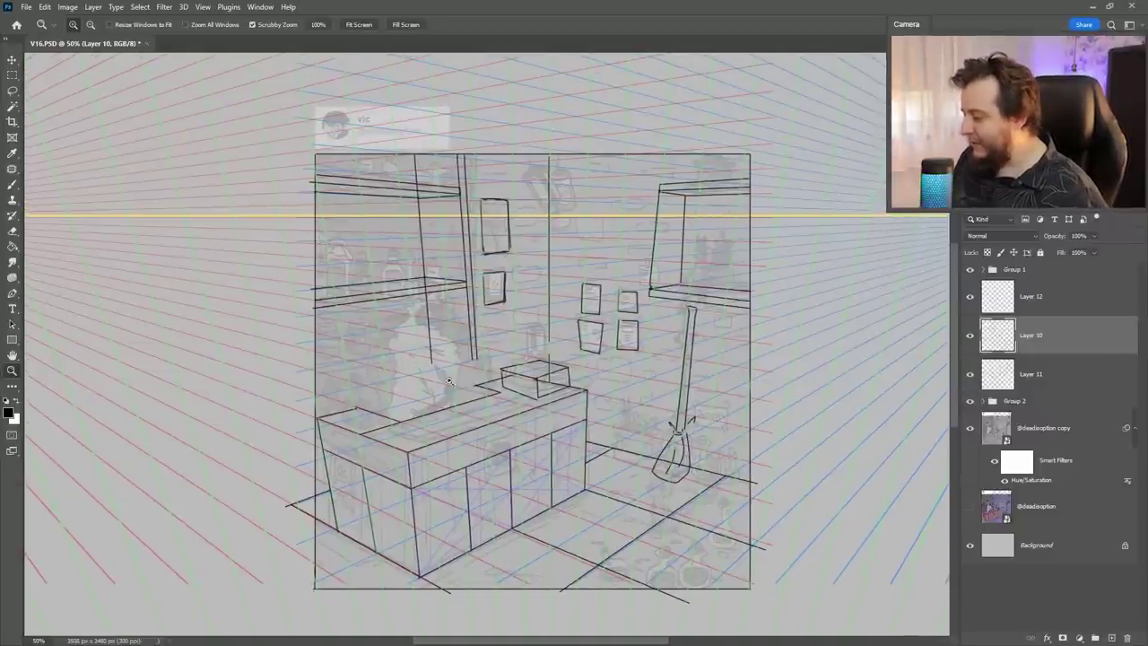
pyautogui.hotkey('ctrl', '+')
pyautogui.moveTo(499, 441); pyautogui.dragTo(509, 354)
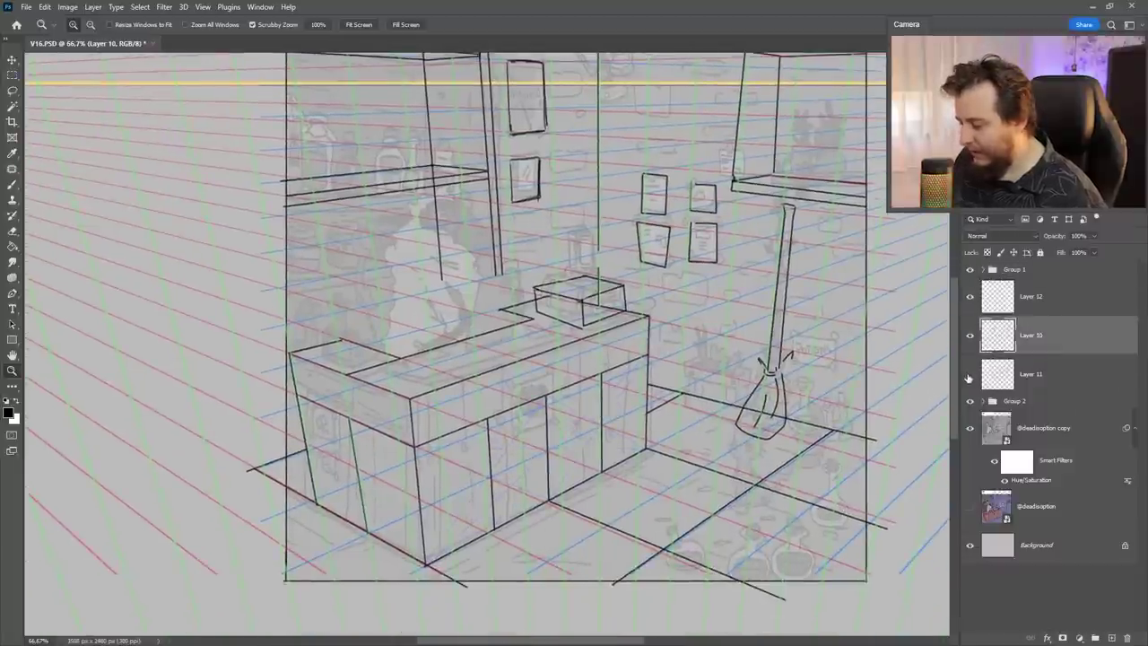
pyautogui.click(969, 375)
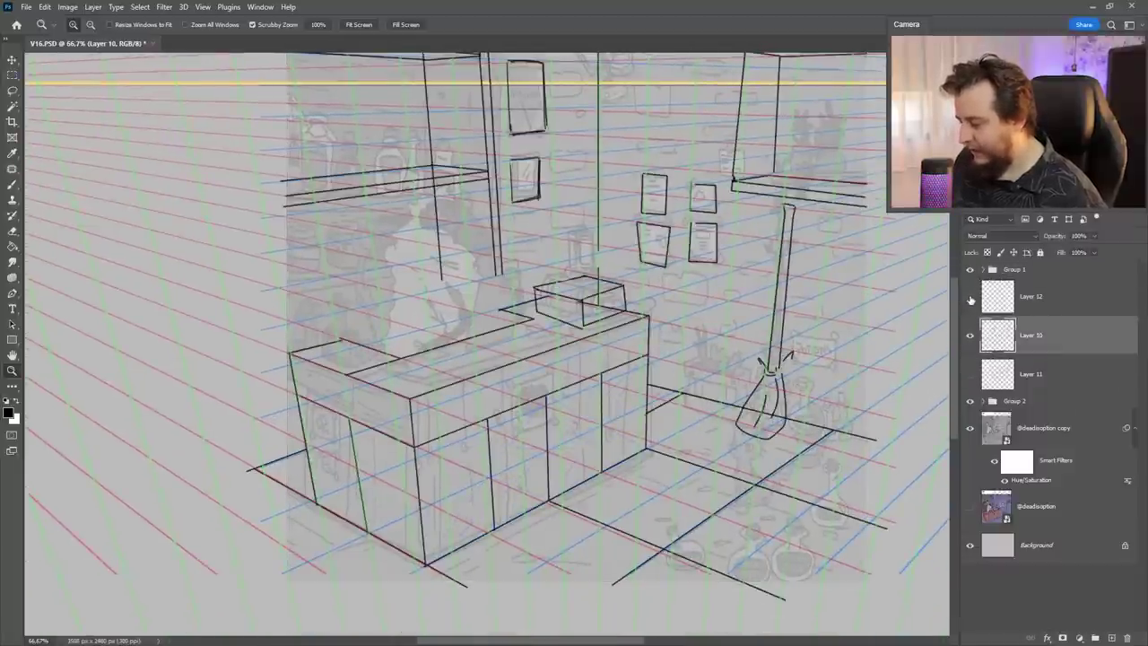
pyautogui.click(969, 297)
pyautogui.click(969, 428)
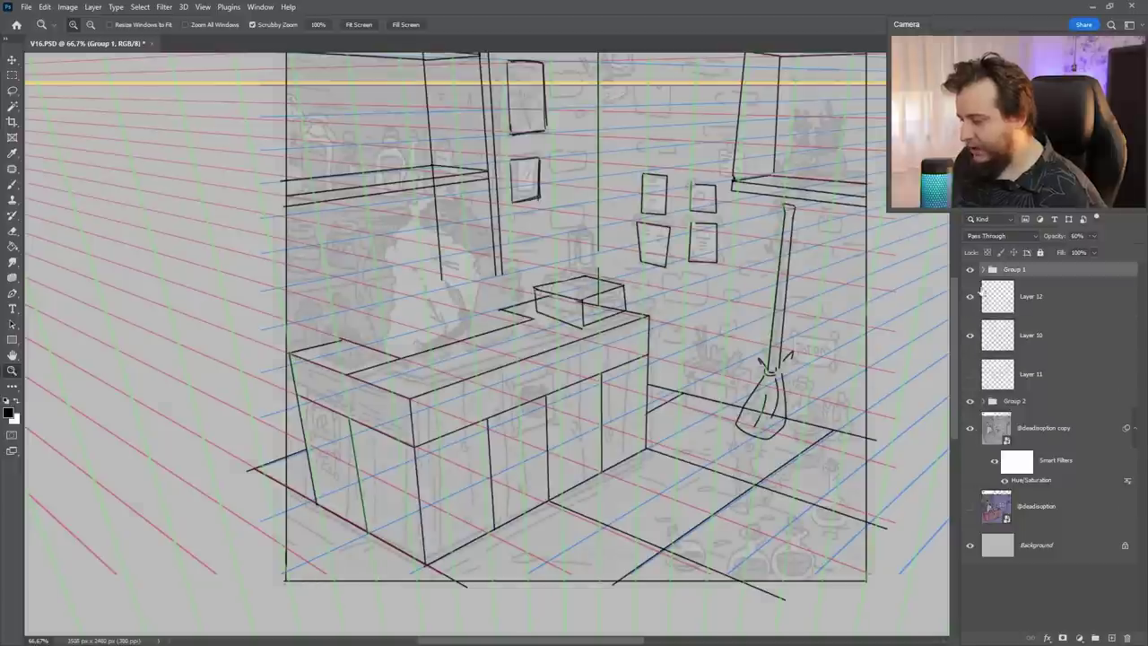
pyautogui.click(969, 269)
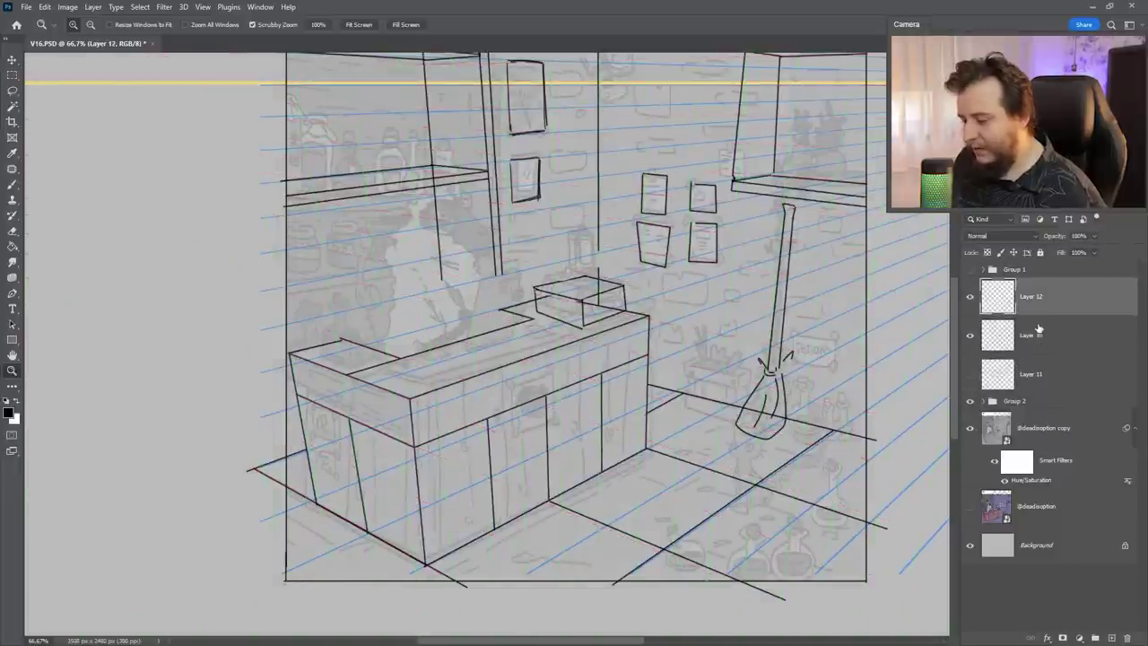
# Lower Layer 10's opacity and hide all perspective guide lines.
pyautogui.click(979, 343)
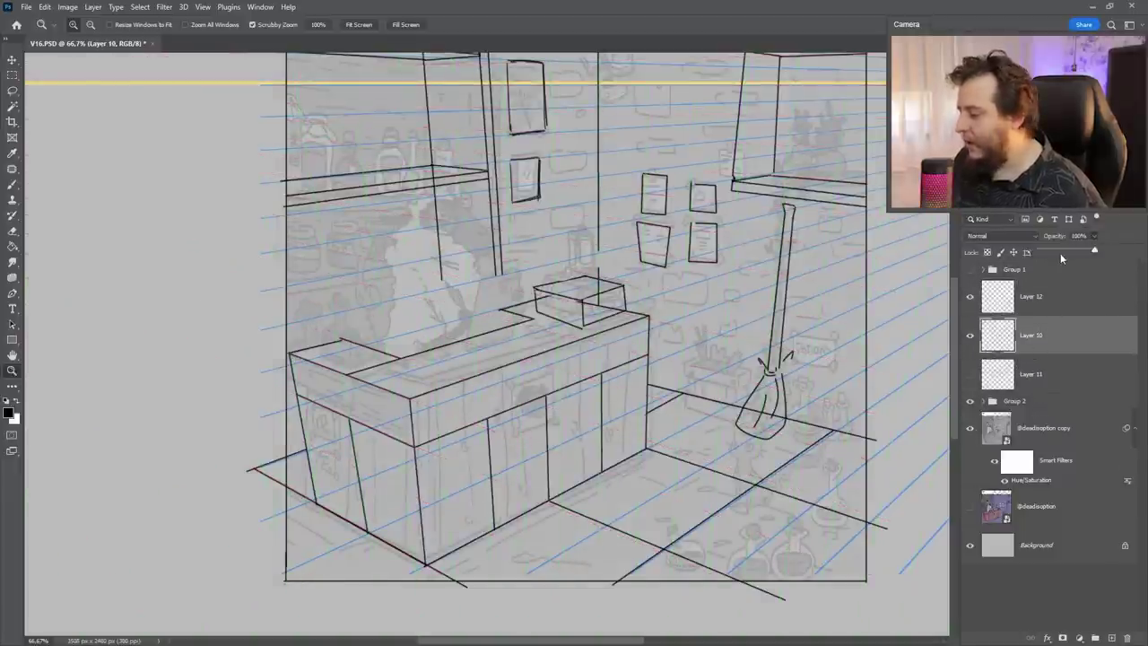
pyautogui.moveTo(1060, 251); pyautogui.dragTo(1079, 251)
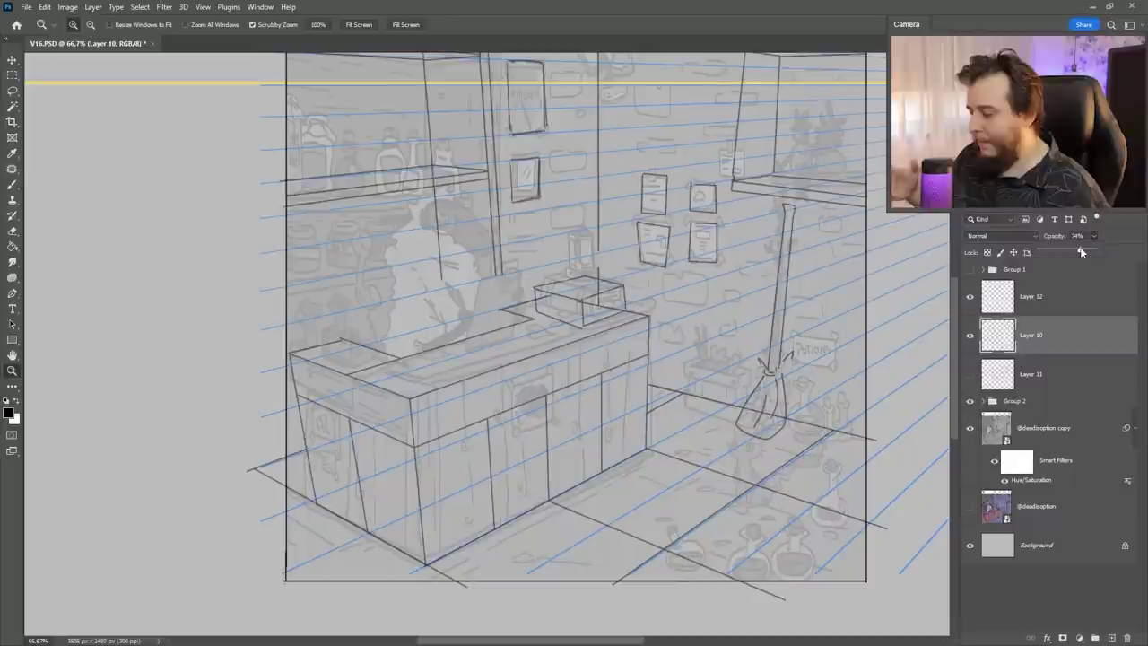
pyautogui.click(971, 351)
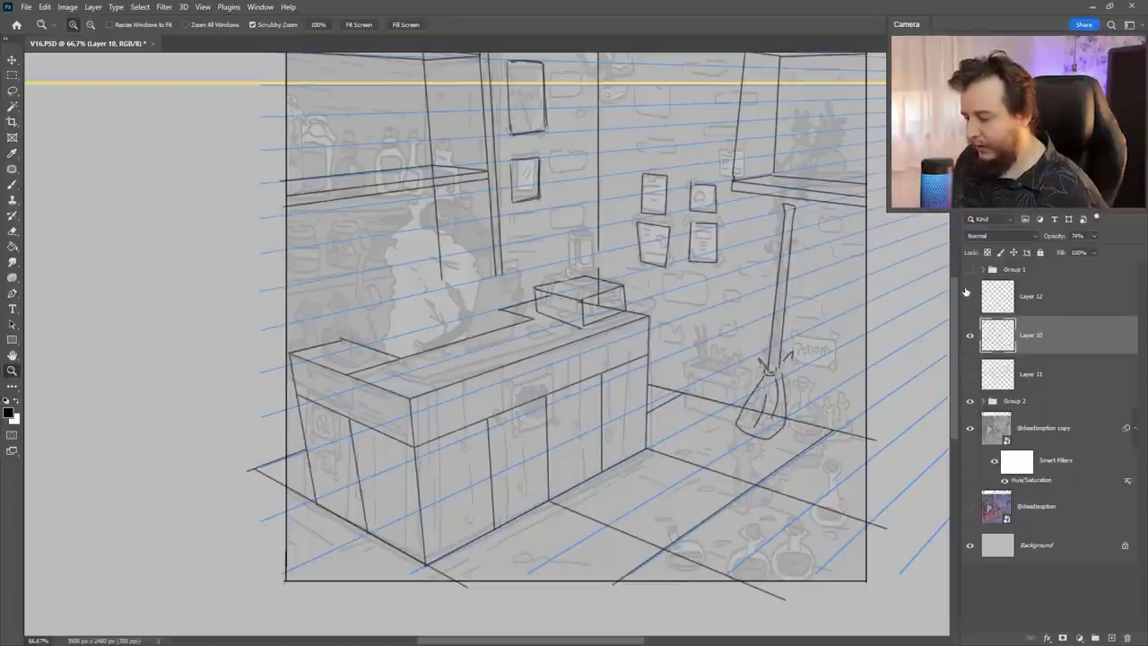
pyautogui.click(969, 374)
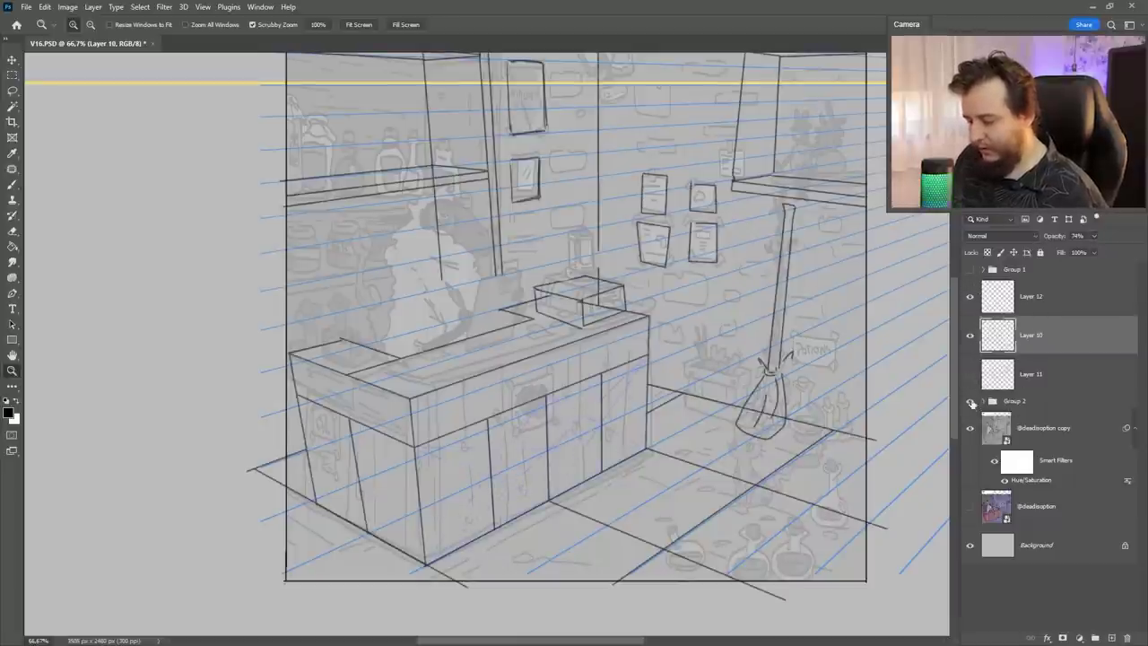
pyautogui.click(970, 271)
pyautogui.click(970, 272)
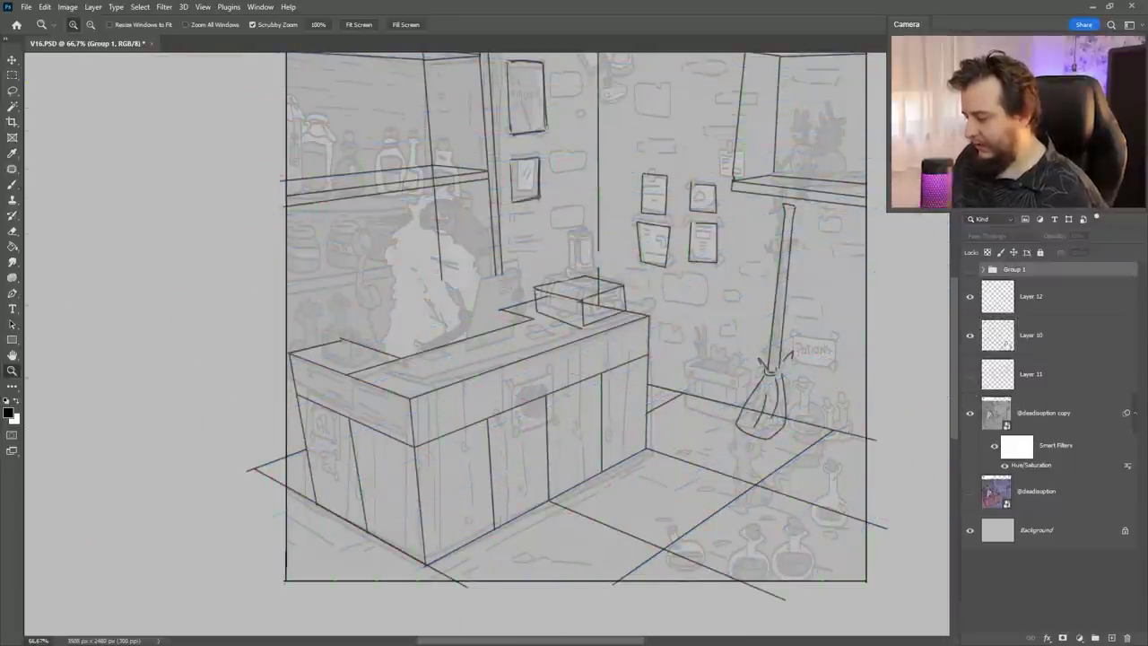
# Fade the reference to 15%, add a new layer, and tint Layer 10 light blue at 42% opacity.
pyautogui.click(1040, 412)
pyautogui.moveTo(1092, 235); pyautogui.dragTo(1084, 251)
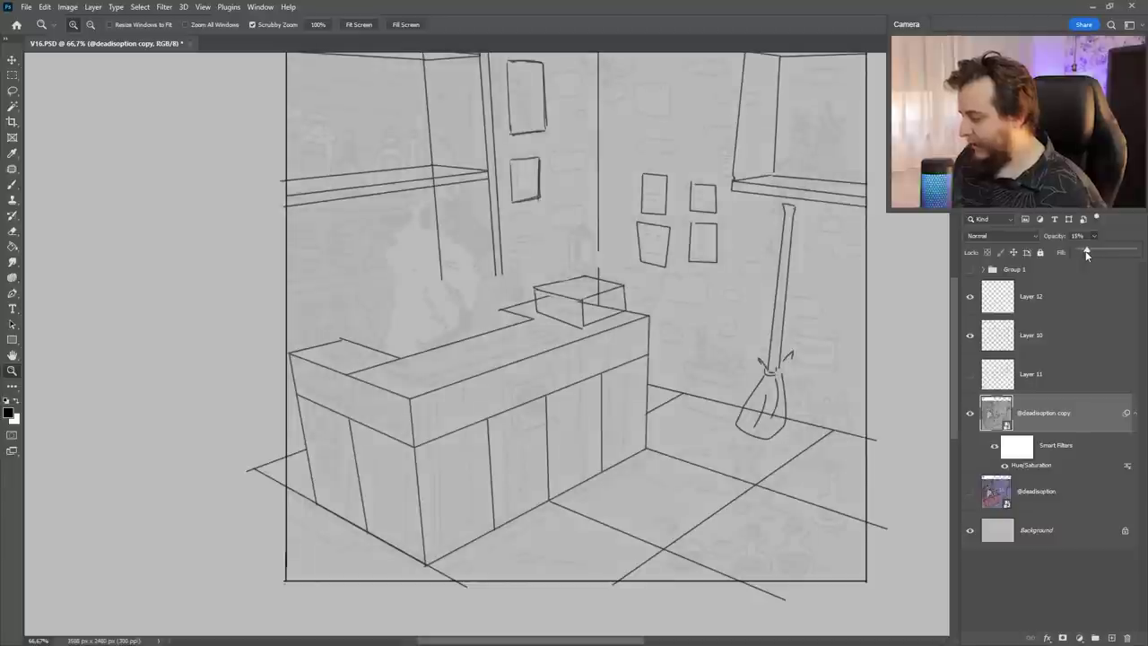
pyautogui.click(1111, 637)
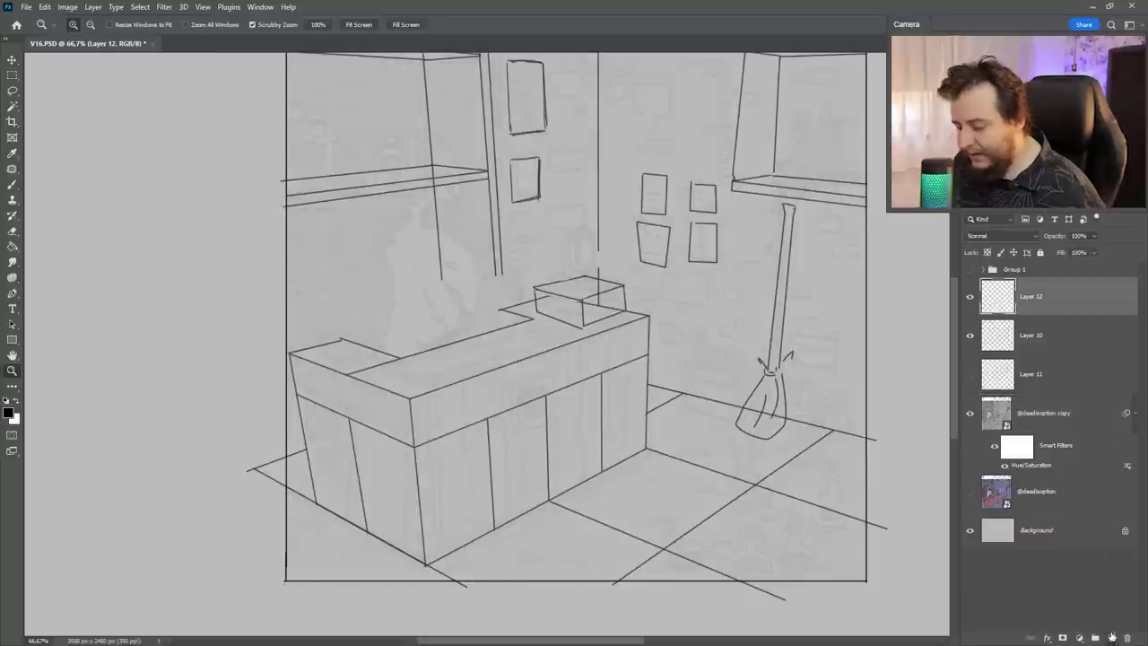
pyautogui.click(1031, 374)
pyautogui.moveTo(1093, 236); pyautogui.dragTo(1076, 247)
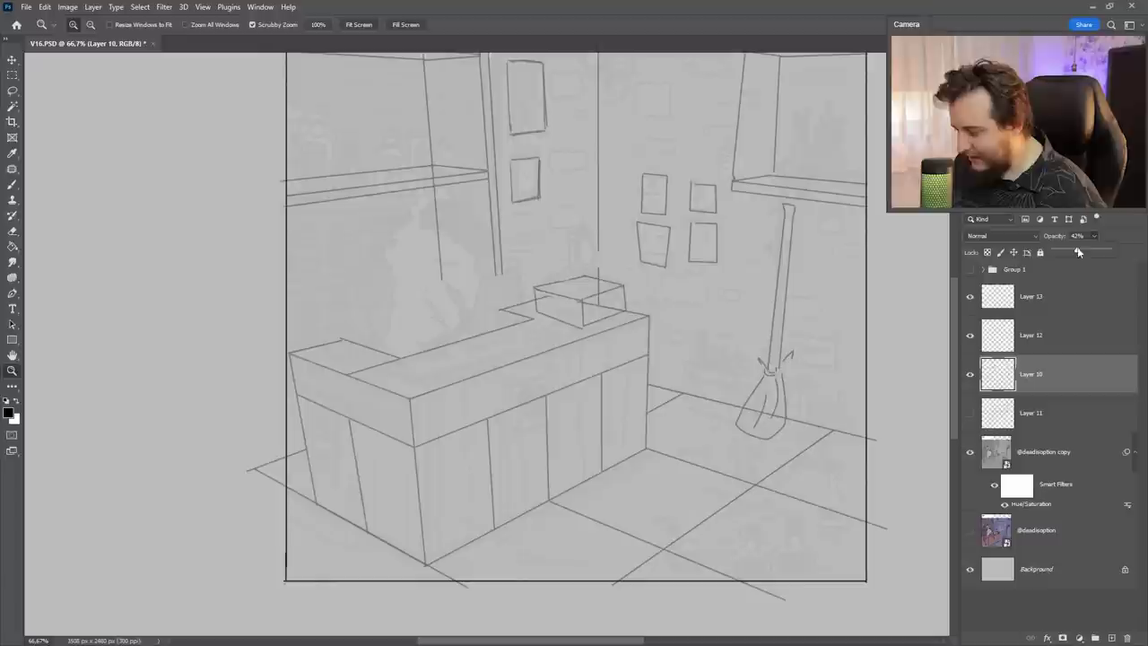
pyautogui.hotkey('ctrl', 'u')
pyautogui.click(1020, 410)
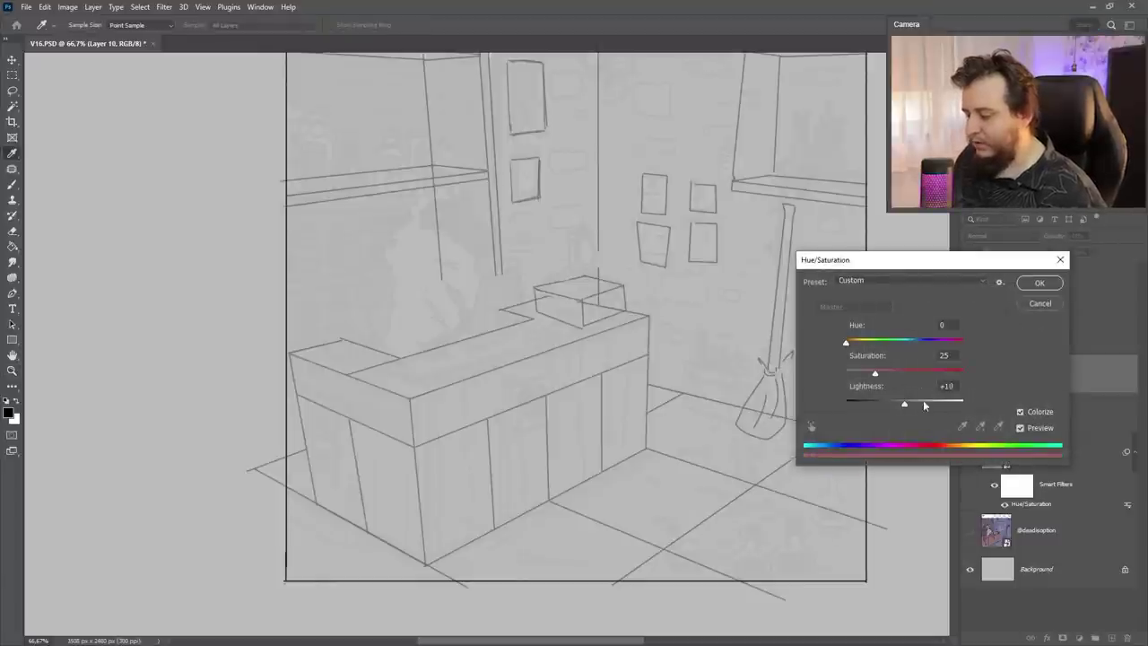
pyautogui.click(1039, 283)
pyautogui.hotkey('ctrl', '+')
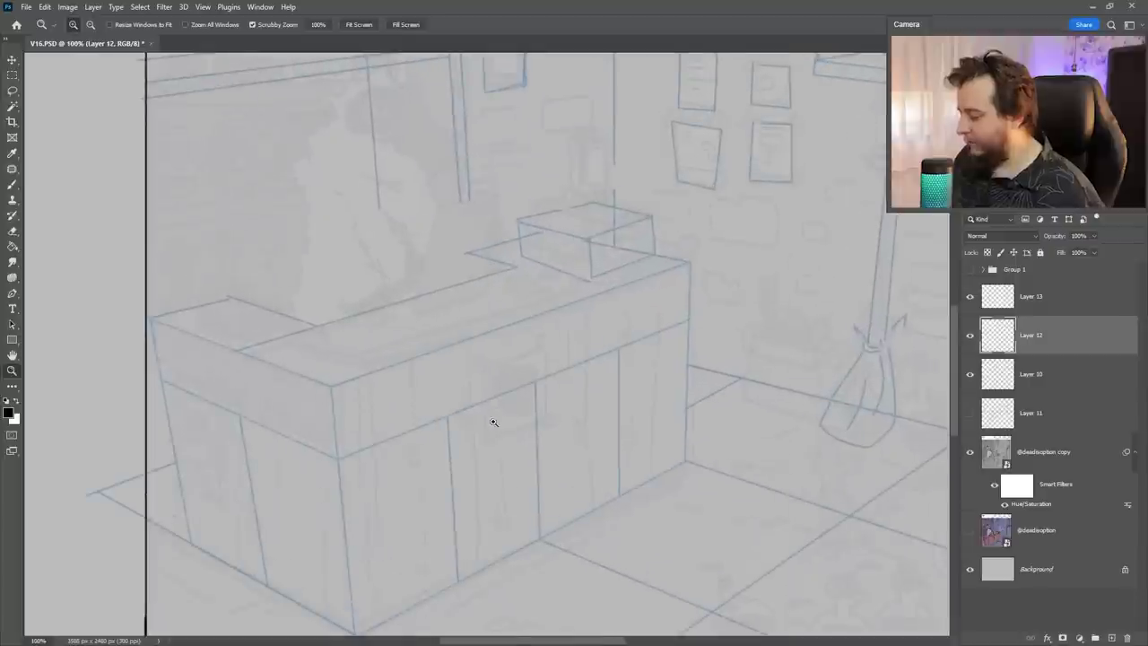
# Ink the counter's front top board edge with wood grain curves.
pyautogui.press('b')
pyautogui.moveTo(494, 419); pyautogui.dragTo(615, 400)
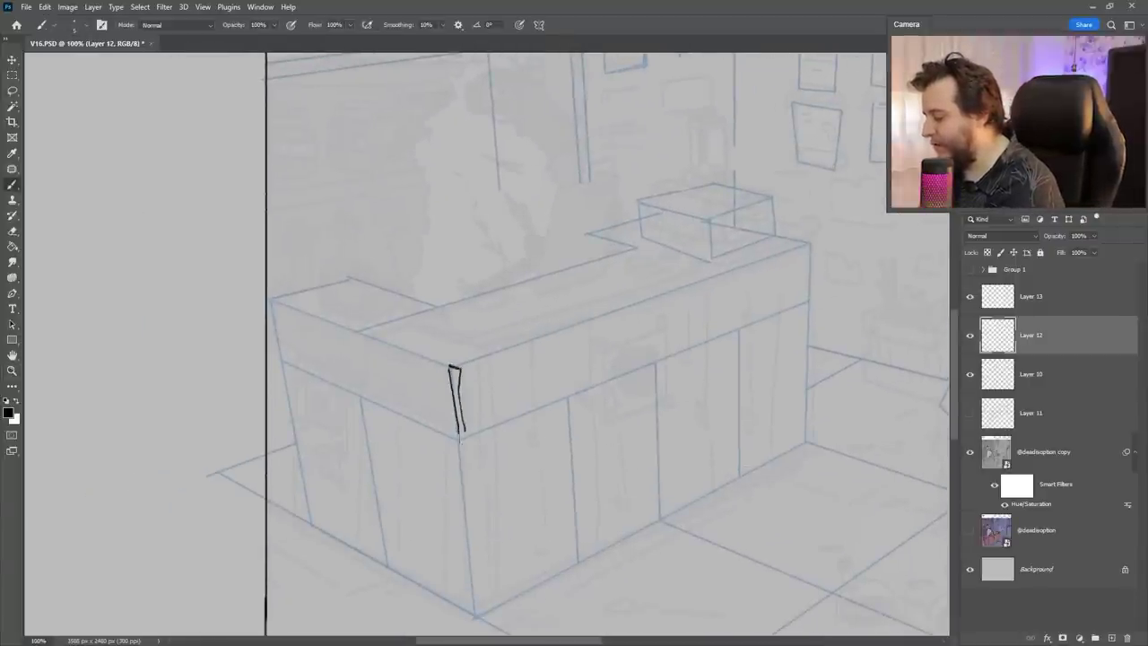
pyautogui.moveTo(462, 439)
pyautogui.mouseDown()
pyautogui.moveTo(806, 302)
pyautogui.moveTo(815, 255)
pyautogui.moveTo(807, 239)
pyautogui.moveTo(545, 345)
pyautogui.moveTo(467, 363)
pyautogui.moveTo(812, 233)
pyautogui.mouseUp()
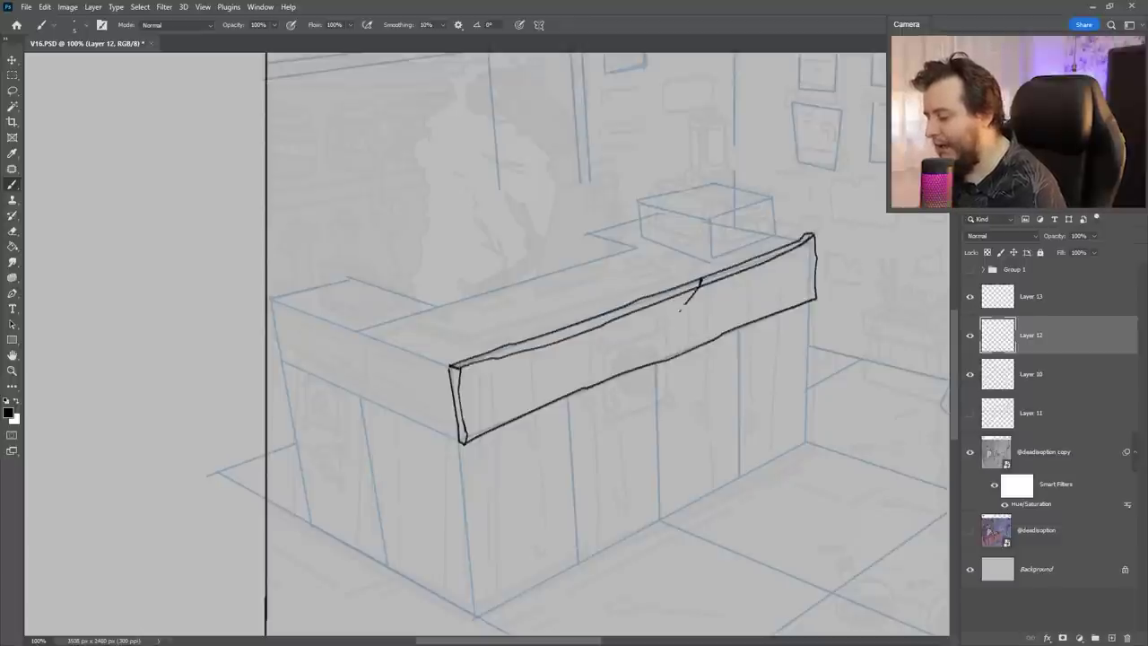
pyautogui.moveTo(460, 388)
pyautogui.mouseDown()
pyautogui.moveTo(647, 298)
pyautogui.moveTo(803, 269)
pyautogui.mouseUp()
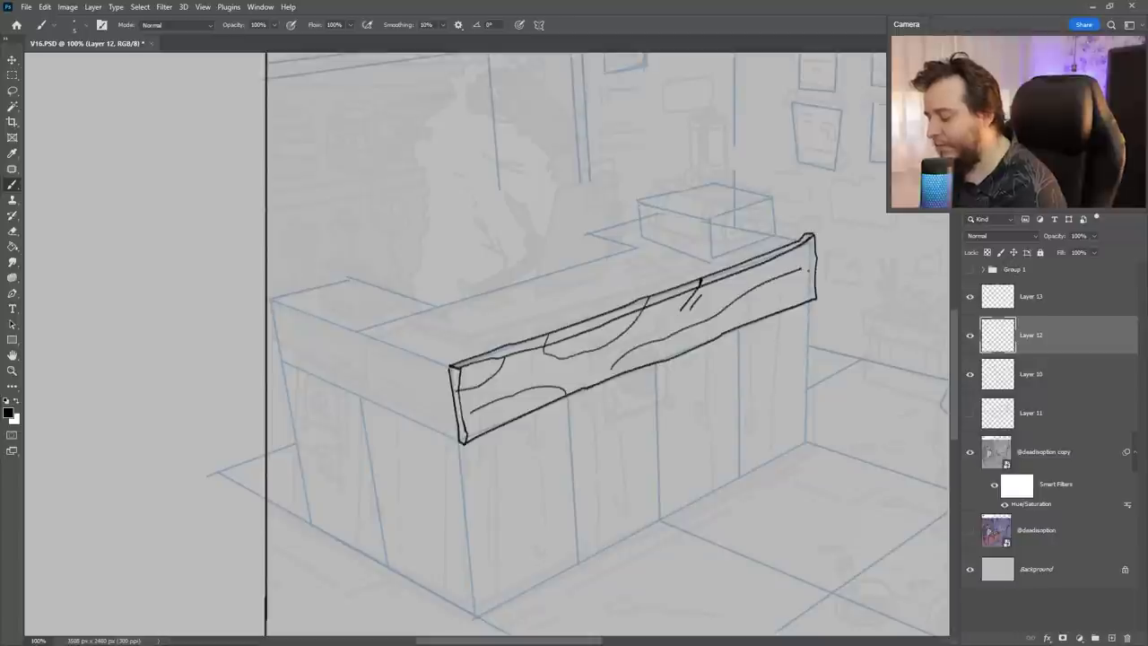
pyautogui.moveTo(715, 285); pyautogui.dragTo(796, 256)
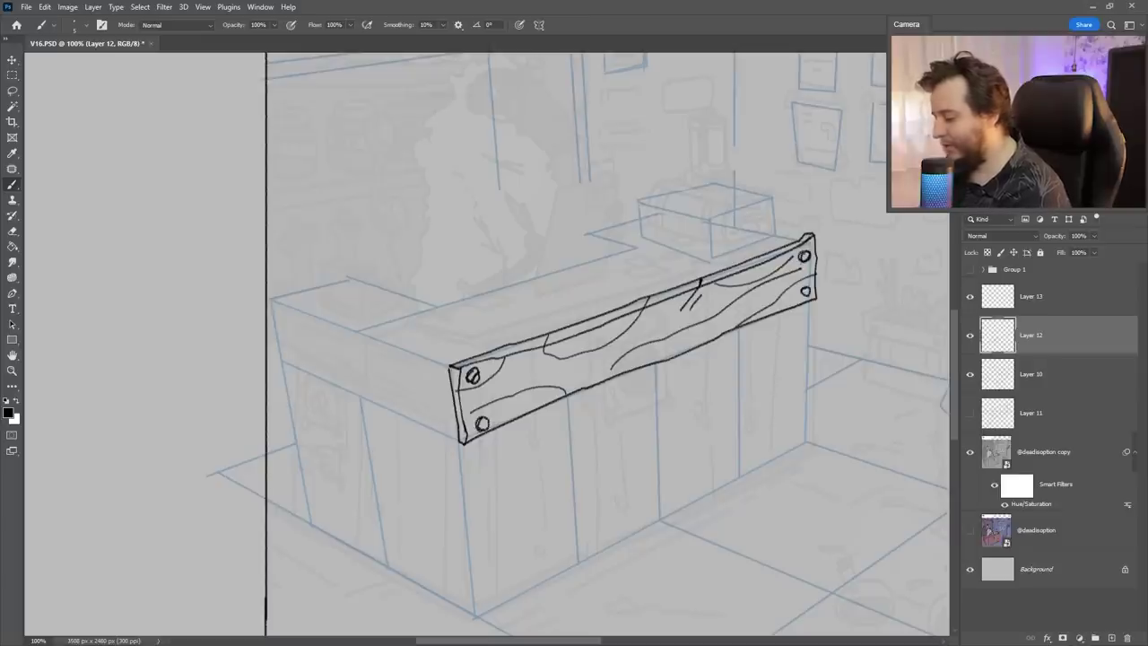
# Draw the right door's two edges and fill its panel with grain lines.
pyautogui.moveTo(663, 493); pyautogui.dragTo(704, 394)
pyautogui.moveTo(610, 298)
pyautogui.mouseDown()
pyautogui.moveTo(617, 462)
pyautogui.moveTo(616, 443)
pyautogui.mouseUp()
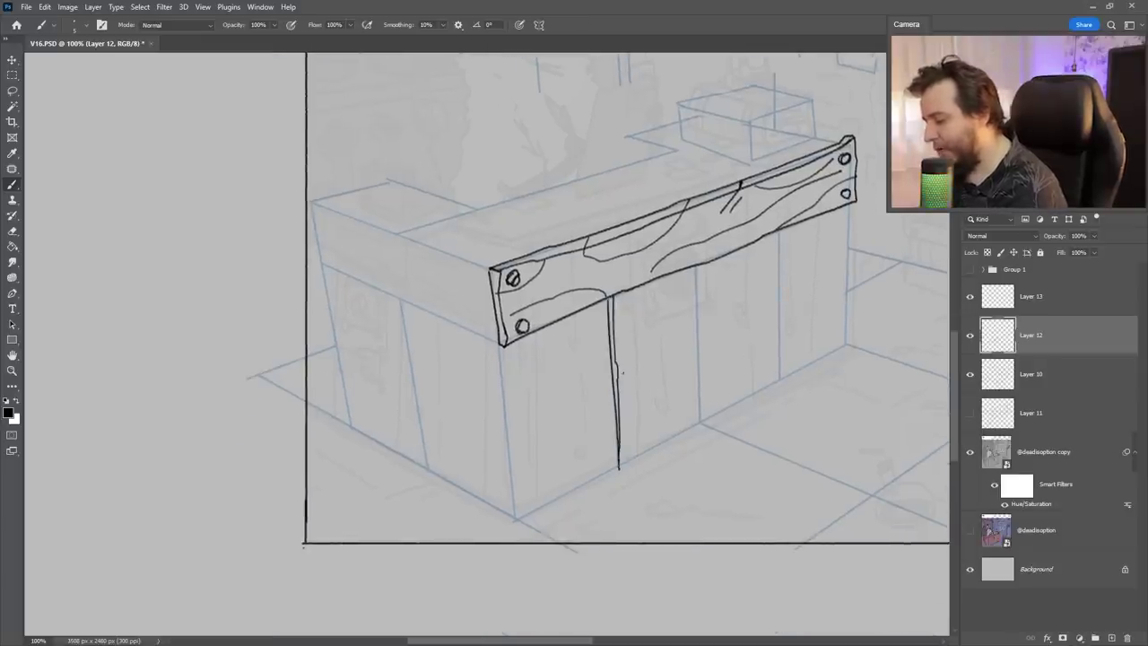
pyautogui.moveTo(693, 266); pyautogui.dragTo(695, 403)
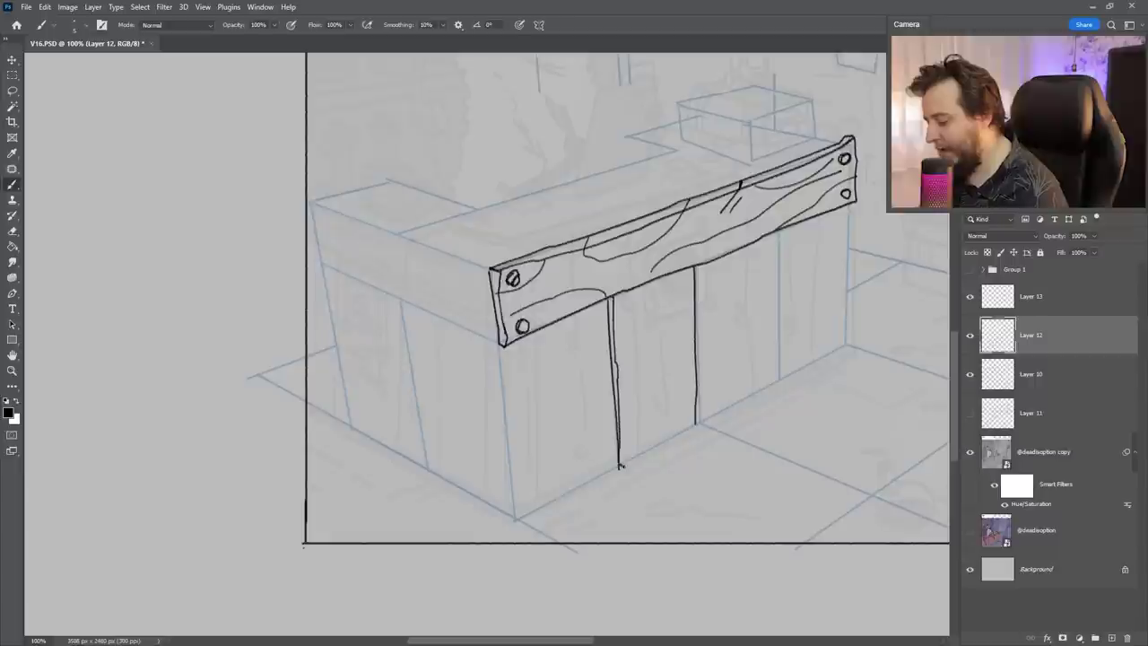
pyautogui.moveTo(629, 302); pyautogui.dragTo(625, 386)
pyautogui.moveTo(642, 285); pyautogui.dragTo(639, 451)
pyautogui.moveTo(663, 341); pyautogui.dragTo(657, 440)
pyautogui.moveTo(687, 311); pyautogui.dragTo(679, 412)
pyautogui.moveTo(681, 274); pyautogui.dragTo(686, 289)
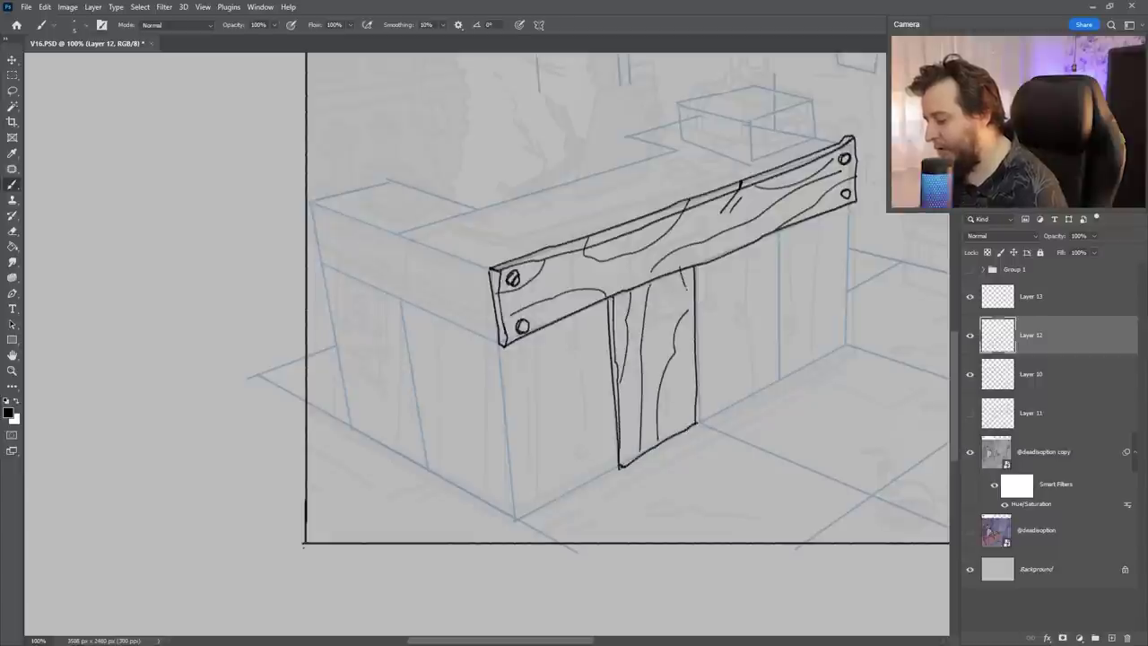
pyautogui.moveTo(690, 339); pyautogui.dragTo(684, 397)
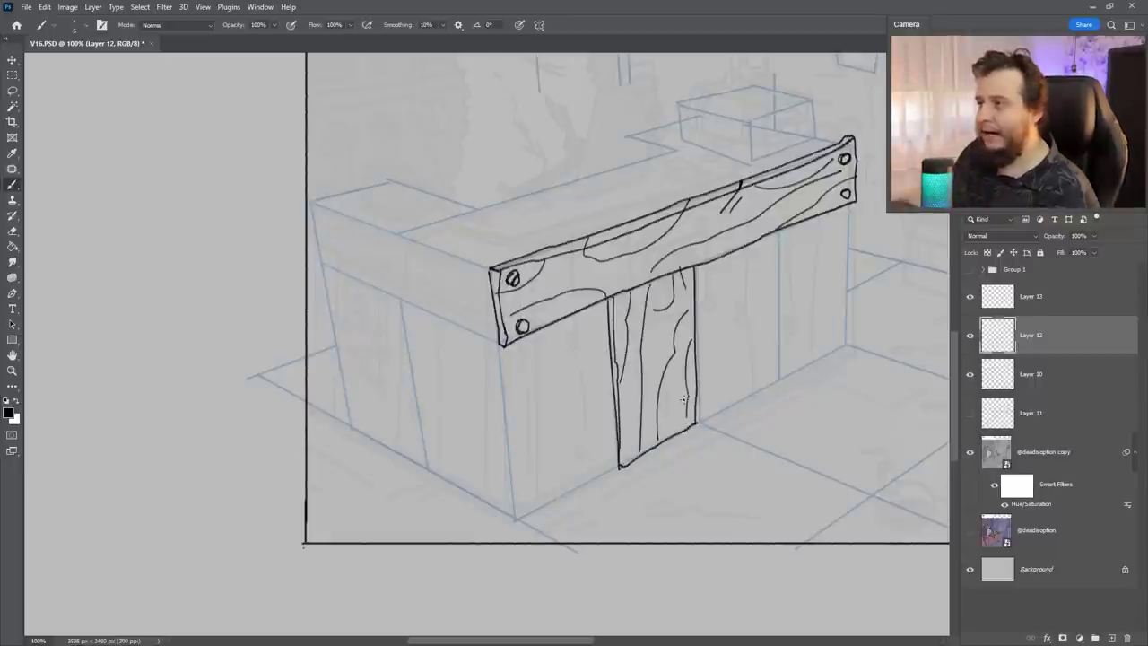
# Ink the left door's edges, bottom edge and curved wood grain.
pyautogui.moveTo(510, 348); pyautogui.dragTo(514, 429)
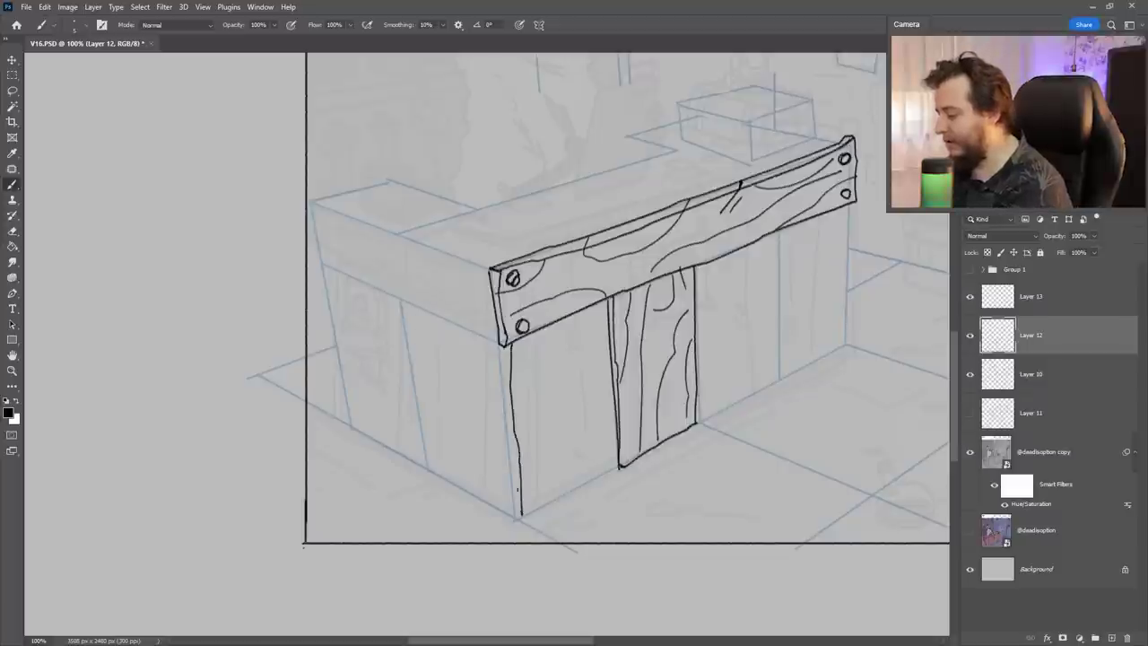
pyautogui.moveTo(500, 346); pyautogui.dragTo(508, 437)
pyautogui.moveTo(521, 513); pyautogui.dragTo(618, 466)
pyautogui.moveTo(521, 339)
pyautogui.mouseDown()
pyautogui.moveTo(514, 396)
pyautogui.moveTo(541, 440)
pyautogui.mouseUp()
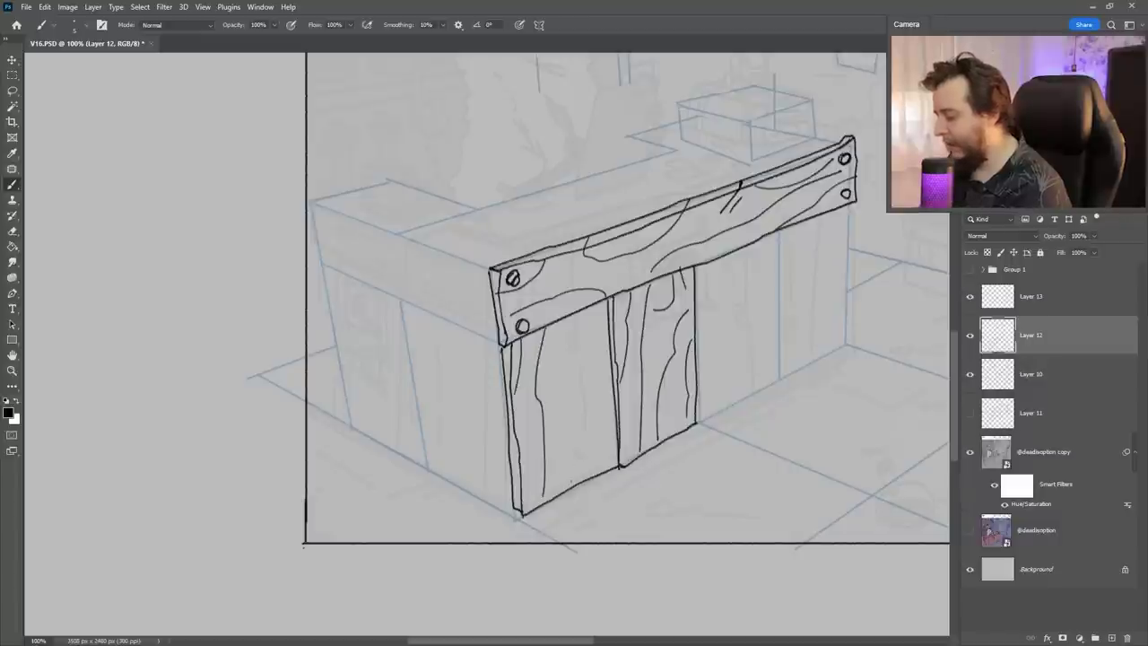
pyautogui.moveTo(570, 486)
pyautogui.mouseDown()
pyautogui.moveTo(604, 339)
pyautogui.moveTo(575, 340)
pyautogui.mouseUp()
pyautogui.moveTo(609, 394); pyautogui.dragTo(611, 434)
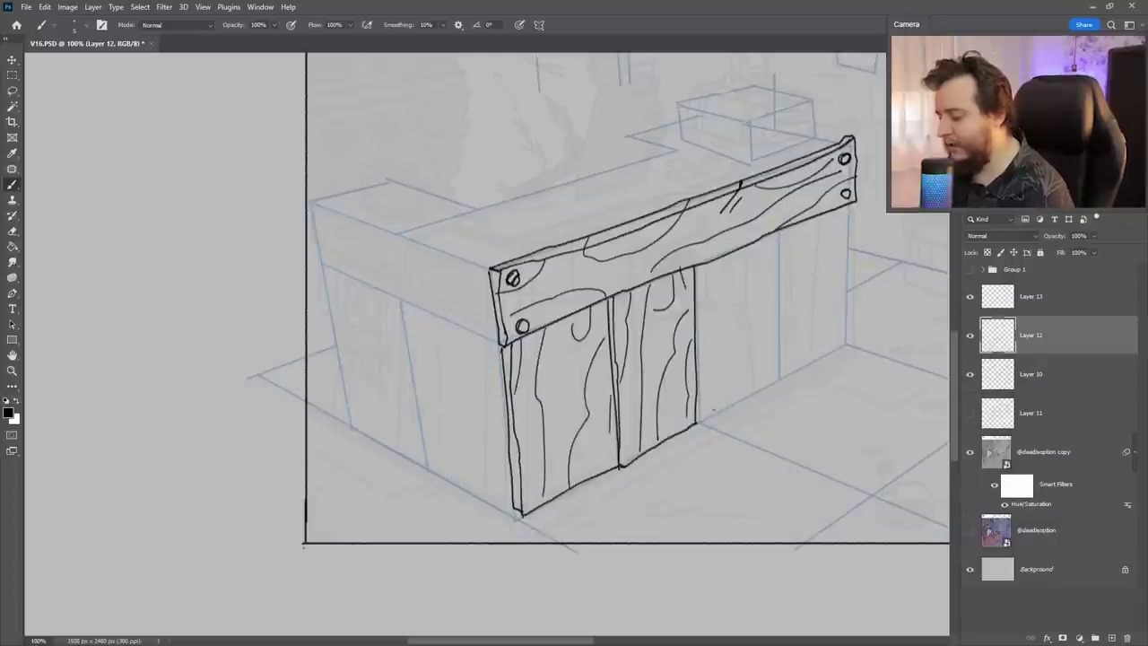
# Finish the right door's edge, plank grain, counter's right and bottom edges, and the latch plaque strap.
pyautogui.moveTo(702, 301); pyautogui.dragTo(704, 421)
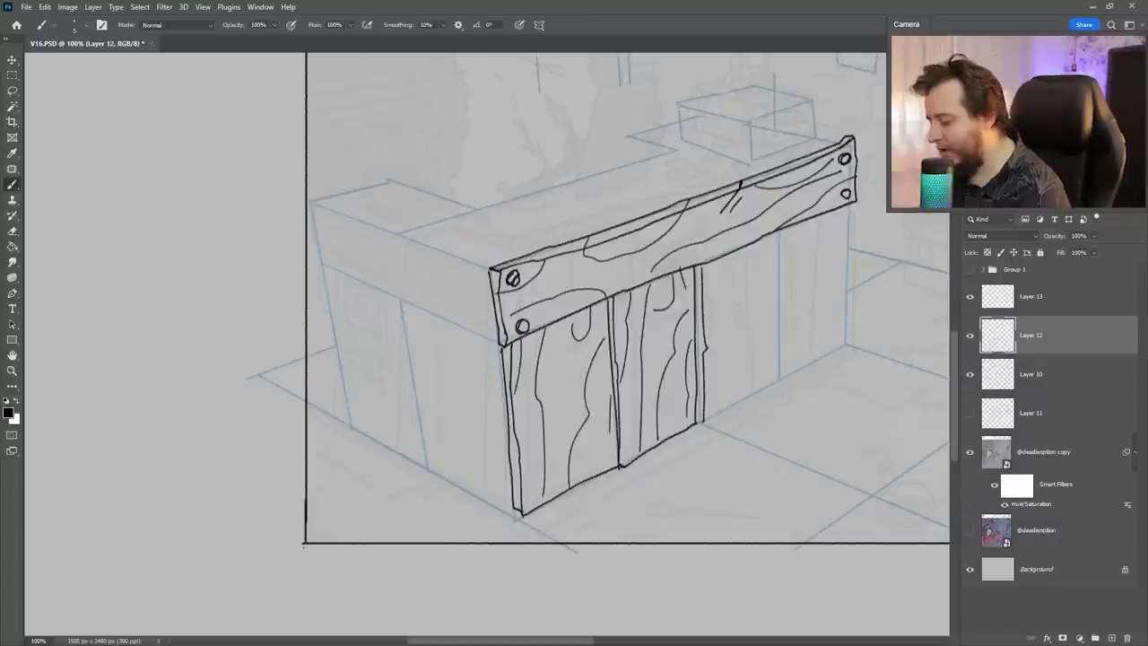
pyautogui.moveTo(778, 234)
pyautogui.mouseDown()
pyautogui.moveTo(776, 380)
pyautogui.moveTo(755, 389)
pyautogui.mouseUp()
pyautogui.moveTo(735, 260); pyautogui.dragTo(714, 326)
pyautogui.moveTo(712, 395); pyautogui.dragTo(735, 391)
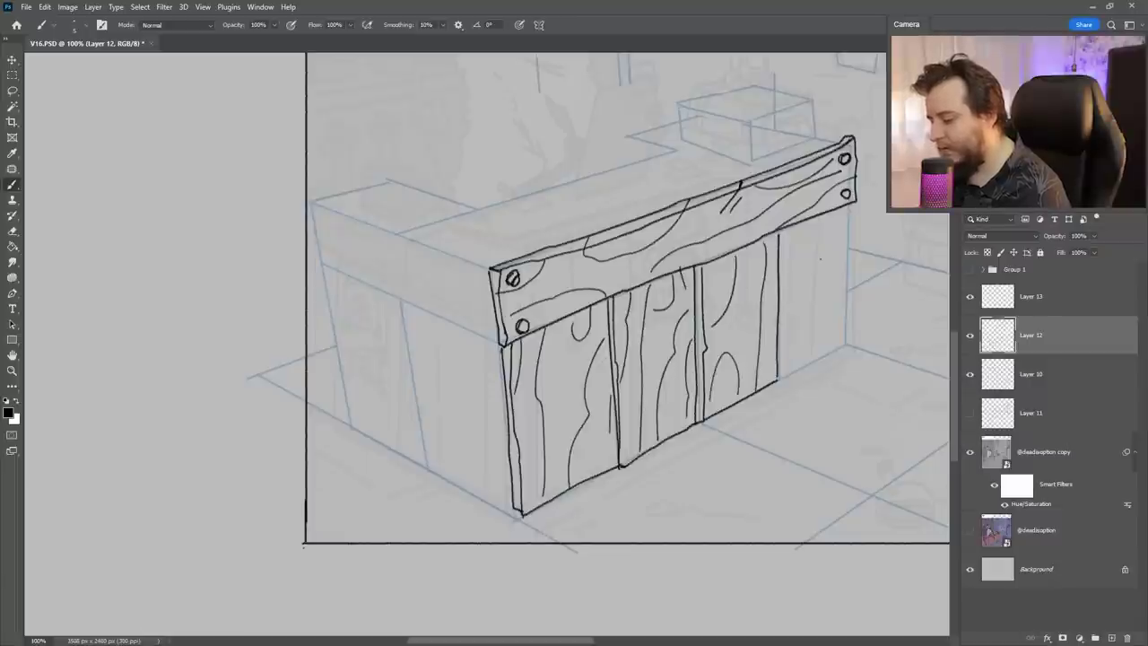
pyautogui.moveTo(847, 206)
pyautogui.mouseDown()
pyautogui.moveTo(845, 345)
pyautogui.moveTo(780, 378)
pyautogui.moveTo(782, 231)
pyautogui.moveTo(759, 289)
pyautogui.moveTo(797, 260)
pyautogui.moveTo(755, 328)
pyautogui.moveTo(800, 299)
pyautogui.mouseUp()
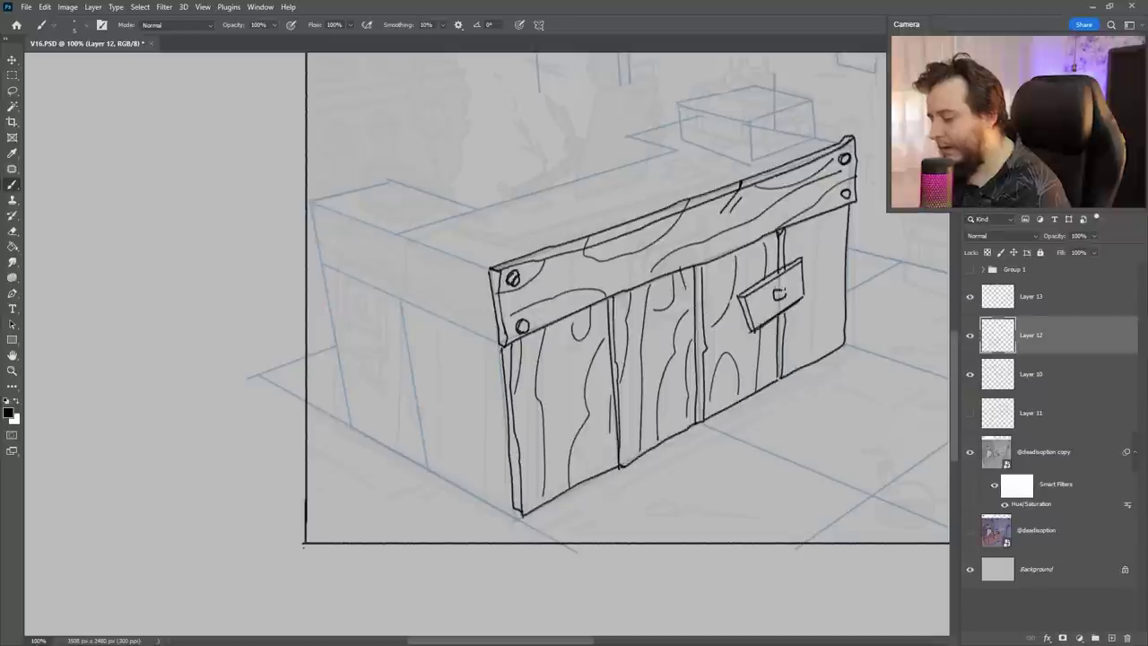
pyautogui.moveTo(794, 249); pyautogui.dragTo(782, 267)
pyautogui.moveTo(763, 264); pyautogui.dragTo(801, 314)
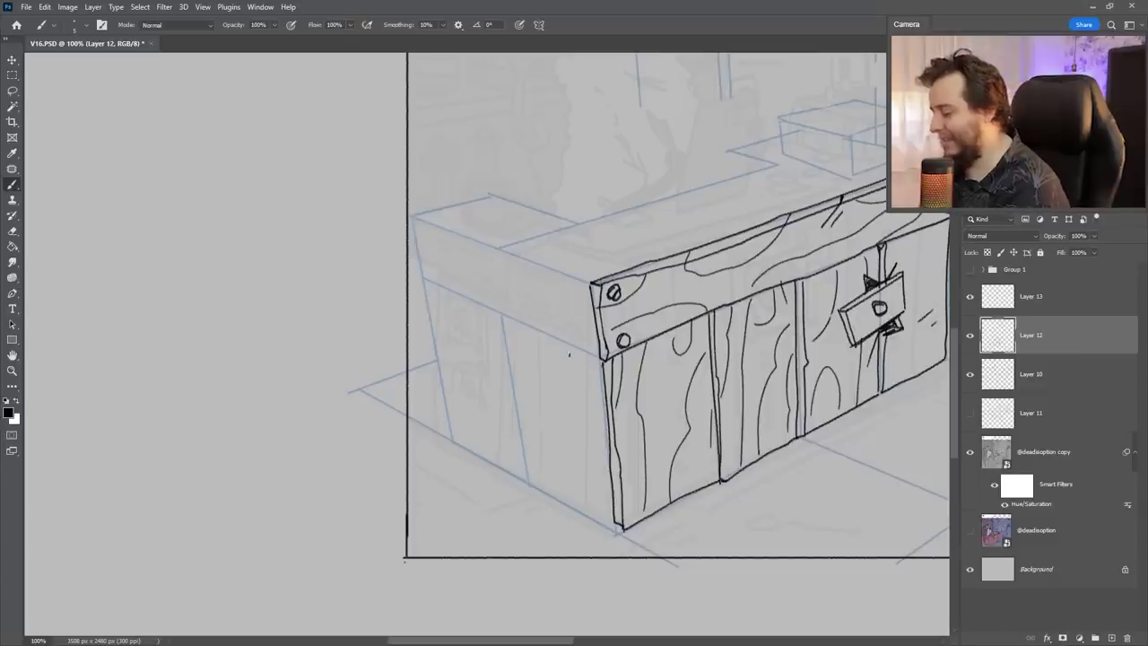
# Ink a straight line on the counter's left side and two small pinned notes.
pyautogui.moveTo(442, 301); pyautogui.dragTo(458, 356)
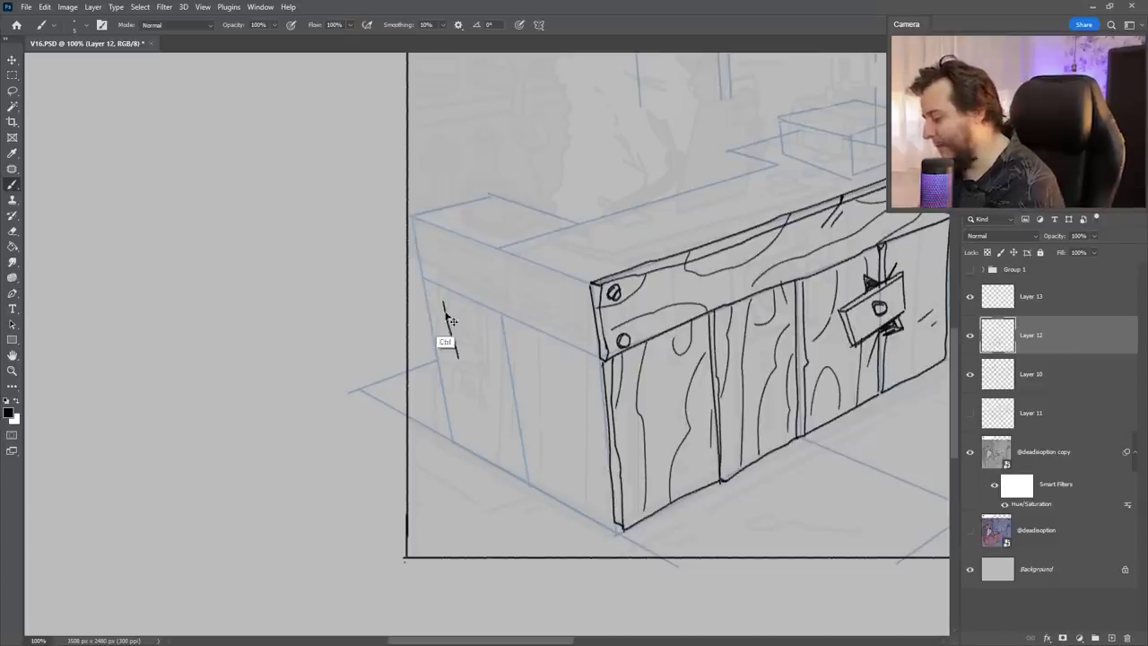
pyautogui.hotkey('ctrl', 'z')
pyautogui.moveTo(441, 303); pyautogui.dragTo(450, 355)
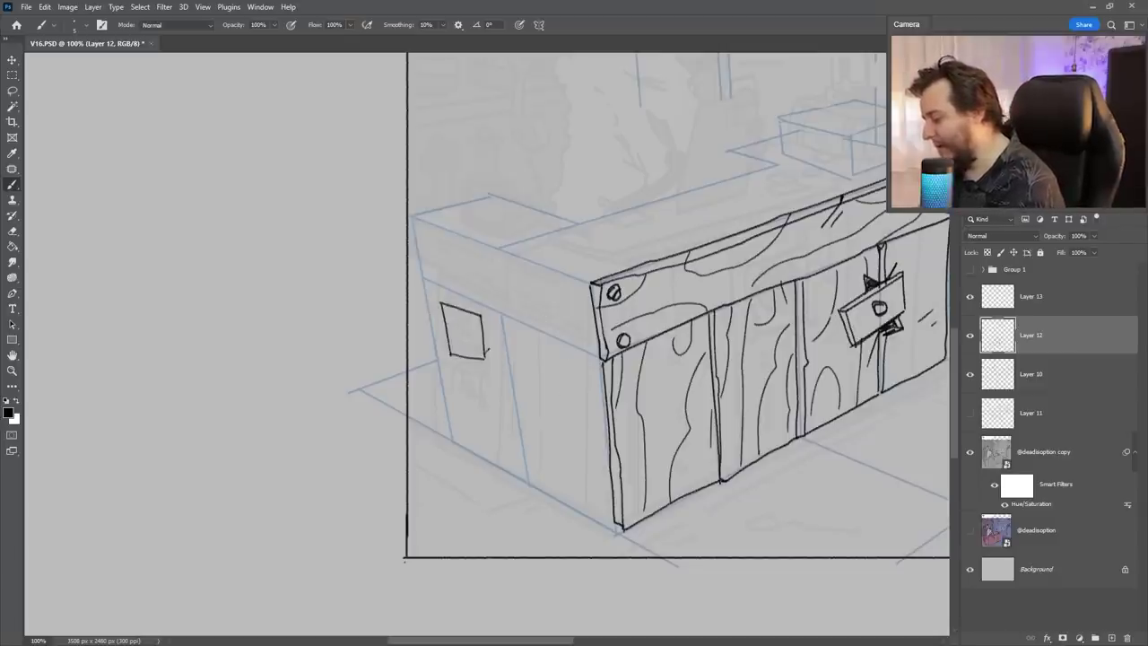
pyautogui.moveTo(479, 312); pyautogui.dragTo(486, 330)
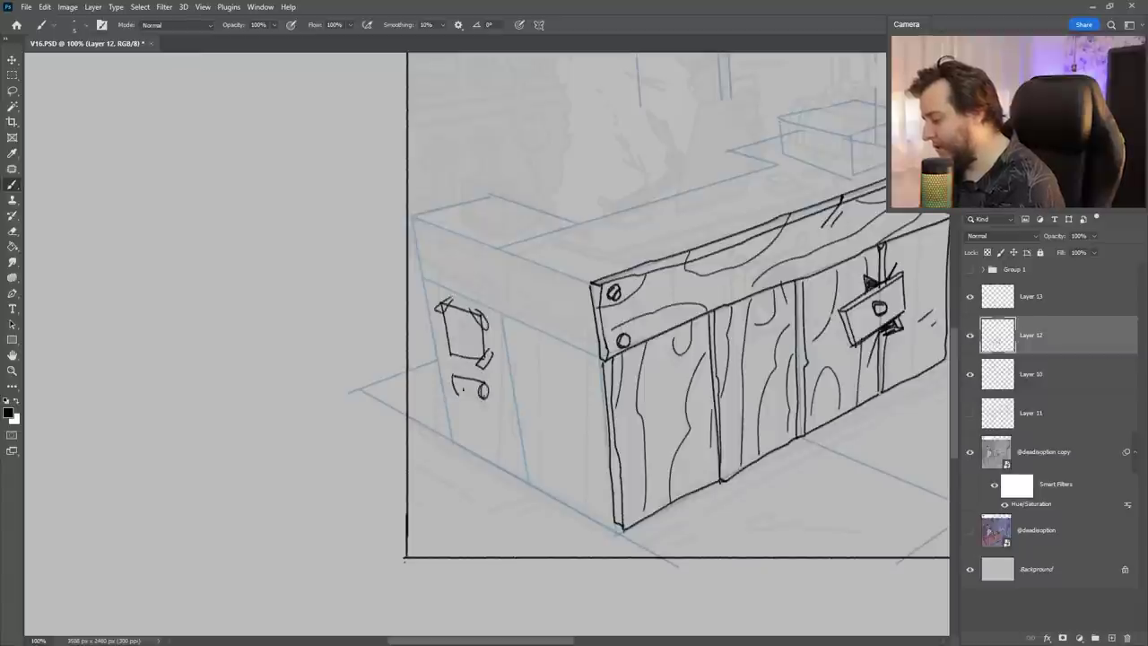
pyautogui.moveTo(455, 396); pyautogui.dragTo(487, 404)
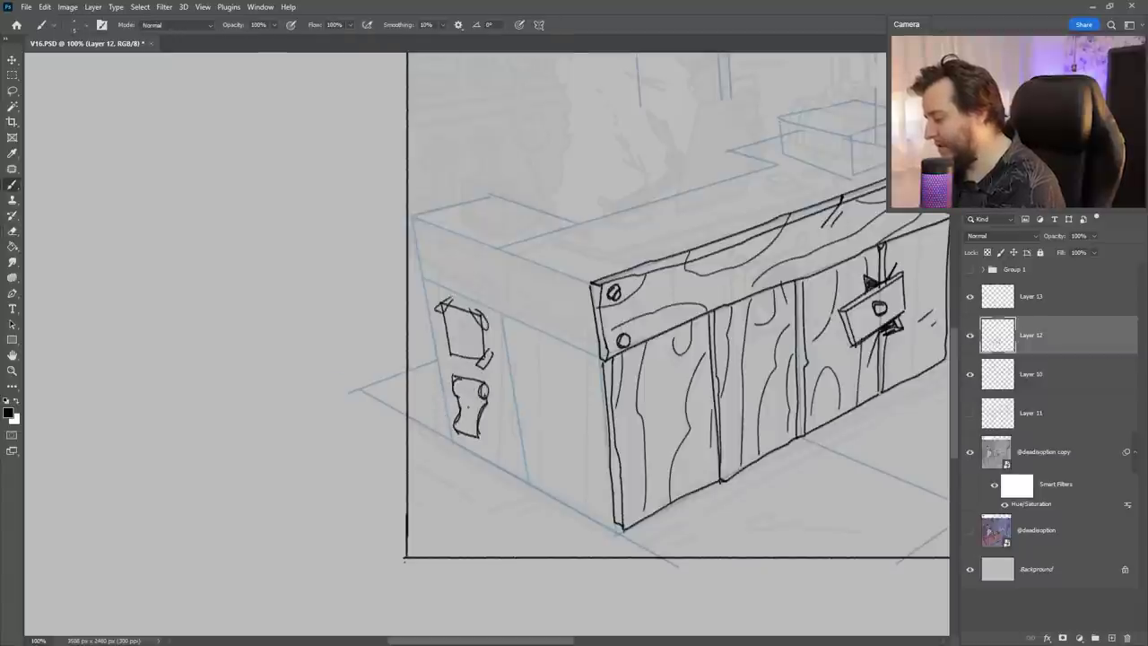
# Ink the counter's left and bottom edges, with a base trim to its right end.
pyautogui.moveTo(424, 285)
pyautogui.mouseDown()
pyautogui.moveTo(440, 372)
pyautogui.moveTo(520, 473)
pyautogui.moveTo(622, 528)
pyautogui.mouseUp()
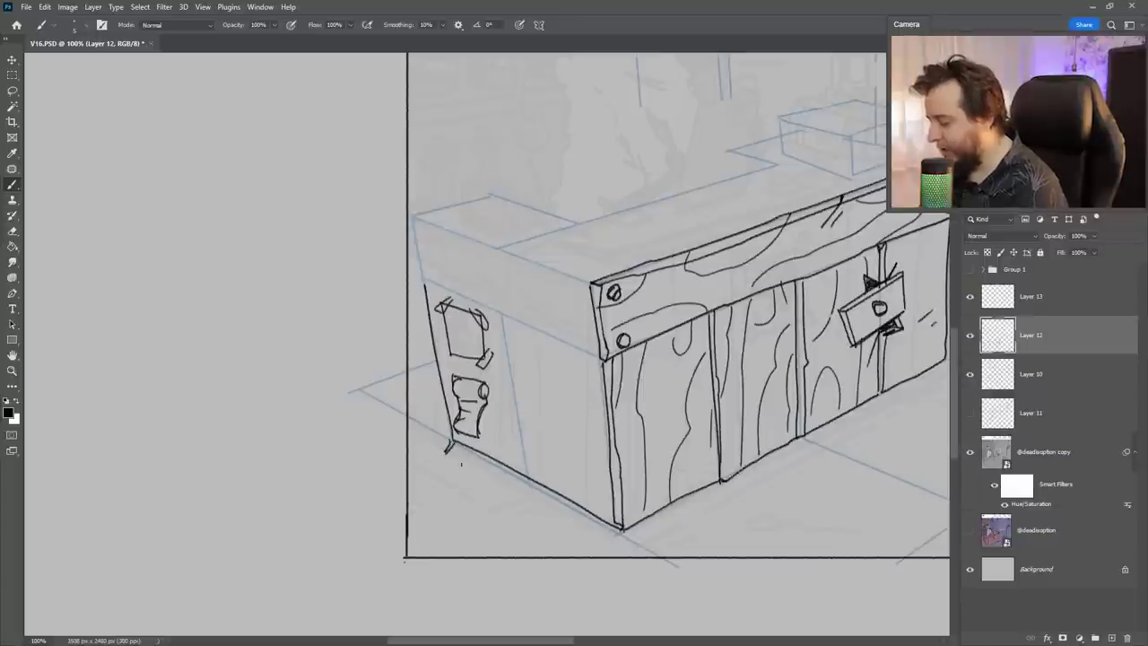
pyautogui.moveTo(460, 464); pyautogui.dragTo(572, 547)
pyautogui.hotkey('ctrl', 'z')
pyautogui.moveTo(446, 445); pyautogui.dragTo(600, 543)
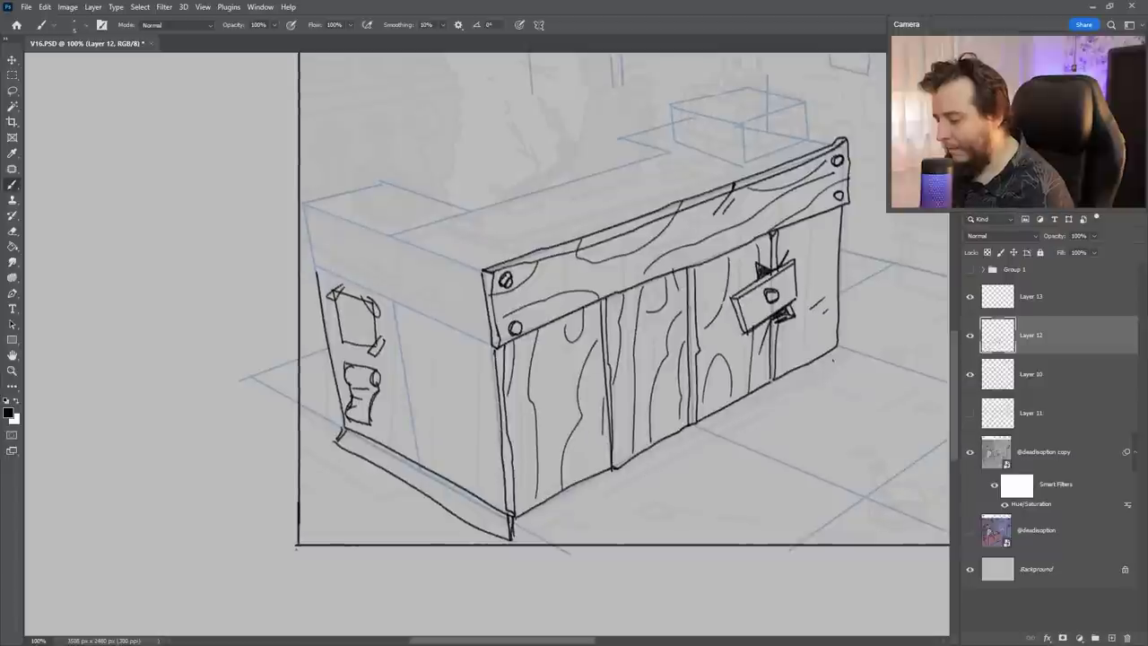
pyautogui.moveTo(520, 538)
pyautogui.mouseDown()
pyautogui.moveTo(750, 432)
pyautogui.moveTo(839, 377)
pyautogui.moveTo(628, 484)
pyautogui.moveTo(845, 360)
pyautogui.moveTo(522, 543)
pyautogui.mouseUp()
pyautogui.hotkey('ctrl', 'z')
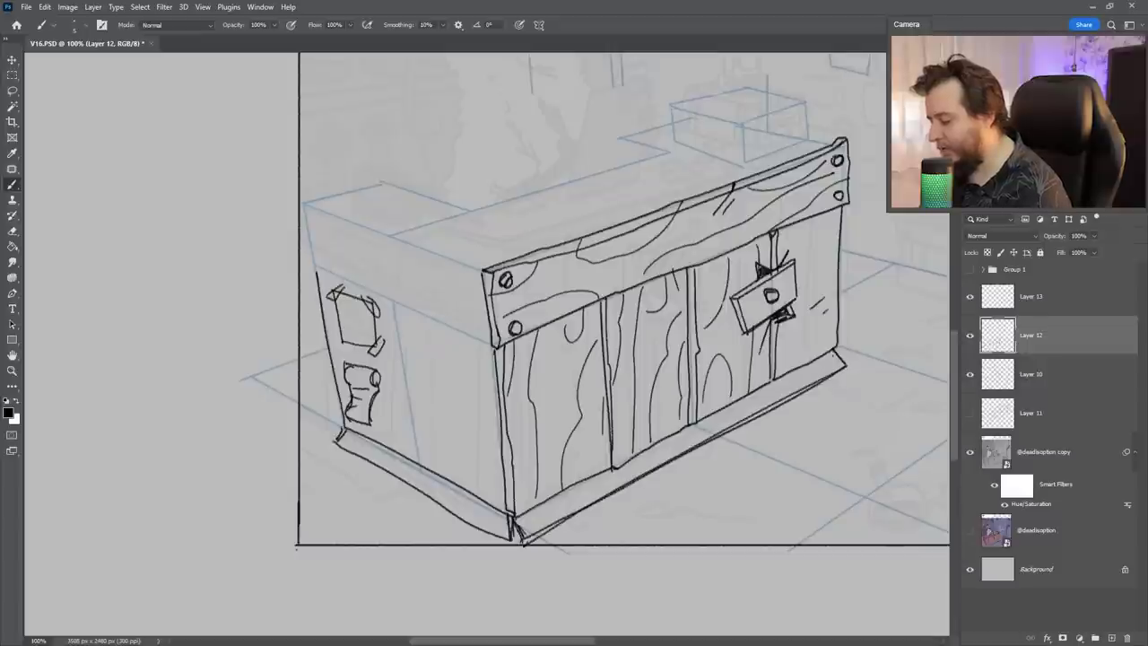
pyautogui.moveTo(625, 467); pyautogui.dragTo(491, 442)
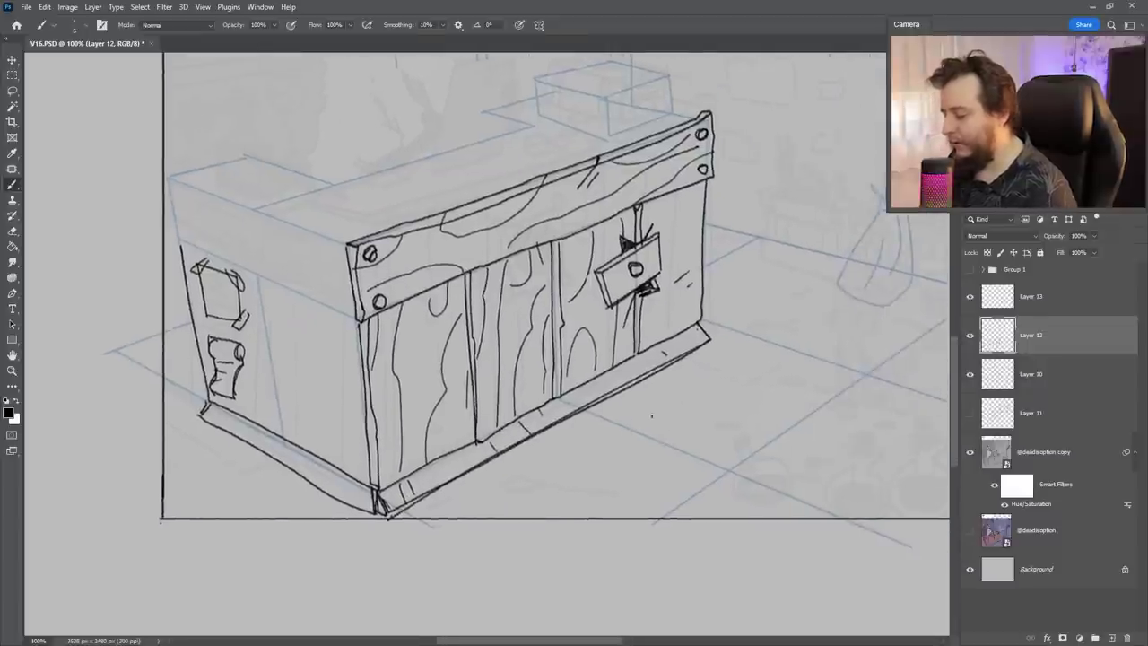
pyautogui.moveTo(585, 412)
pyautogui.mouseDown()
pyautogui.moveTo(723, 466)
pyautogui.moveTo(678, 509)
pyautogui.mouseUp()
# Outline the first floor tile in front of the counter, including its back edge.
pyautogui.moveTo(794, 476); pyautogui.dragTo(652, 489)
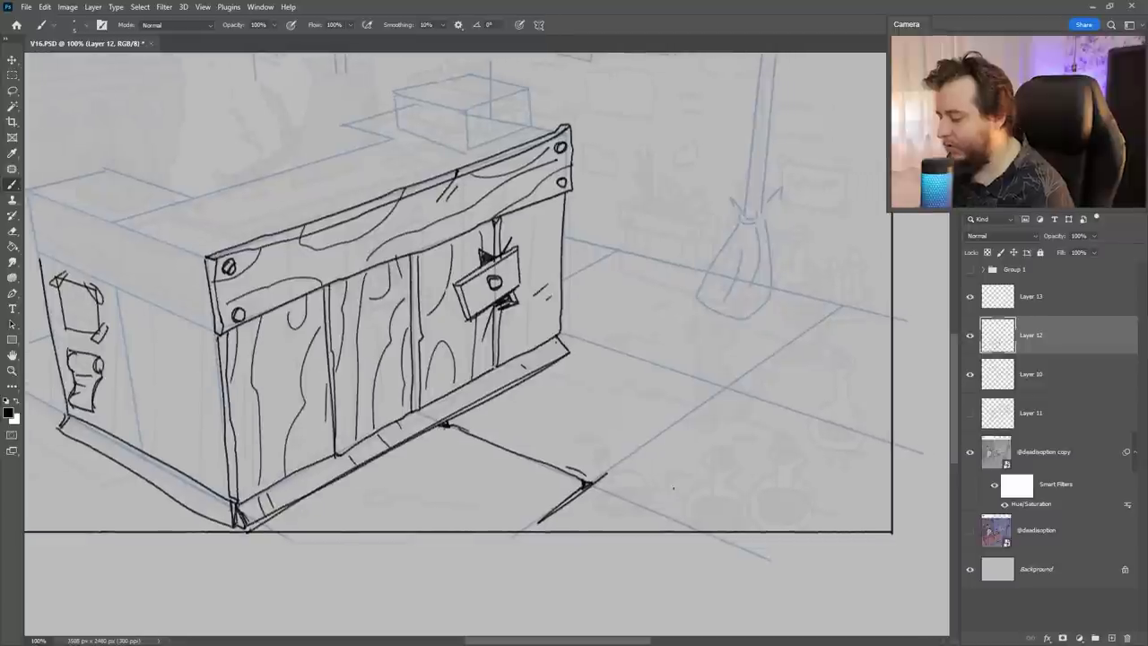
pyautogui.moveTo(583, 482); pyautogui.dragTo(714, 390)
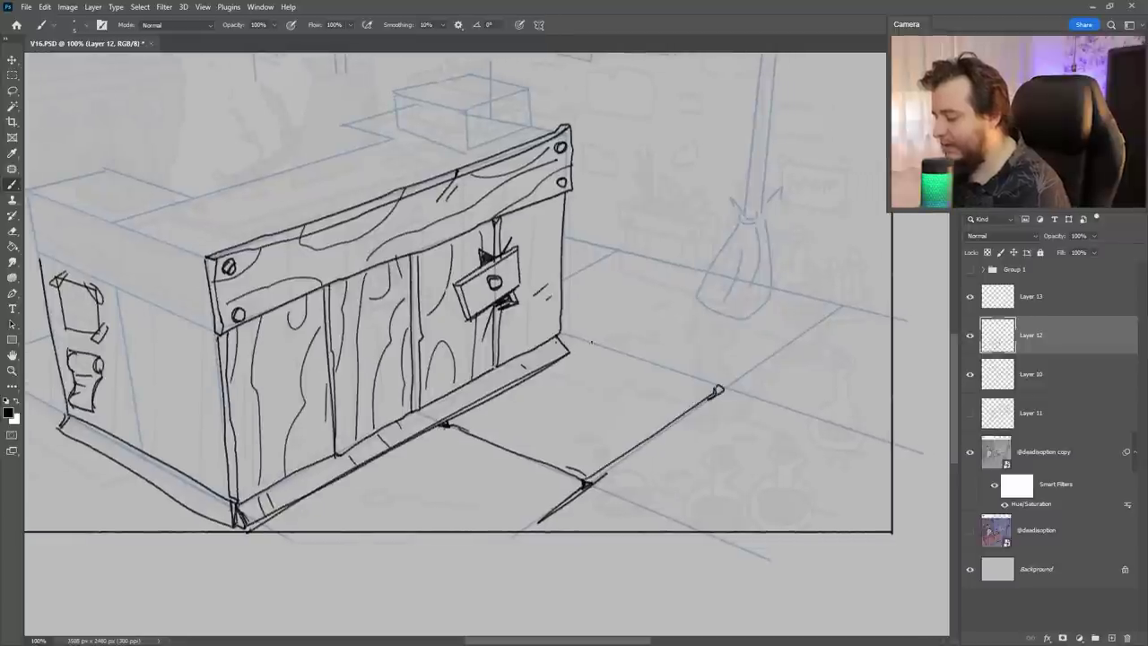
pyautogui.moveTo(593, 349)
pyautogui.mouseDown()
pyautogui.moveTo(720, 389)
pyautogui.moveTo(793, 339)
pyautogui.mouseUp()
pyautogui.moveTo(728, 392); pyautogui.dragTo(889, 458)
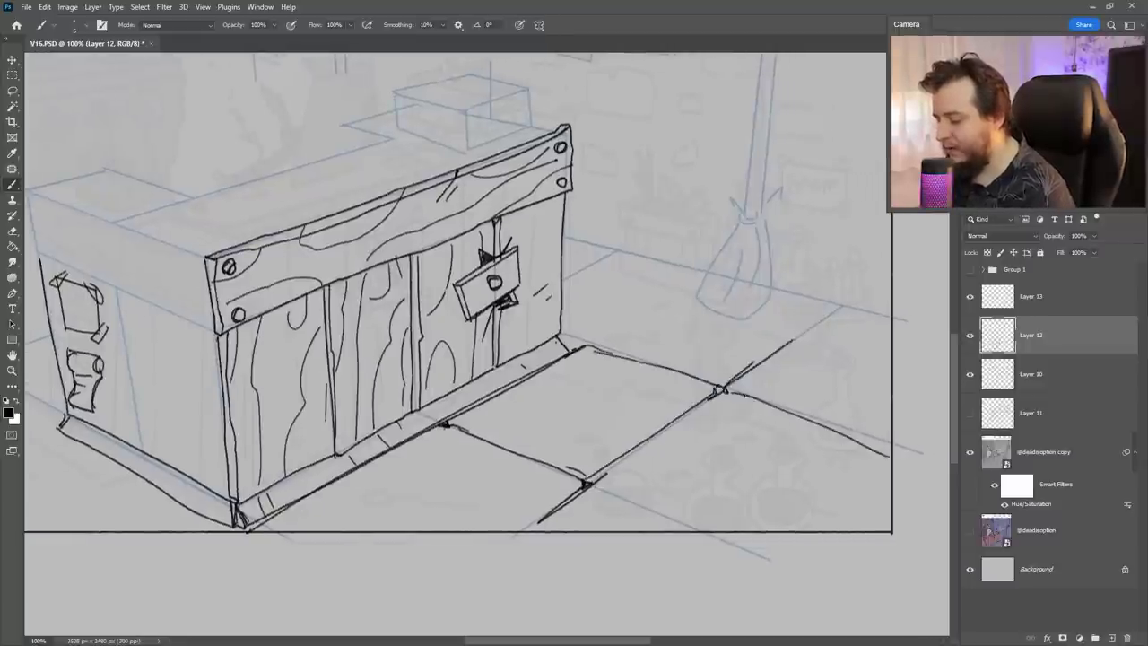
pyautogui.hotkey('ctrl', 'z')
pyautogui.moveTo(724, 387); pyautogui.dragTo(897, 437)
# Add the remaining tile edges and the floor-to-wall line along the back wall.
pyautogui.hotkey('ctrl', 'z')
pyautogui.moveTo(585, 485); pyautogui.dragTo(726, 536)
pyautogui.moveTo(724, 388)
pyautogui.mouseDown()
pyautogui.moveTo(876, 436)
pyautogui.moveTo(843, 525)
pyautogui.mouseUp()
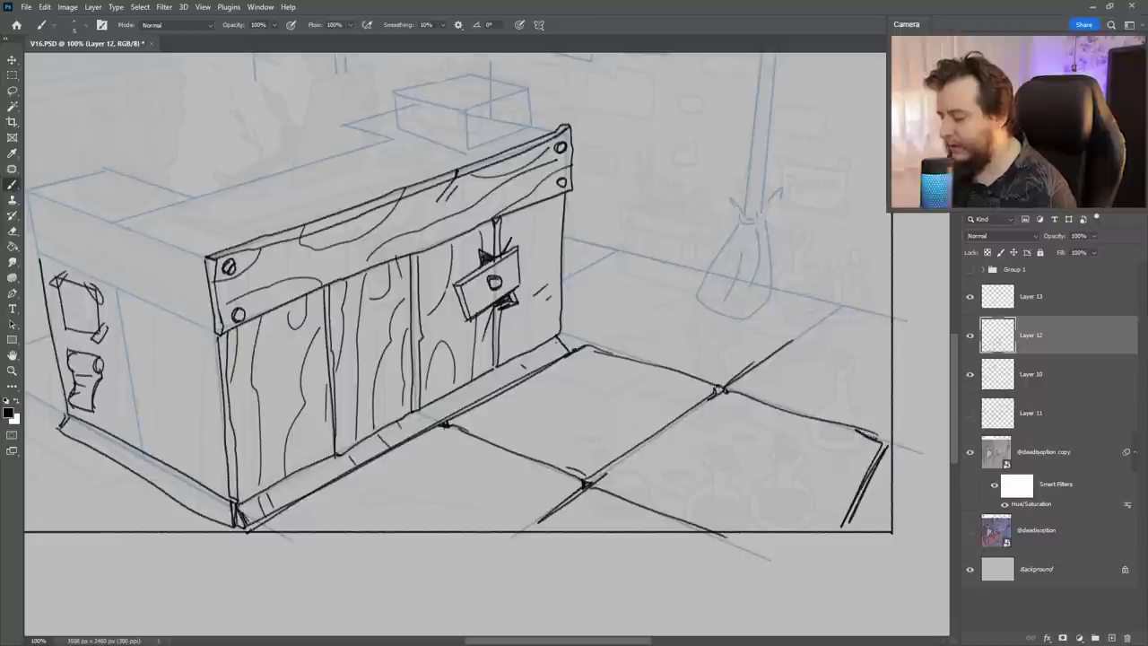
pyautogui.moveTo(587, 347); pyautogui.dragTo(687, 270)
pyautogui.hotkey('ctrl', 'z')
pyautogui.moveTo(587, 346)
pyautogui.mouseDown()
pyautogui.moveTo(701, 269)
pyautogui.moveTo(567, 242)
pyautogui.mouseUp()
pyautogui.moveTo(756, 286)
pyautogui.mouseDown()
pyautogui.moveTo(846, 298)
pyautogui.moveTo(775, 351)
pyautogui.mouseUp()
# Ink the broom leaning by the back wall: a bristled head and long handle.
pyautogui.moveTo(815, 400); pyautogui.dragTo(752, 537)
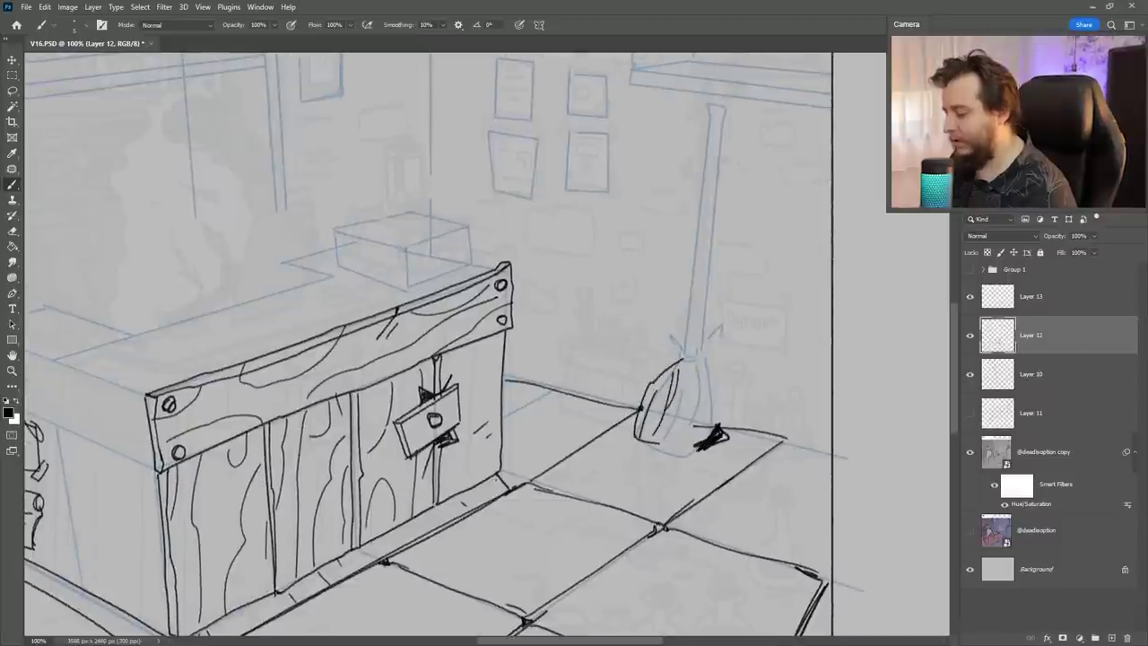
pyautogui.moveTo(698, 363); pyautogui.dragTo(680, 453)
pyautogui.moveTo(684, 392); pyautogui.dragTo(664, 447)
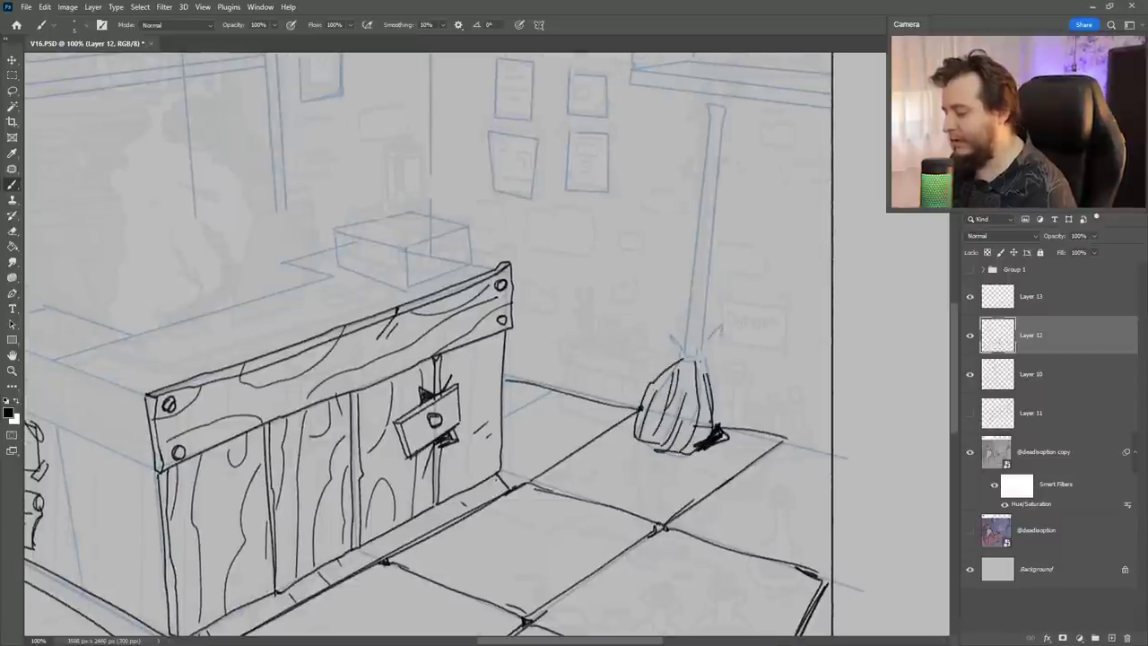
pyautogui.moveTo(681, 377); pyautogui.dragTo(663, 493)
pyautogui.moveTo(685, 226); pyautogui.dragTo(679, 468)
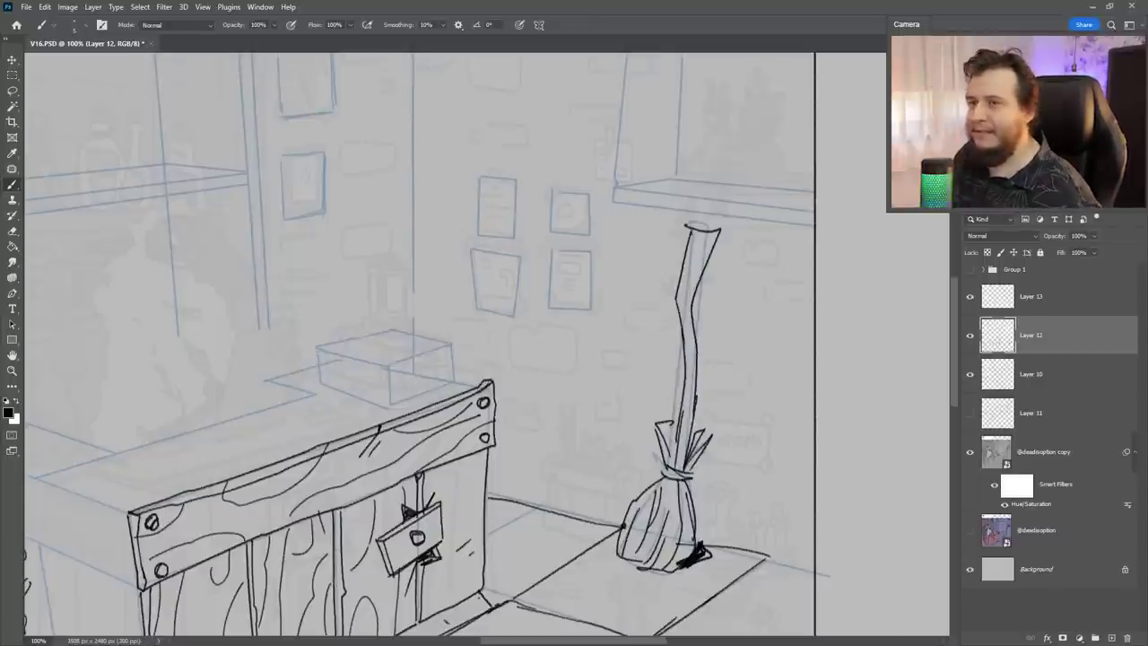
# Review the whole sketch, then ink a closed book with curved spine, stacked pages and cover.
pyautogui.press('z')
pyautogui.hotkey('ctrl', '-')
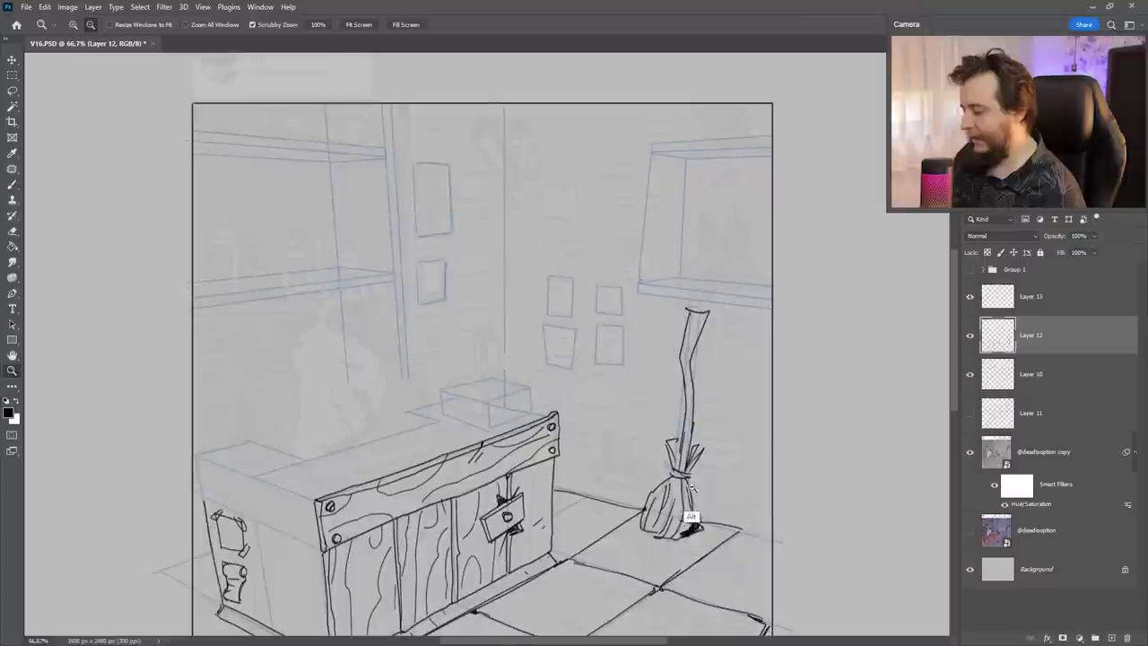
pyautogui.hotkey('ctrl', '+')
pyautogui.press('b')
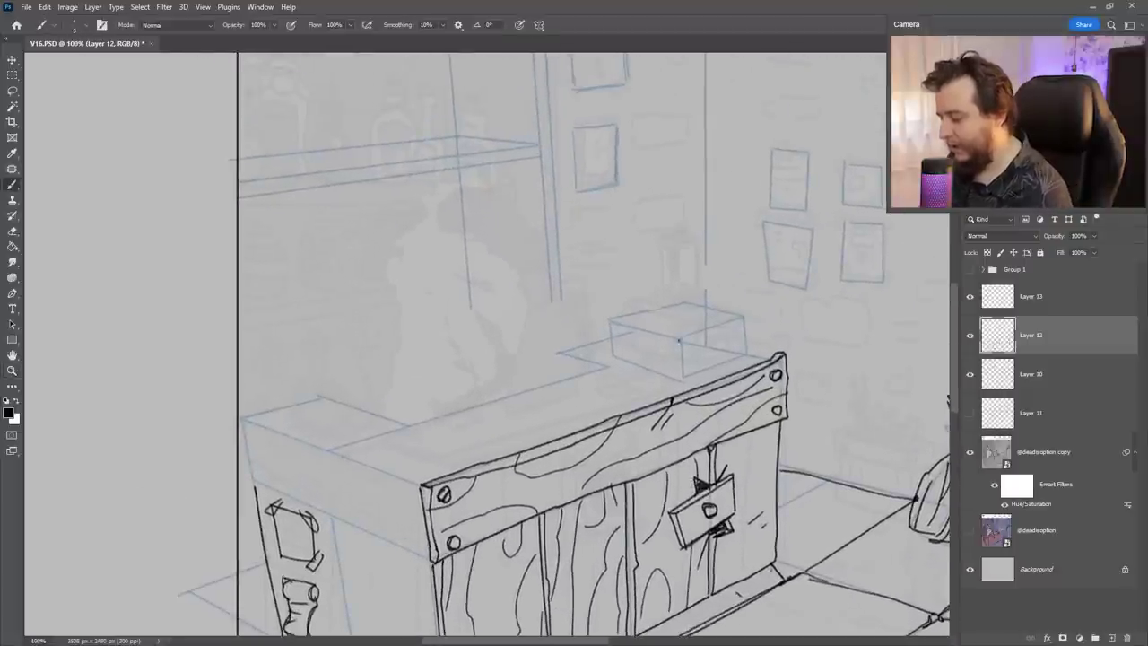
pyautogui.moveTo(689, 336)
pyautogui.mouseDown()
pyautogui.moveTo(674, 364)
pyautogui.moveTo(700, 373)
pyautogui.moveTo(718, 360)
pyautogui.moveTo(682, 368)
pyautogui.moveTo(718, 325)
pyautogui.moveTo(744, 315)
pyautogui.mouseUp()
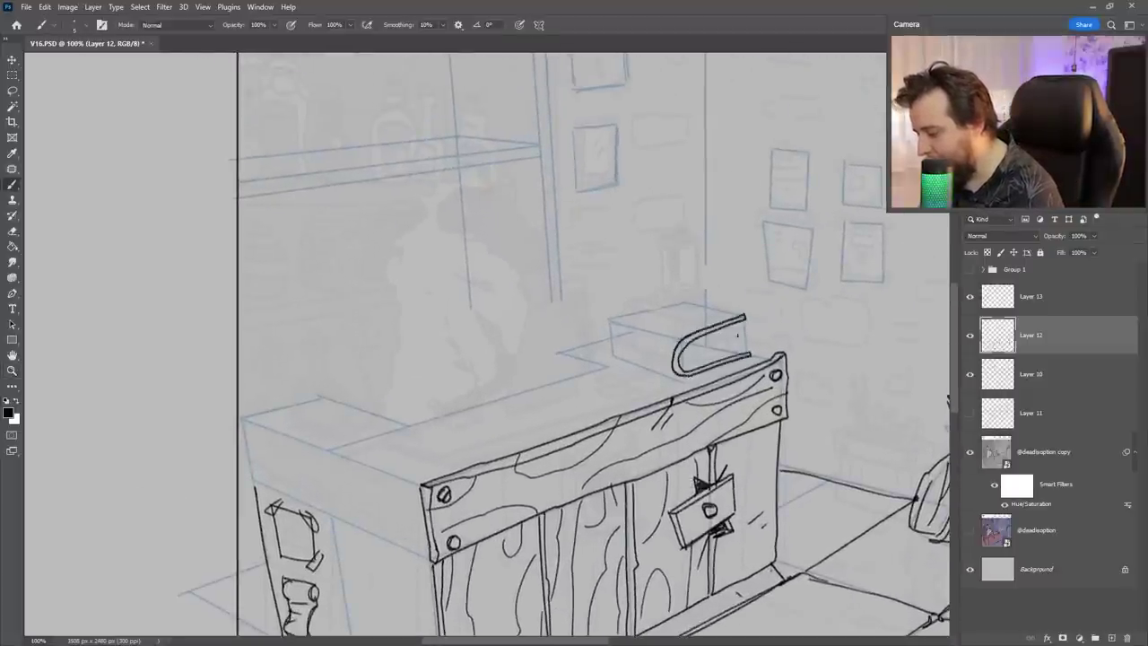
pyautogui.moveTo(683, 349)
pyautogui.mouseDown()
pyautogui.moveTo(681, 369)
pyautogui.moveTo(743, 328)
pyautogui.mouseUp()
pyautogui.moveTo(686, 351); pyautogui.dragTo(744, 339)
pyautogui.moveTo(686, 362); pyautogui.dragTo(746, 350)
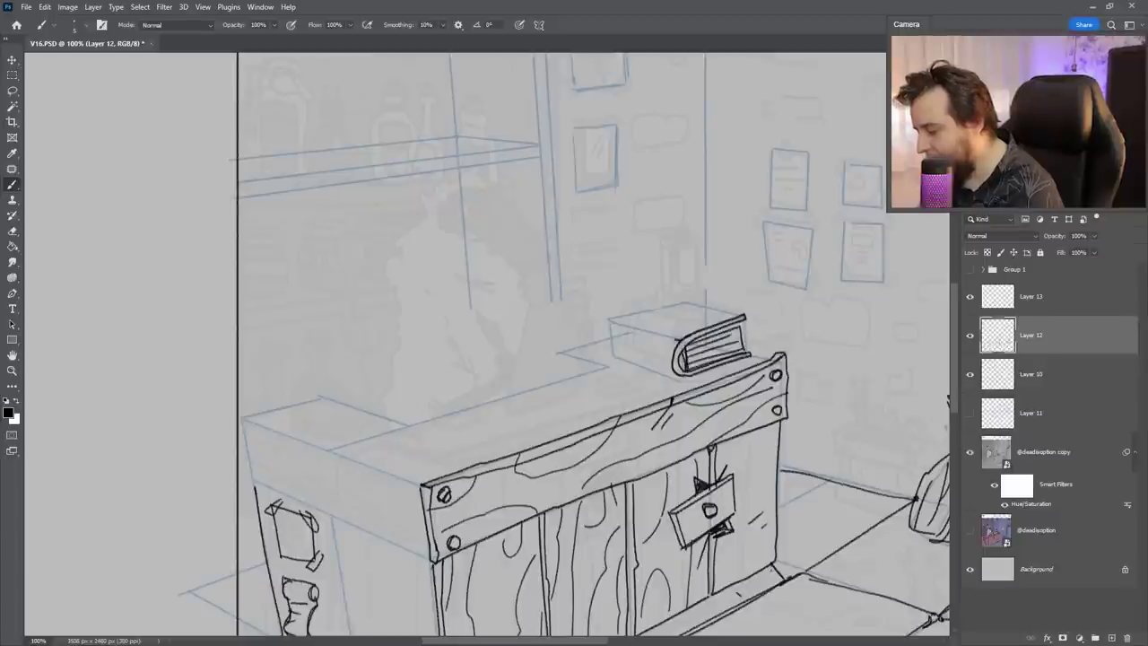
pyautogui.moveTo(674, 341)
pyautogui.mouseDown()
pyautogui.moveTo(617, 325)
pyautogui.moveTo(683, 335)
pyautogui.mouseUp()
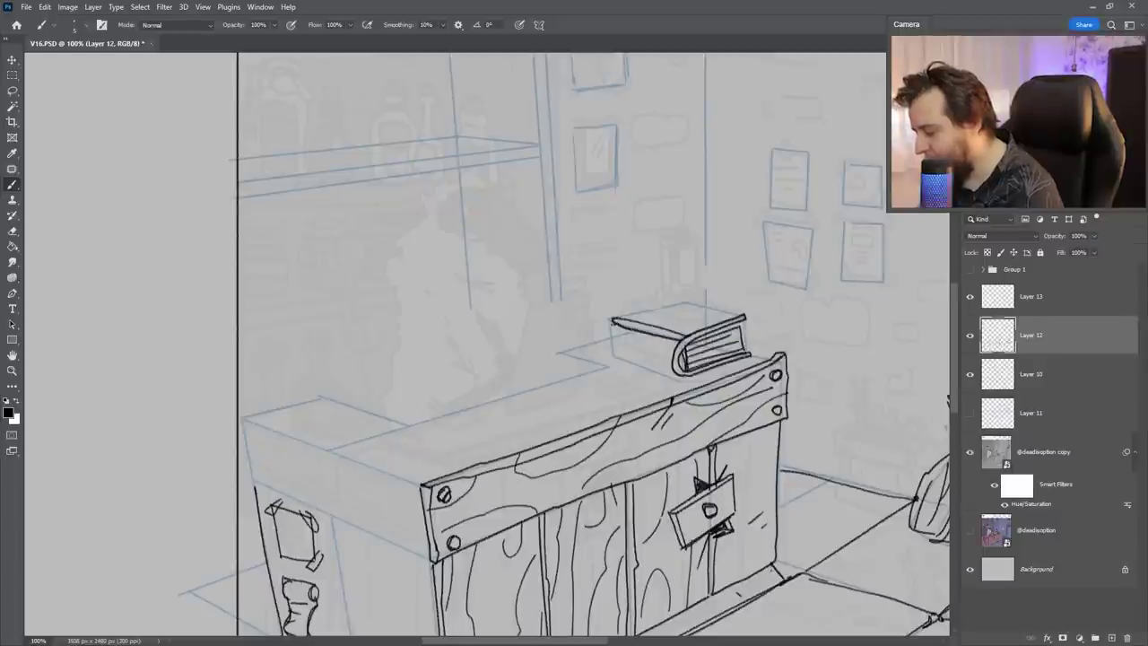
pyautogui.moveTo(613, 321)
pyautogui.mouseDown()
pyautogui.moveTo(674, 369)
pyautogui.moveTo(744, 339)
pyautogui.moveTo(753, 395)
pyautogui.mouseUp()
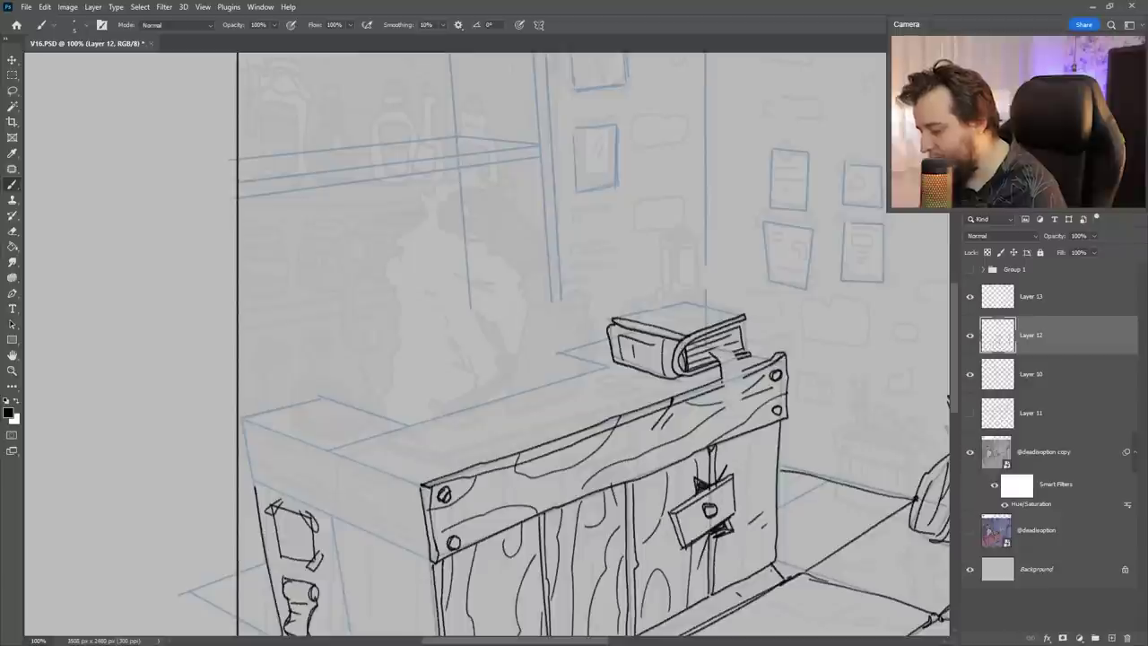
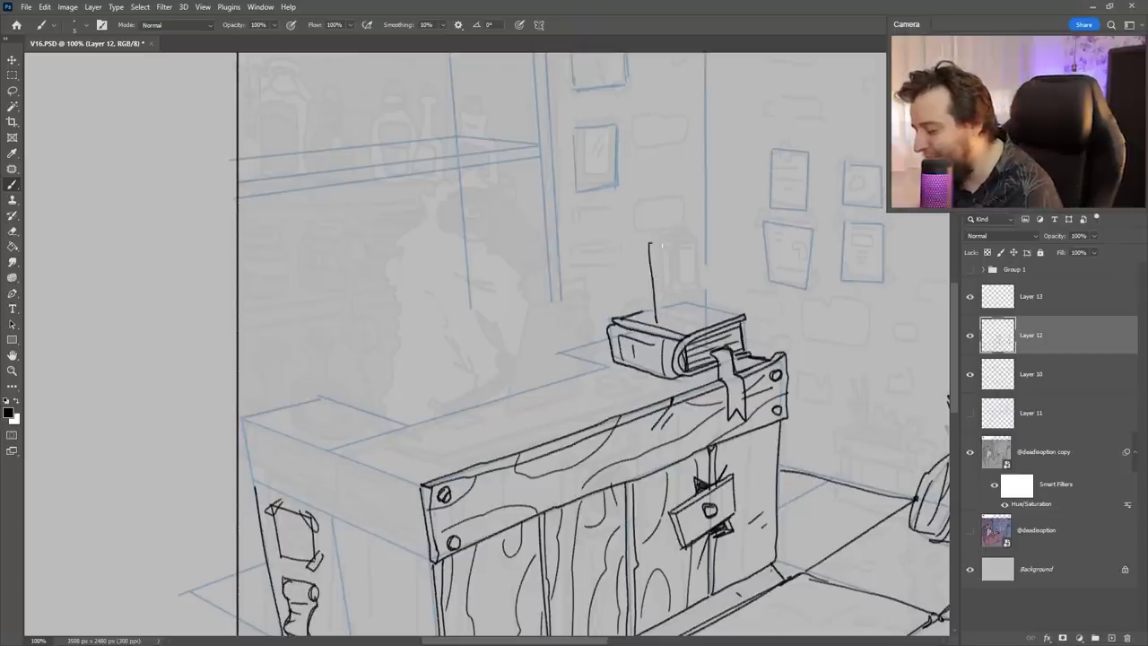
# Sketch the lantern body on the book, redraw its top rim and add vertical bars.
pyautogui.moveTo(662, 244)
pyautogui.mouseDown()
pyautogui.moveTo(708, 242)
pyautogui.moveTo(705, 312)
pyautogui.mouseUp()
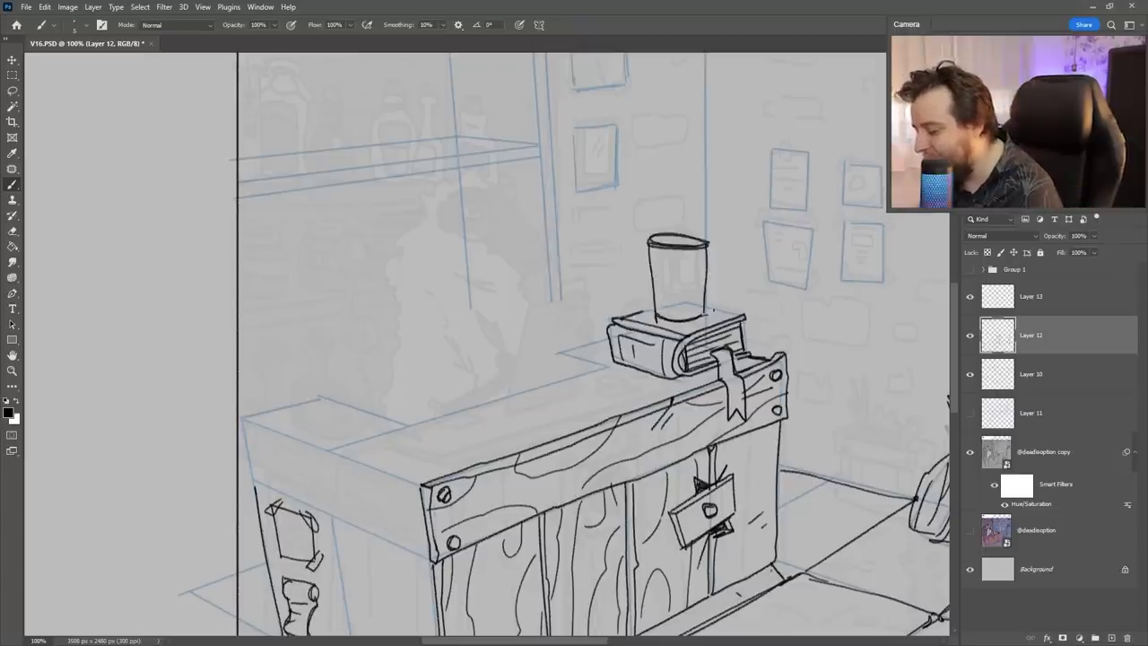
pyautogui.hotkey('ctrl', 'z')
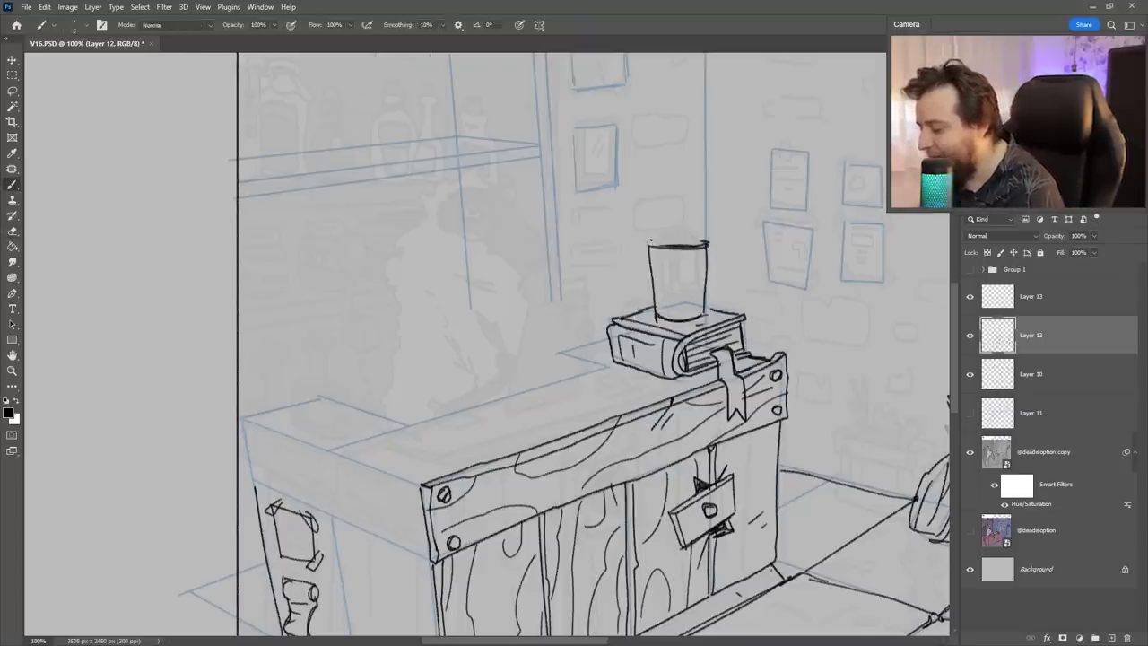
pyautogui.moveTo(649, 240); pyautogui.dragTo(707, 240)
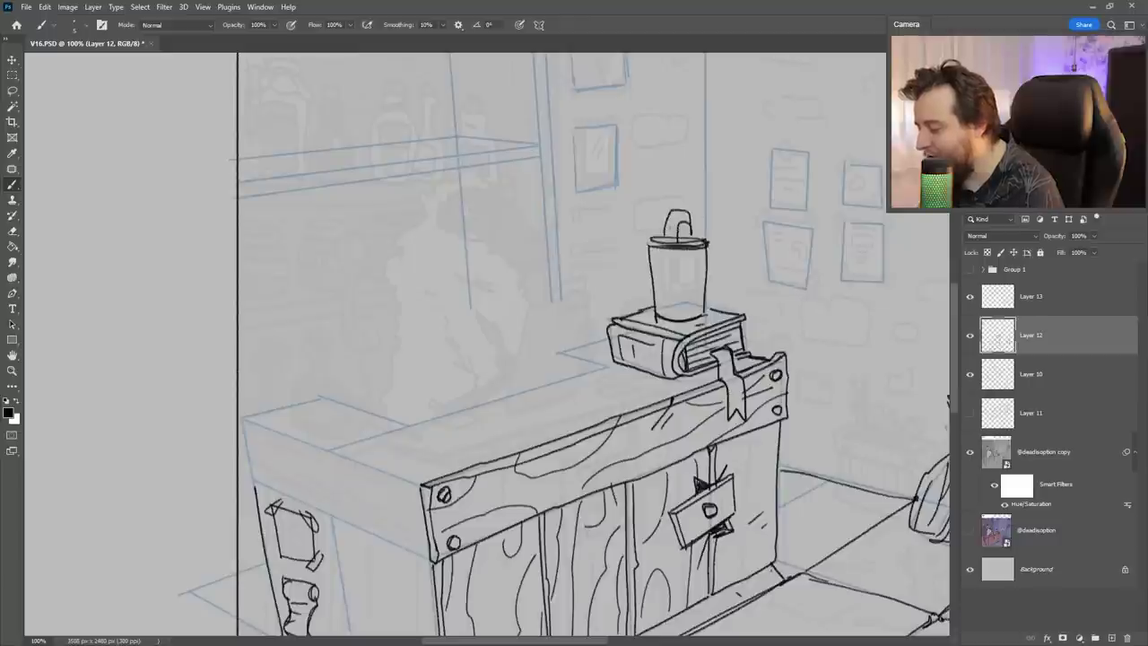
pyautogui.moveTo(649, 238)
pyautogui.mouseDown()
pyautogui.moveTo(708, 241)
pyautogui.moveTo(682, 301)
pyautogui.mouseUp()
pyautogui.moveTo(705, 258)
pyautogui.mouseDown()
pyautogui.moveTo(703, 308)
pyautogui.moveTo(689, 296)
pyautogui.mouseUp()
# Zoom out to see the scene and sketch potted plants on the right window shelf.
pyautogui.press('z')
pyautogui.keyDown('alt'); pyautogui.click(686, 520); pyautogui.keyUp('alt')
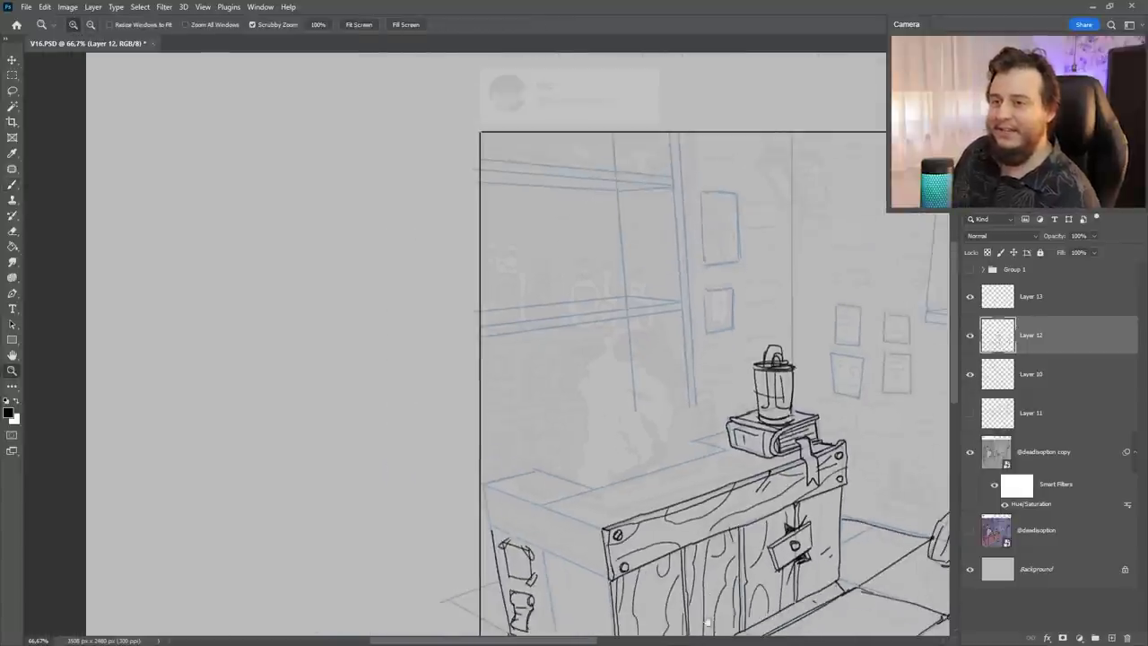
pyautogui.moveTo(687, 520); pyautogui.dragTo(634, 510)
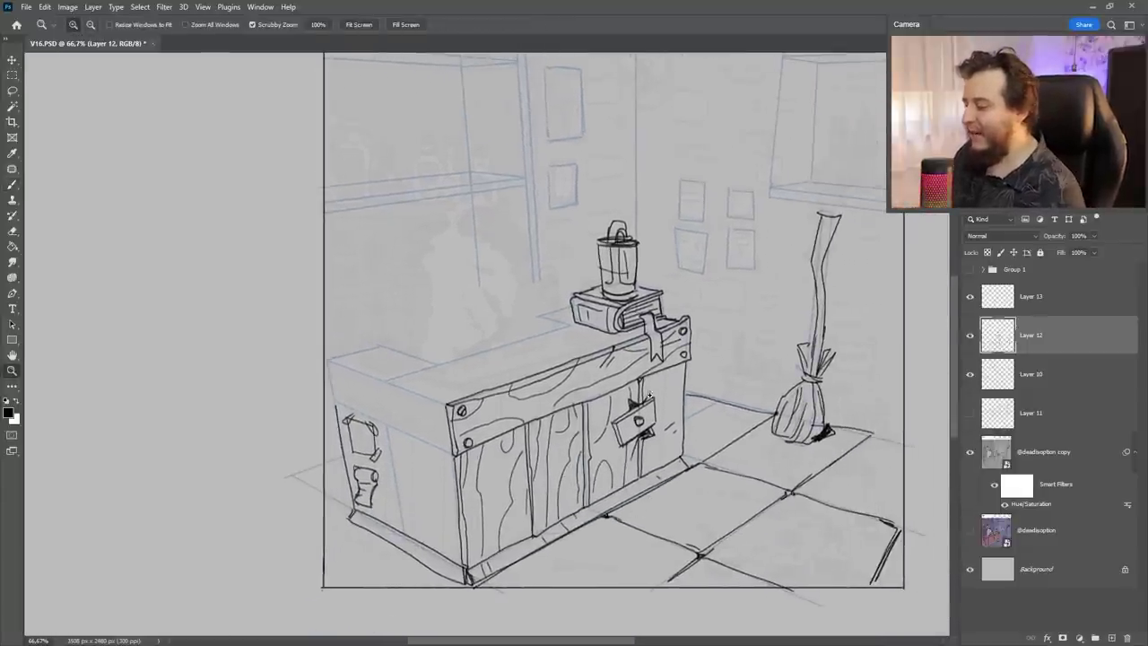
pyautogui.moveTo(669, 400); pyautogui.dragTo(631, 485)
pyautogui.press('b')
pyautogui.moveTo(786, 241); pyautogui.dragTo(803, 269)
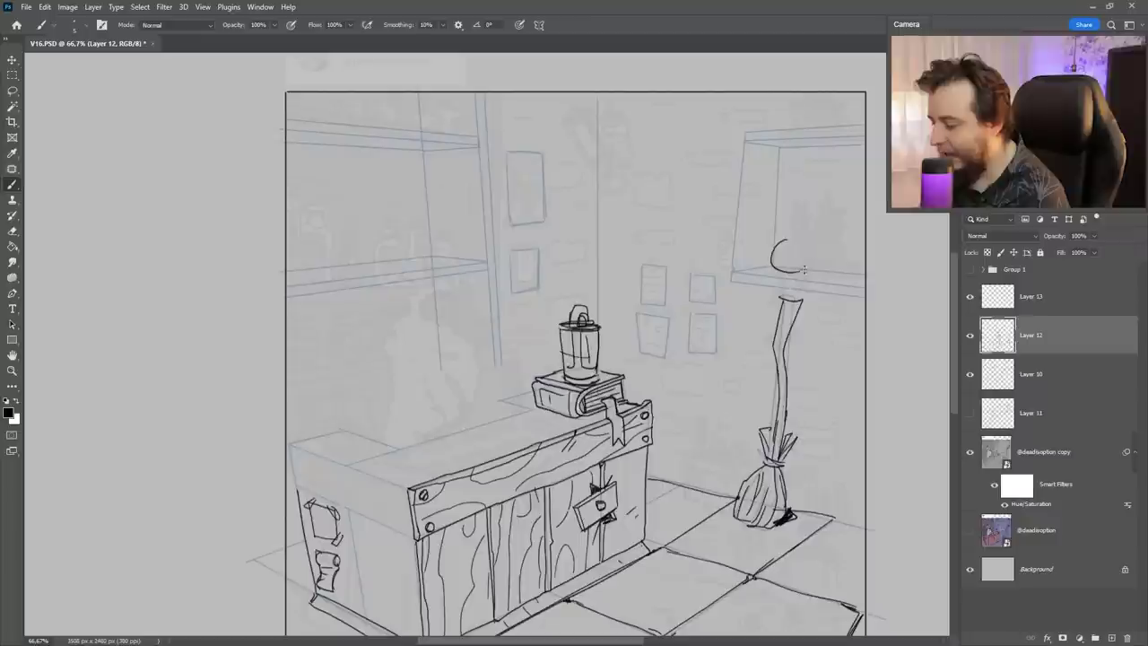
pyautogui.moveTo(793, 220)
pyautogui.mouseDown()
pyautogui.moveTo(795, 185)
pyautogui.moveTo(854, 278)
pyautogui.moveTo(847, 240)
pyautogui.mouseUp()
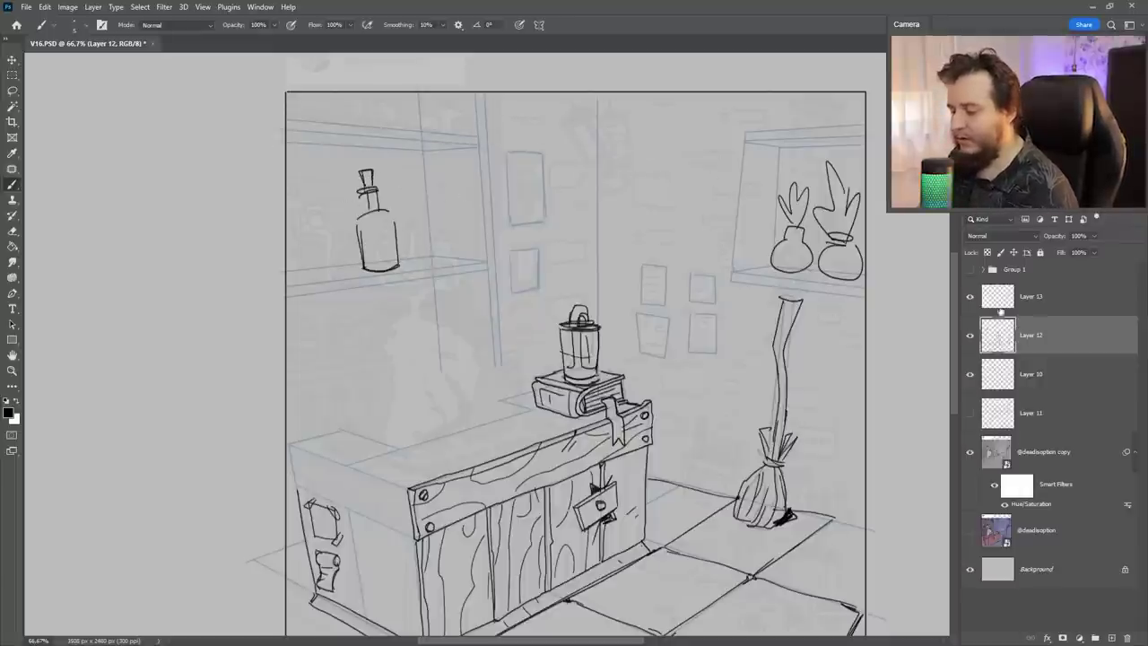
# Briefly show and hide the perspective grid, then start a hanging sign near the top edge.
pyautogui.click(969, 270)
pyautogui.click(969, 270)
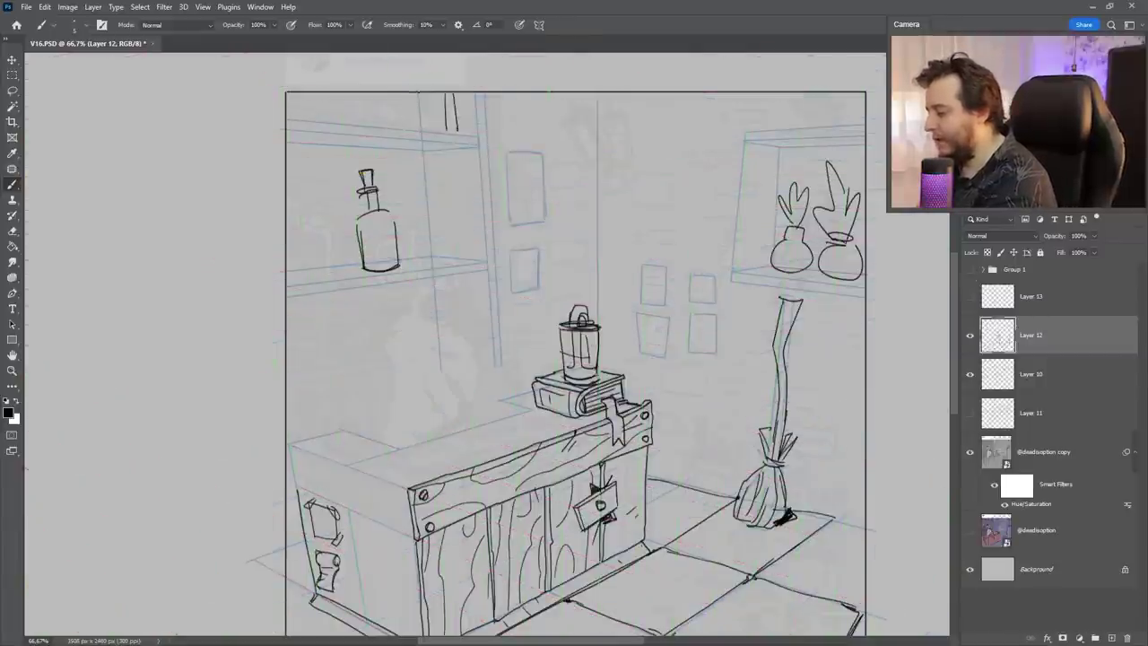
pyautogui.moveTo(402, 94); pyautogui.dragTo(460, 131)
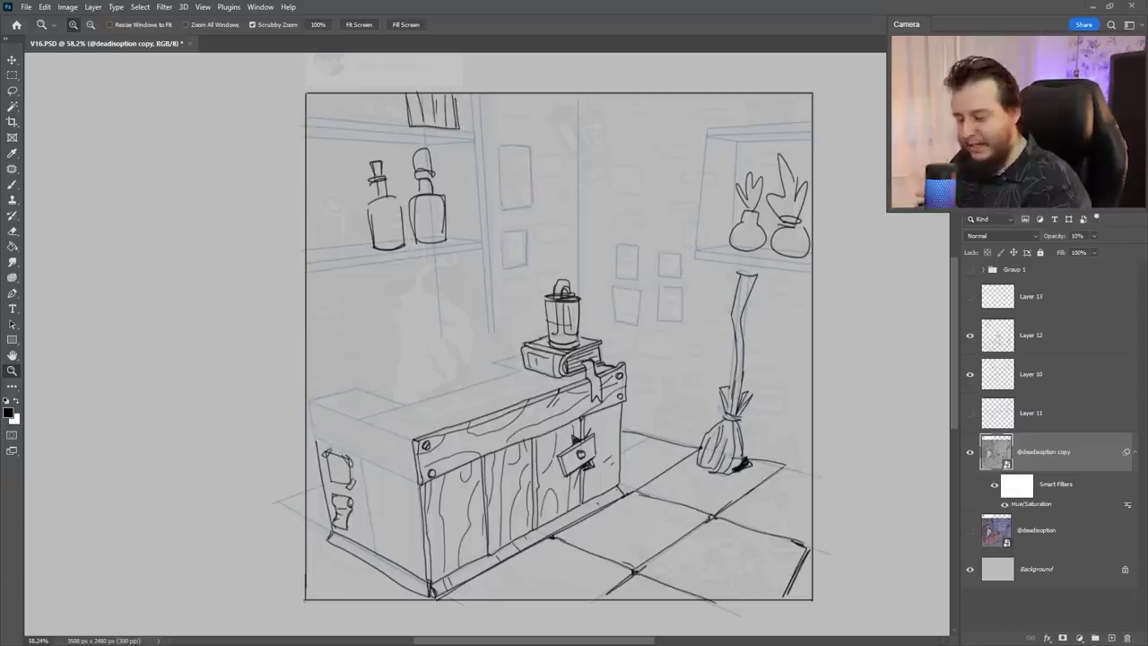
# On Layer 12, zoom into the counter and add wood-grain lines on its left side.
pyautogui.click(1039, 340)
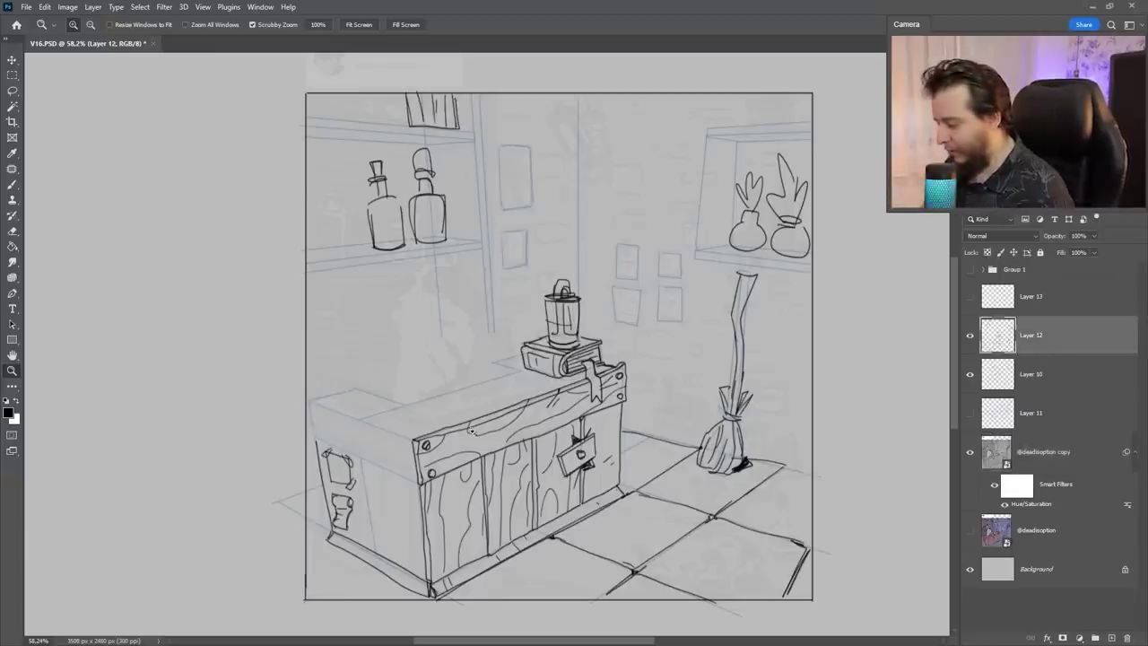
pyautogui.moveTo(470, 430)
pyautogui.mouseDown()
pyautogui.moveTo(452, 388)
pyautogui.moveTo(475, 529)
pyautogui.mouseUp()
pyautogui.press('b')
pyautogui.moveTo(449, 373); pyautogui.dragTo(455, 520)
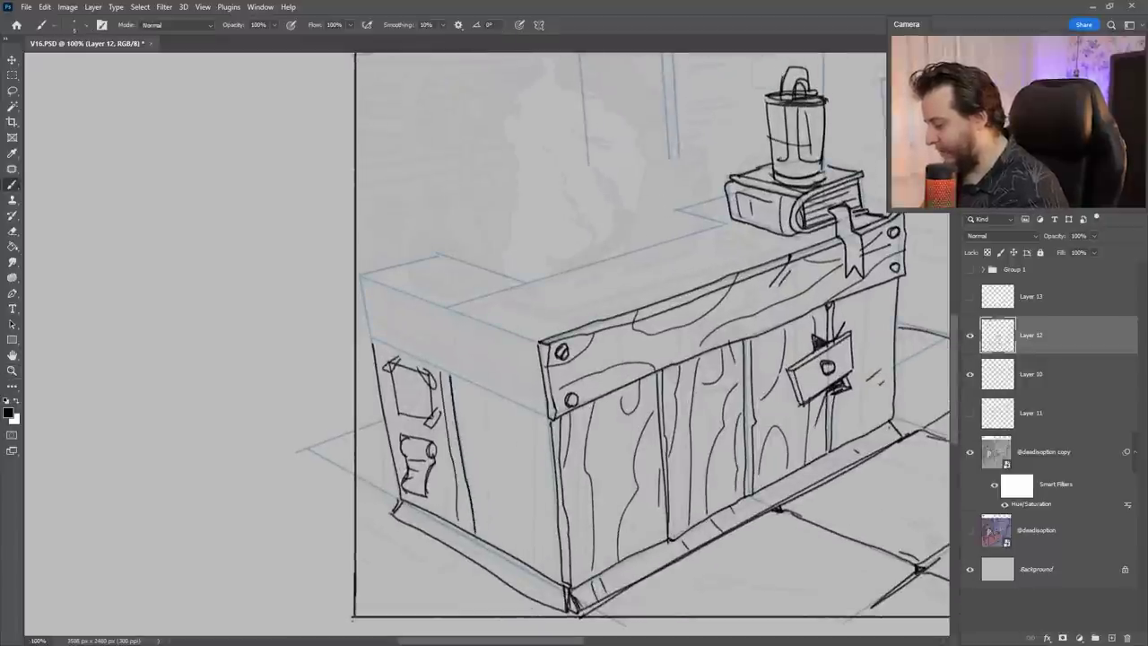
pyautogui.moveTo(474, 388); pyautogui.dragTo(490, 536)
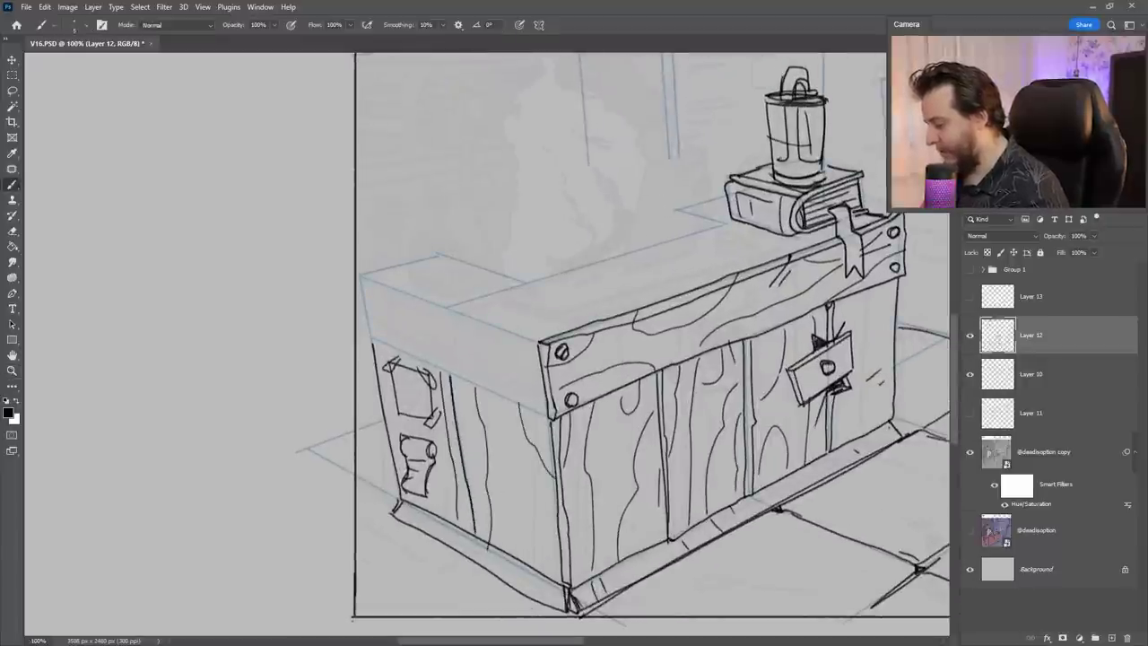
# Trace the counter's top-left and front edges and sketch a bolt on the left top board.
pyautogui.moveTo(834, 189); pyautogui.dragTo(780, 262)
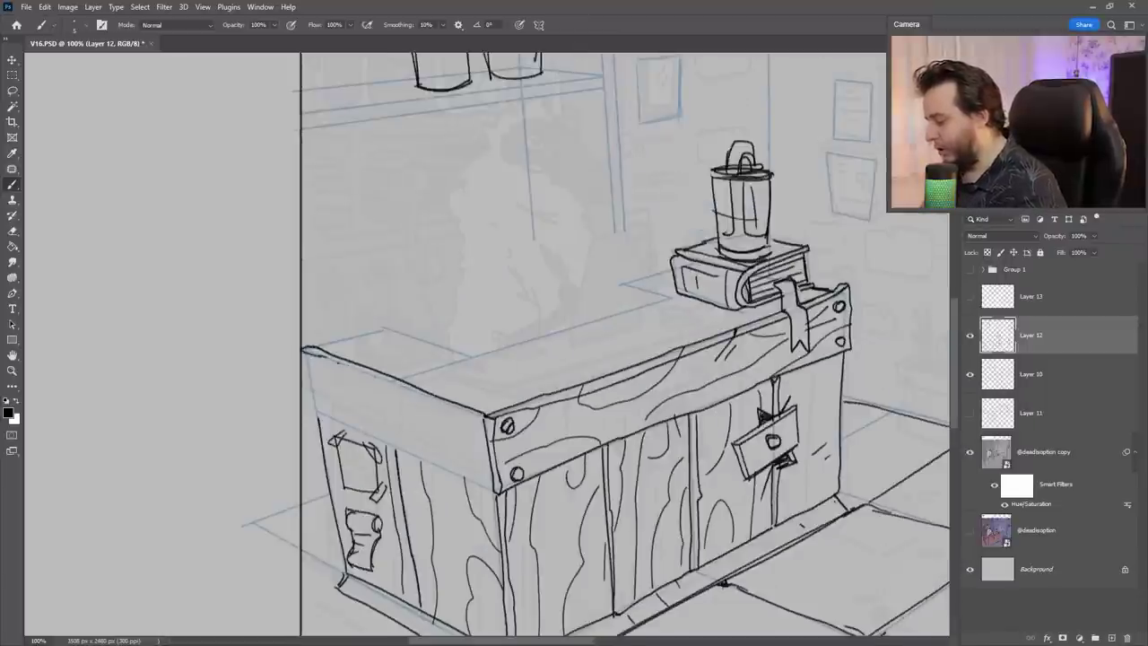
pyautogui.moveTo(327, 357); pyautogui.dragTo(452, 408)
pyautogui.moveTo(303, 353)
pyautogui.mouseDown()
pyautogui.moveTo(312, 395)
pyautogui.moveTo(422, 463)
pyautogui.moveTo(492, 488)
pyautogui.mouseUp()
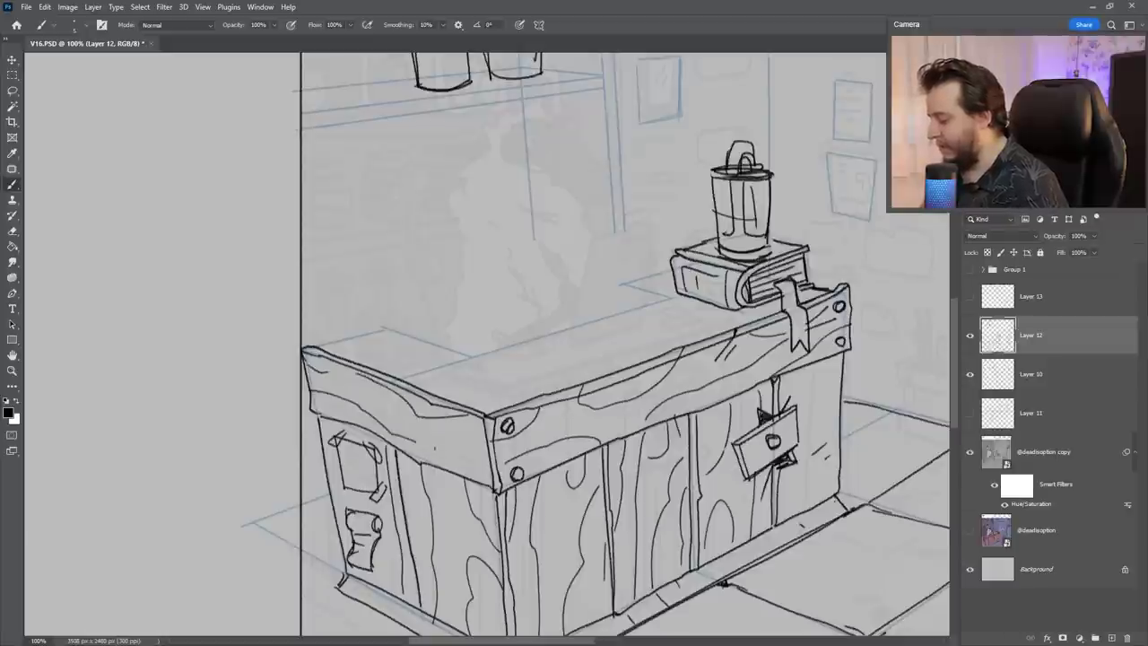
pyautogui.moveTo(464, 423); pyautogui.dragTo(472, 437)
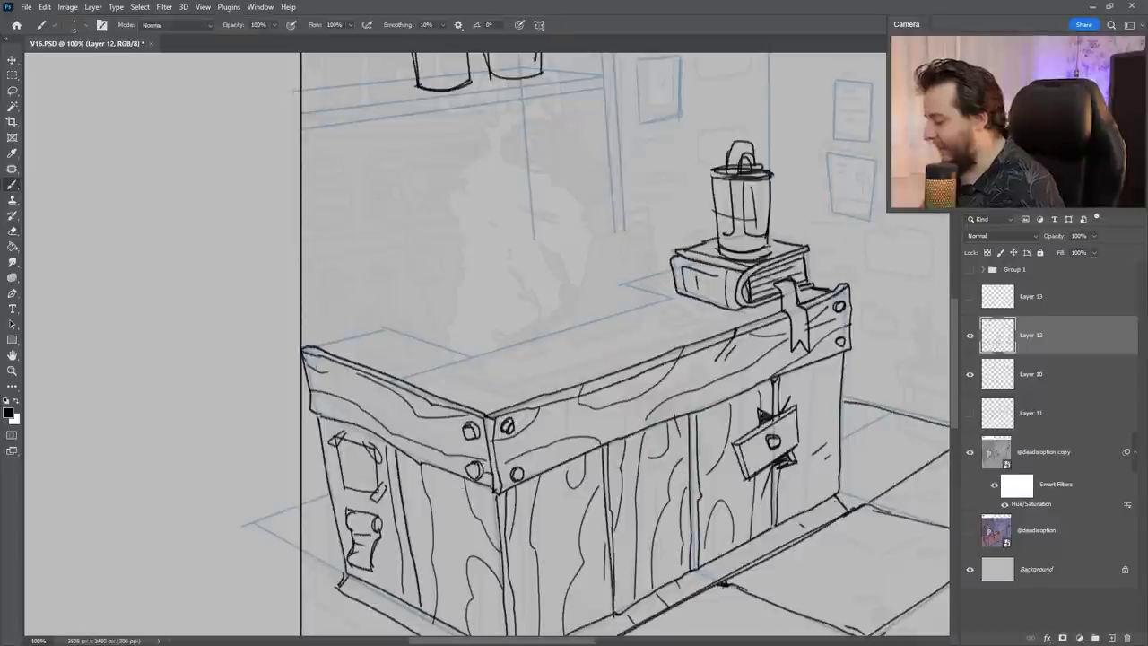
pyautogui.press('e')
pyautogui.press('b')
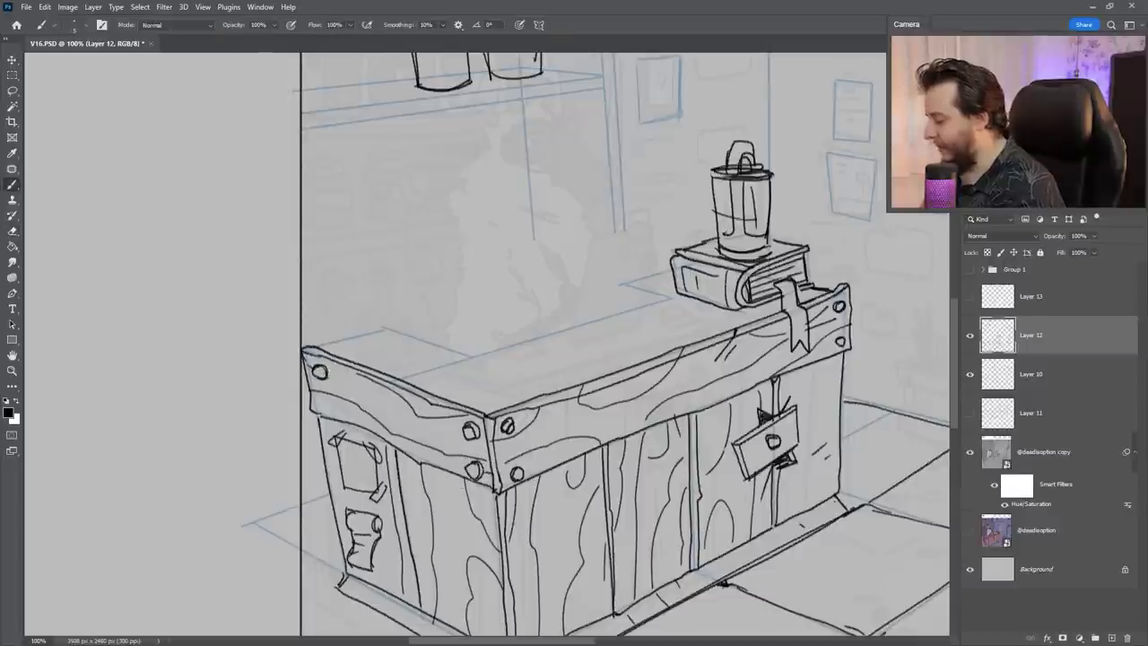
pyautogui.moveTo(562, 474); pyautogui.dragTo(530, 568)
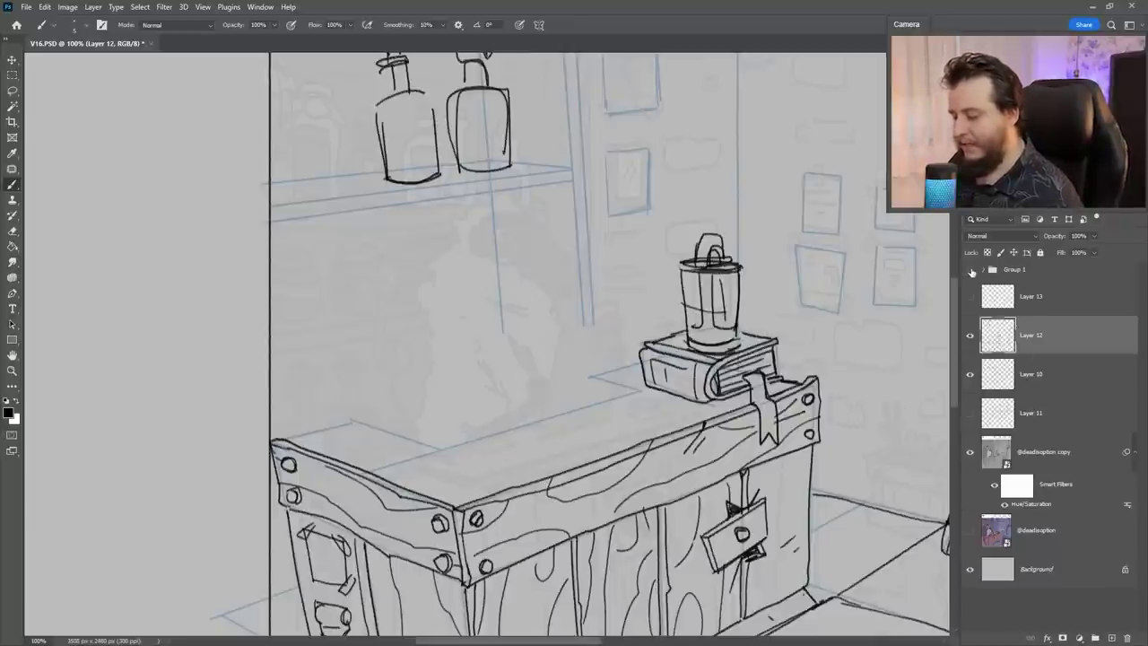
# With the perspective grid shown, draw the clipboard's left, right and top edges on the counter.
pyautogui.click(969, 269)
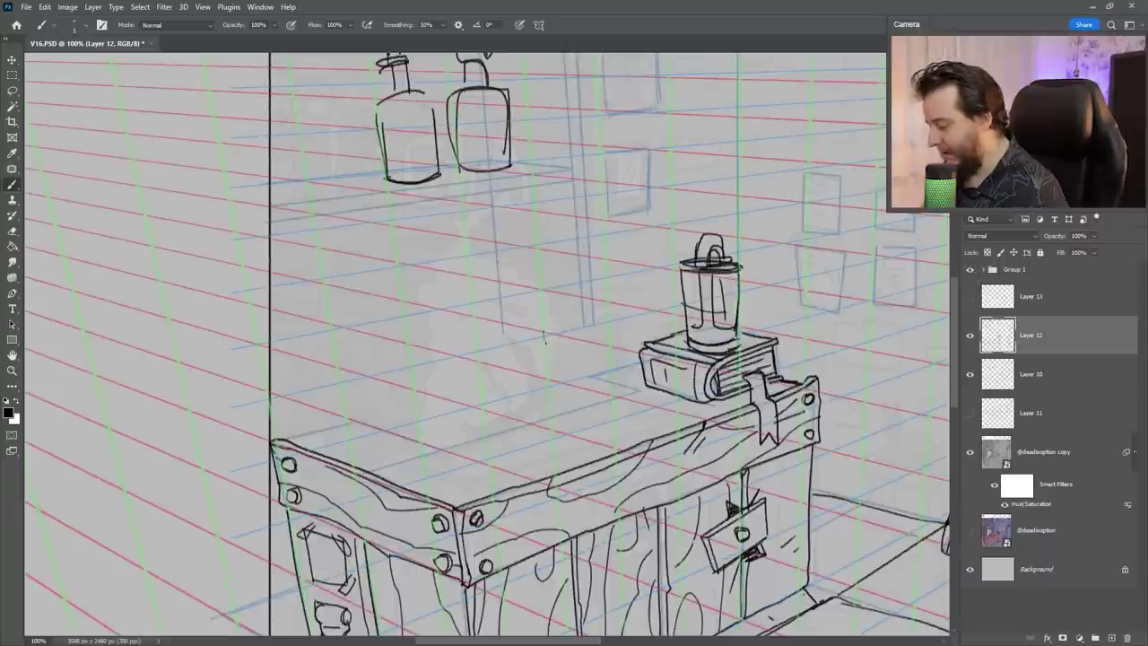
pyautogui.moveTo(543, 332)
pyautogui.mouseDown()
pyautogui.moveTo(551, 423)
pyautogui.moveTo(612, 416)
pyautogui.mouseUp()
pyautogui.hotkey('ctrl', 'z')
pyautogui.moveTo(612, 323); pyautogui.dragTo(612, 420)
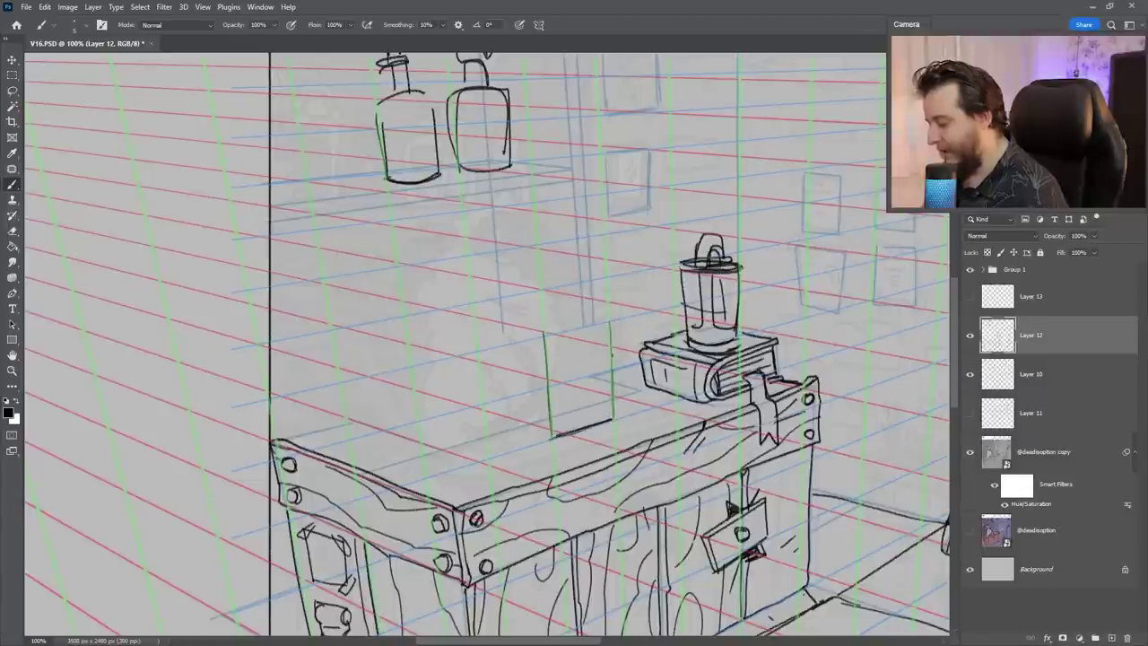
pyautogui.moveTo(545, 334)
pyautogui.mouseDown()
pyautogui.moveTo(611, 322)
pyautogui.moveTo(546, 335)
pyautogui.mouseUp()
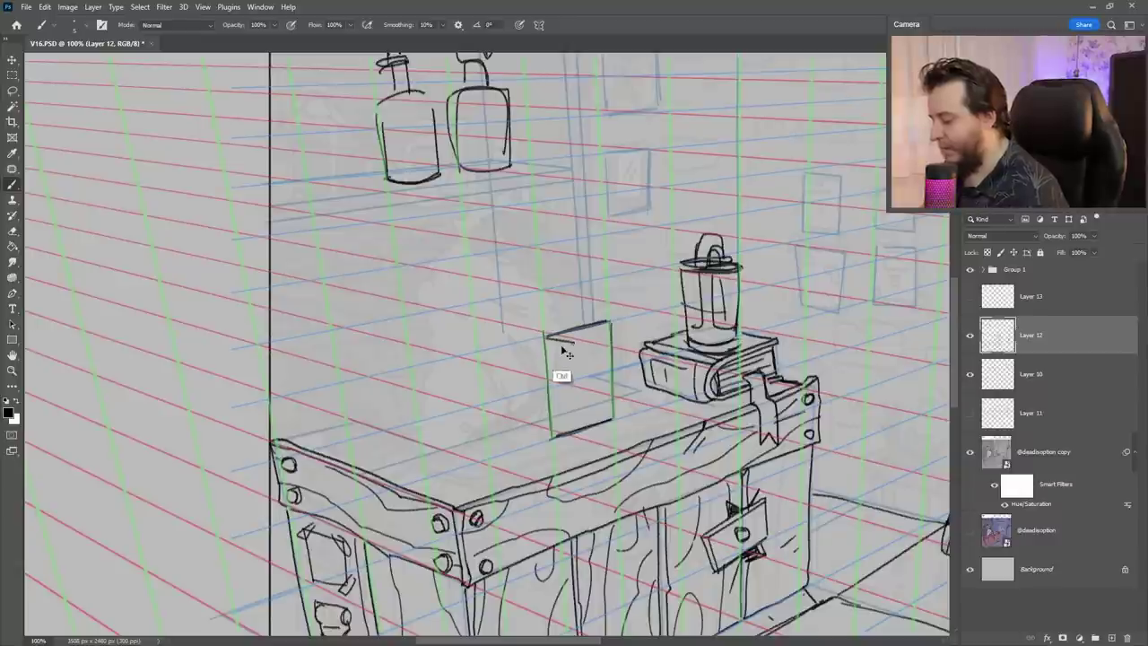
pyautogui.hotkey('ctrl', 'z')
pyautogui.moveTo(547, 339)
pyautogui.mouseDown()
pyautogui.moveTo(567, 346)
pyautogui.moveTo(551, 432)
pyautogui.mouseUp()
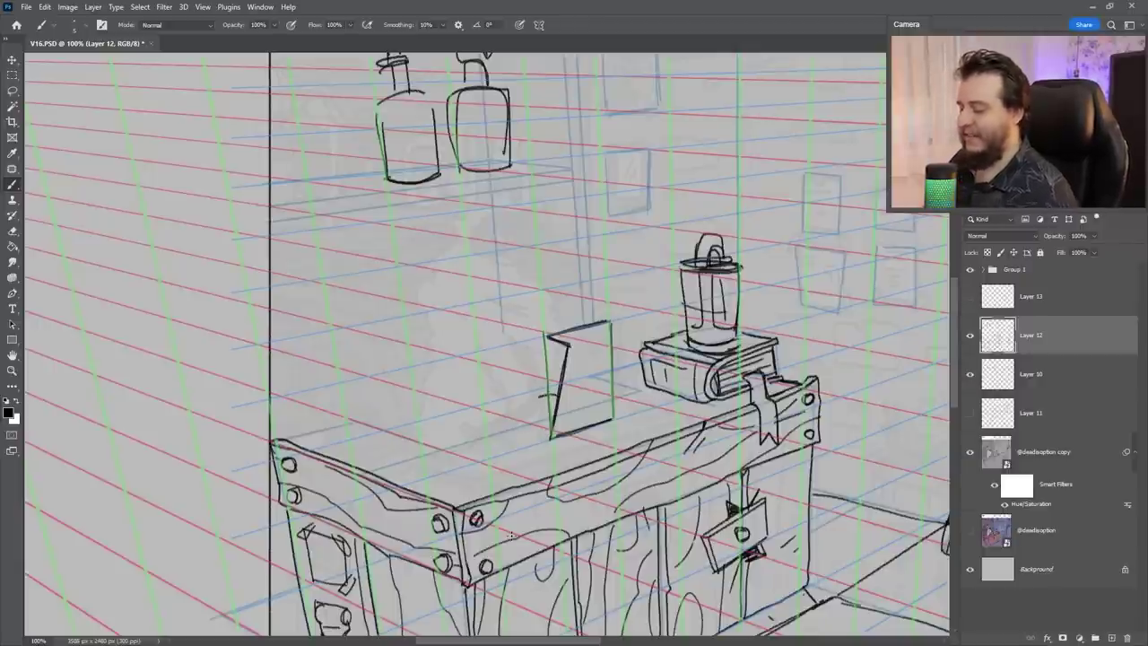
# Extend the clipboard's top edge, erase stray lines, redraw its left edge and hide the grid.
pyautogui.moveTo(574, 341)
pyautogui.mouseDown()
pyautogui.moveTo(631, 328)
pyautogui.moveTo(613, 418)
pyautogui.mouseUp()
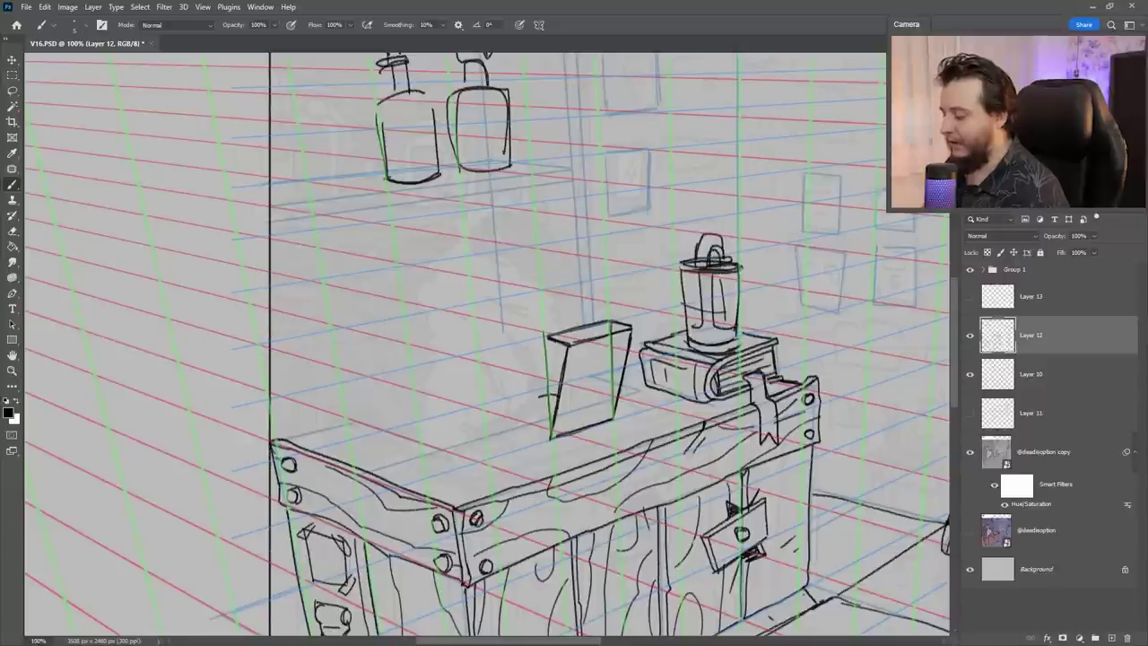
pyautogui.hotkey('ctrl', 'z')
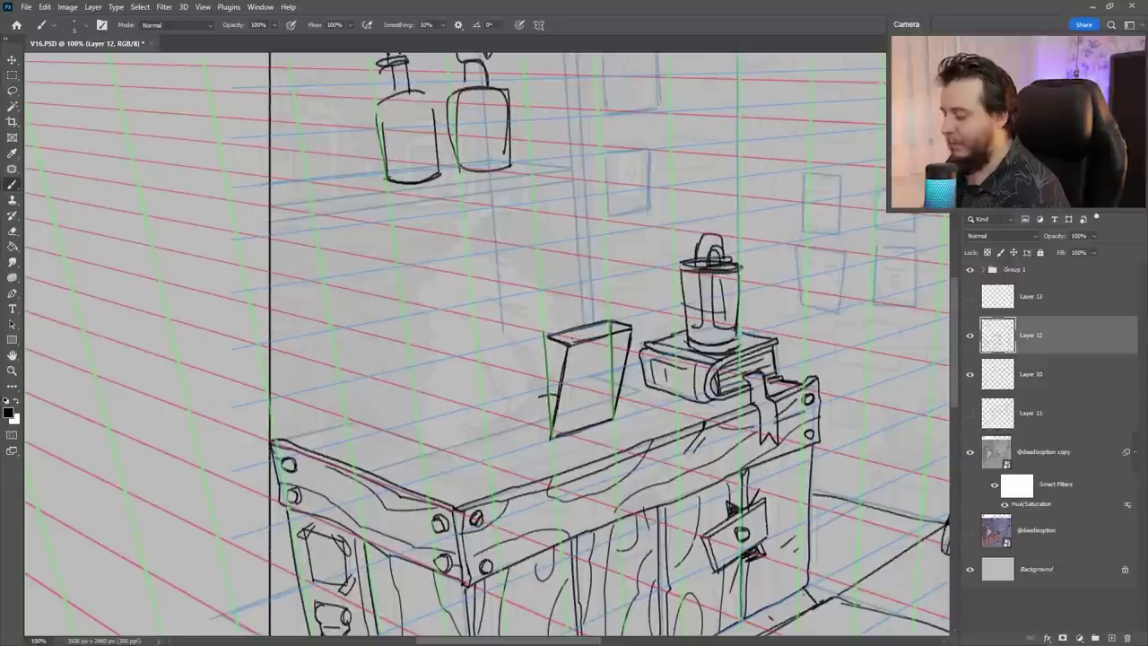
pyautogui.press('e')
pyautogui.moveTo(547, 340); pyautogui.dragTo(545, 403)
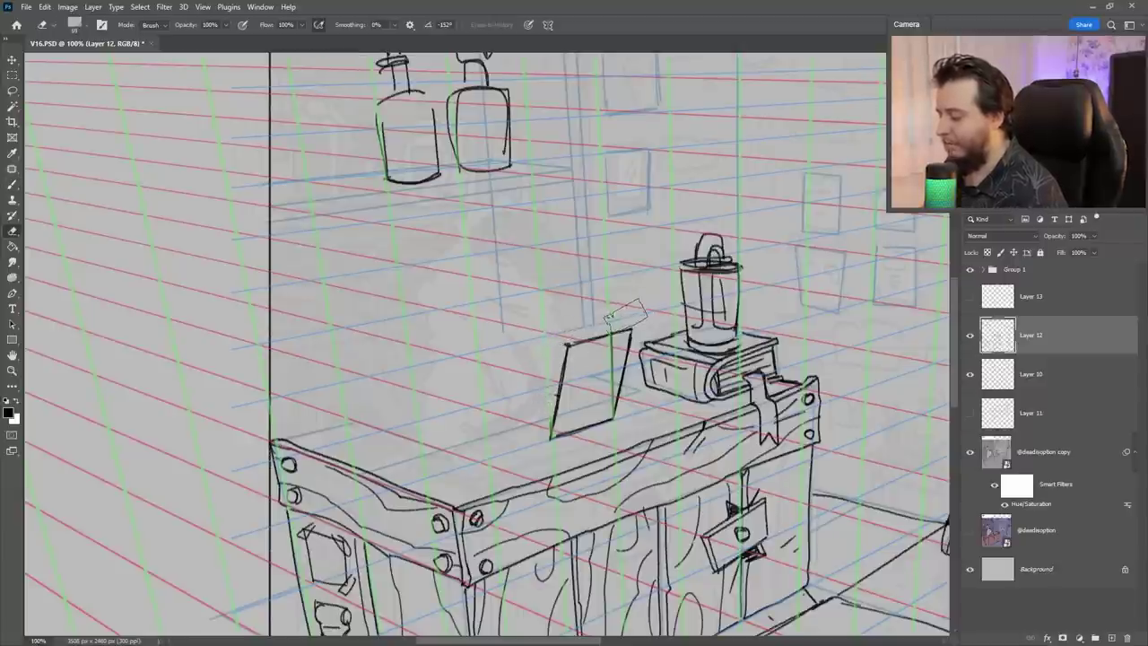
pyautogui.moveTo(613, 334); pyautogui.dragTo(614, 420)
pyautogui.press('b')
pyautogui.moveTo(566, 343); pyautogui.dragTo(549, 432)
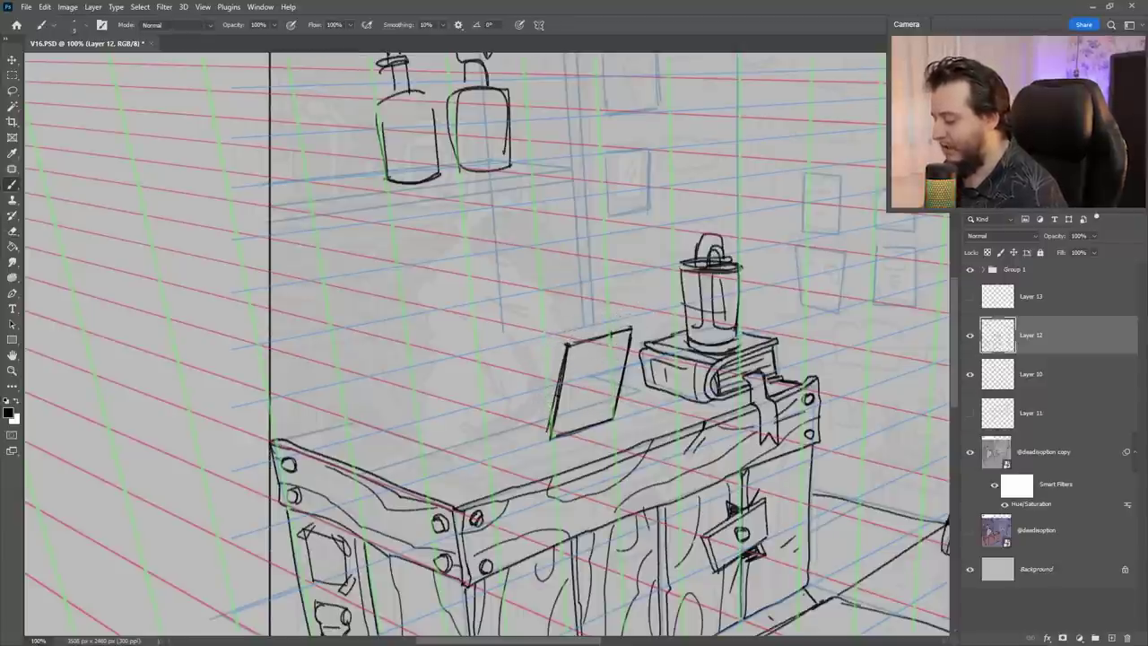
pyautogui.moveTo(563, 375); pyautogui.dragTo(546, 437)
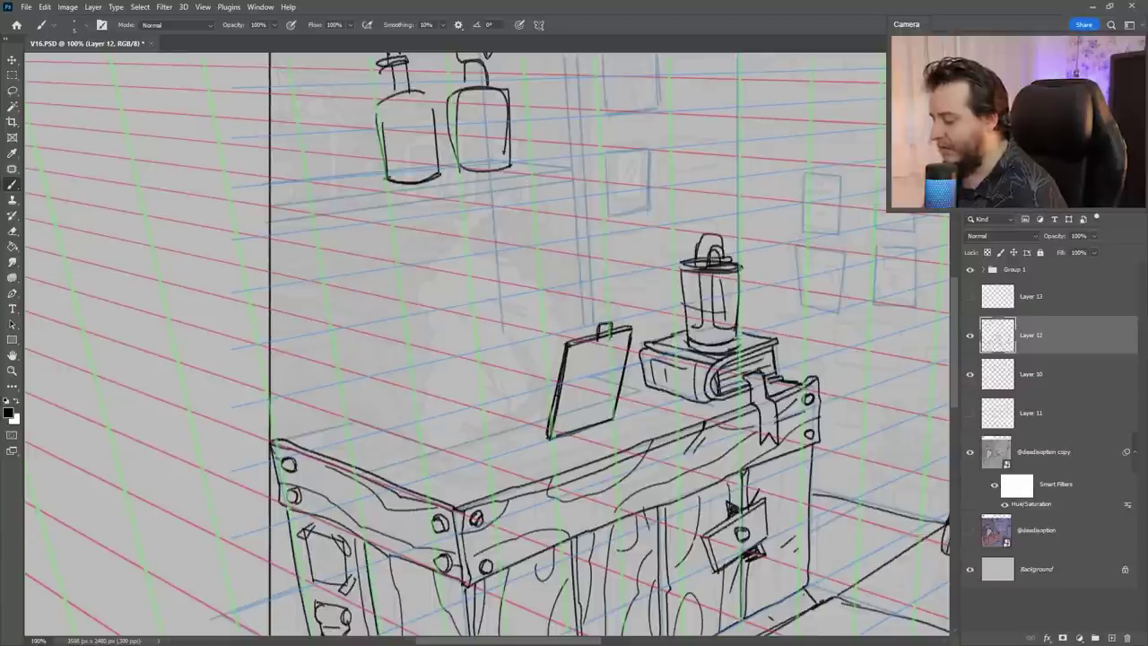
pyautogui.hotkey('ctrl', ',')
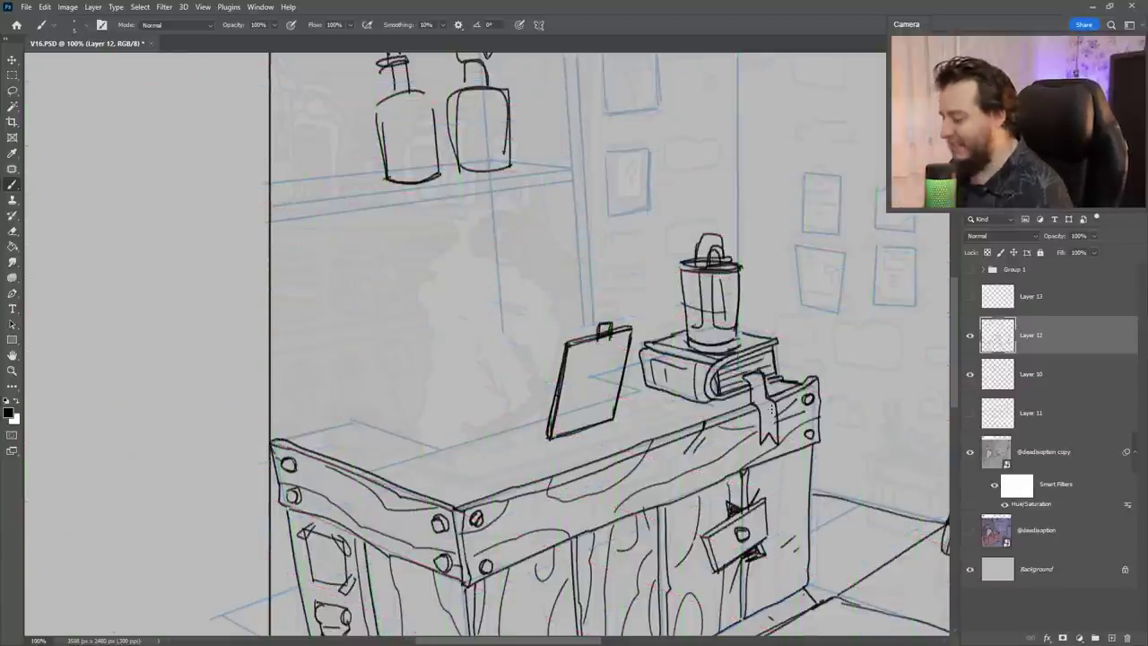
# Draw the counter top's back edge and a grain line beside the clipboard.
pyautogui.moveTo(538, 393); pyautogui.dragTo(469, 432)
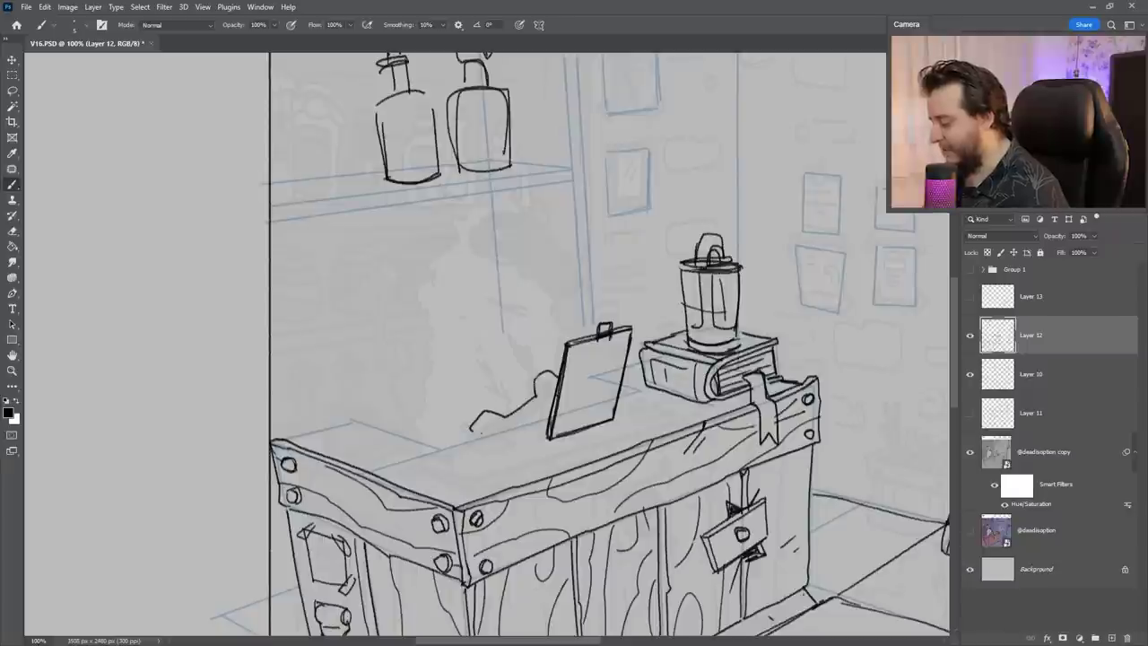
pyautogui.moveTo(546, 421); pyautogui.dragTo(368, 473)
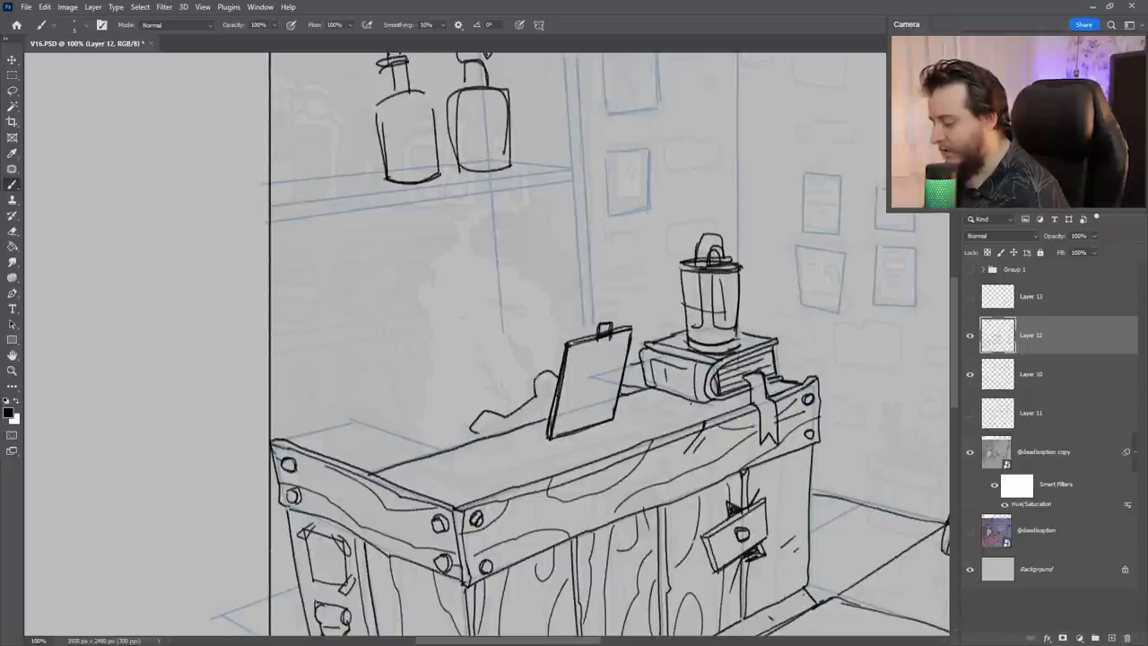
pyautogui.moveTo(672, 419); pyautogui.dragTo(512, 478)
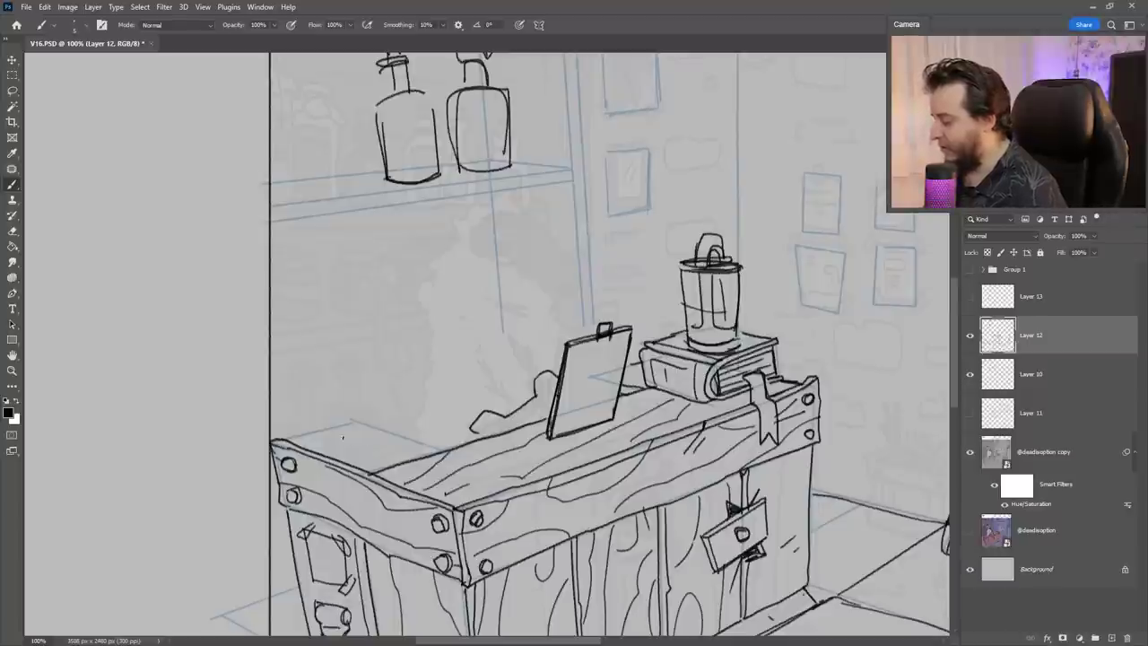
pyautogui.moveTo(337, 426); pyautogui.dragTo(363, 420)
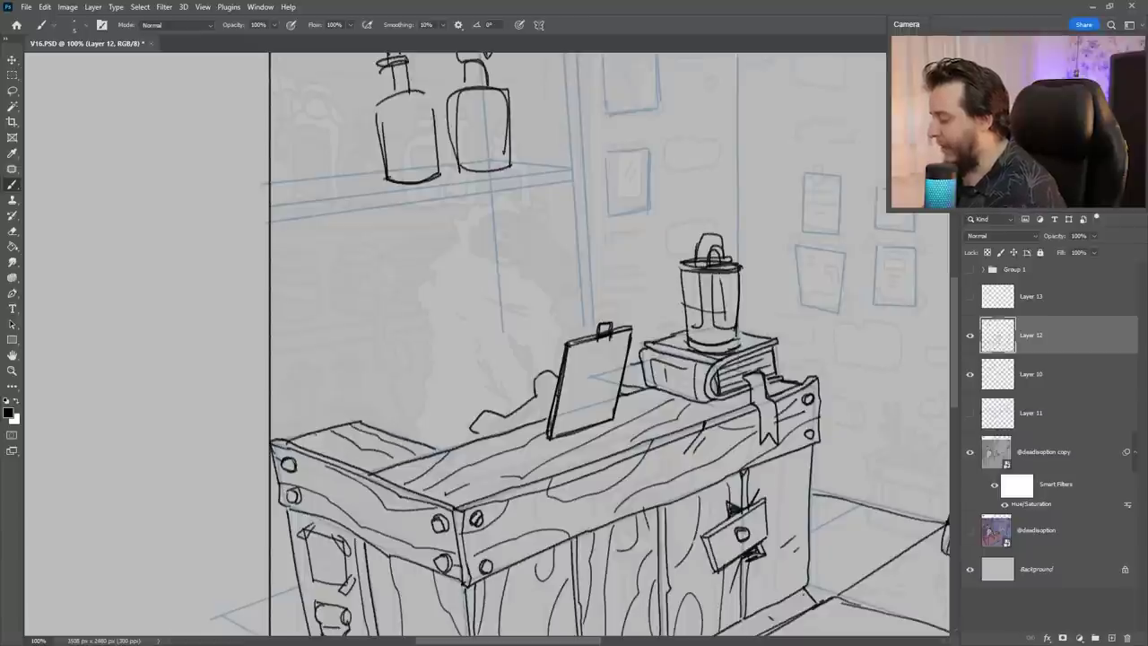
pyautogui.moveTo(574, 341); pyautogui.dragTo(584, 345)
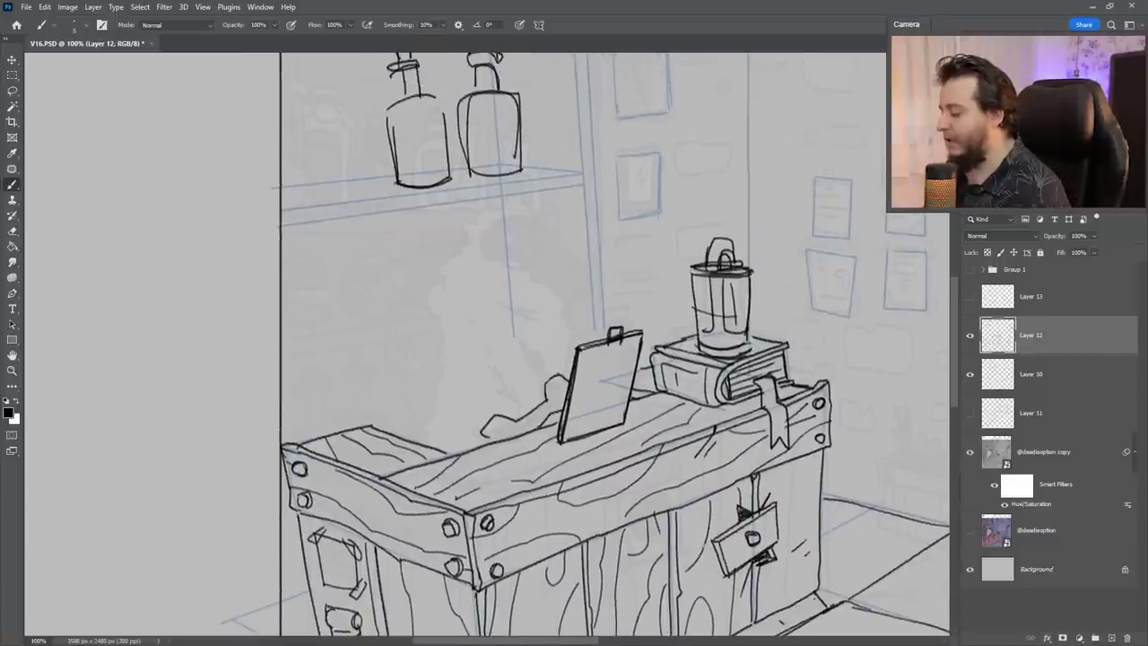
# Draw a feathered quill behind the clipboard, then zoom out to view the whole sketch.
pyautogui.moveTo(491, 314); pyautogui.dragTo(549, 375)
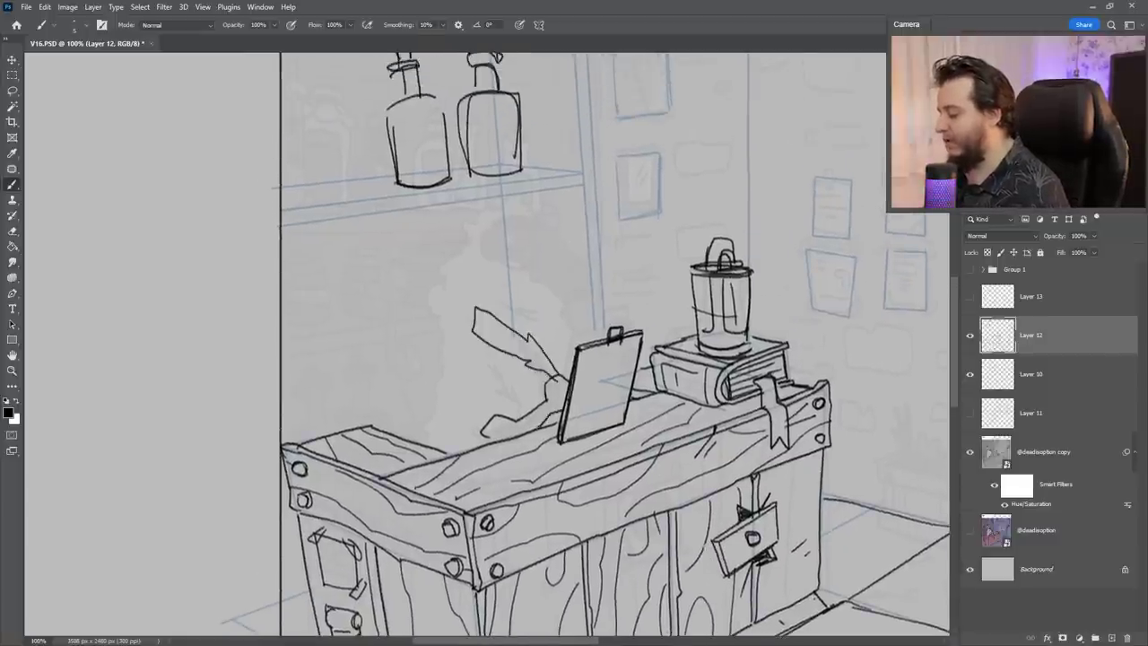
pyautogui.moveTo(529, 335); pyautogui.dragTo(543, 362)
pyautogui.moveTo(476, 314); pyautogui.dragTo(556, 374)
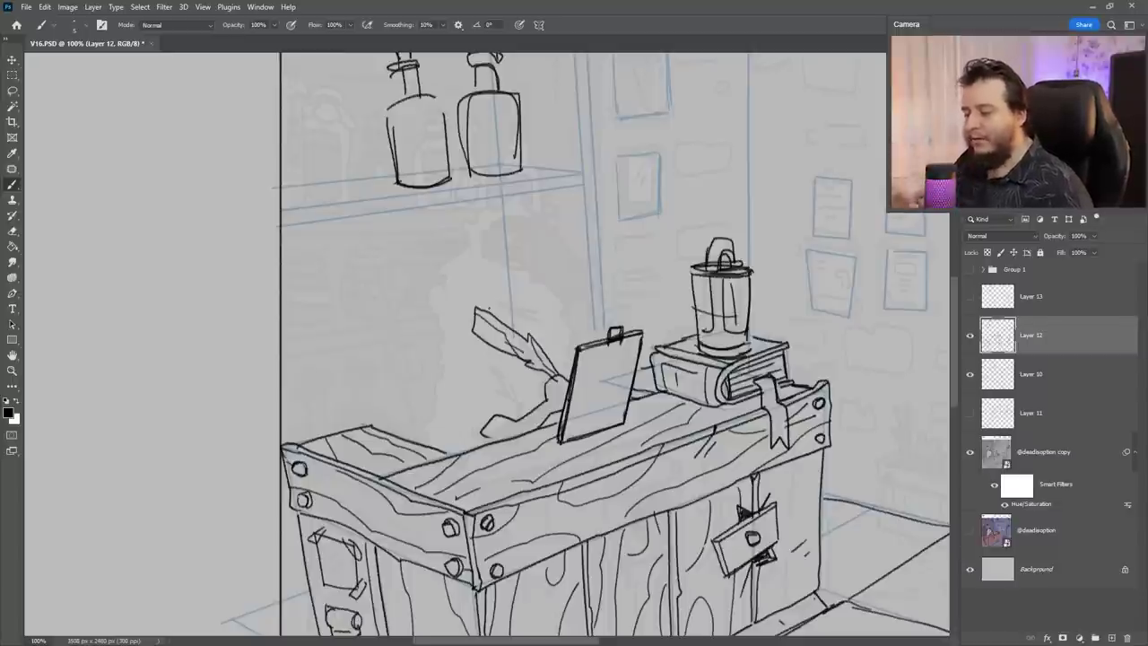
pyautogui.press('z')
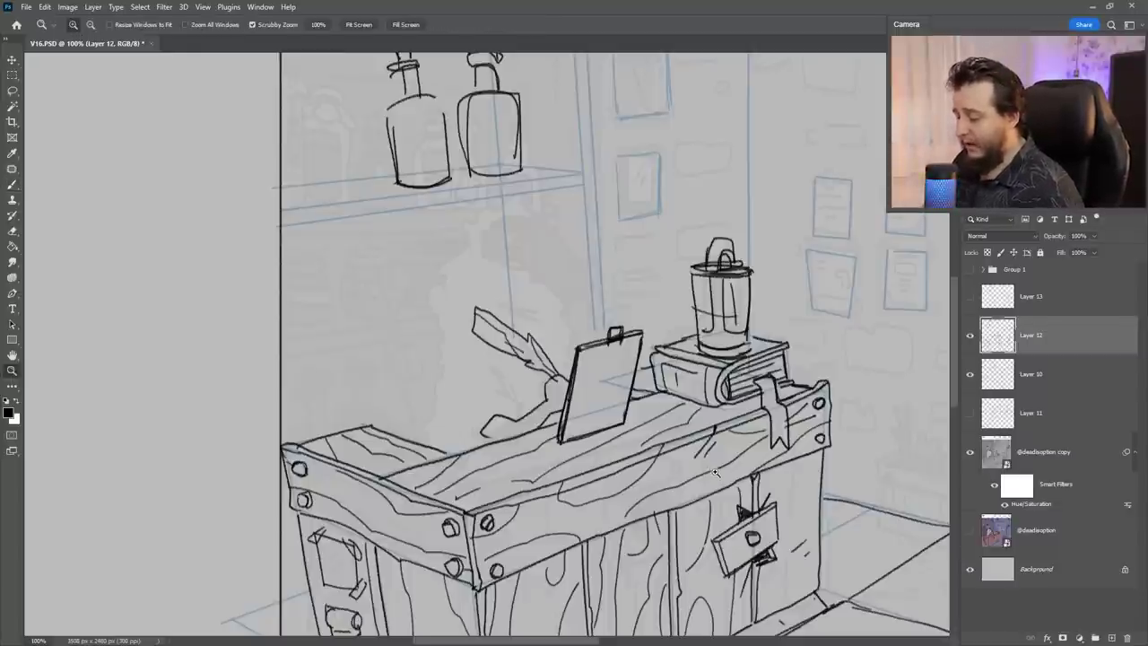
pyautogui.keyDown('alt'); pyautogui.click(715, 473); pyautogui.keyUp('alt')
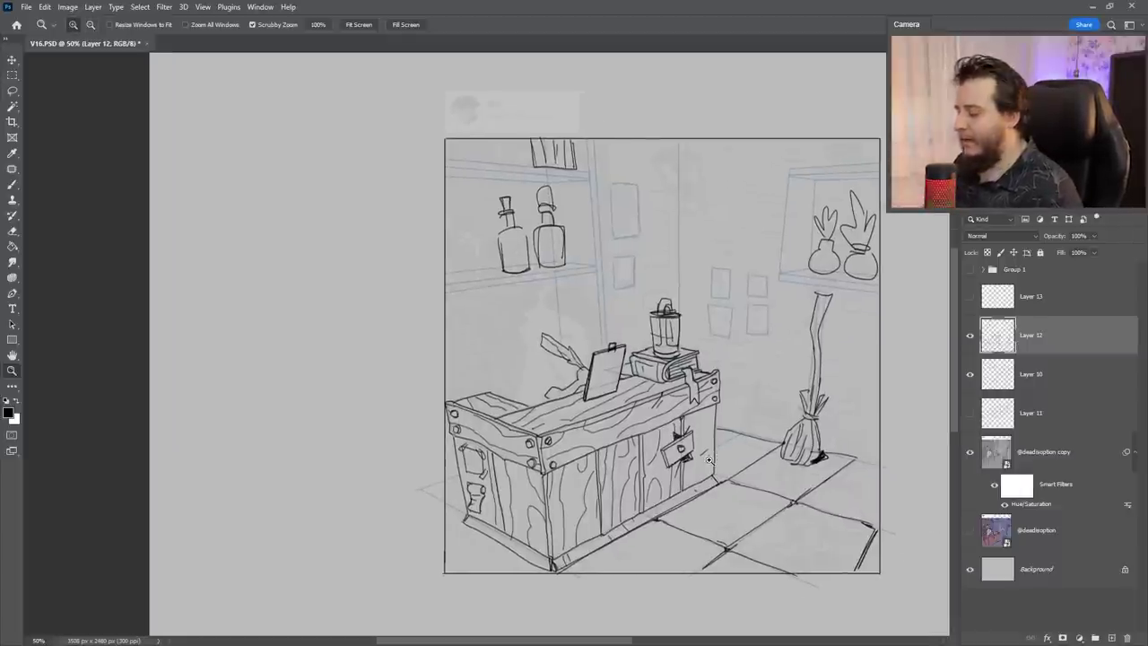
pyautogui.click(573, 383)
# At 100% zoom, sketch the sheep's woolly body and head outline behind the counter.
pyautogui.hotkey('ctrl', '1')
pyautogui.press('b')
pyautogui.moveTo(575, 321); pyautogui.dragTo(543, 363)
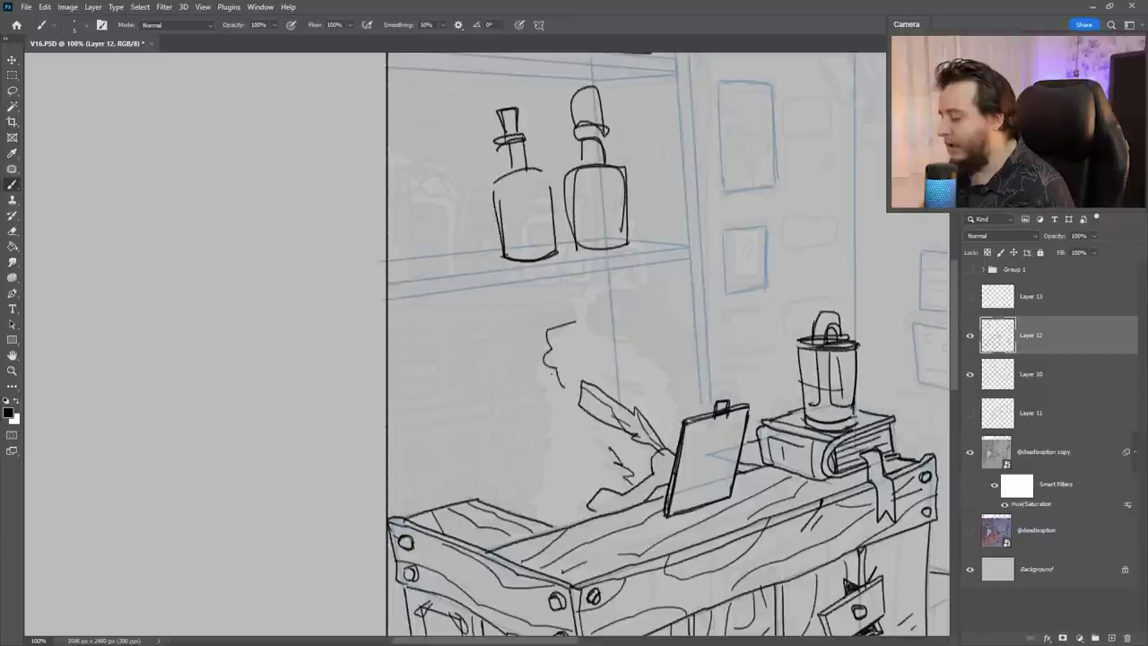
pyautogui.moveTo(544, 464); pyautogui.dragTo(513, 511)
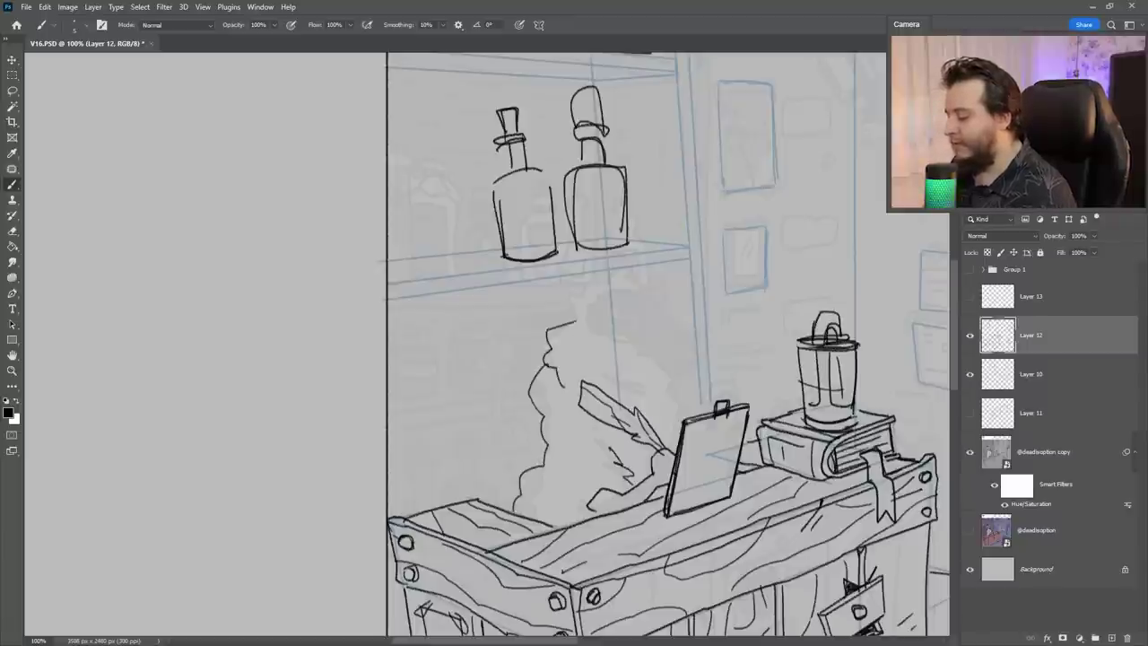
pyautogui.moveTo(574, 321); pyautogui.dragTo(571, 296)
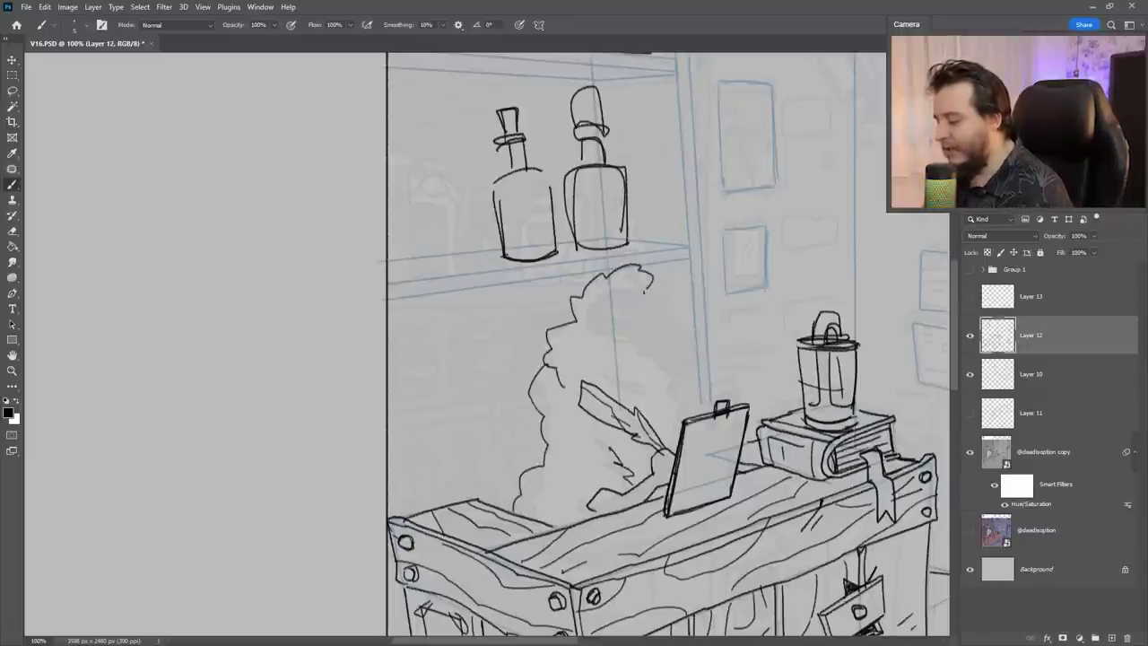
pyautogui.moveTo(651, 289); pyautogui.dragTo(692, 345)
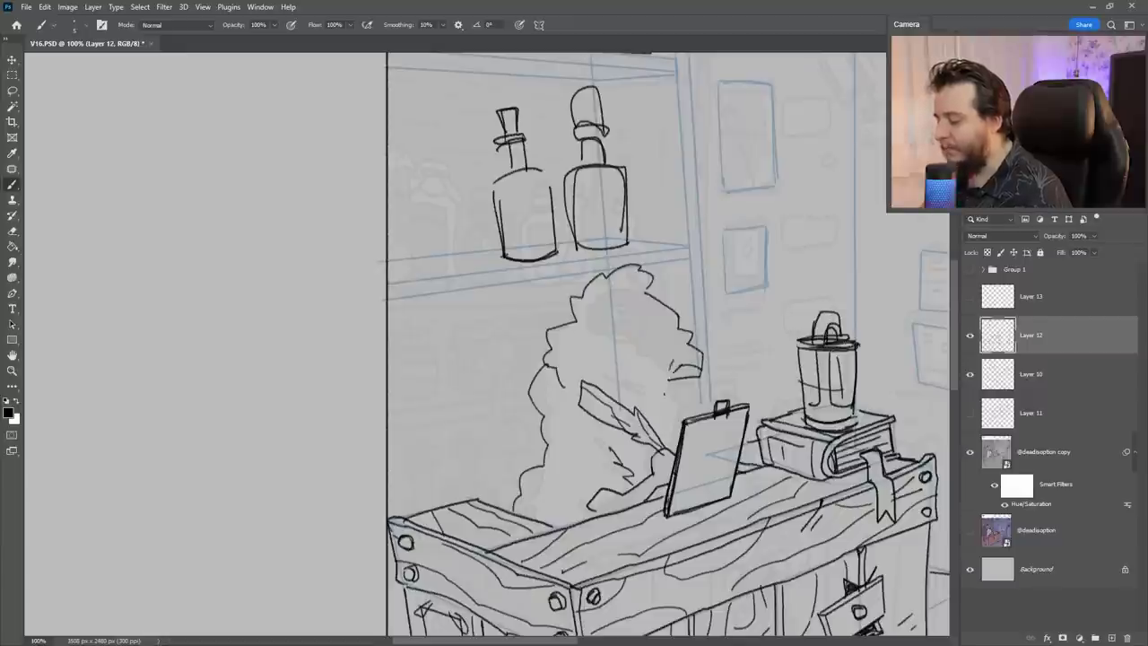
# Add the sheep's face curve, eye, spectacles and body detail, then zoom out.
pyautogui.moveTo(668, 379); pyautogui.dragTo(594, 334)
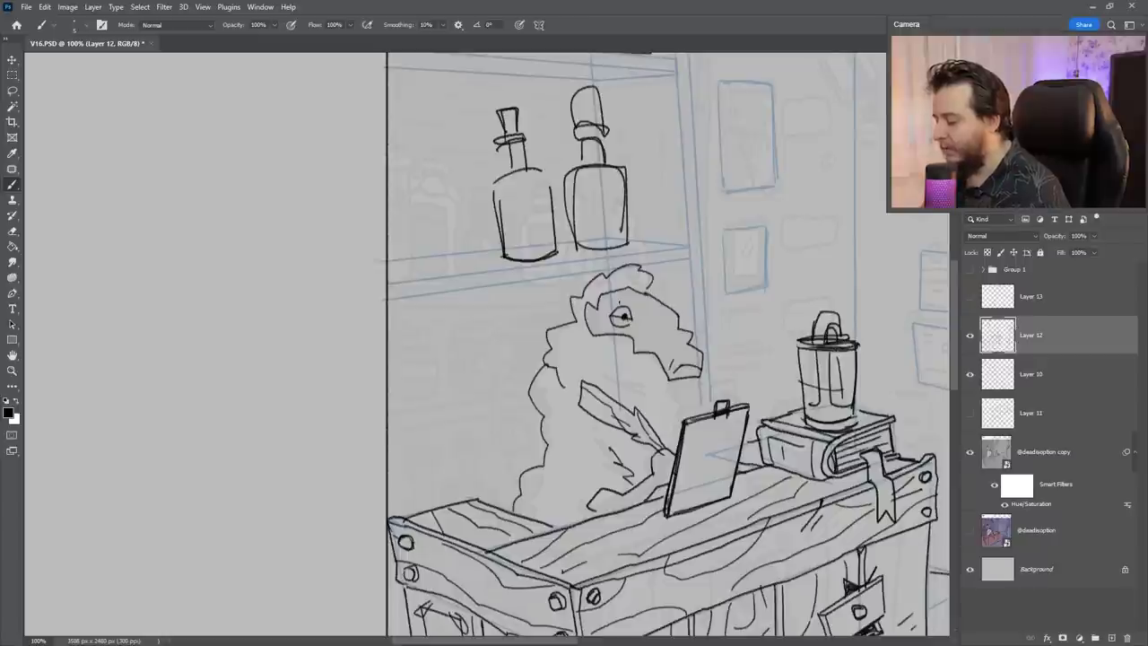
pyautogui.moveTo(633, 319)
pyautogui.mouseDown()
pyautogui.moveTo(647, 349)
pyautogui.moveTo(684, 316)
pyautogui.mouseUp()
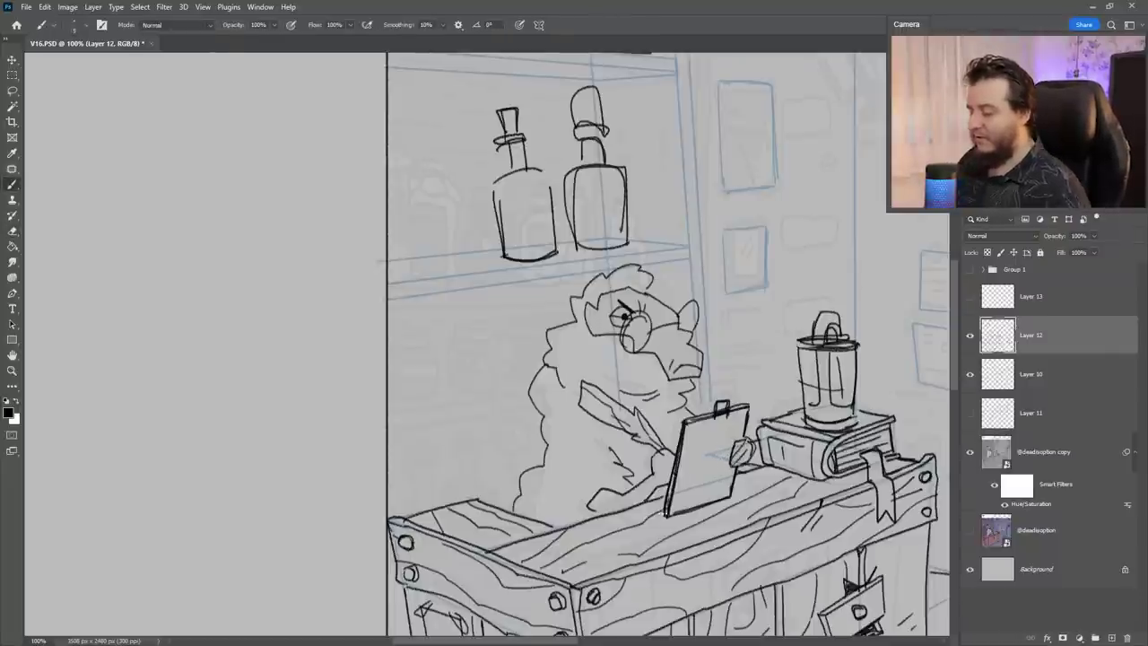
pyautogui.moveTo(558, 481); pyautogui.dragTo(557, 510)
pyautogui.press('z')
pyautogui.moveTo(628, 502)
pyautogui.mouseDown()
pyautogui.moveTo(780, 508)
pyautogui.moveTo(721, 505)
pyautogui.mouseUp()
pyautogui.press('b')
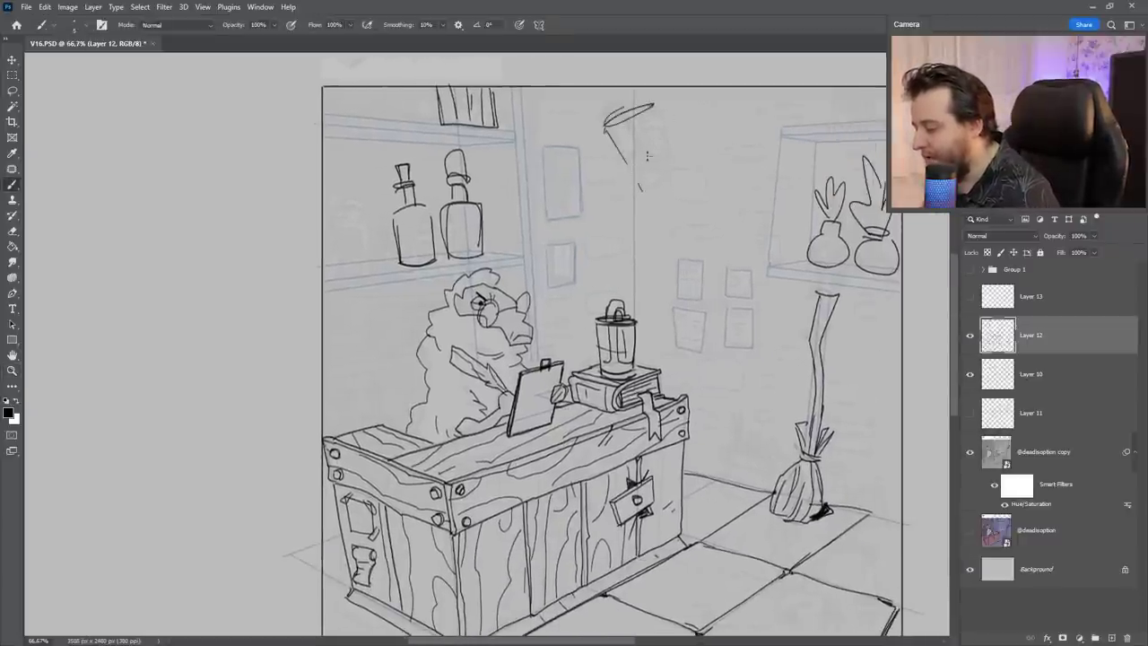
# Start the hanging lamp, then redraw the shelf edge and upright post as cleaner lines.
pyautogui.moveTo(610, 132)
pyautogui.mouseDown()
pyautogui.moveTo(638, 183)
pyautogui.moveTo(678, 167)
pyautogui.mouseUp()
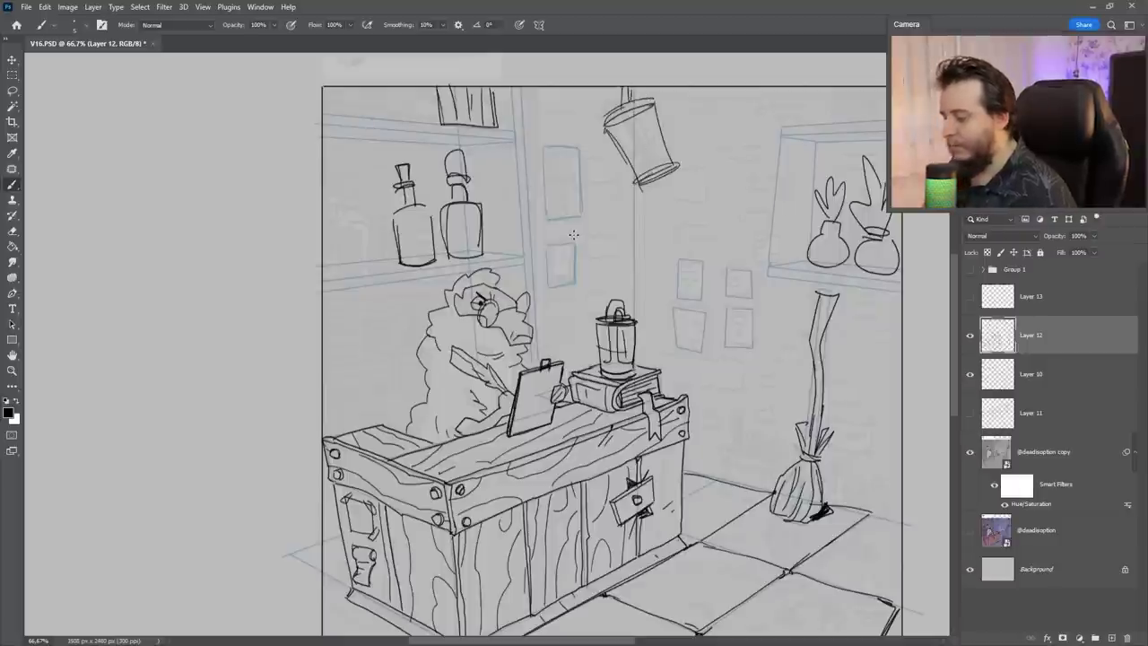
pyautogui.moveTo(376, 317); pyautogui.dragTo(471, 337)
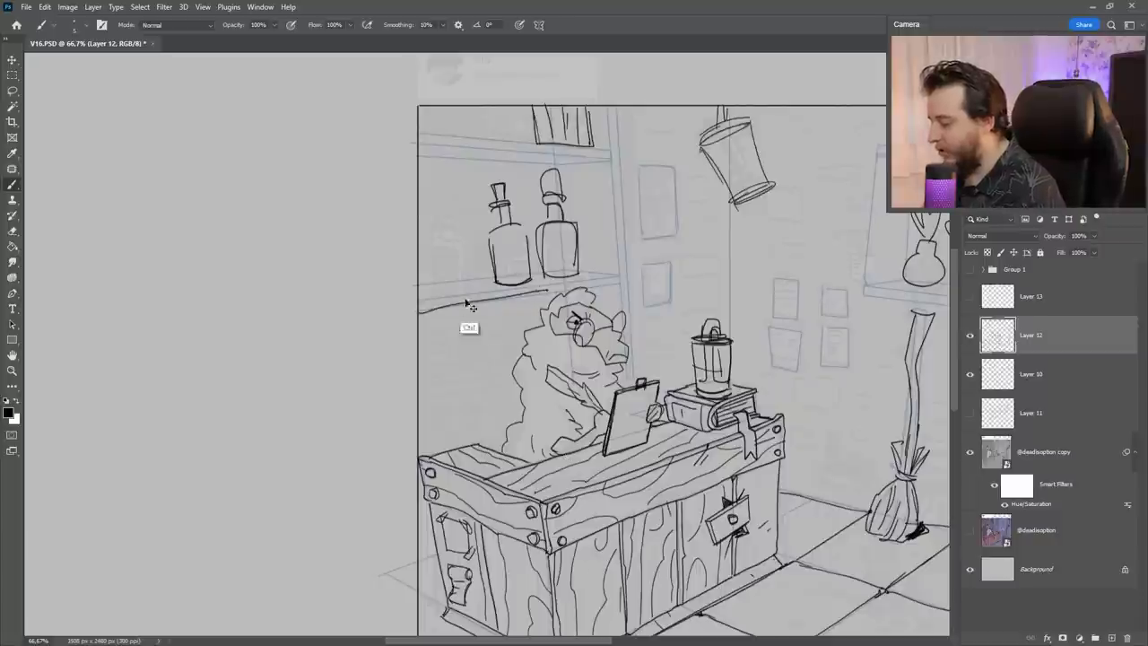
pyautogui.hotkey('ctrl', 'z')
pyautogui.moveTo(418, 310); pyautogui.dragTo(551, 287)
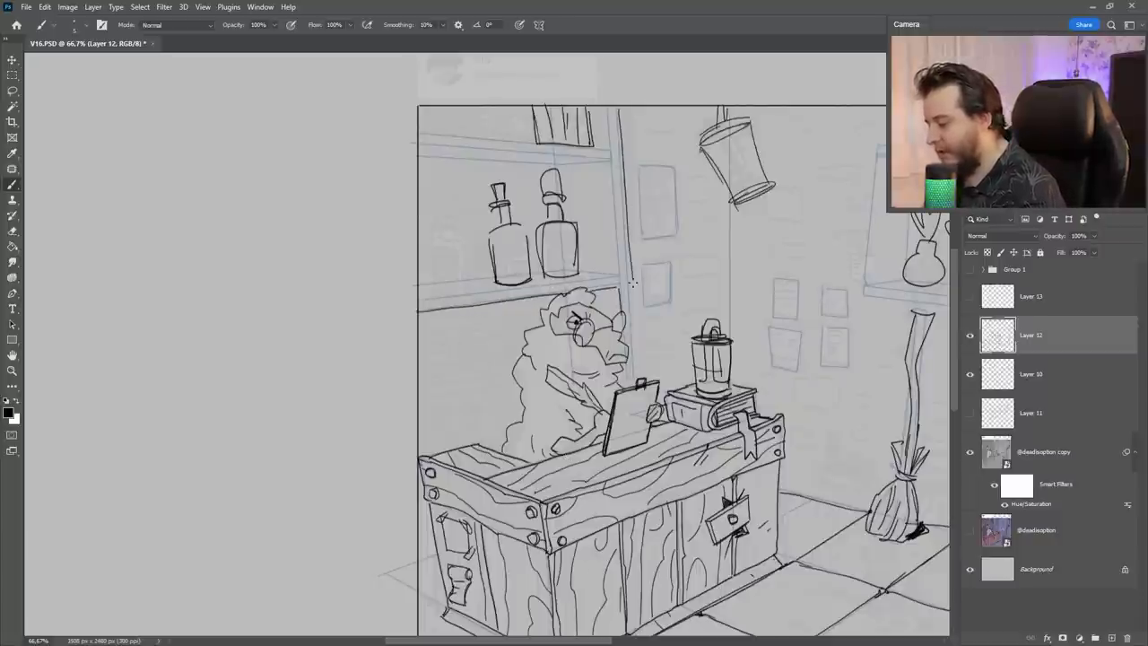
pyautogui.hotkey('ctrl', 'z')
pyautogui.moveTo(617, 115); pyautogui.dragTo(627, 306)
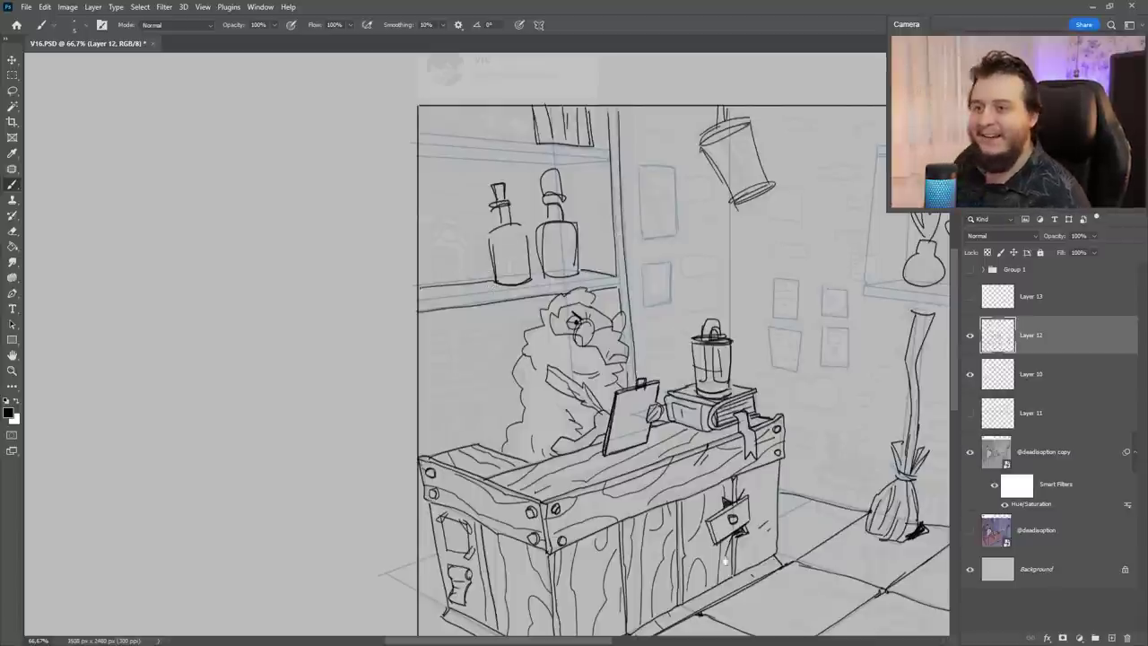
pyautogui.moveTo(491, 285); pyautogui.dragTo(344, 205)
pyautogui.press('alt')
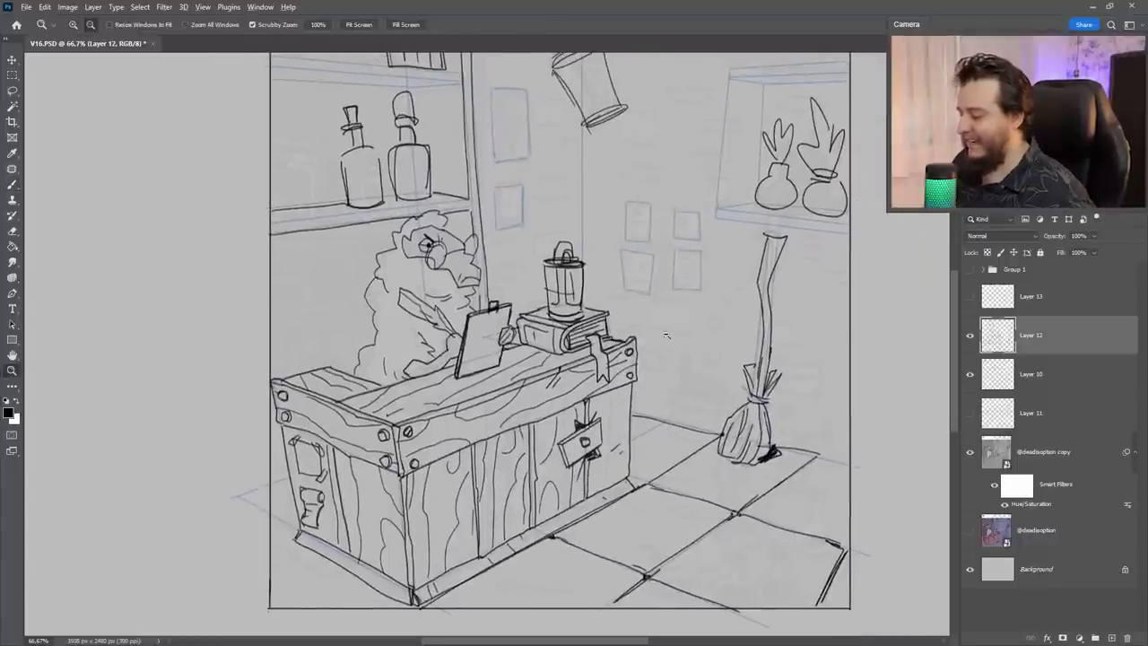
pyautogui.click(969, 339)
pyautogui.click(969, 335)
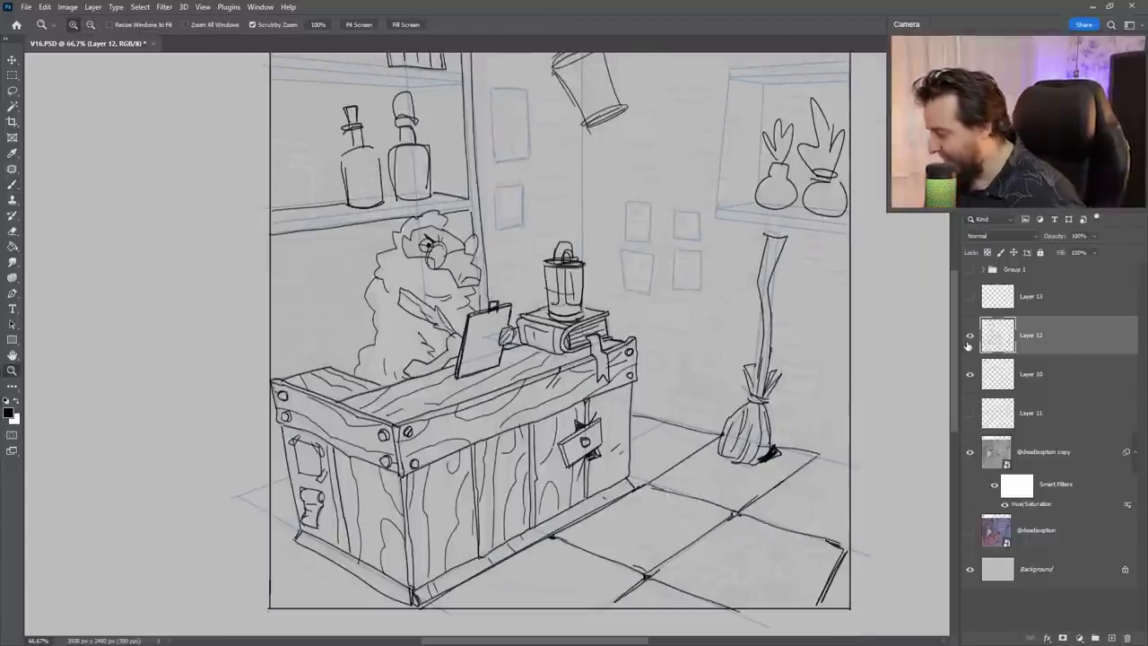
pyautogui.press('b')
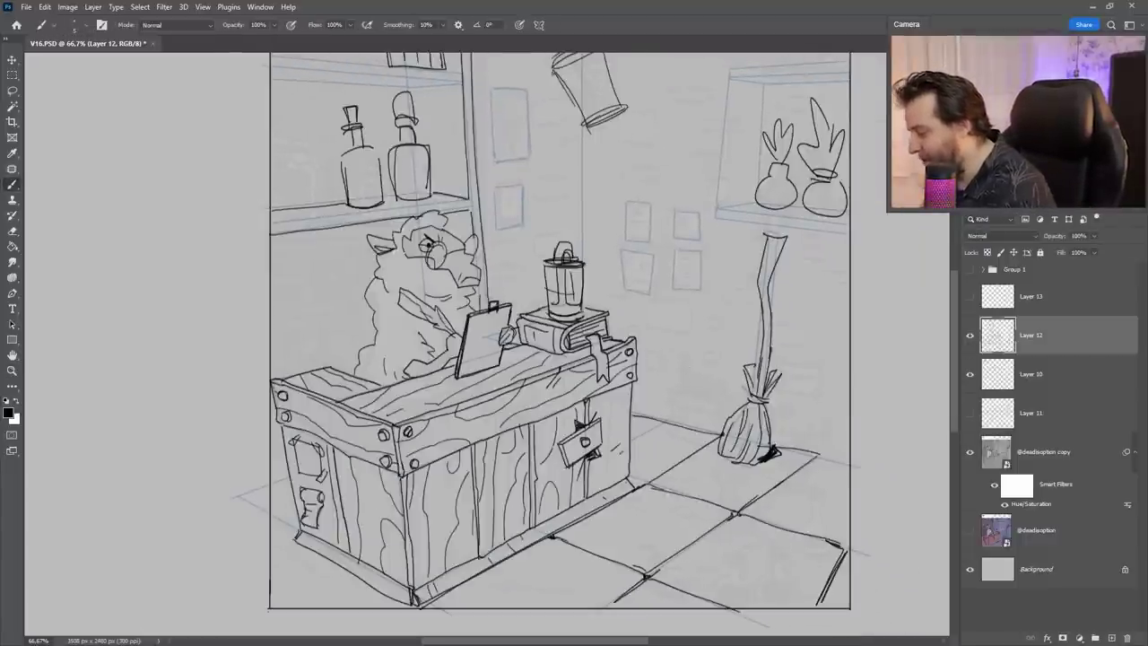
pyautogui.press('z')
pyautogui.keyDown('alt'); pyautogui.click(396, 363); pyautogui.keyUp('alt')
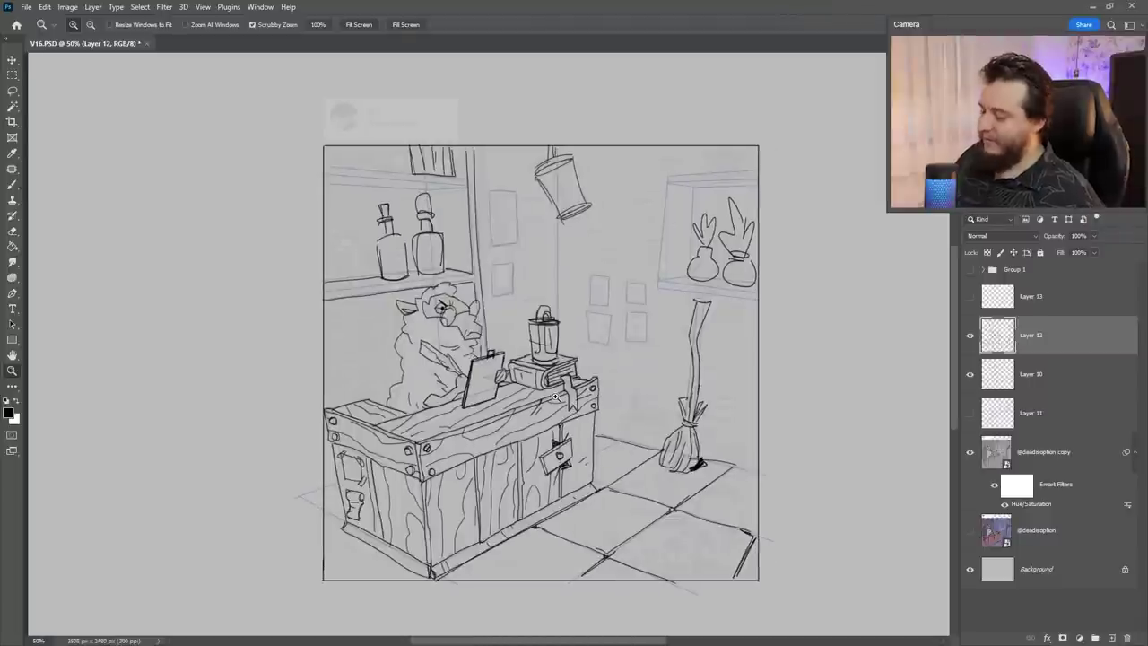
pyautogui.click(612, 411)
pyautogui.moveTo(609, 414); pyautogui.dragTo(607, 415)
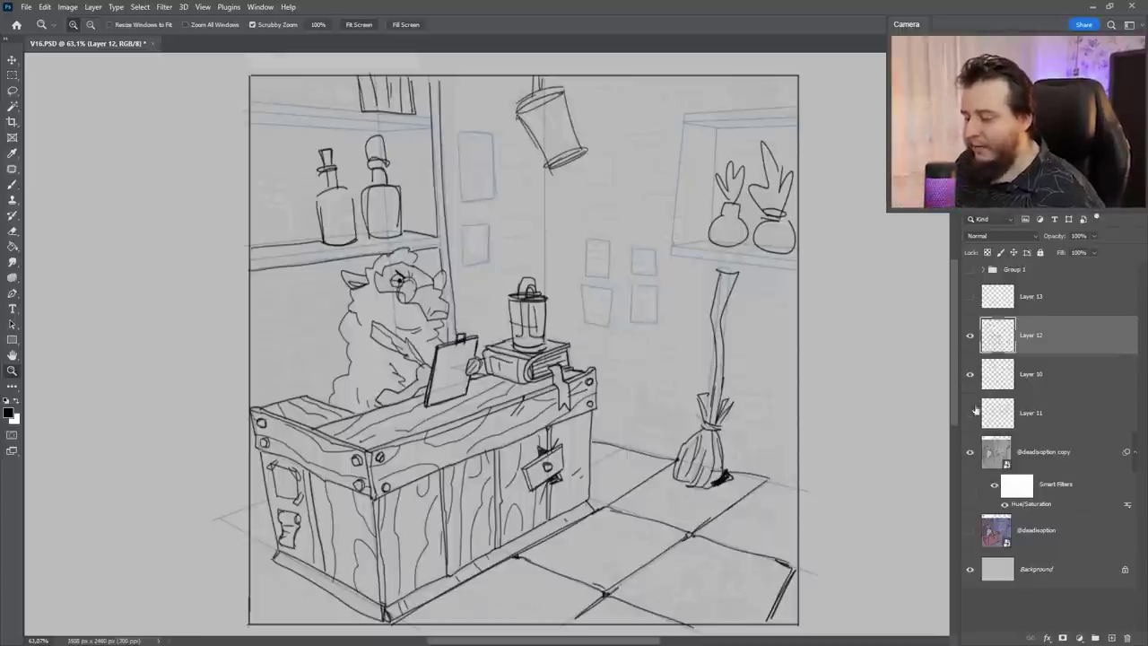
pyautogui.scroll(-1, 740, 381)
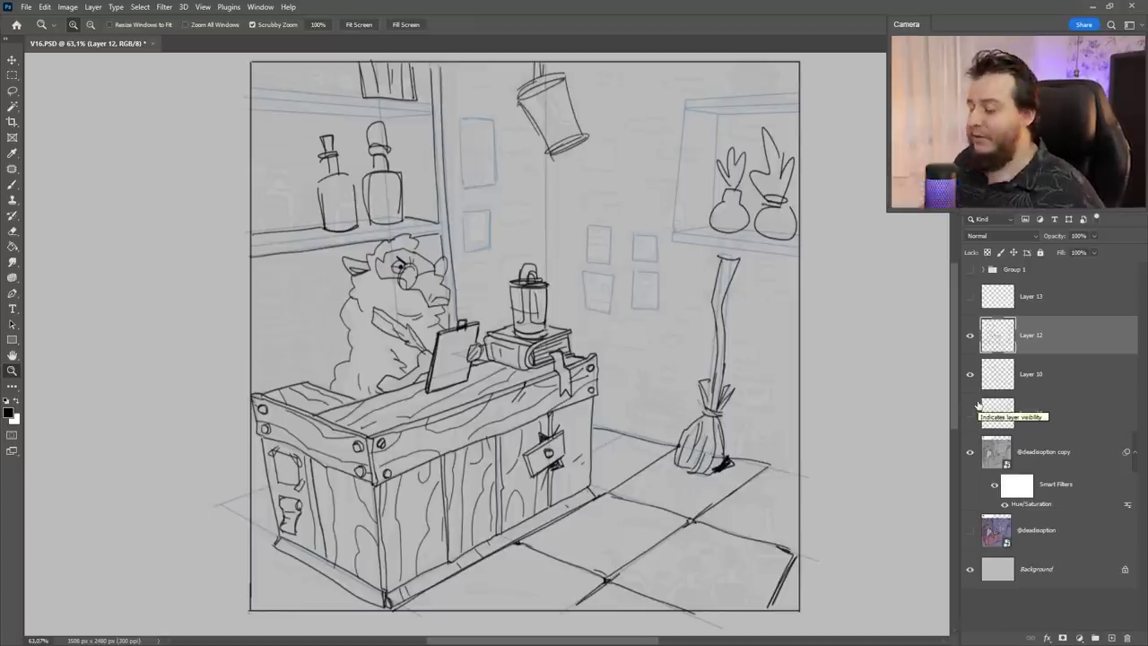
# Raise the reference artwork layer's opacity to 32%, then hide it.
pyautogui.click(971, 412)
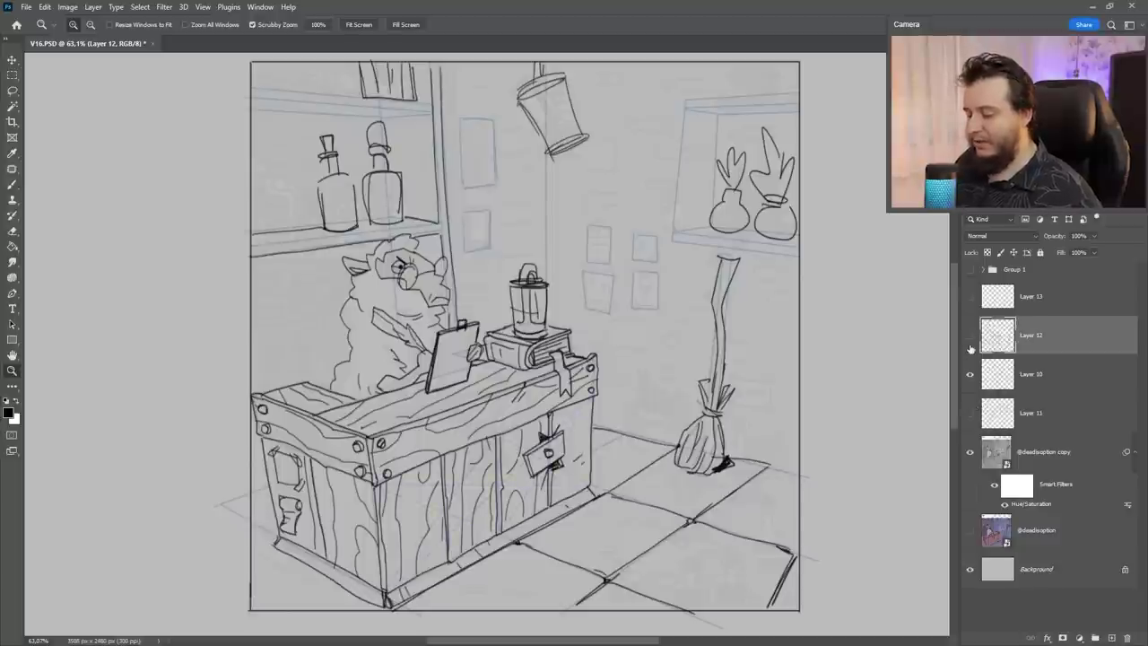
pyautogui.click(970, 373)
pyautogui.click(1000, 458)
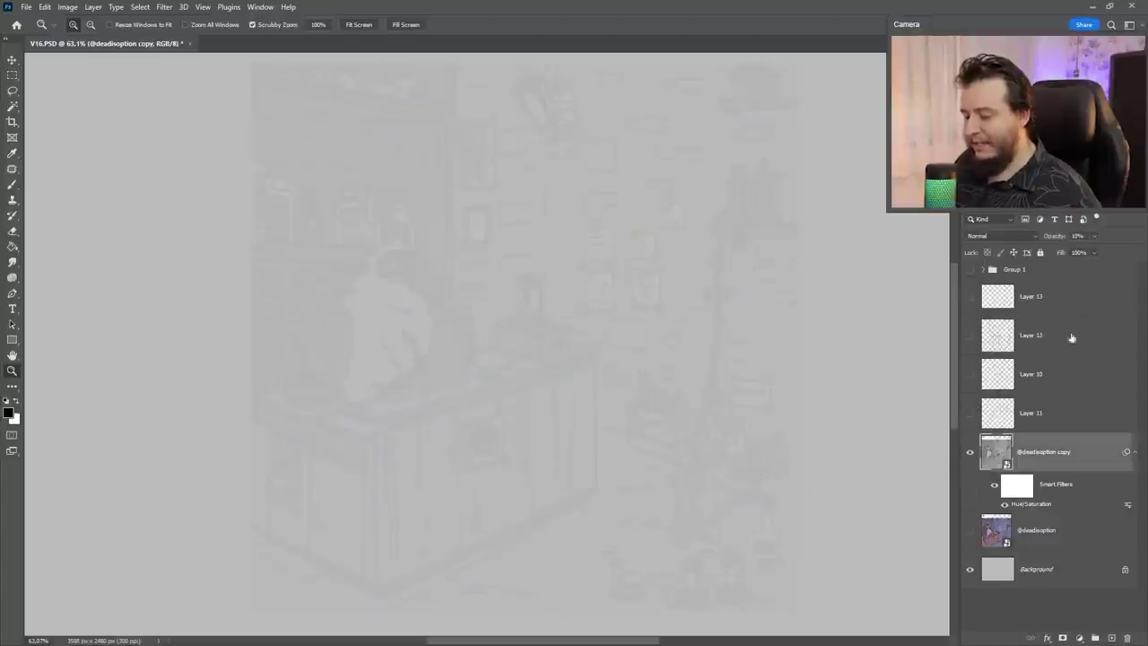
pyautogui.moveTo(1096, 237); pyautogui.dragTo(1101, 251)
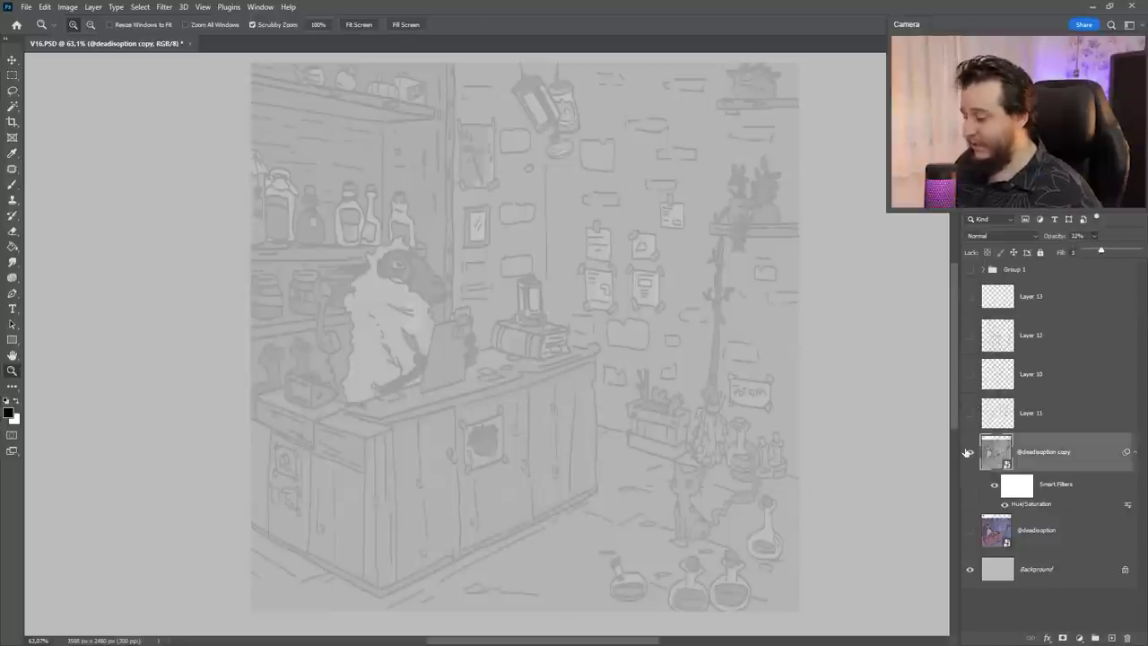
pyautogui.click(968, 451)
# Toggle the construction, line-art and perspective grid layers on and off to compare the drawing.
pyautogui.click(969, 413)
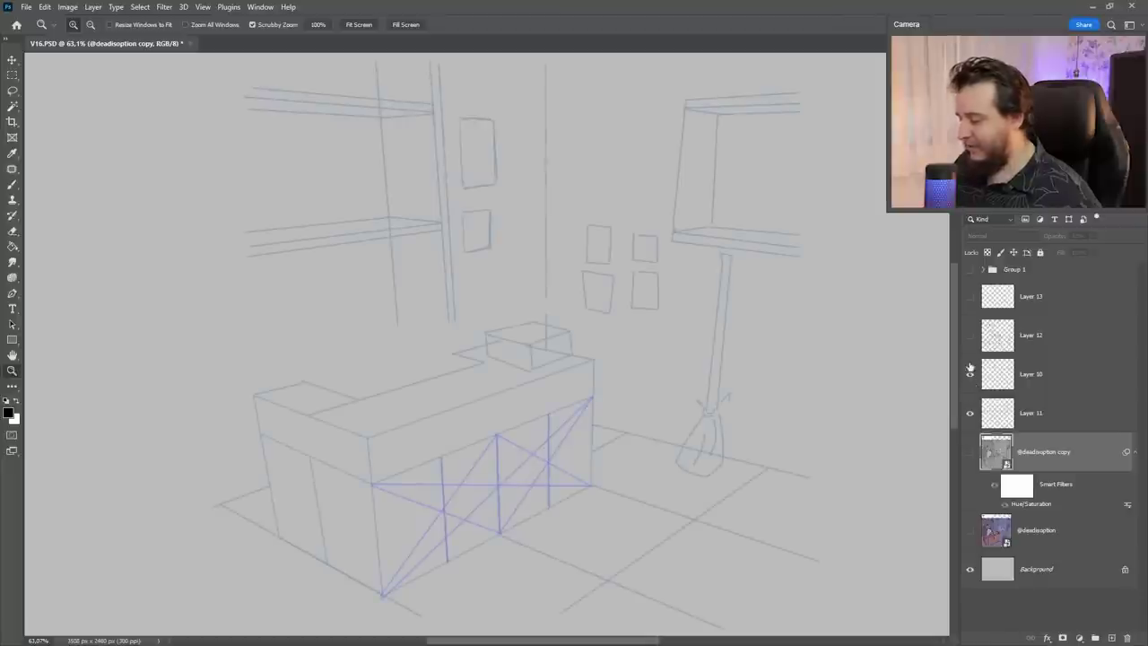
pyautogui.moveTo(969, 370); pyautogui.dragTo(970, 349)
pyautogui.click(968, 369)
pyautogui.click(969, 412)
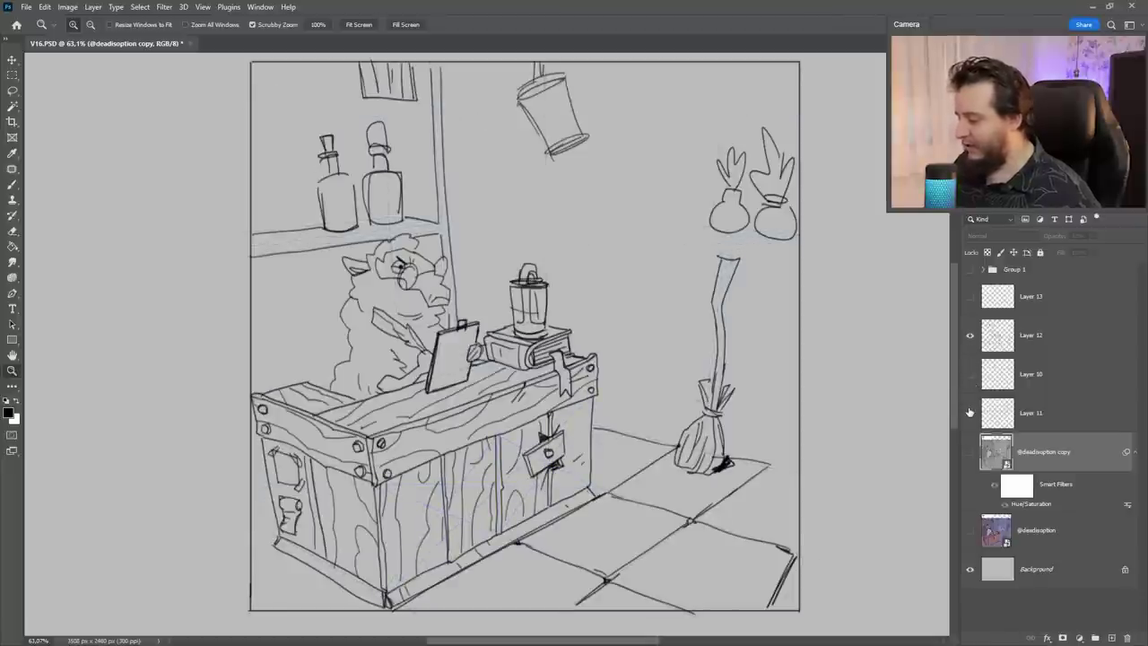
pyautogui.click(969, 451)
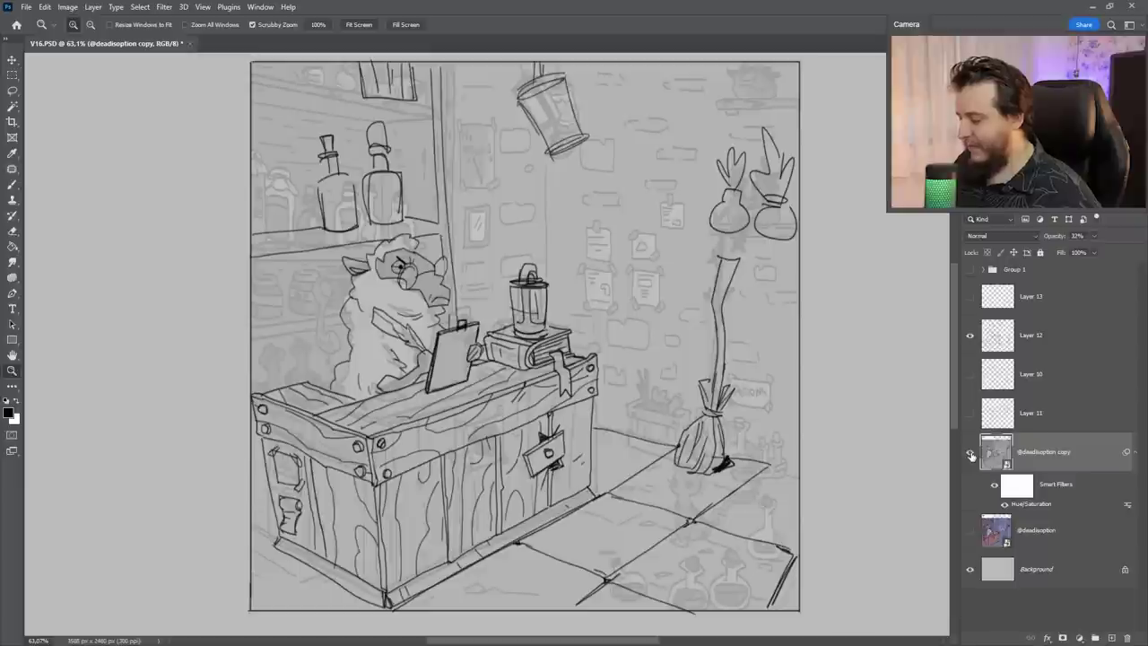
pyautogui.click(970, 451)
pyautogui.moveTo(969, 413); pyautogui.dragTo(971, 296)
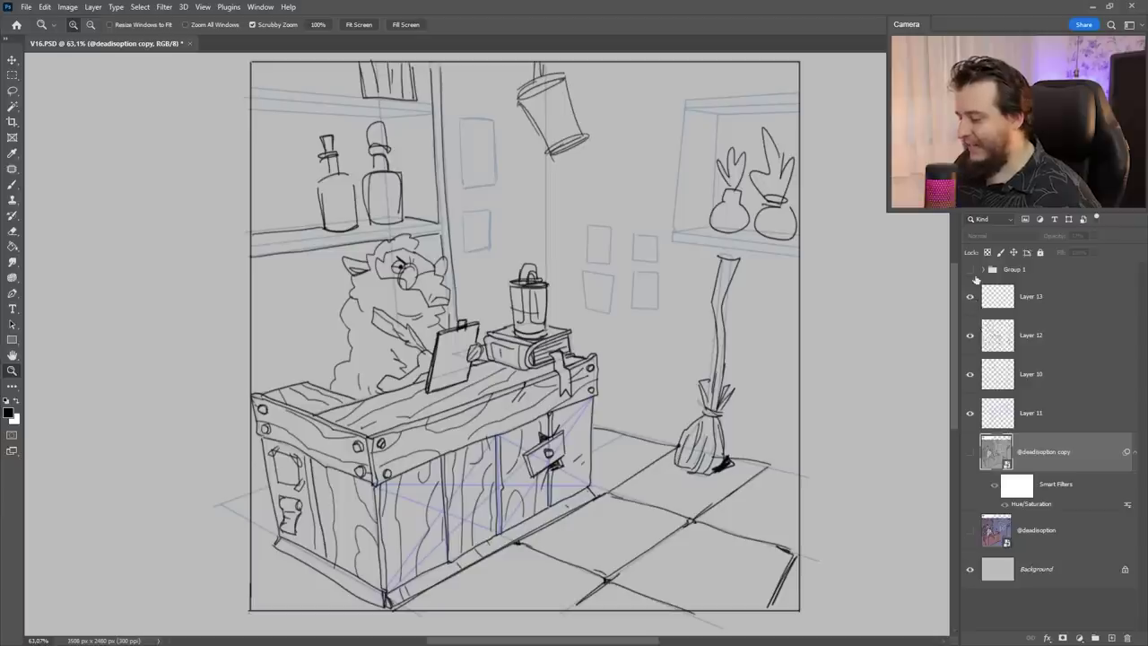
pyautogui.click(970, 270)
pyautogui.click(970, 270)
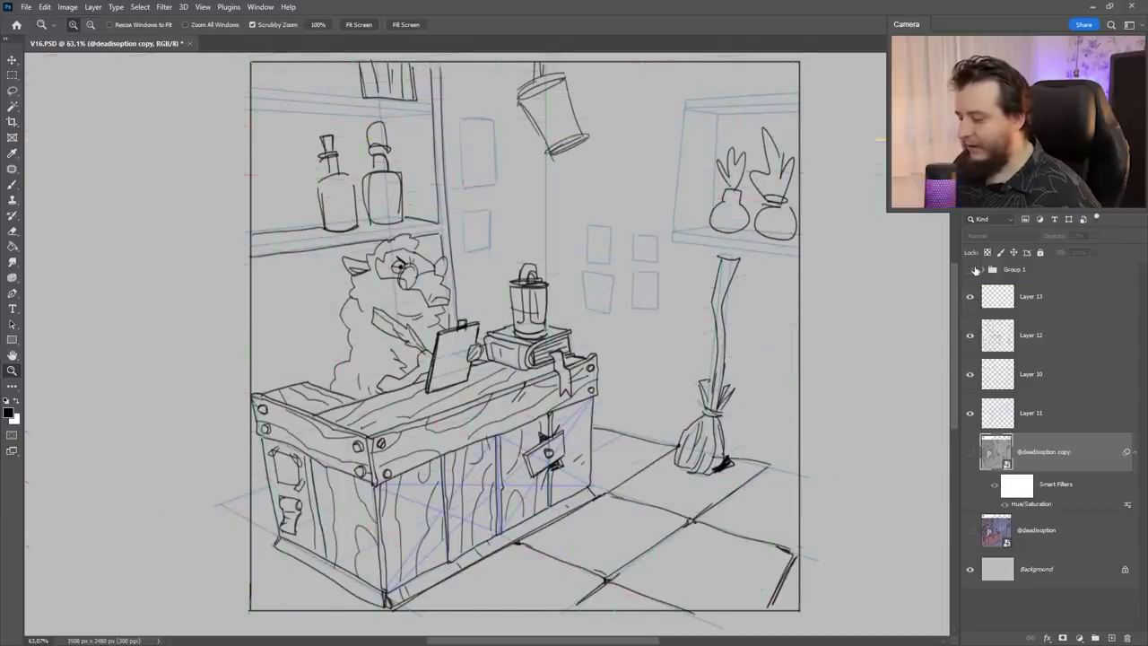
pyautogui.moveTo(971, 297)
pyautogui.mouseDown()
pyautogui.moveTo(970, 335)
pyautogui.moveTo(975, 305)
pyautogui.mouseUp()
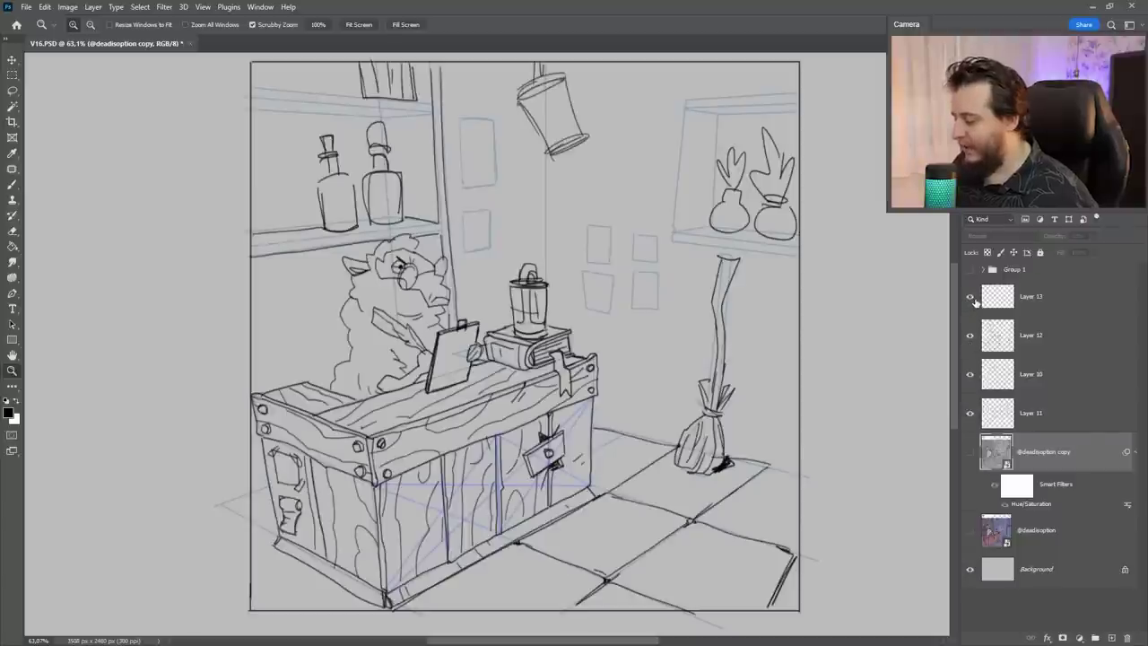